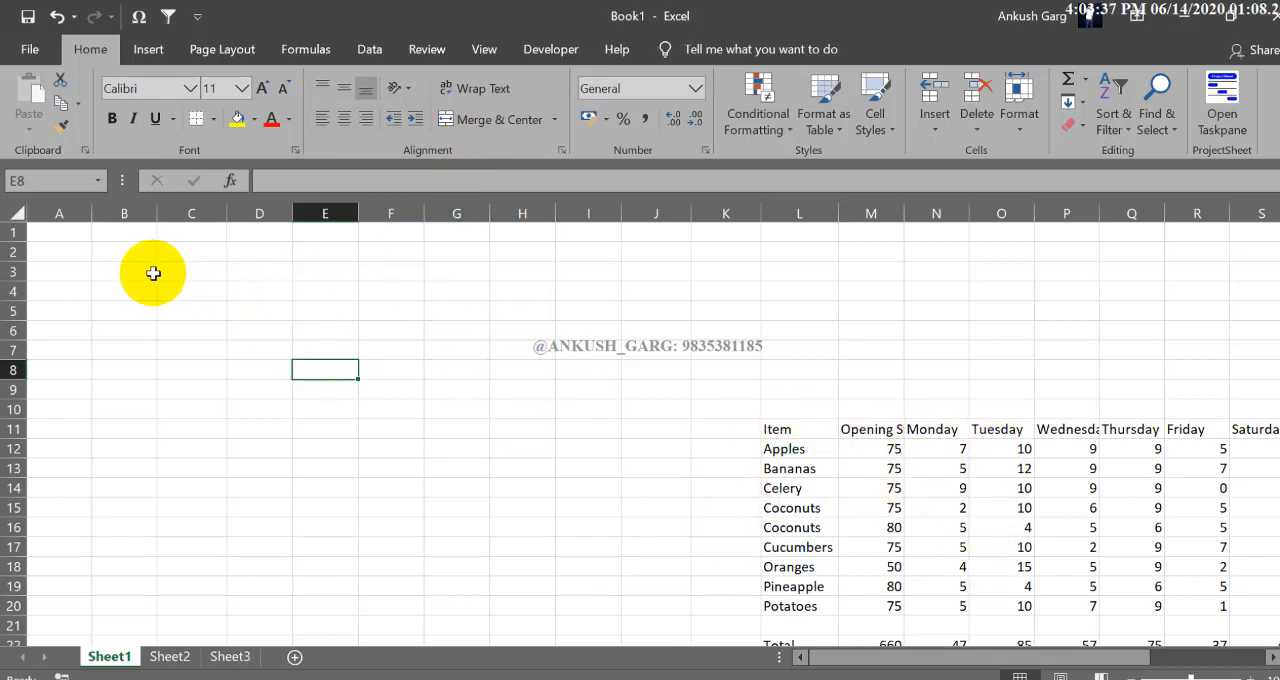
# Step: Enter the text EXCELANKUSH in cell C3
pyautogui.click(189, 274)
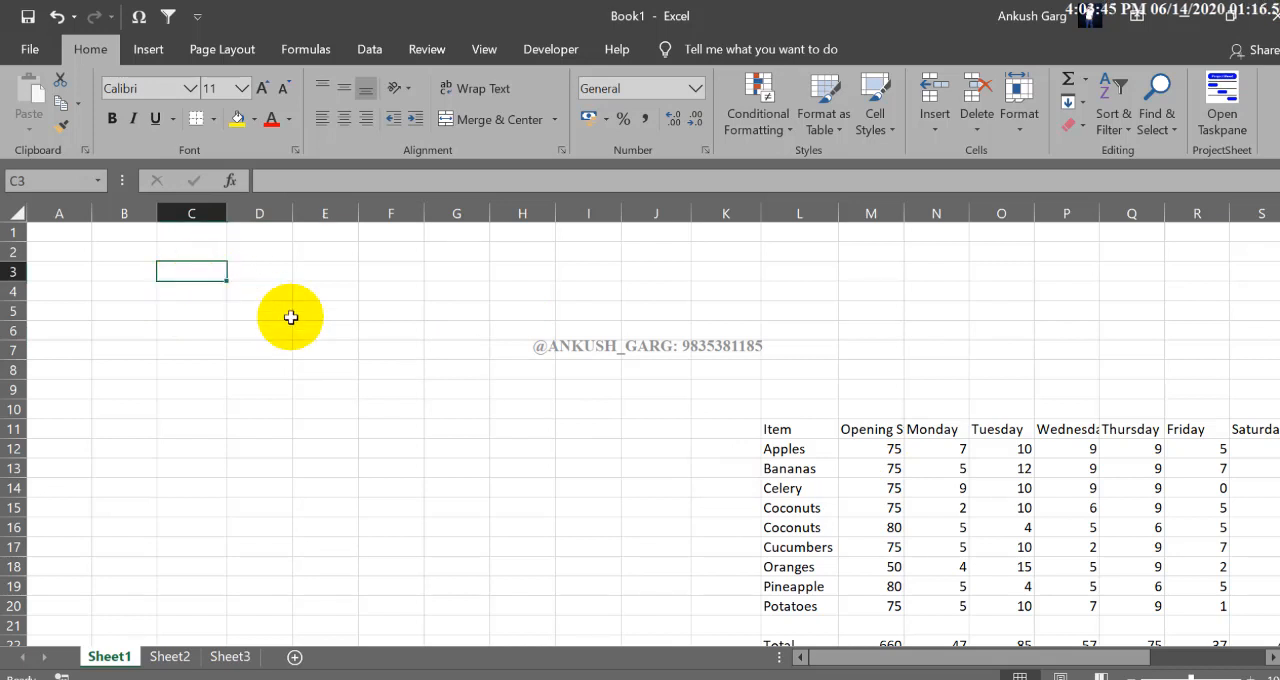
pyautogui.write('EXCELANKUSH')
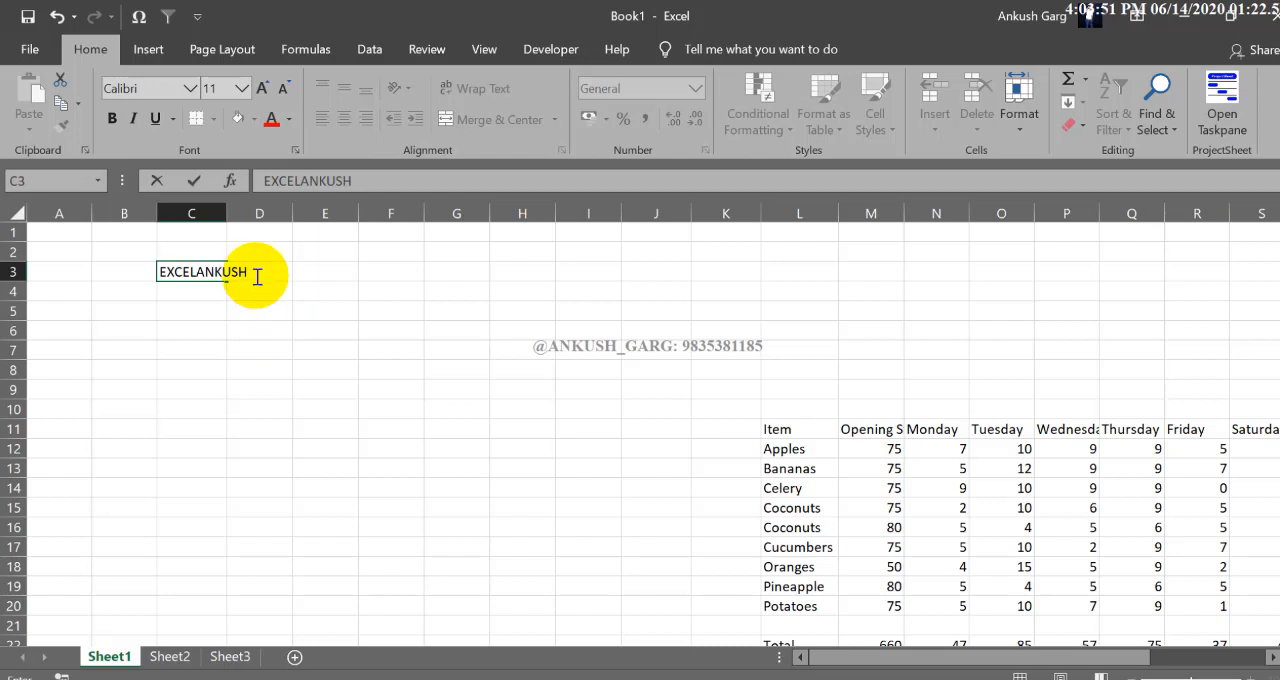
pyautogui.click(283, 315)
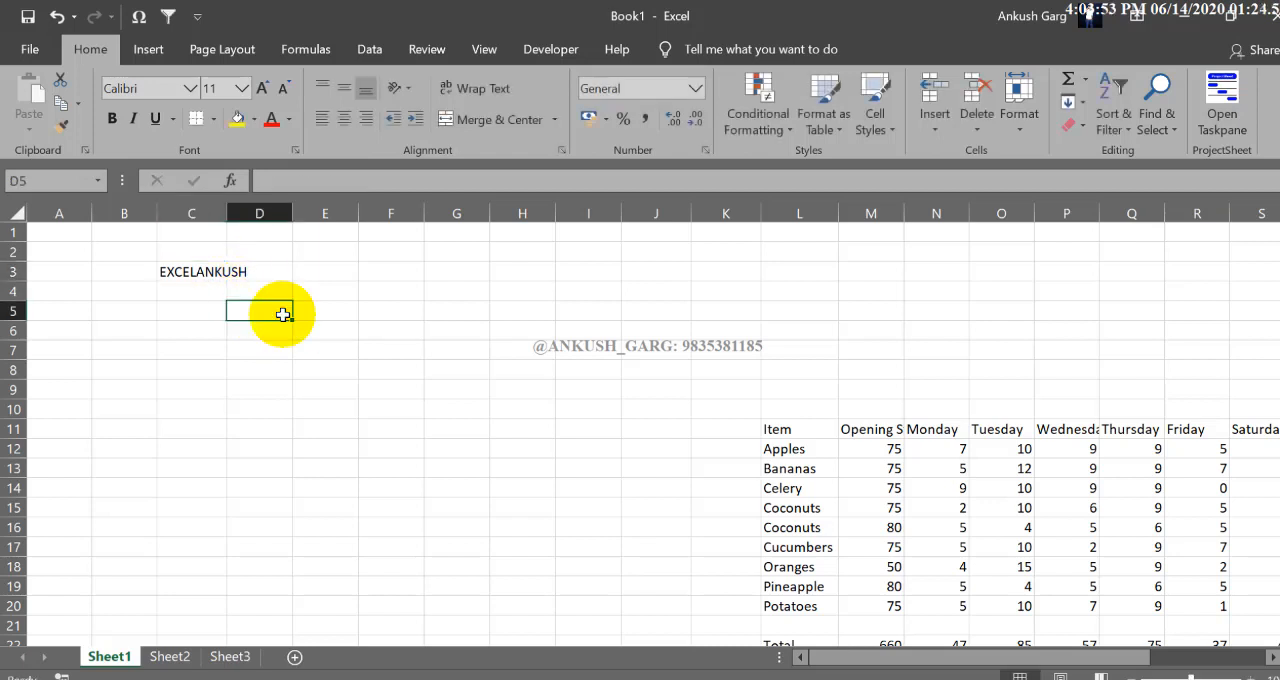
# Step: Check that C3 rather than D3 holds the text, and widen column C until the whole word fits
pyautogui.click(197, 272)
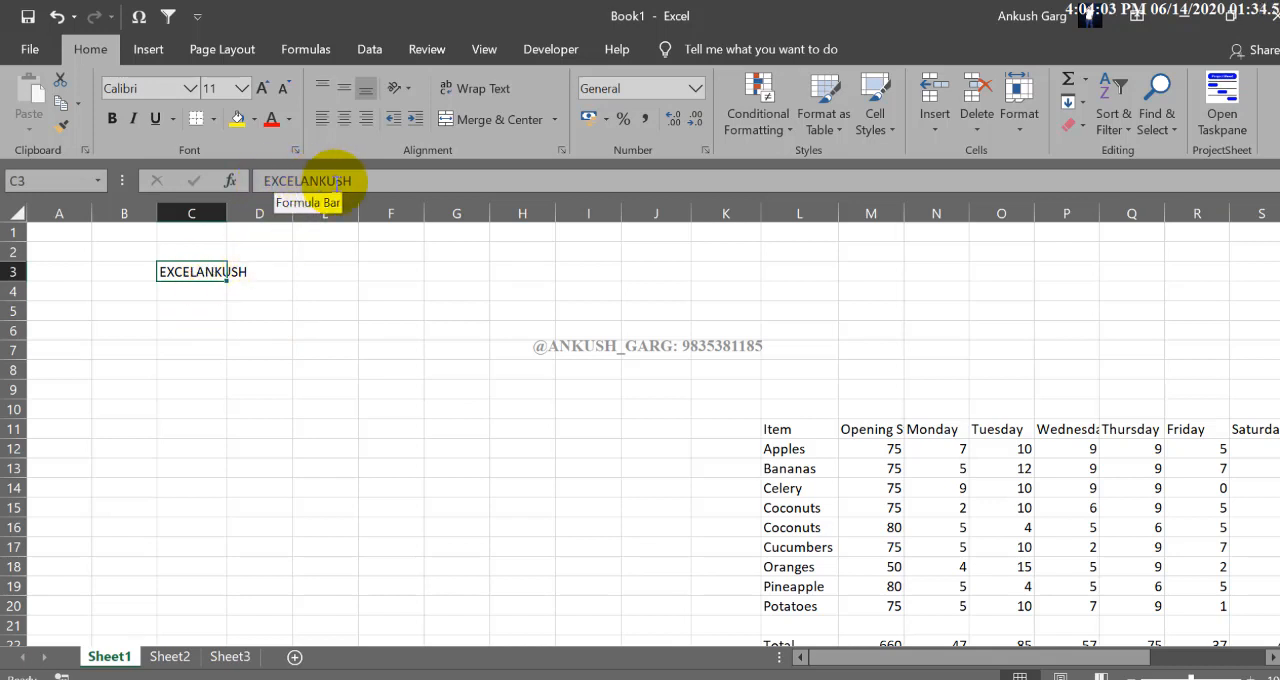
pyautogui.click(264, 272)
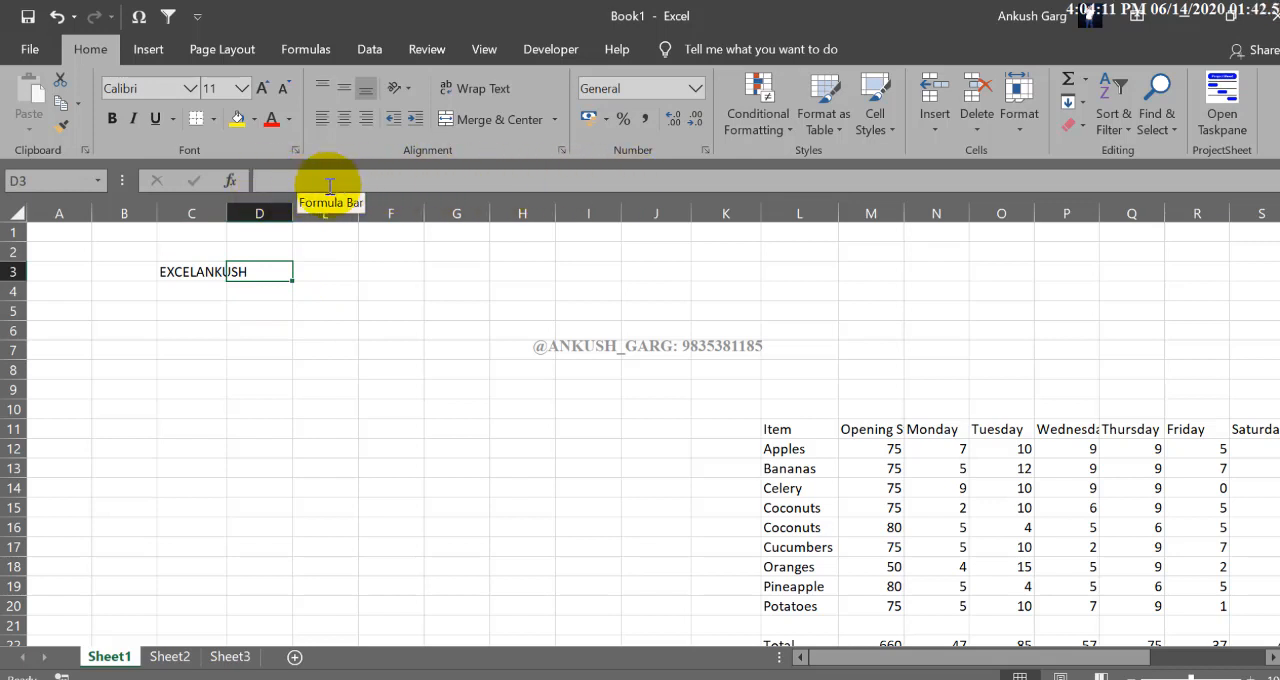
pyautogui.click(210, 274)
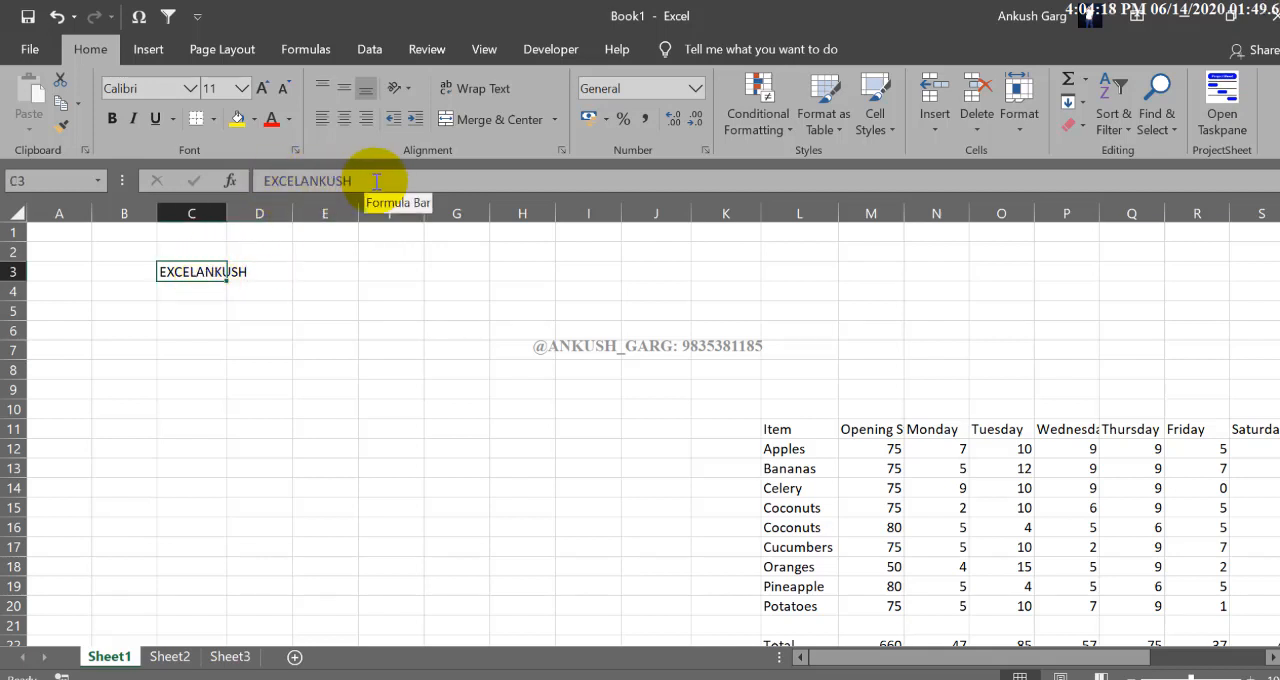
pyautogui.click(222, 292)
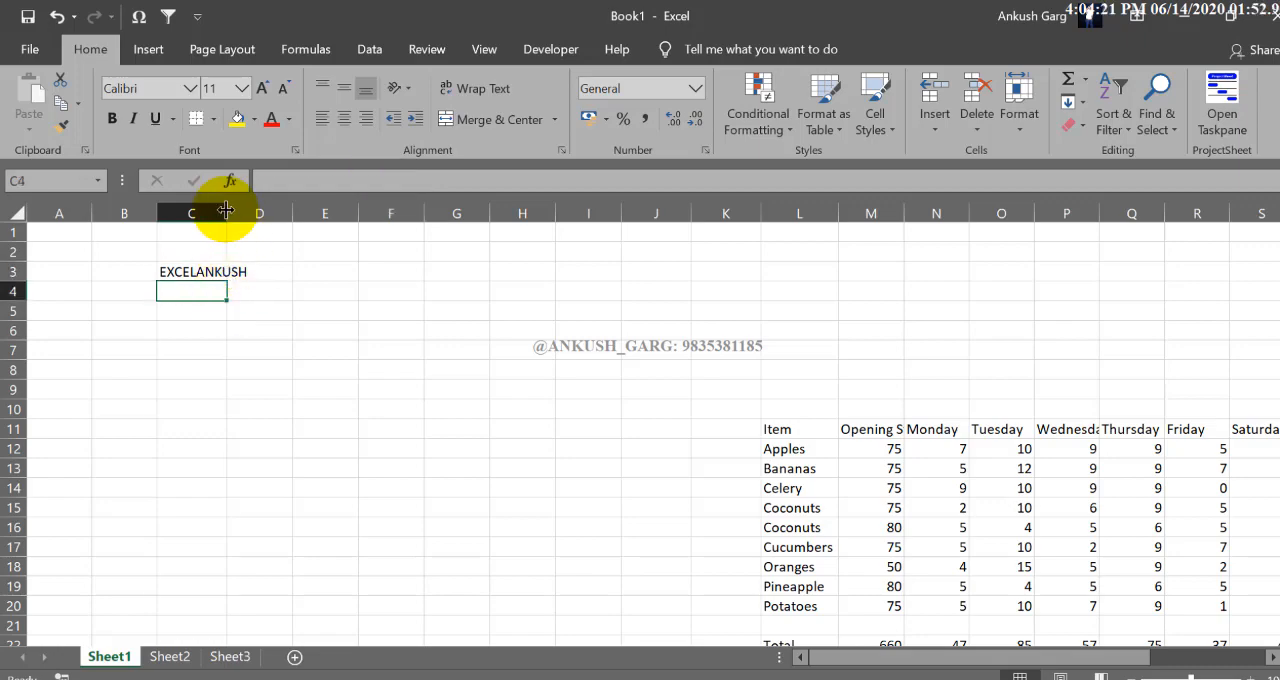
pyautogui.moveTo(226, 210); pyautogui.dragTo(271, 210)
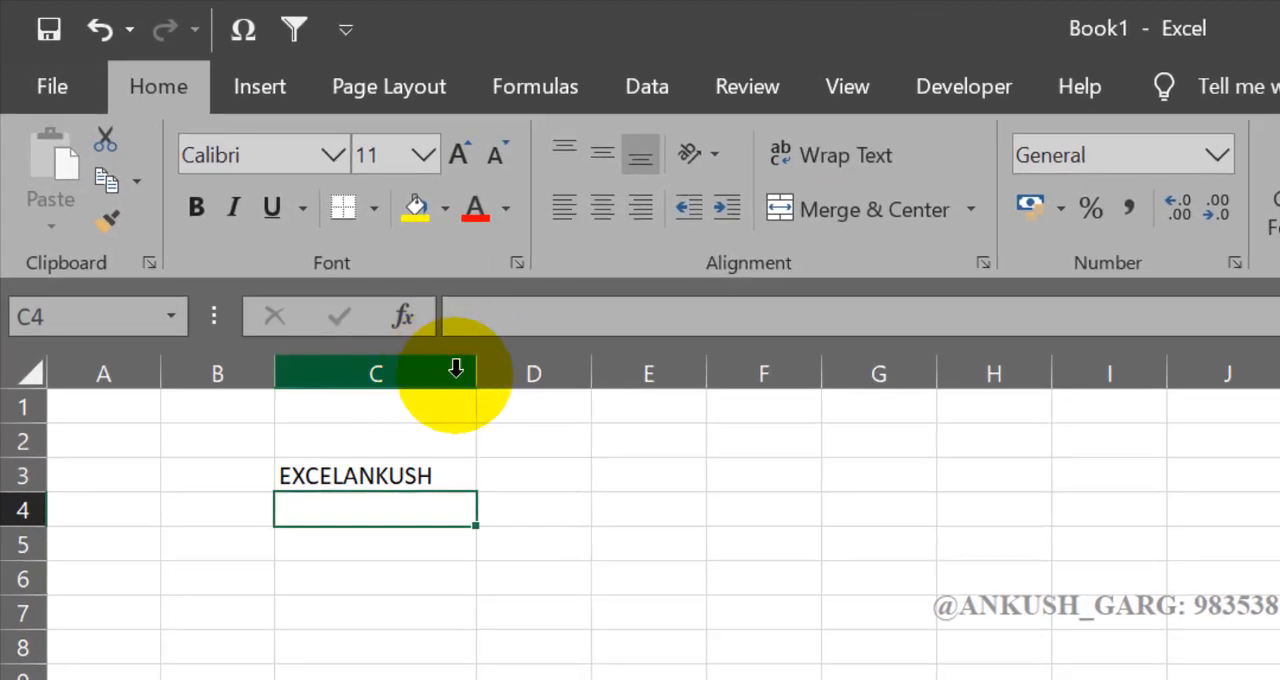
# Step: Increase the height of row 3 and widen column C further to leave free space around the text in C3
pyautogui.click(534, 477)
pyautogui.click(445, 477)
pyautogui.click(546, 473)
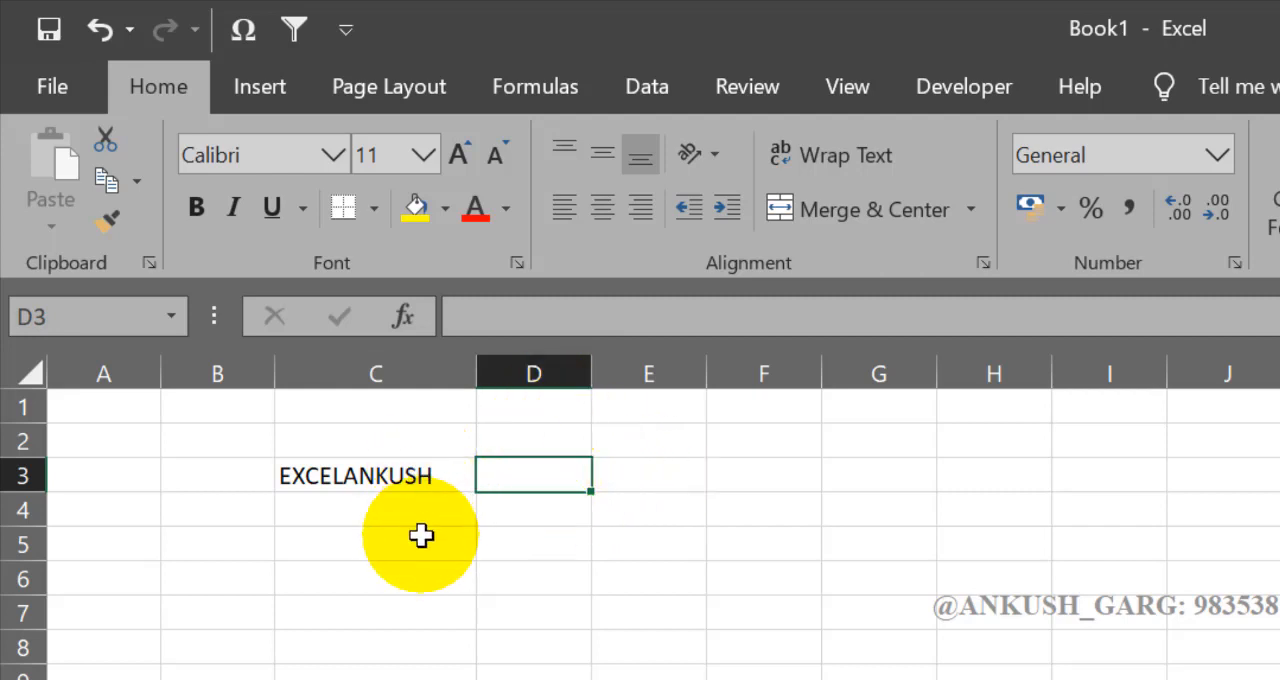
pyautogui.click(401, 477)
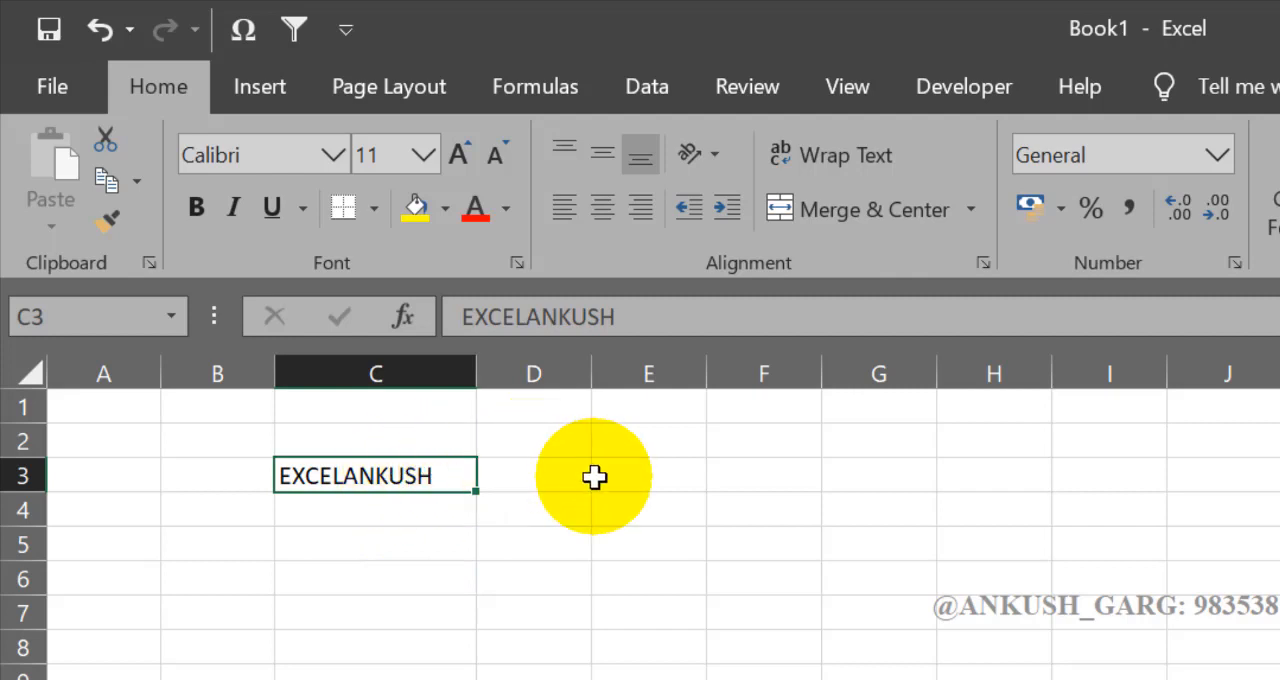
pyautogui.click(503, 487)
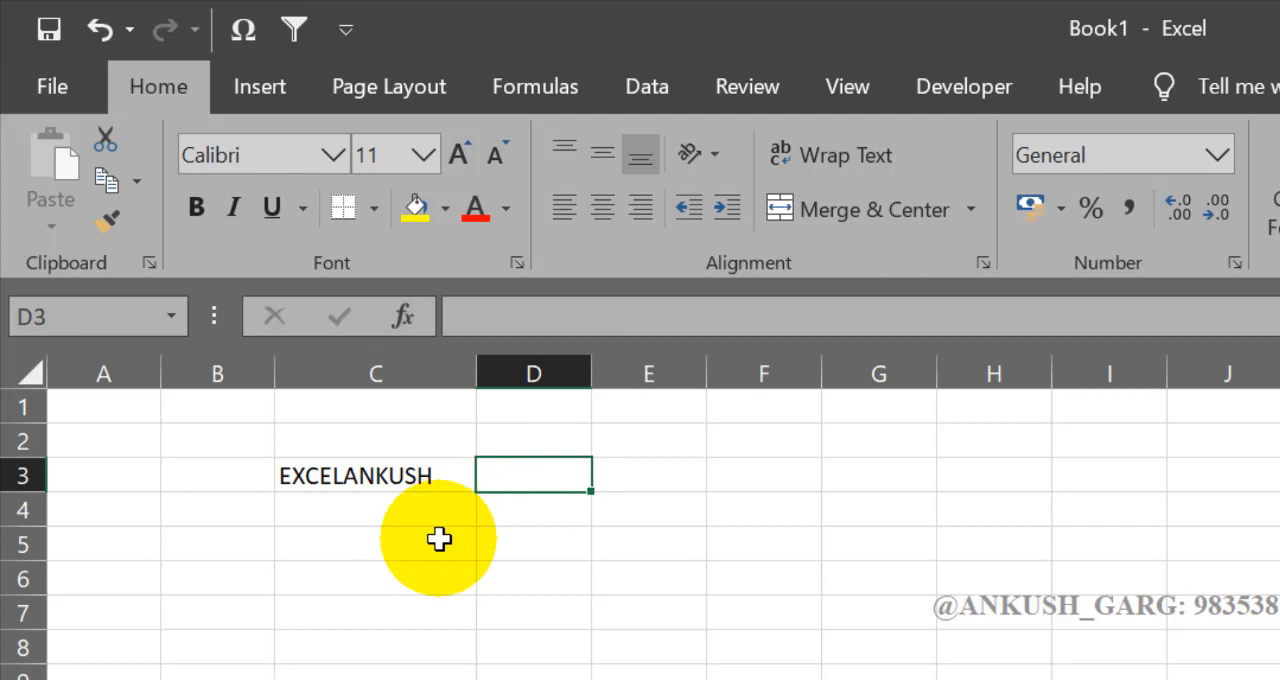
pyautogui.click(415, 476)
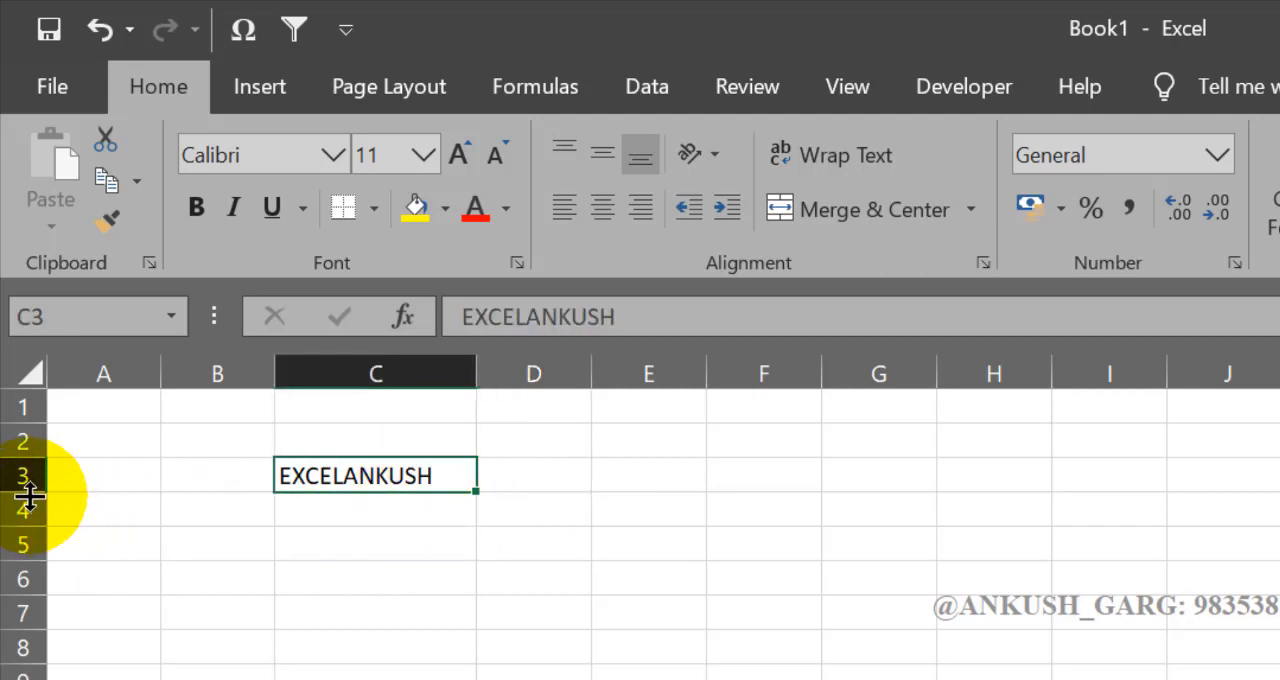
pyautogui.moveTo(26, 492); pyautogui.dragTo(28, 538)
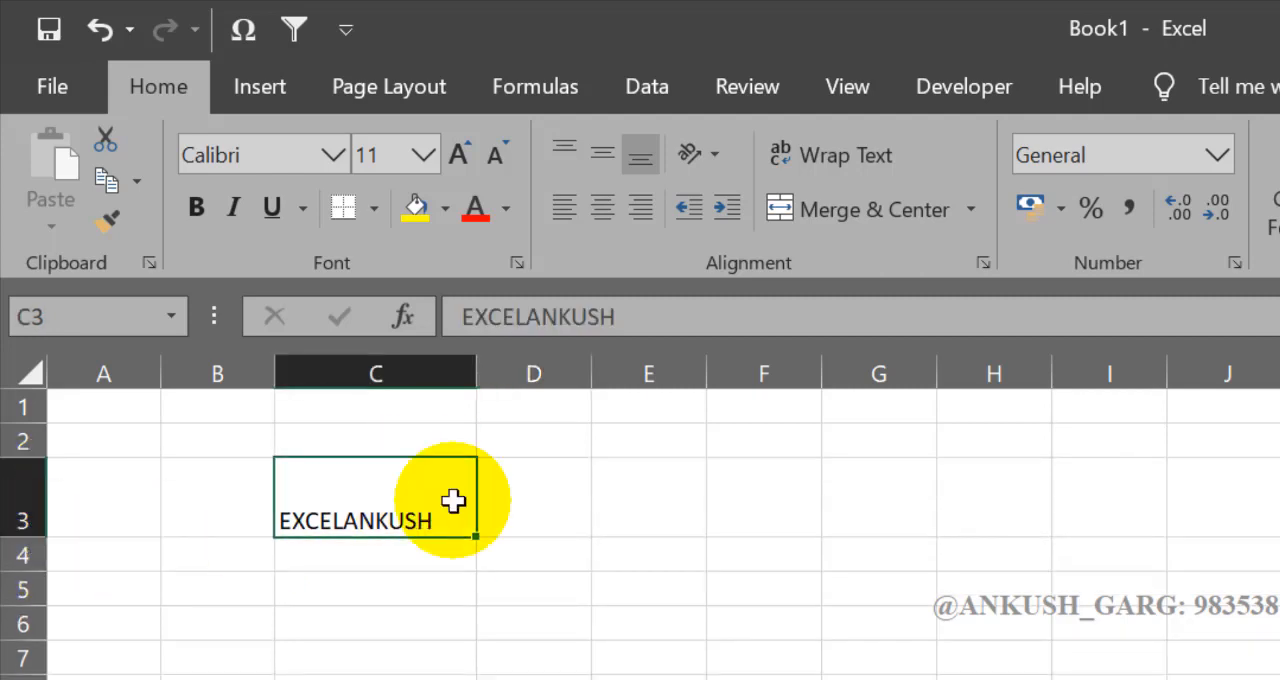
pyautogui.moveTo(476, 372); pyautogui.dragTo(565, 372)
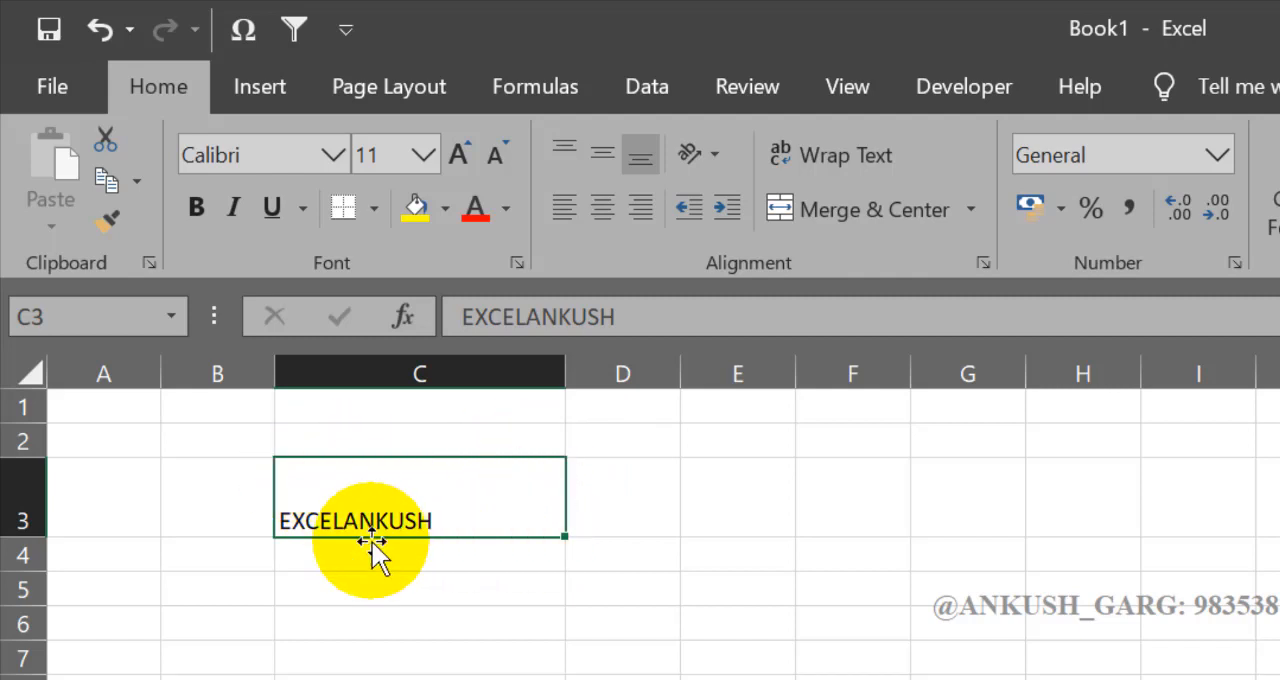
# Step: Top-align the text in C3, then align it horizontally to the centre and to the right
pyautogui.click(563, 154)
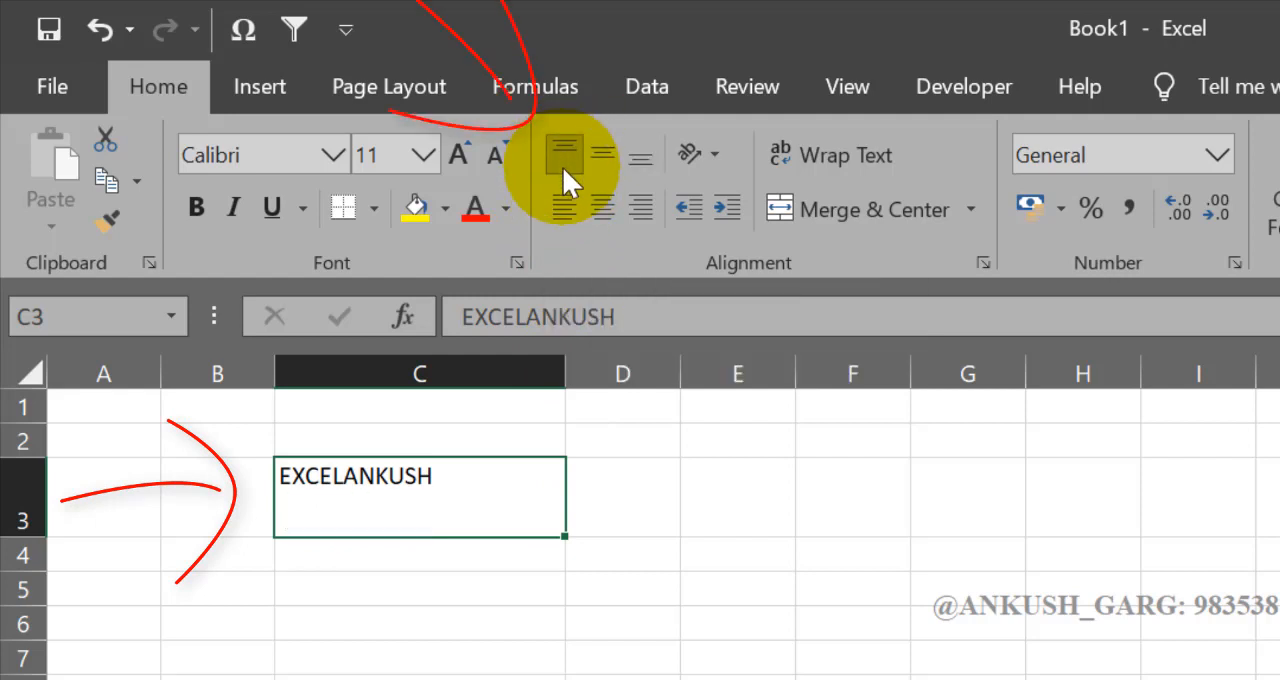
pyautogui.click(601, 213)
pyautogui.click(636, 208)
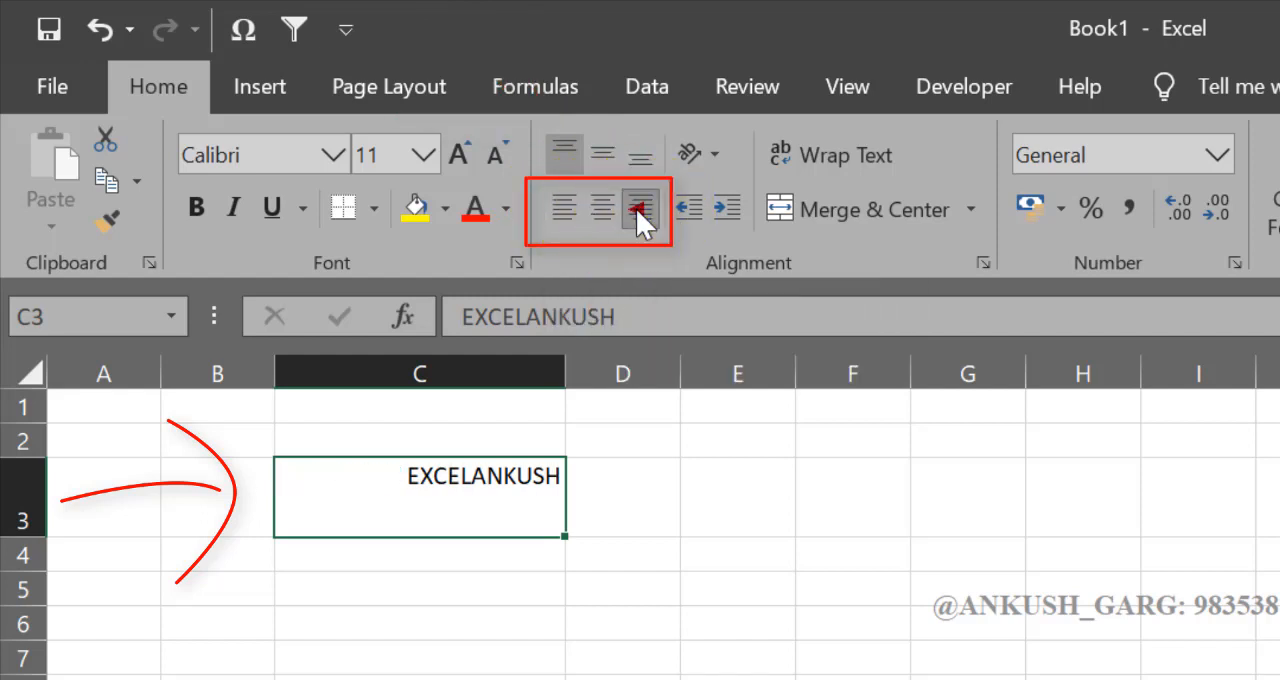
# Step: Middle-align the text in C3 and try left, centre and right horizontal alignment in turn
pyautogui.click(604, 161)
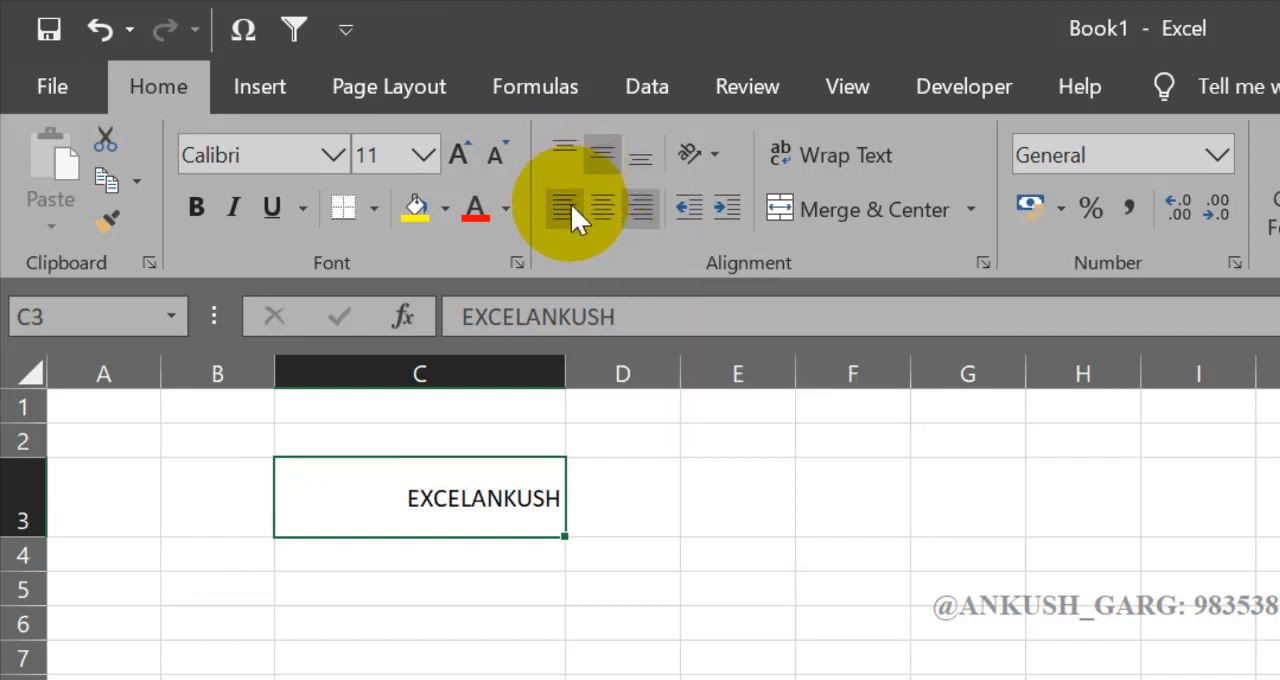
pyautogui.click(570, 203)
pyautogui.click(601, 203)
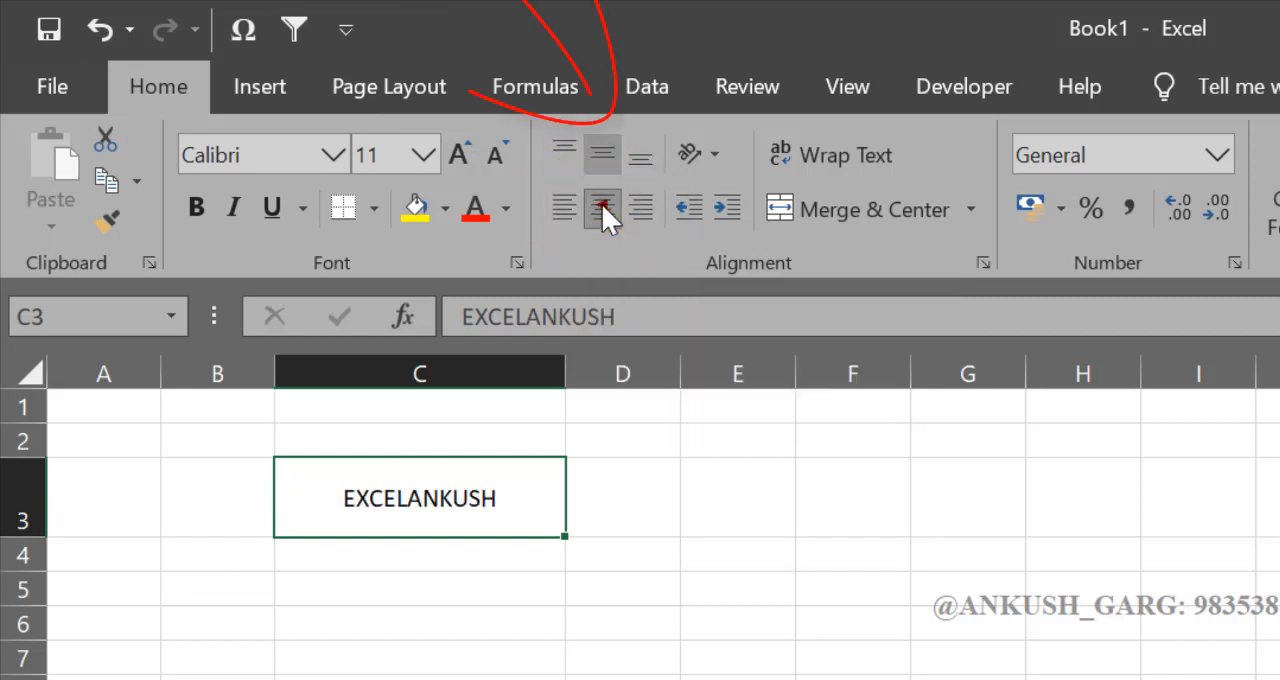
pyautogui.click(639, 207)
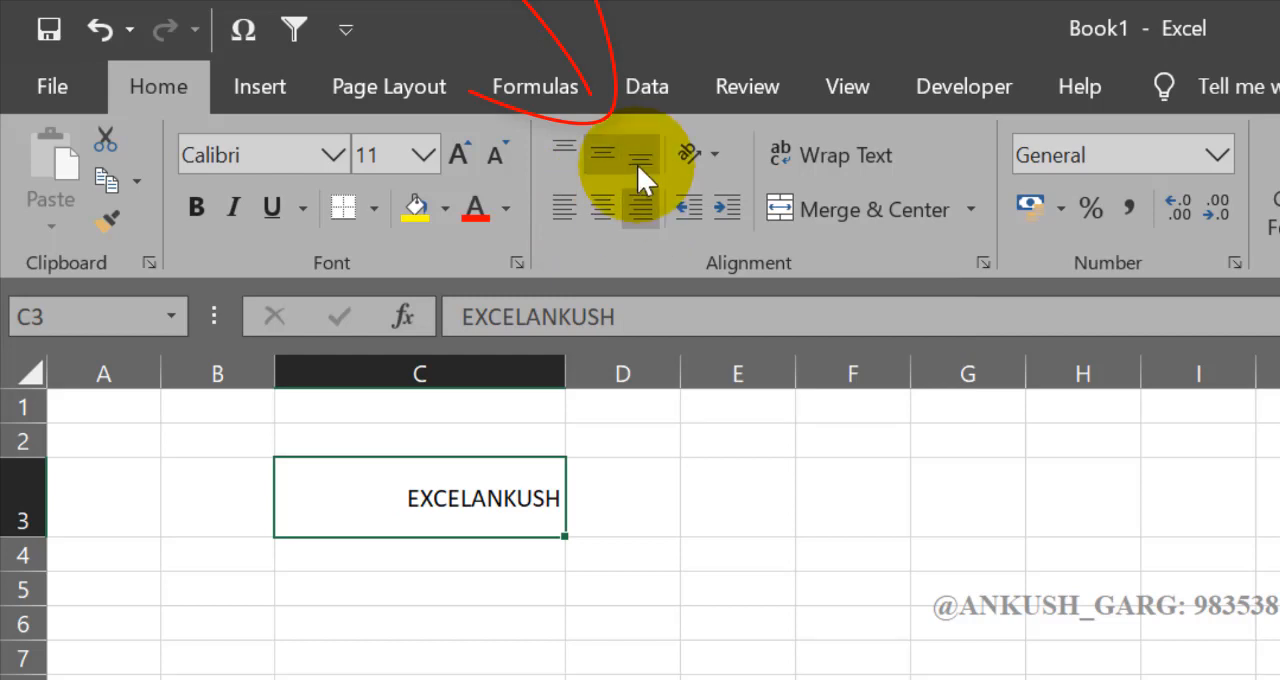
# Step: Bottom-align the text in C3 and try left, centre and right horizontal alignment in turn
pyautogui.click(637, 164)
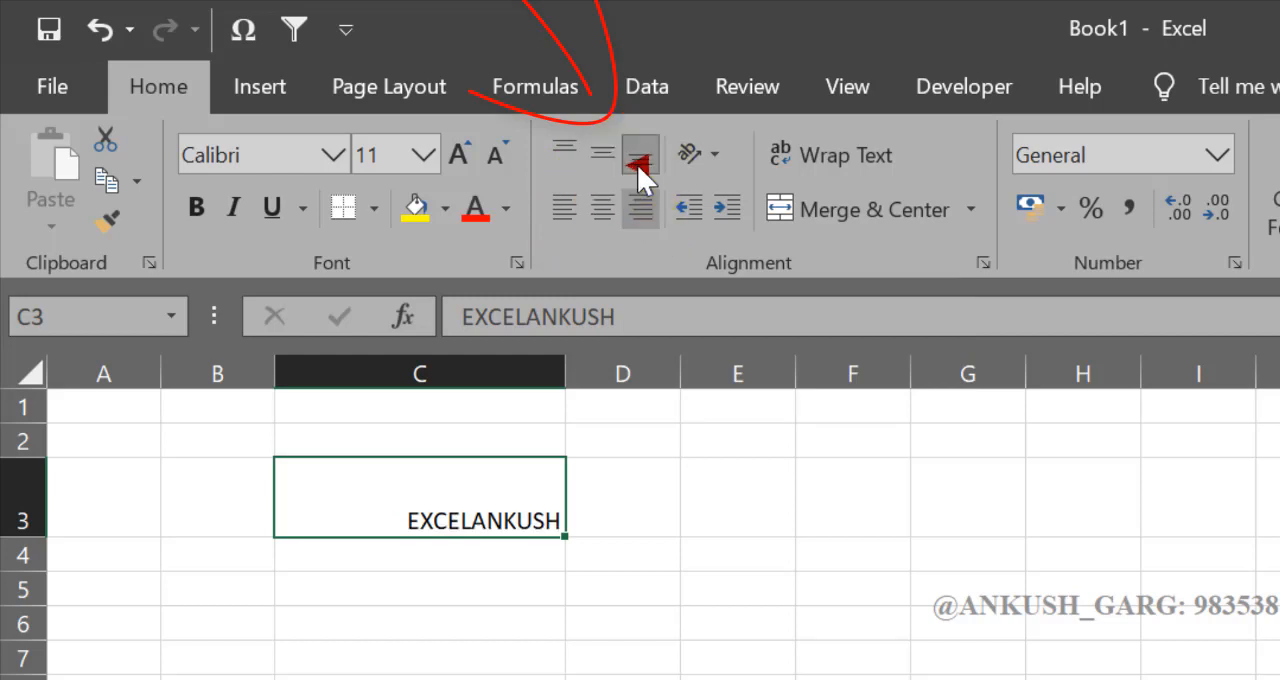
pyautogui.click(565, 207)
pyautogui.click(603, 207)
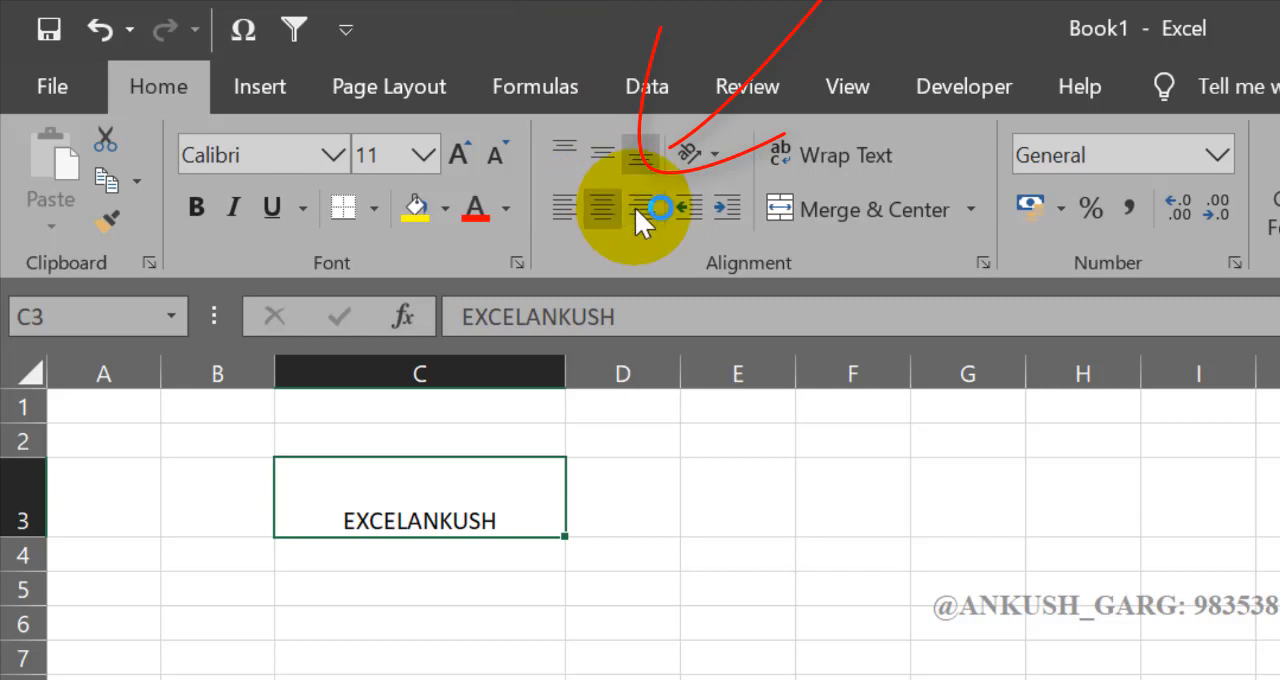
pyautogui.click(642, 211)
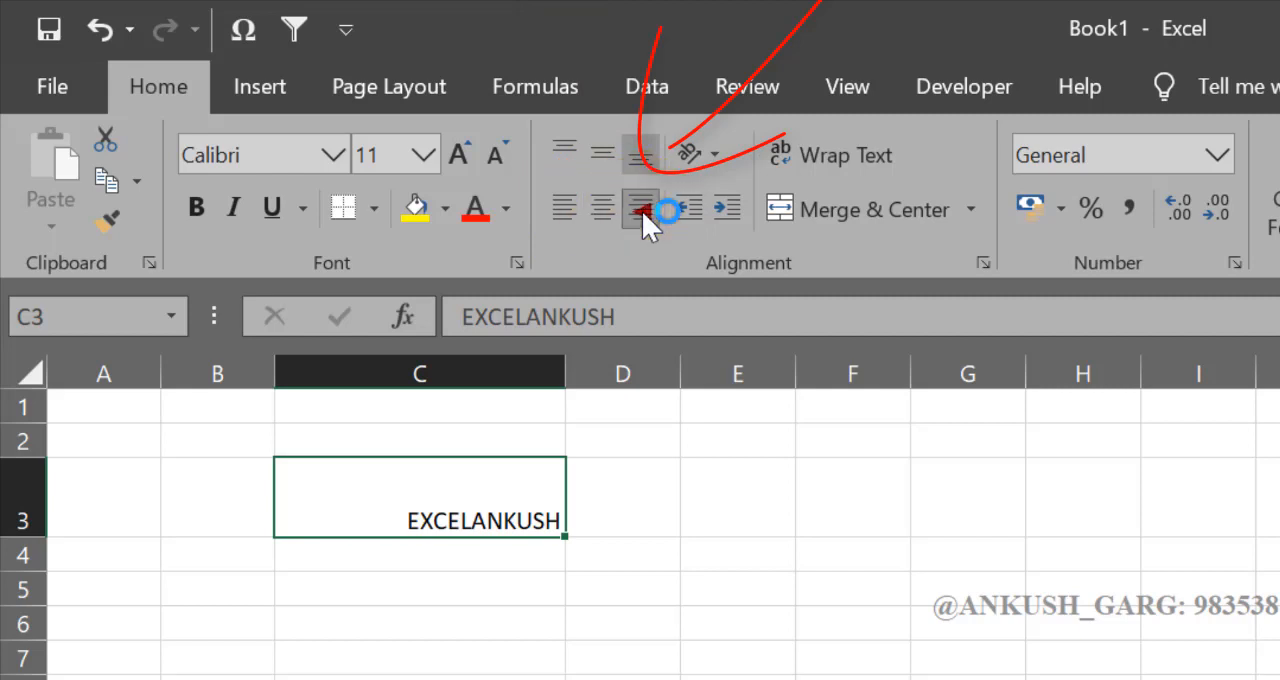
# Step: Change the vertical alignment of the right-aligned text in C3 to top, middle and bottom in turn
pyautogui.click(567, 160)
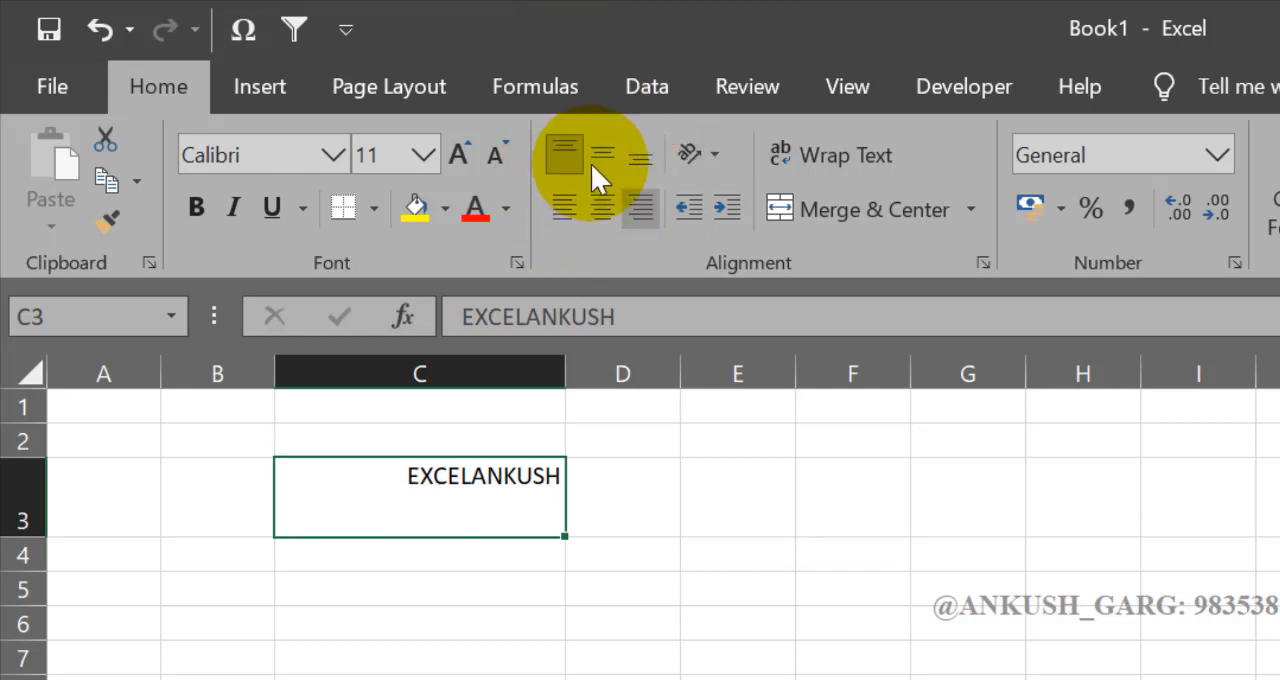
pyautogui.click(600, 166)
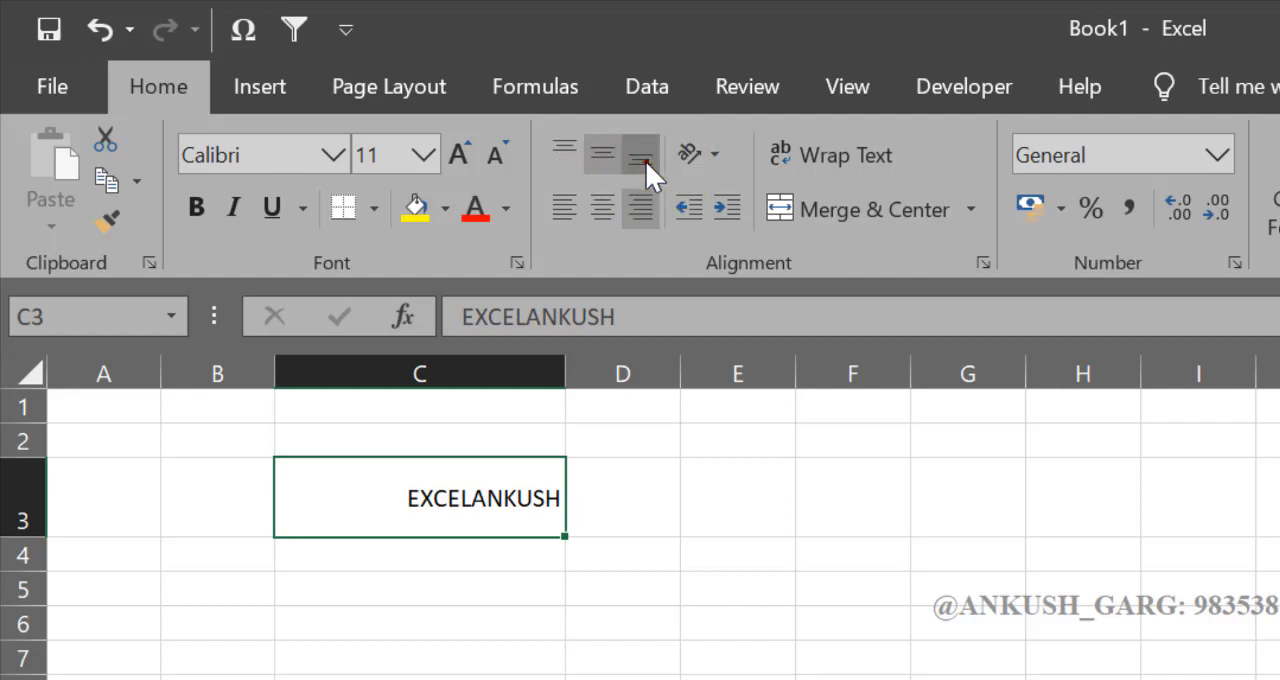
pyautogui.click(643, 161)
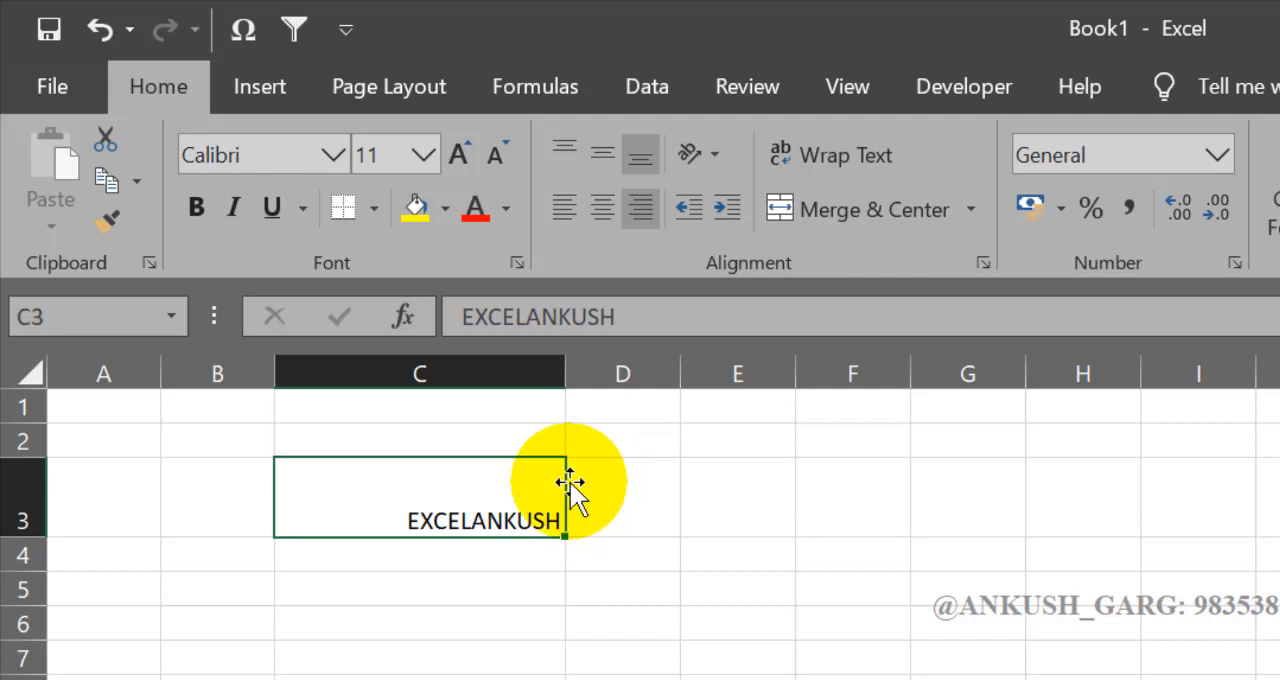
# Step: Centre the text in C3 both ways, then align it left and finally right while keeping Middle Align
pyautogui.click(603, 209)
pyautogui.click(605, 160)
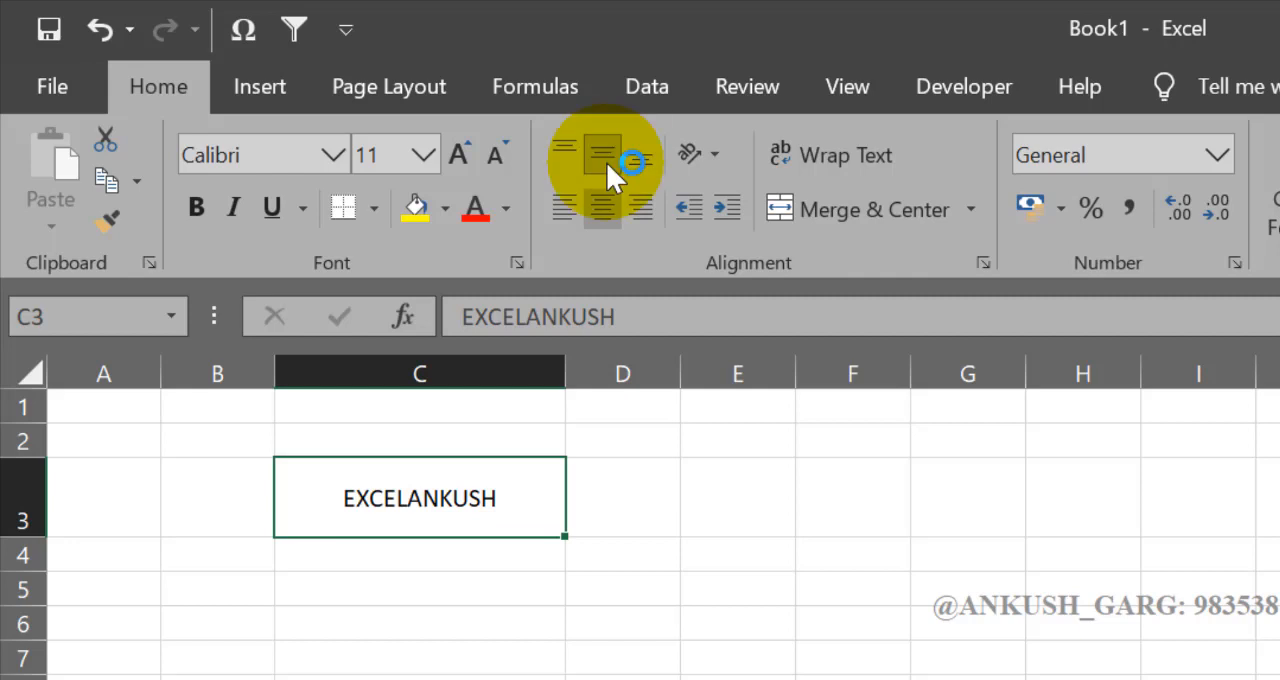
pyautogui.click(566, 208)
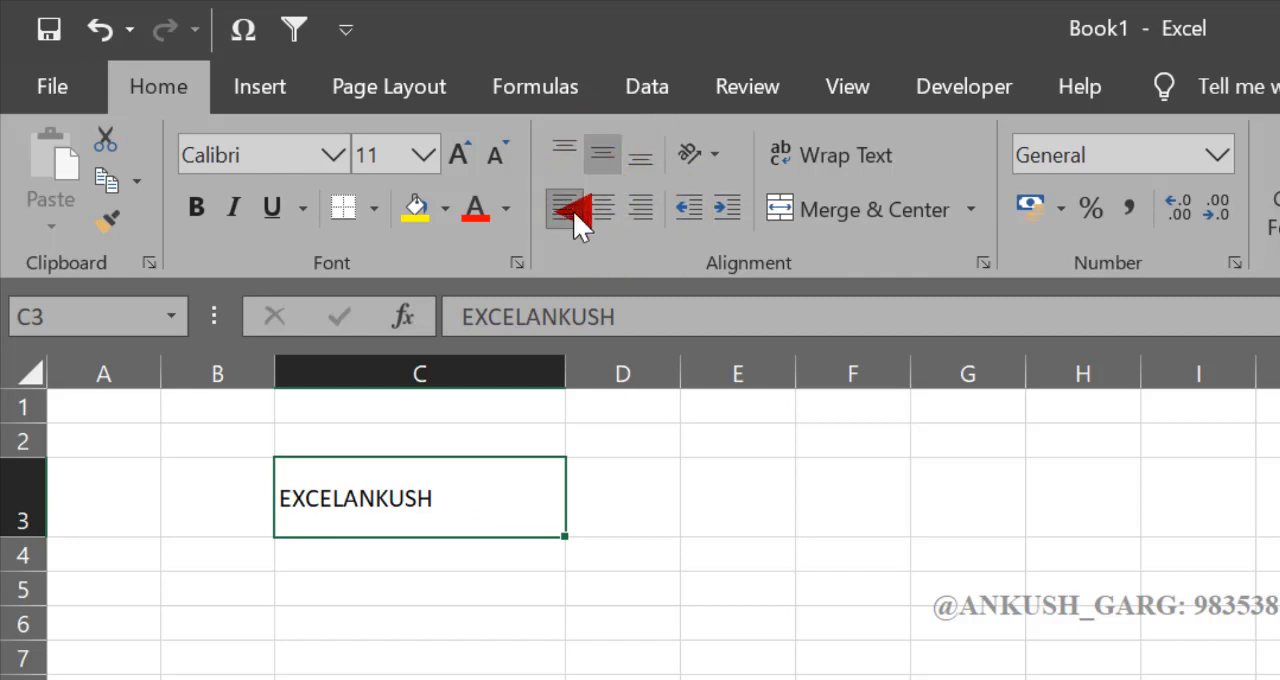
pyautogui.click(642, 205)
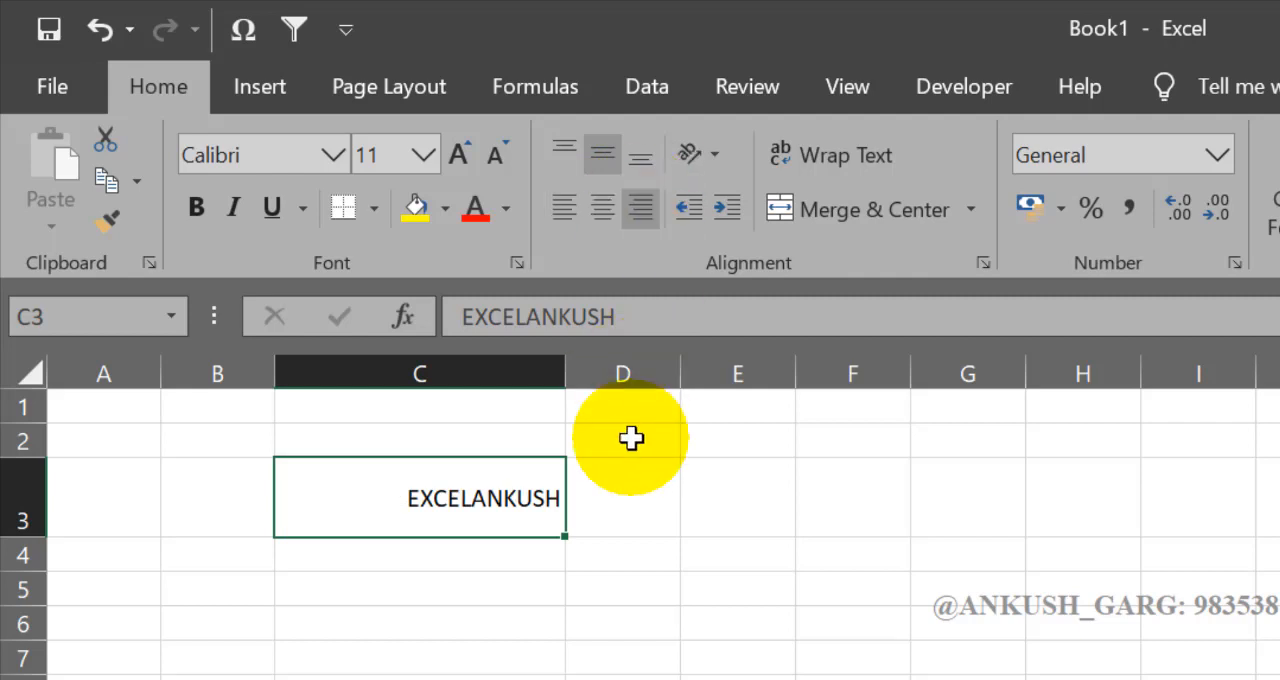
# Step: AutoFit the height of row 3 and switch the vertical alignment of C3 to top and then bottom
pyautogui.doubleClick(20, 536)
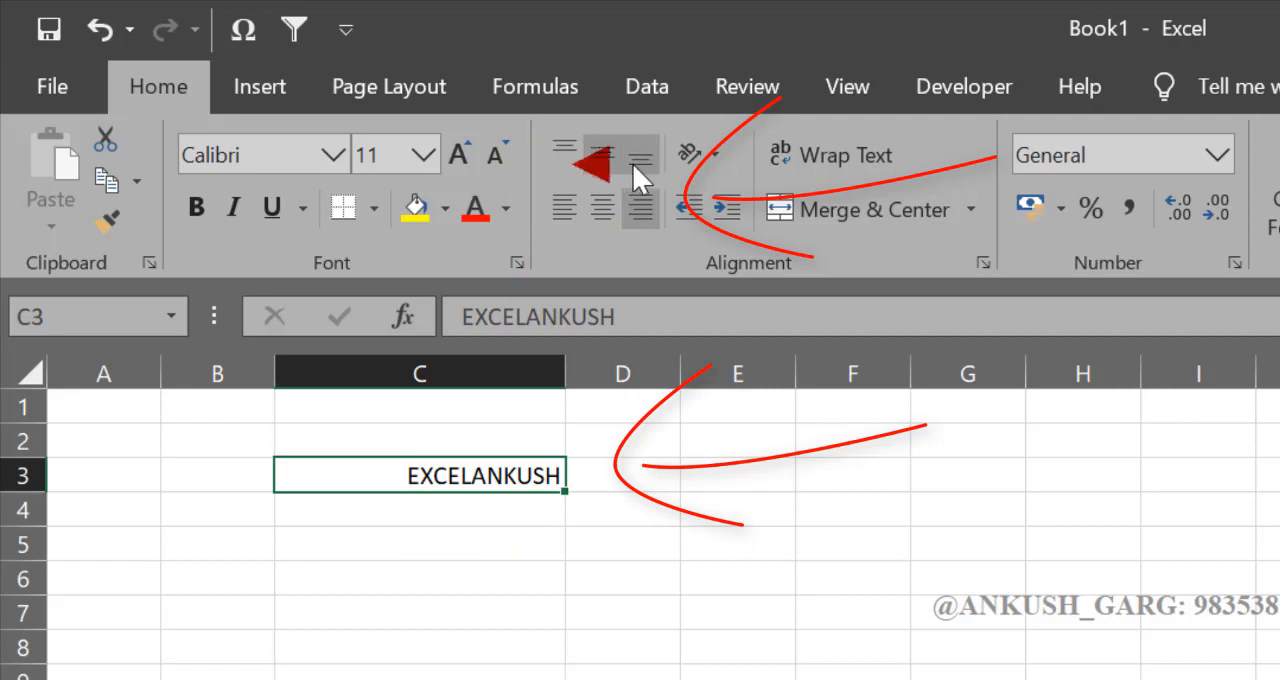
pyautogui.click(566, 152)
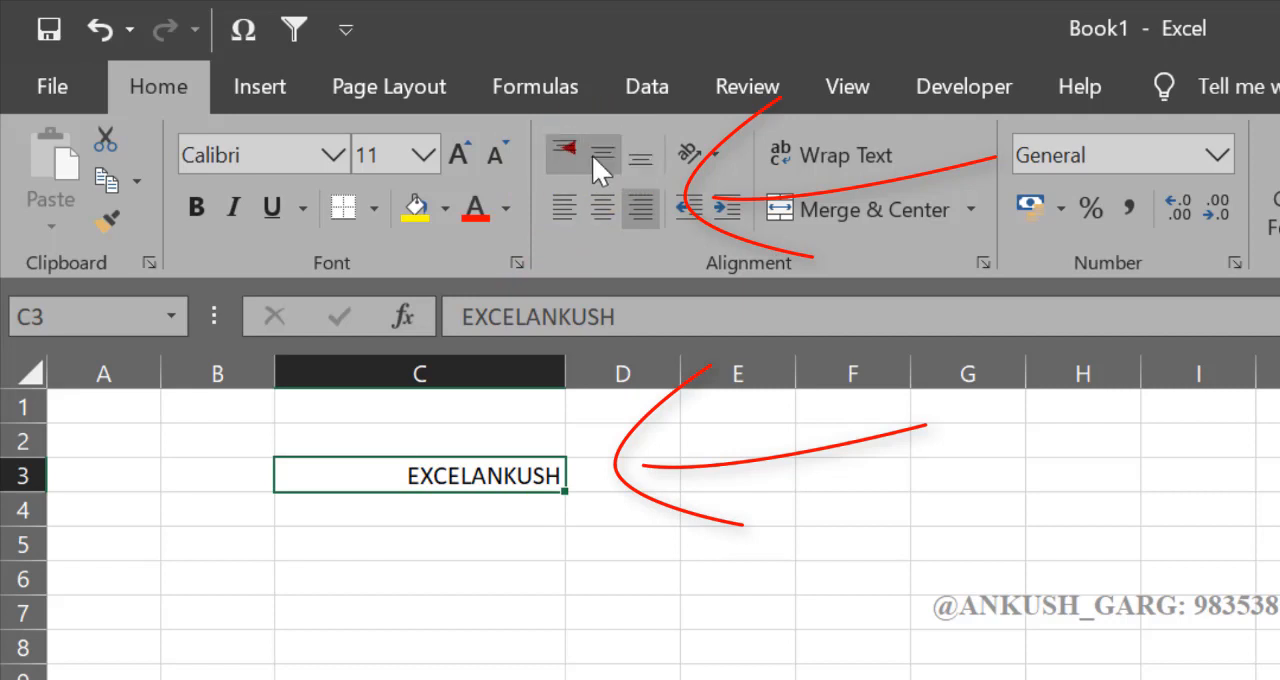
pyautogui.click(644, 169)
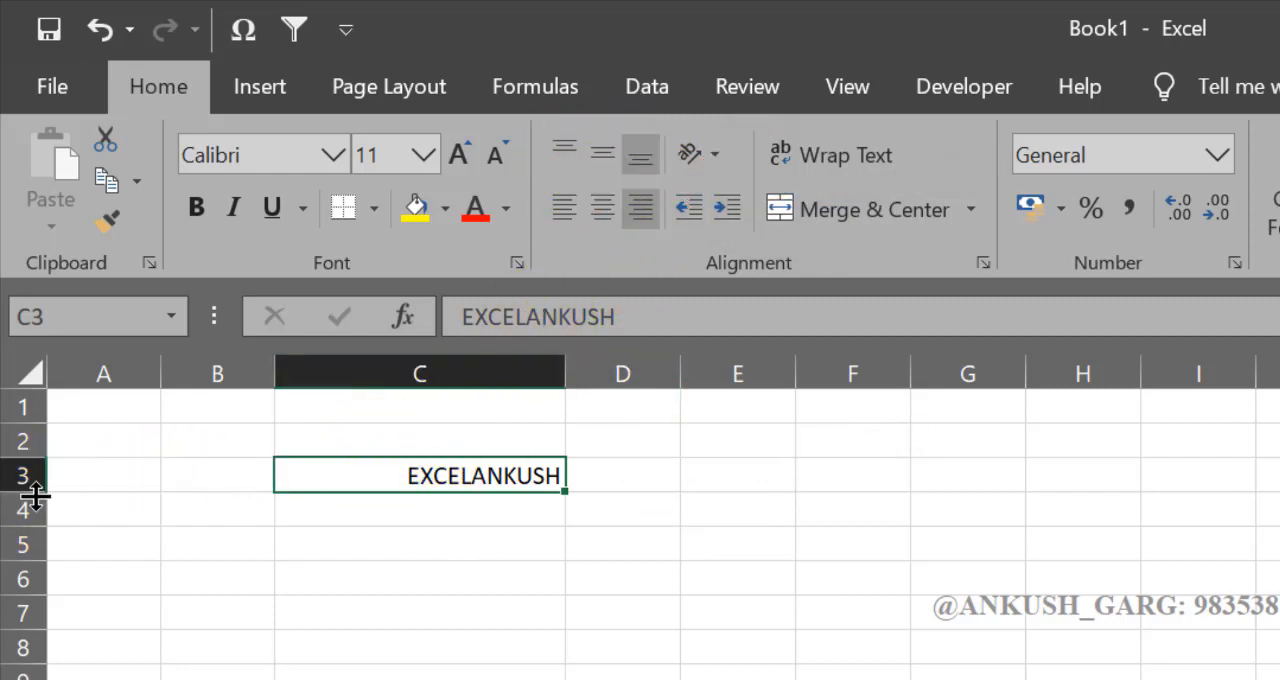
# Step: Increase the height of row 3 again and view the text orientation options for C3 without applying one
pyautogui.moveTo(35, 495); pyautogui.dragTo(23, 531)
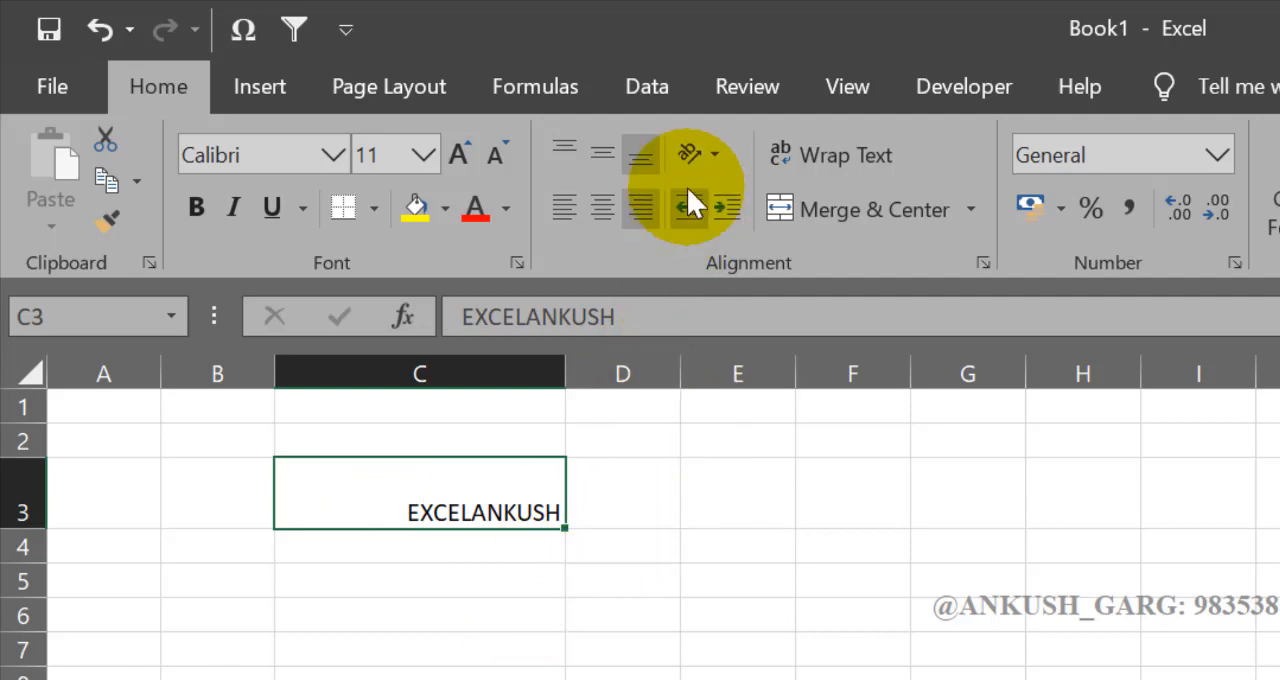
pyautogui.click(689, 157)
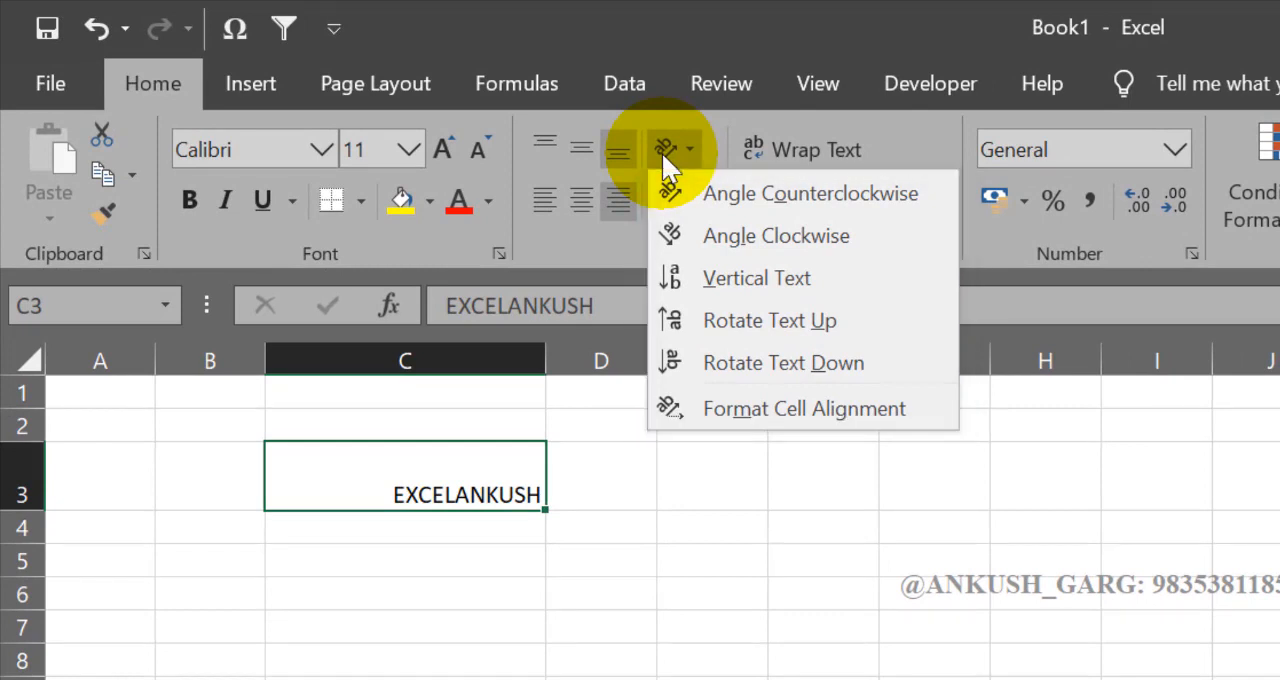
pyautogui.click(577, 471)
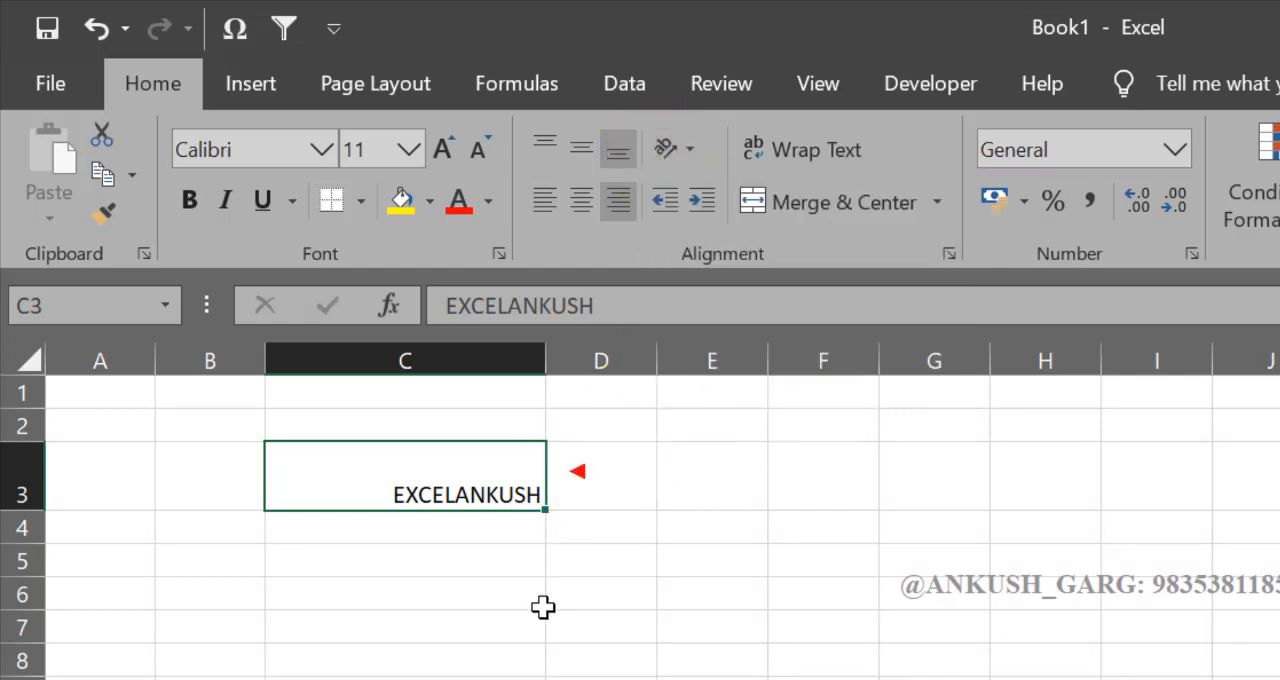
pyautogui.click(728, 494)
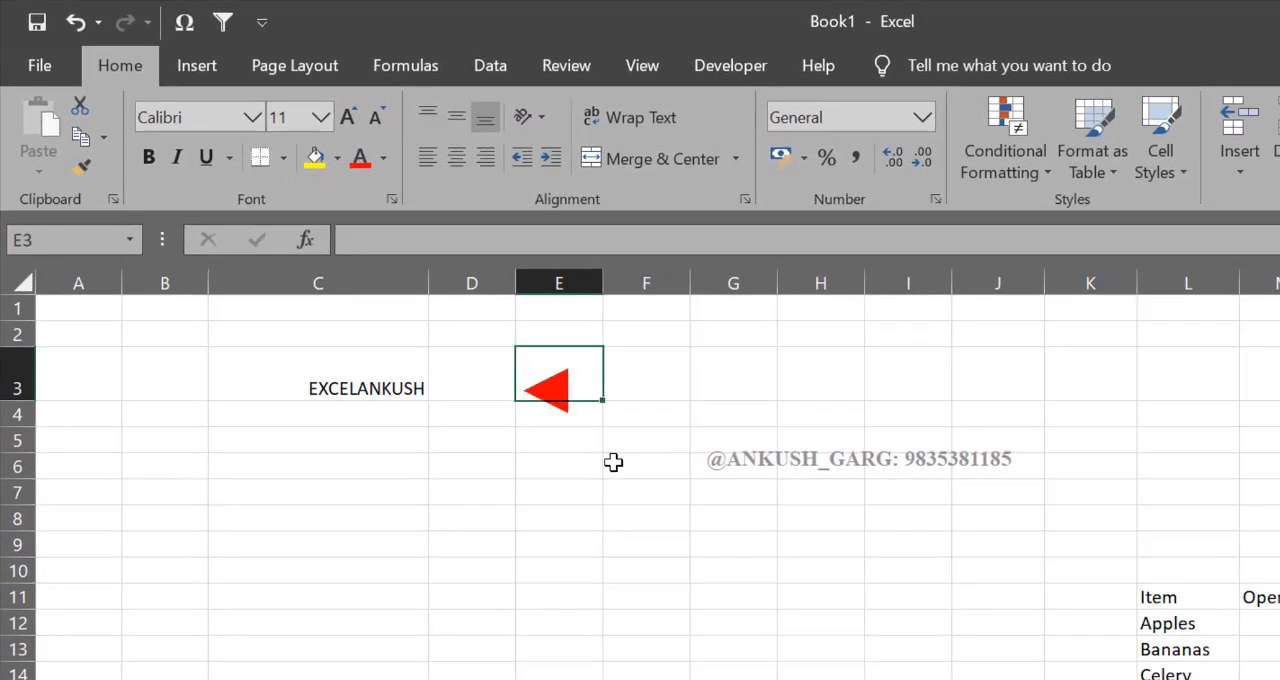
# Step: Enter May, june and july in cells E3, F3 and G3
pyautogui.write('mAY')
pyautogui.press('Tab')
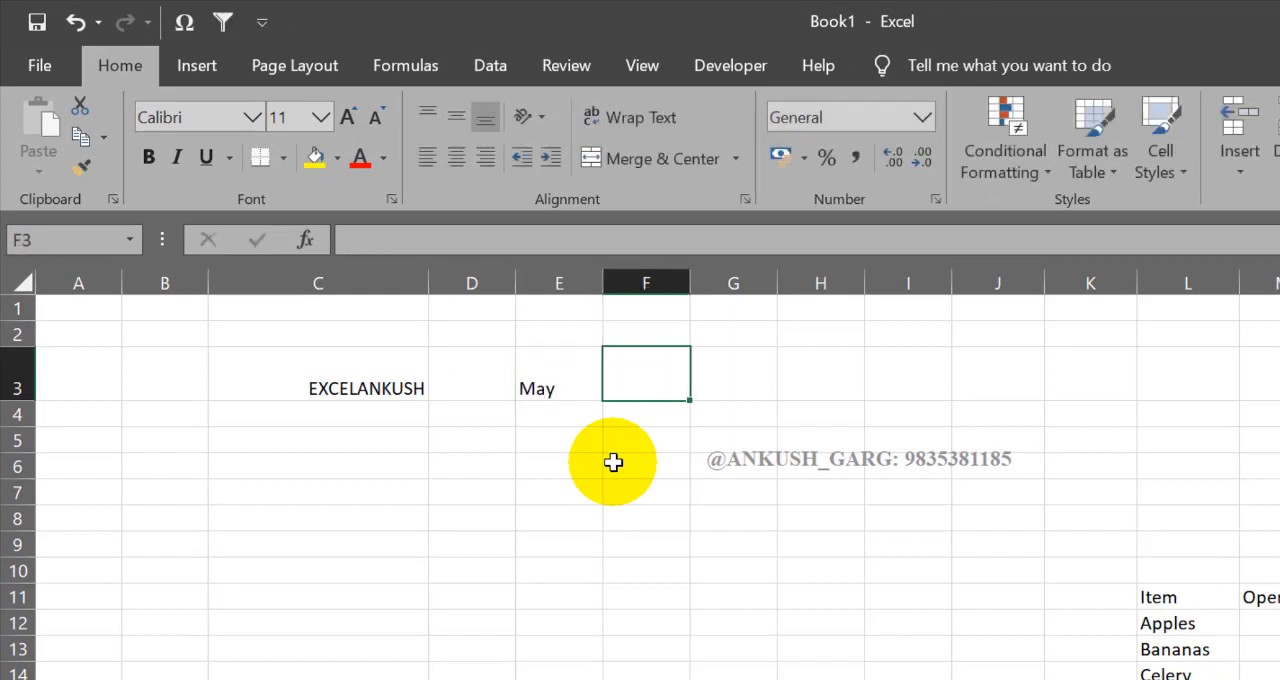
pyautogui.write('june')
pyautogui.press('Tab')
pyautogui.write('ju')
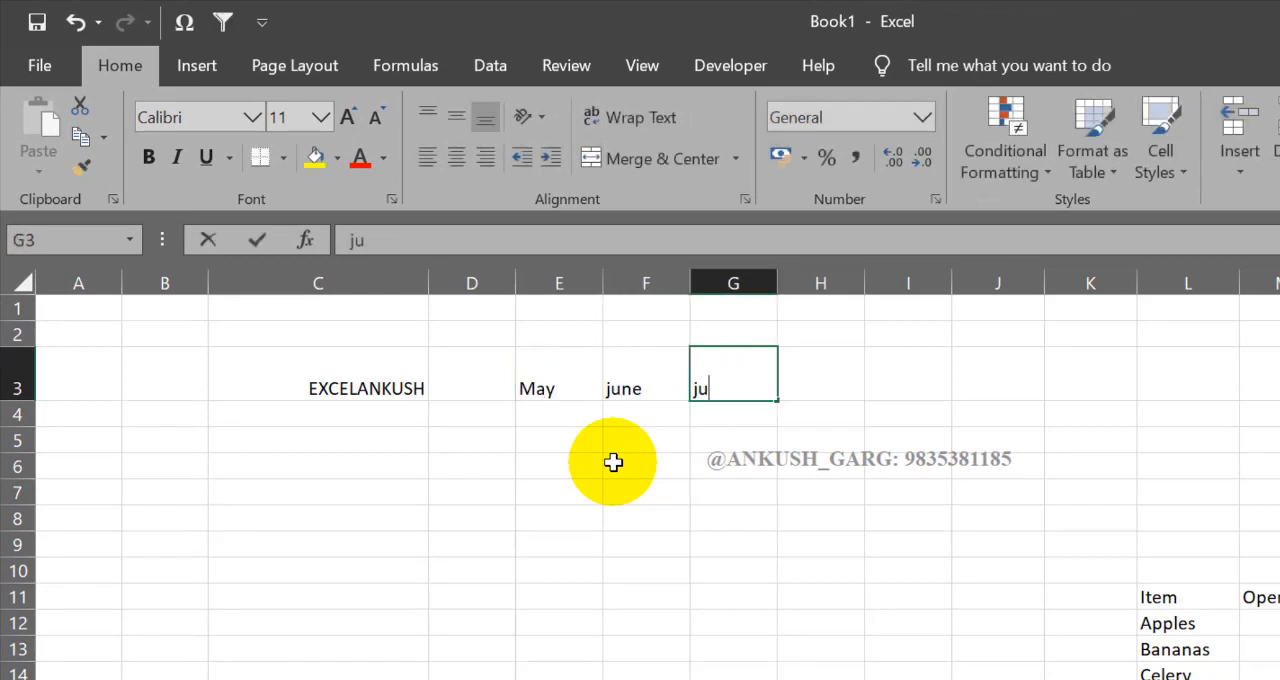
pyautogui.write('ly')
pyautogui.press('Return')
# Step: Set the text orientation of May in E3 to Angle Counterclockwise
pyautogui.click(589, 375)
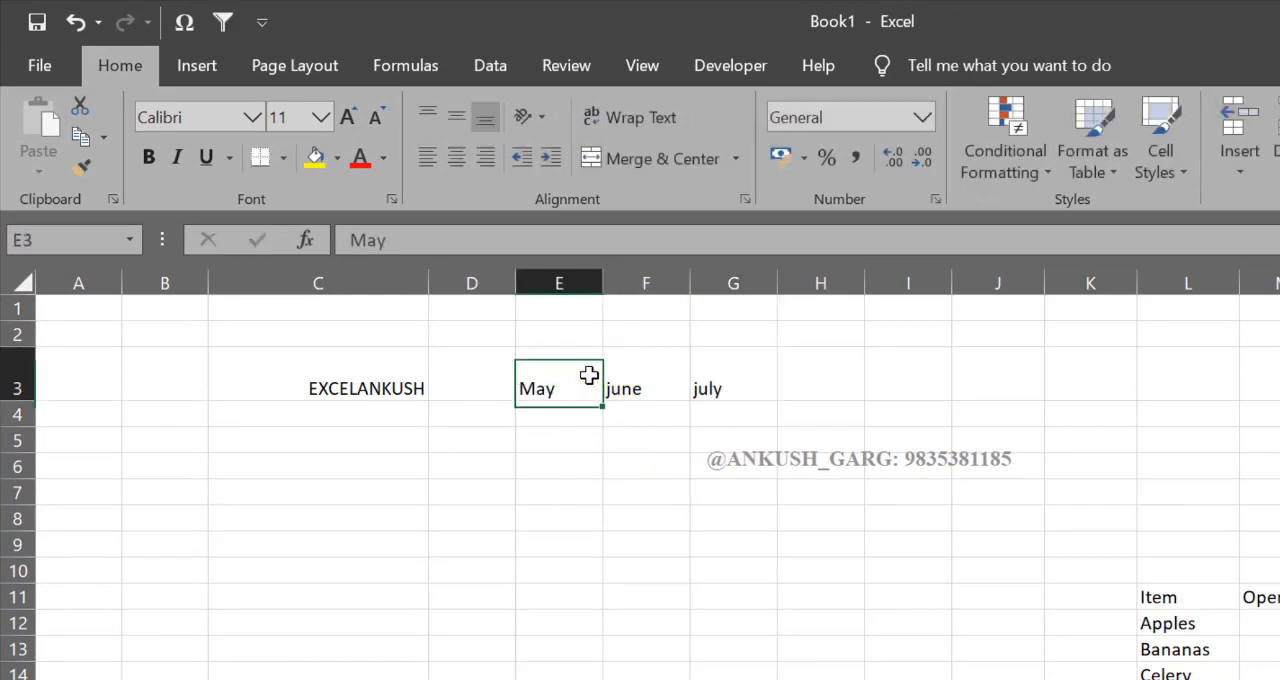
pyautogui.click(544, 126)
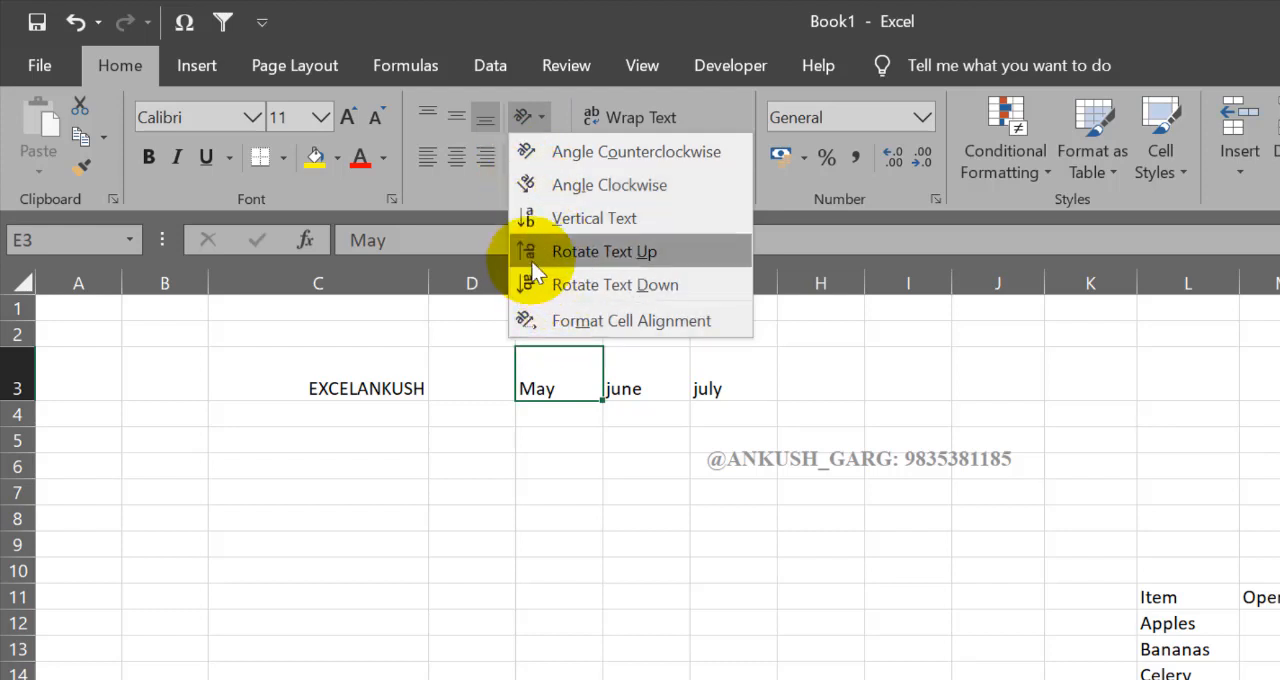
pyautogui.click(528, 153)
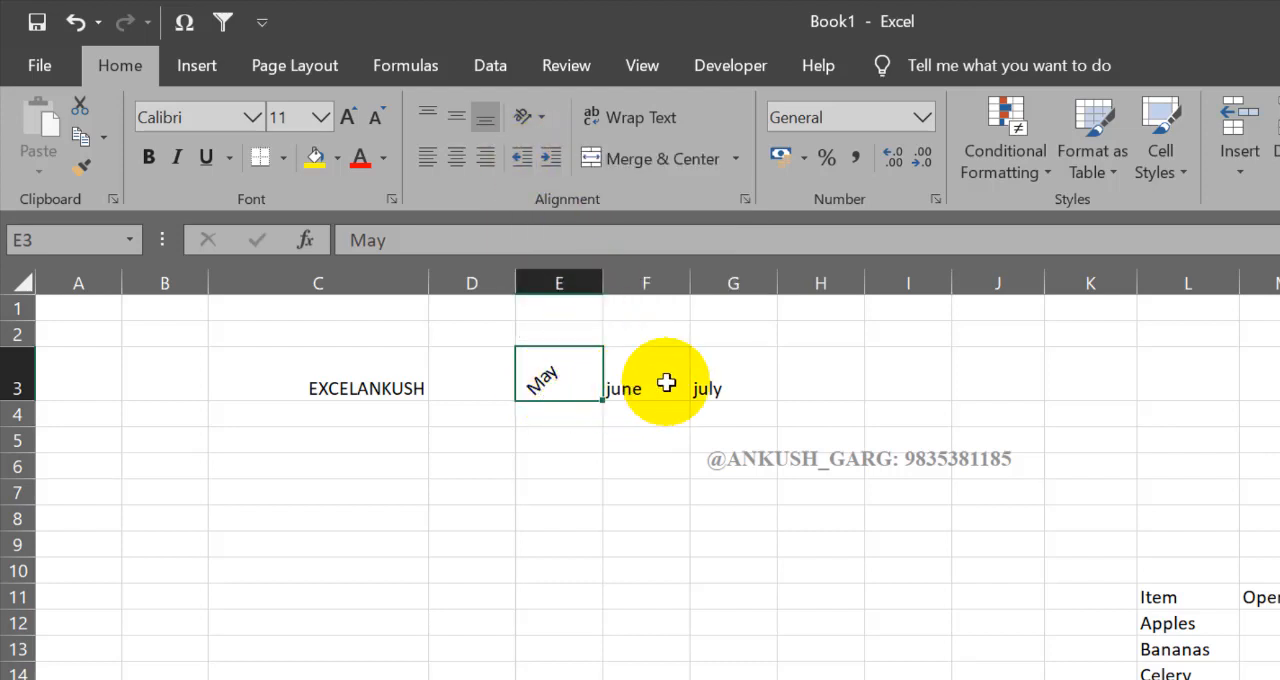
# Step: Apply Vertical Text to june in F3 and increase the height of row 3 to fit the whole word
pyautogui.click(640, 385)
pyautogui.click(541, 118)
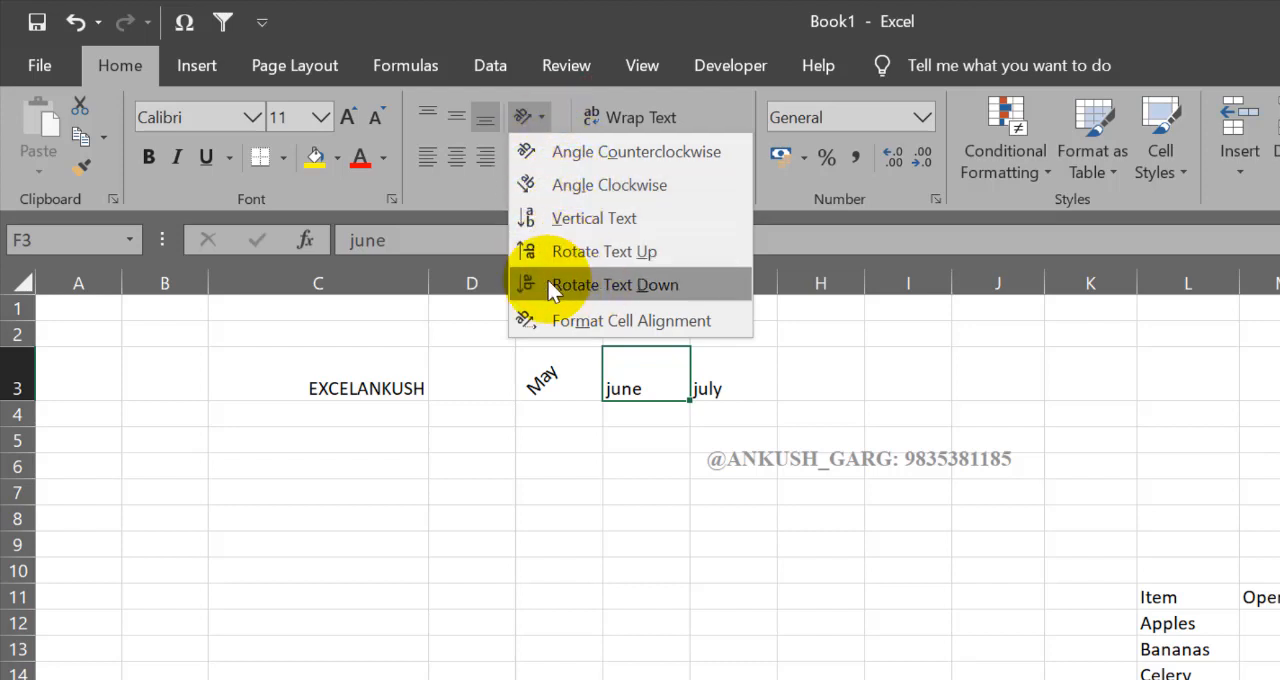
pyautogui.click(569, 220)
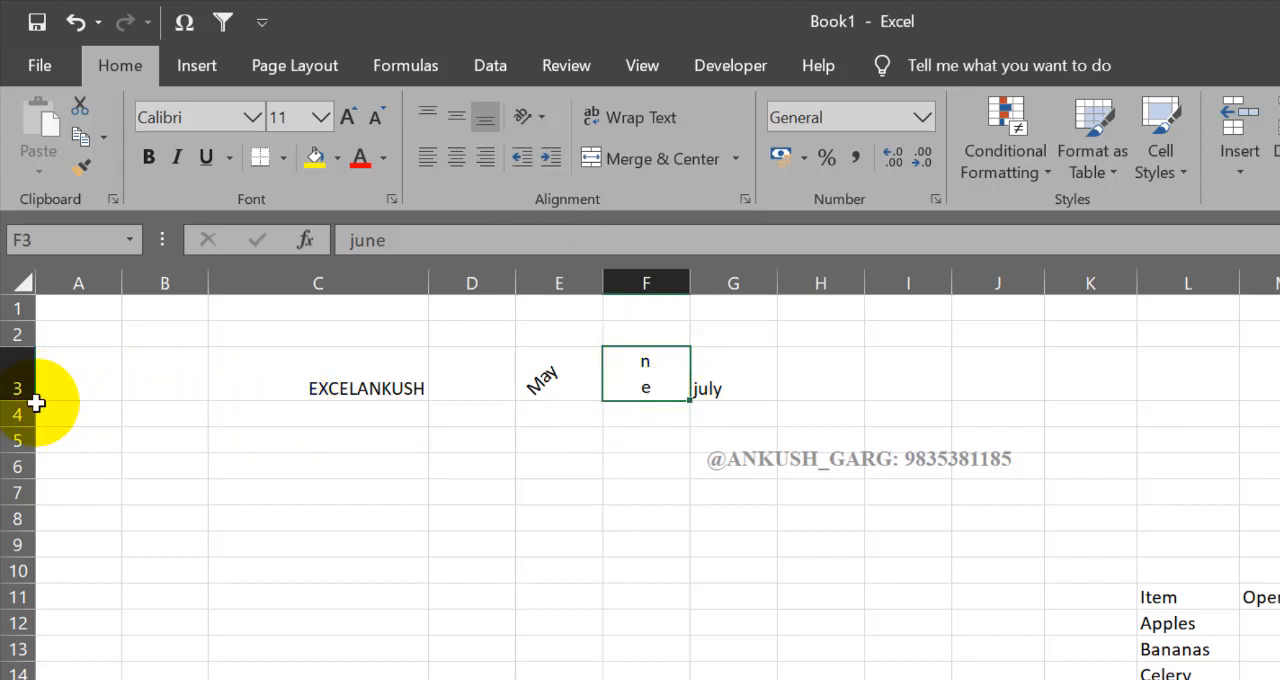
pyautogui.moveTo(20, 400); pyautogui.dragTo(28, 467)
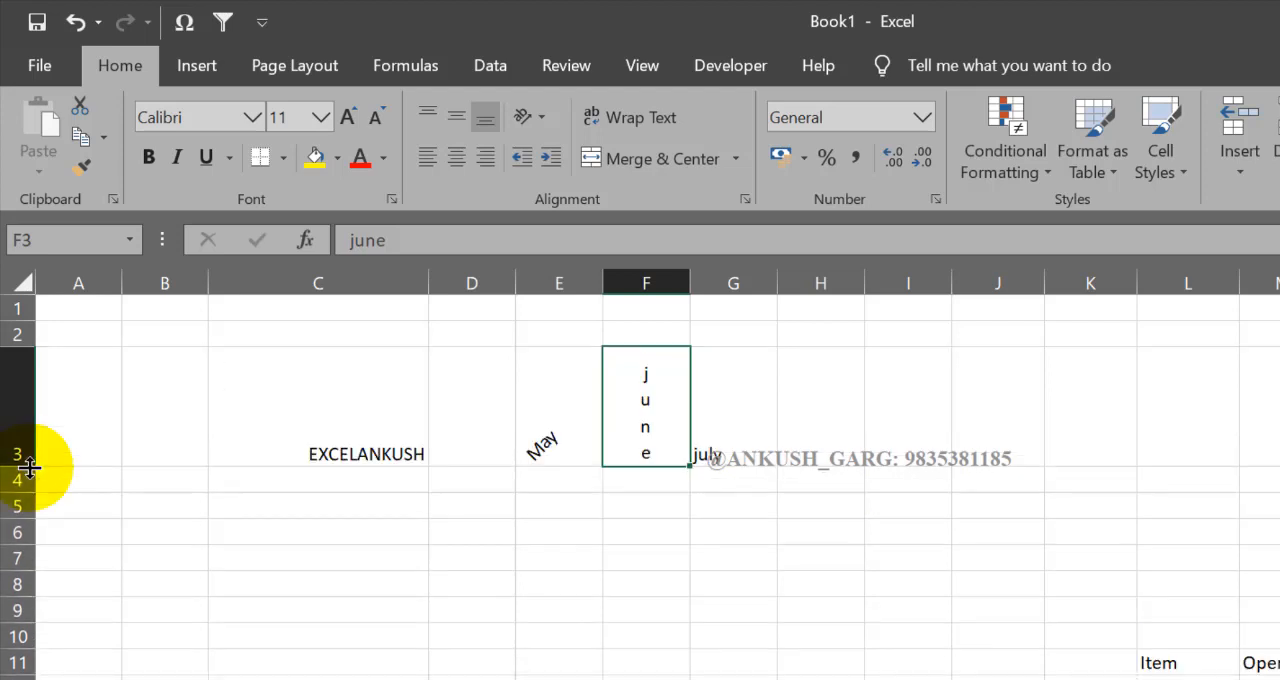
# Step: Apply Rotate Text Up to july in G3 and centre it horizontally and vertically in the cell
pyautogui.click(722, 448)
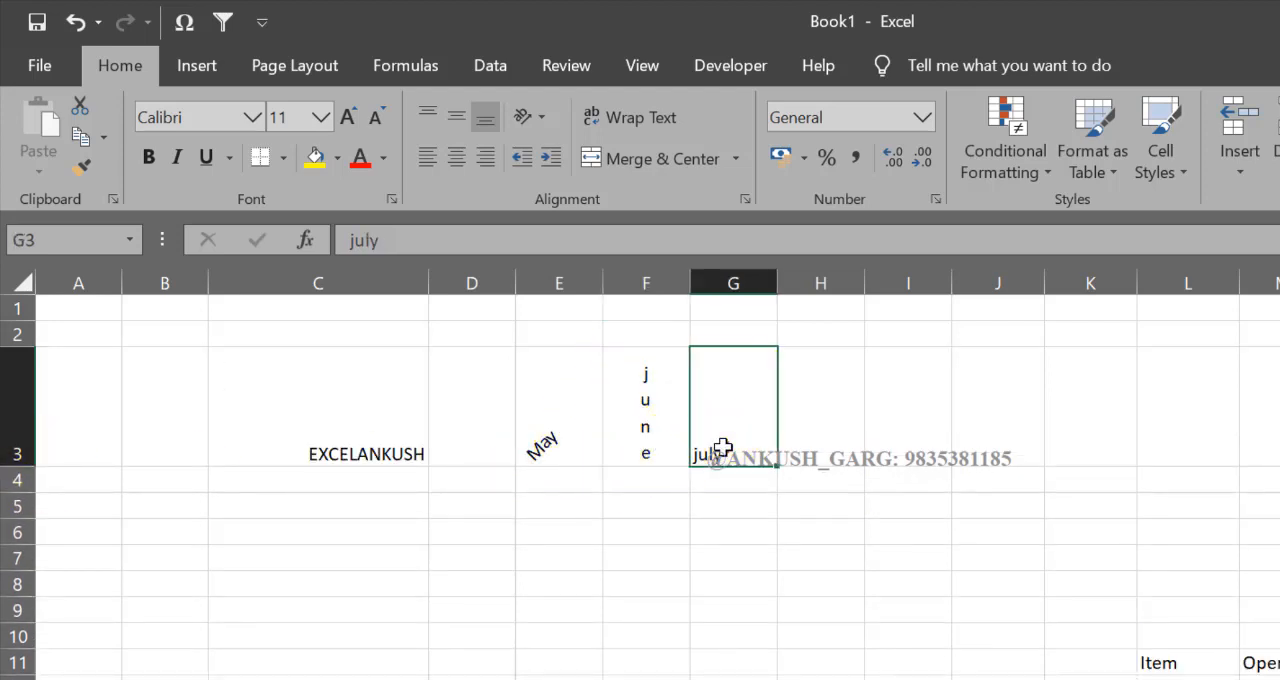
pyautogui.click(535, 124)
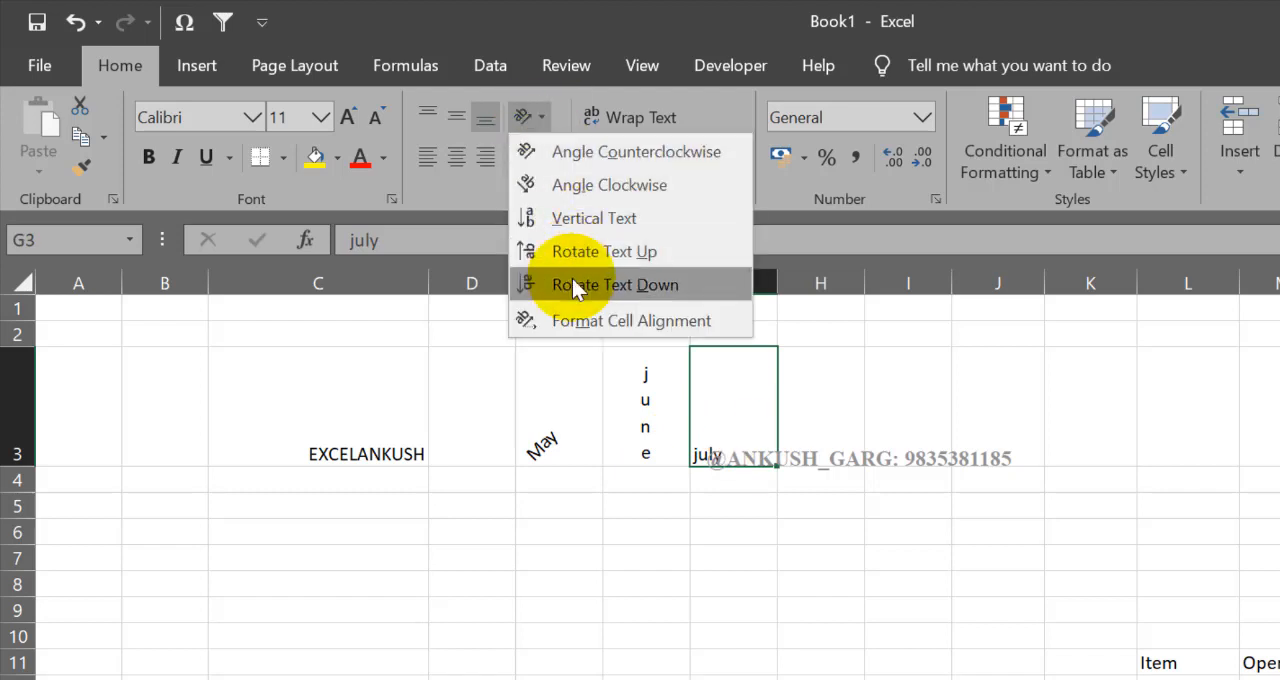
pyautogui.click(579, 252)
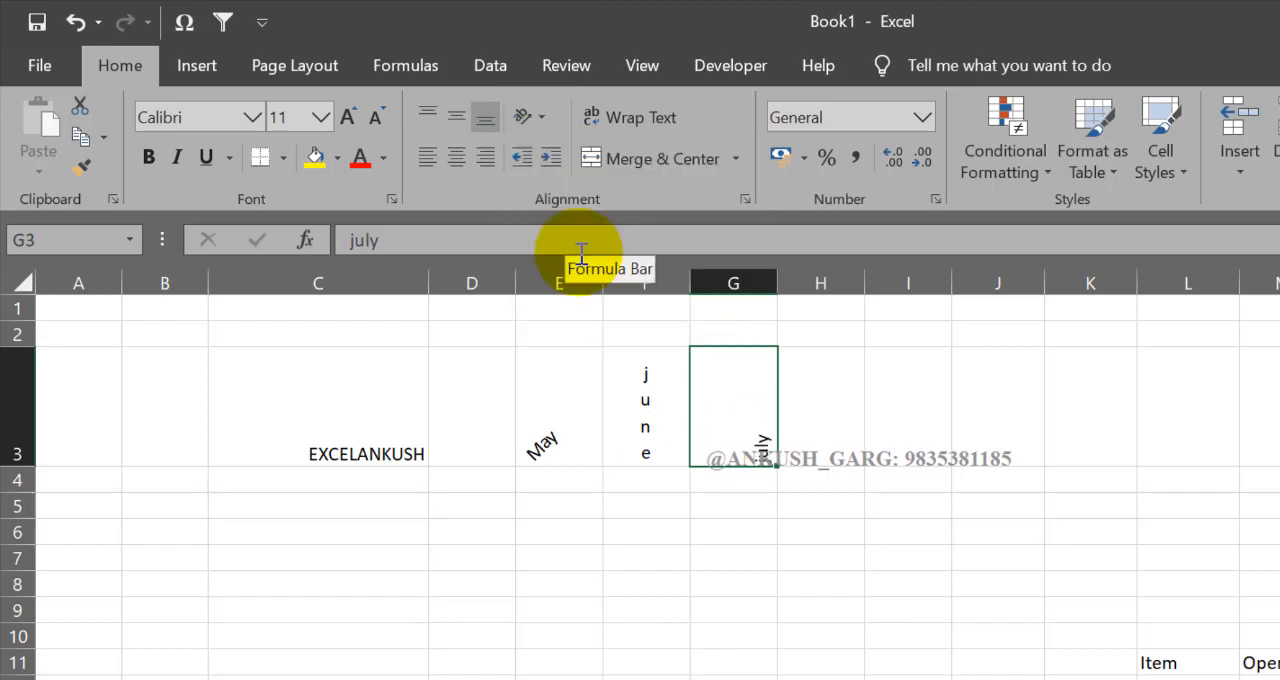
pyautogui.click(459, 160)
pyautogui.click(461, 124)
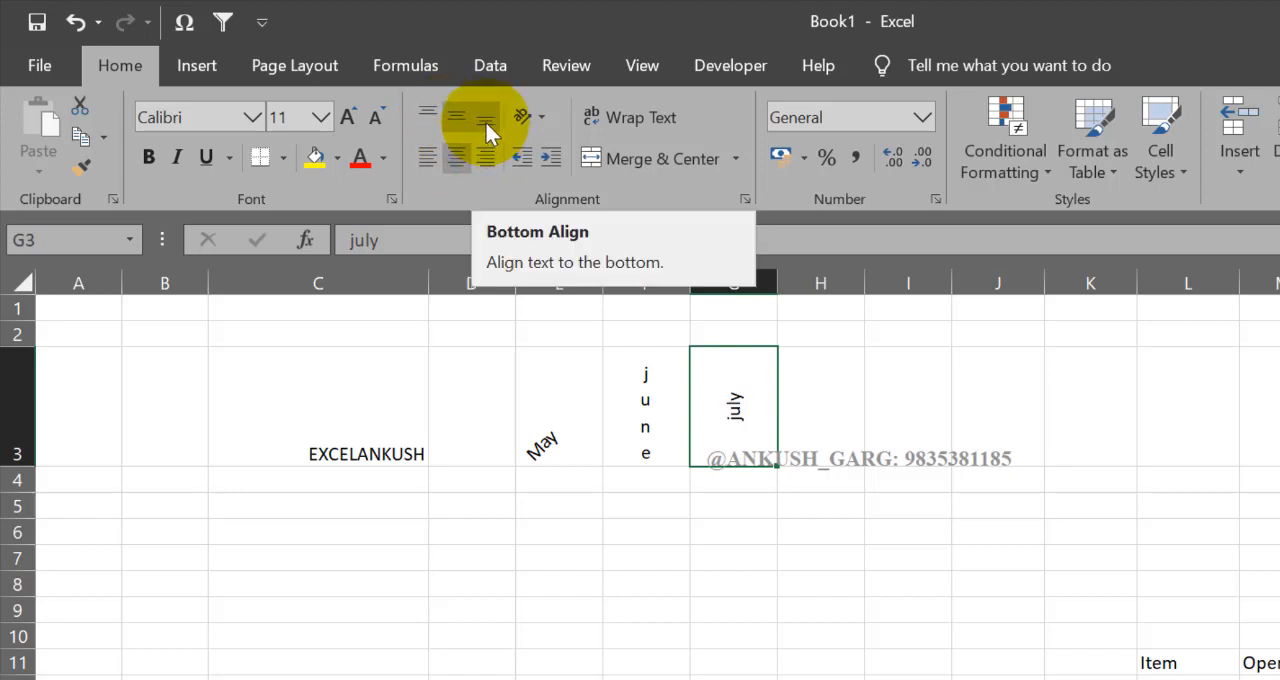
pyautogui.click(522, 120)
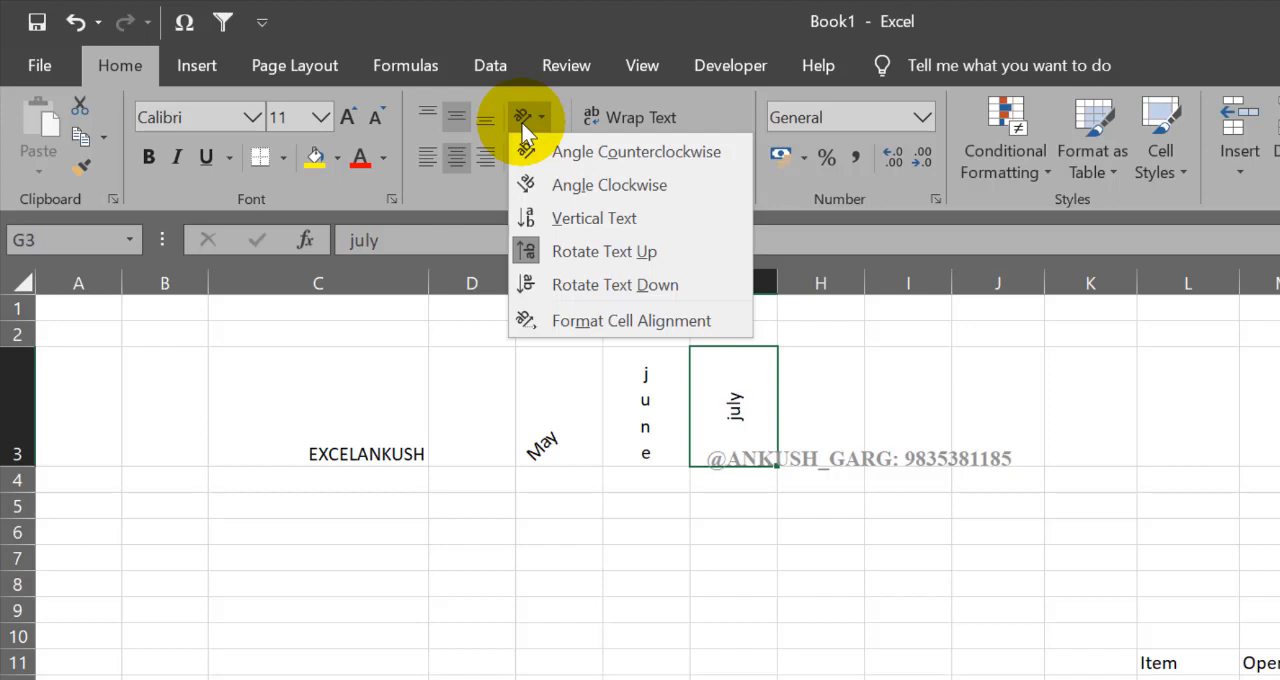
pyautogui.click(811, 531)
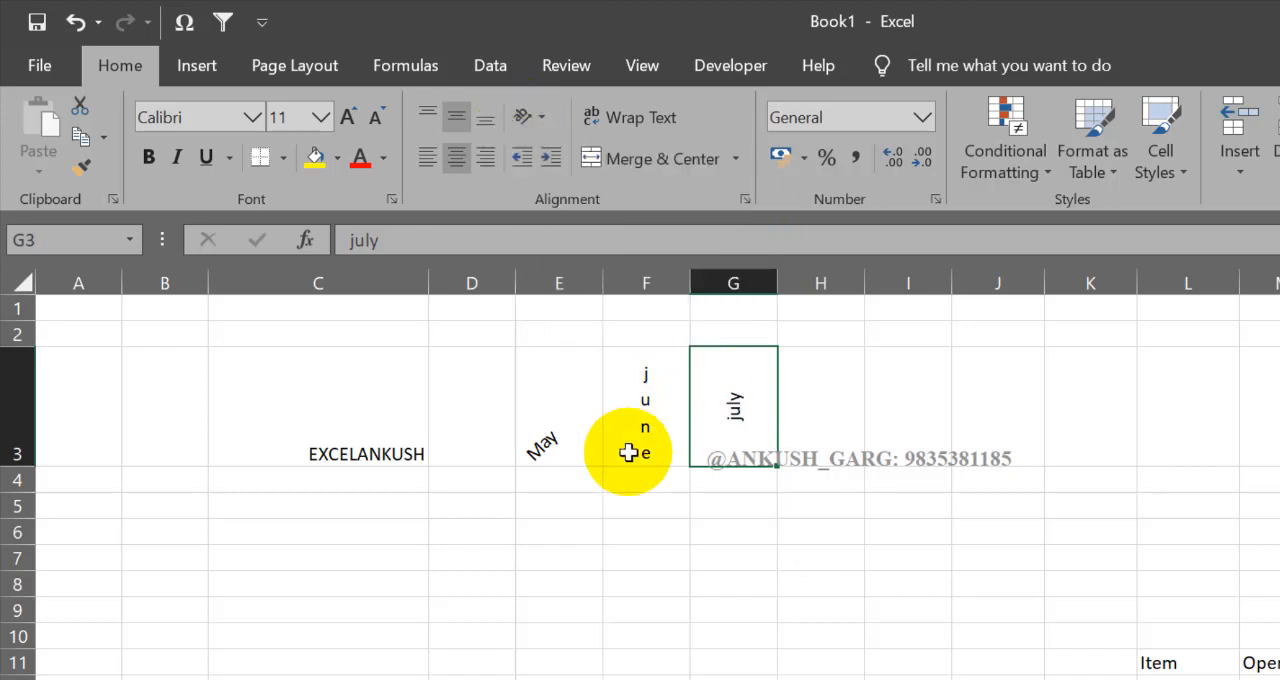
# Step: Enter the heading Course Module in C5, with both words capitalised
pyautogui.click(558, 488)
pyautogui.click(386, 522)
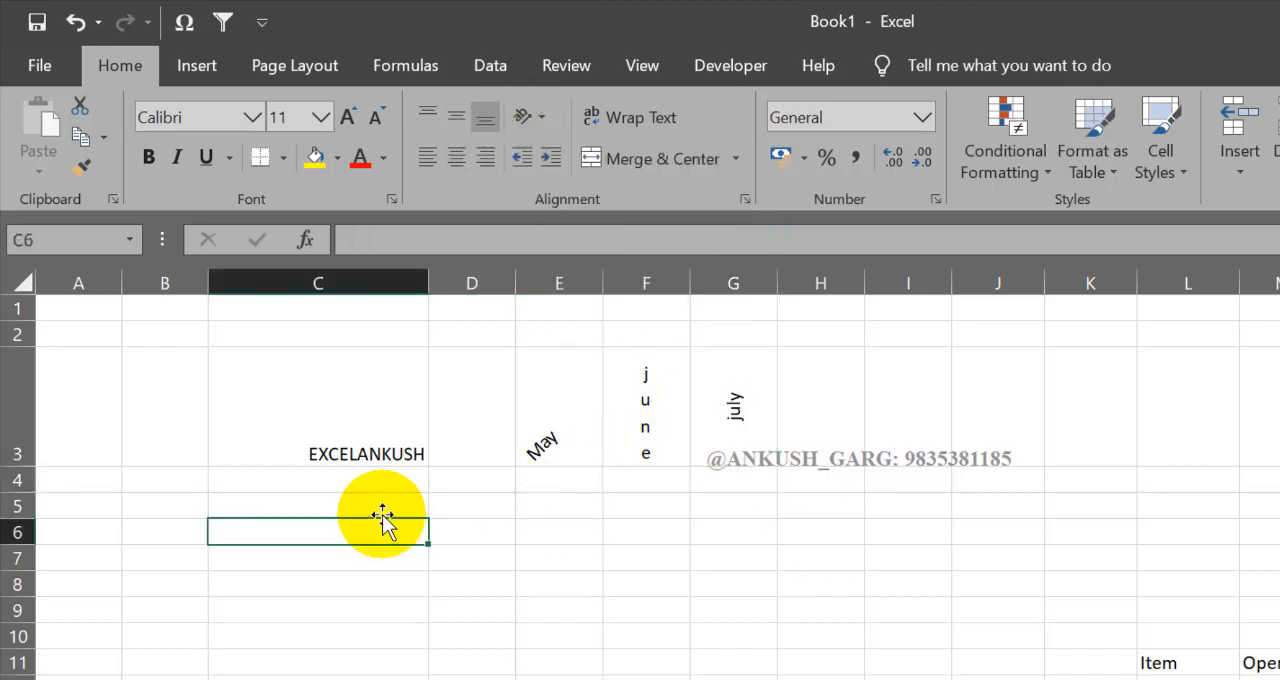
pyautogui.click(383, 505)
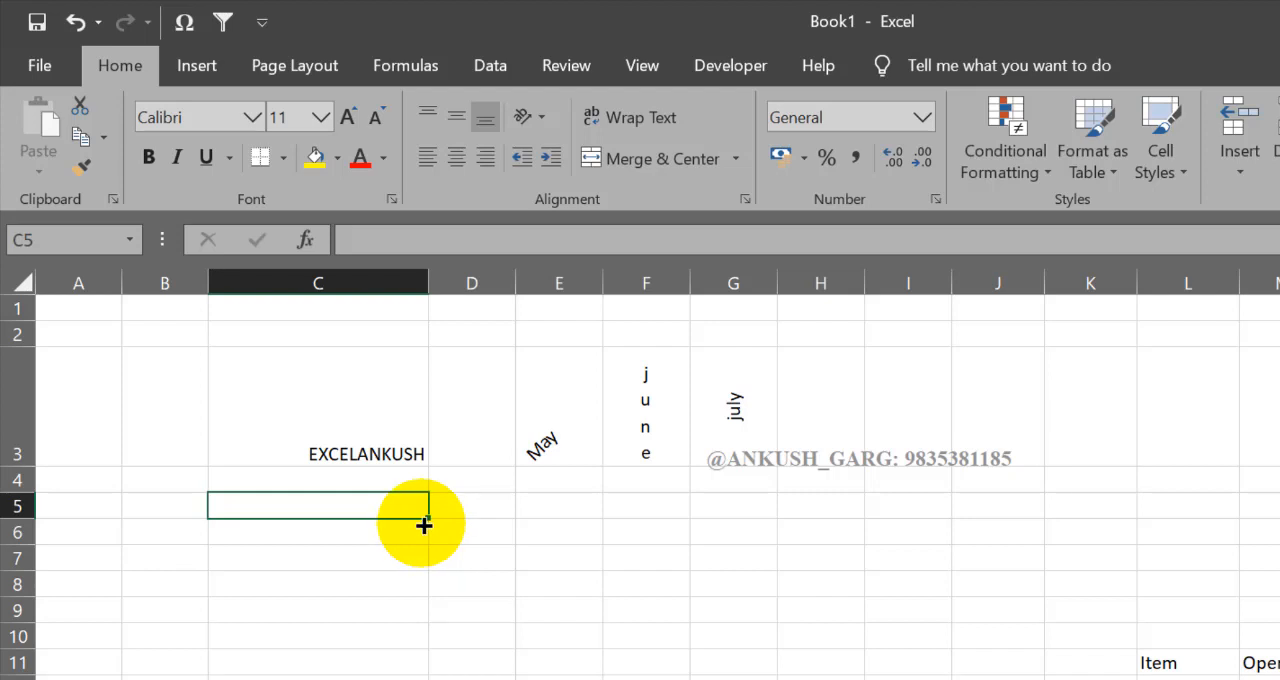
pyautogui.write('course ')
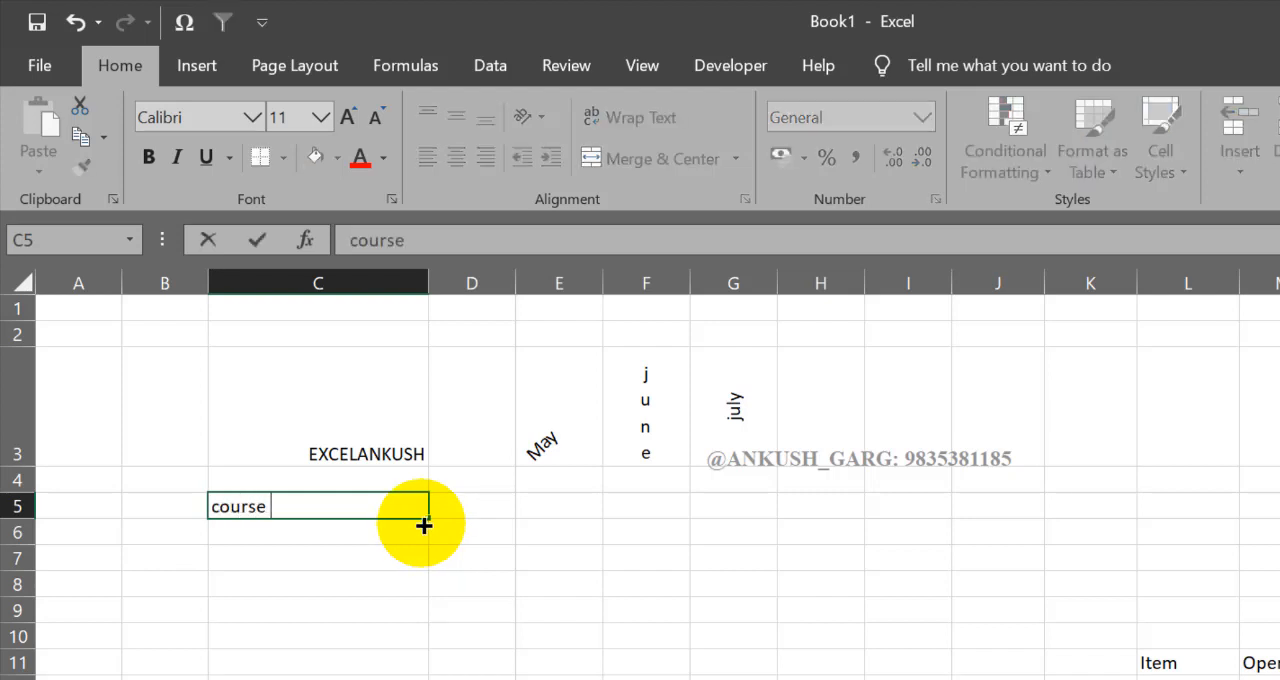
pyautogui.write('MOdule')
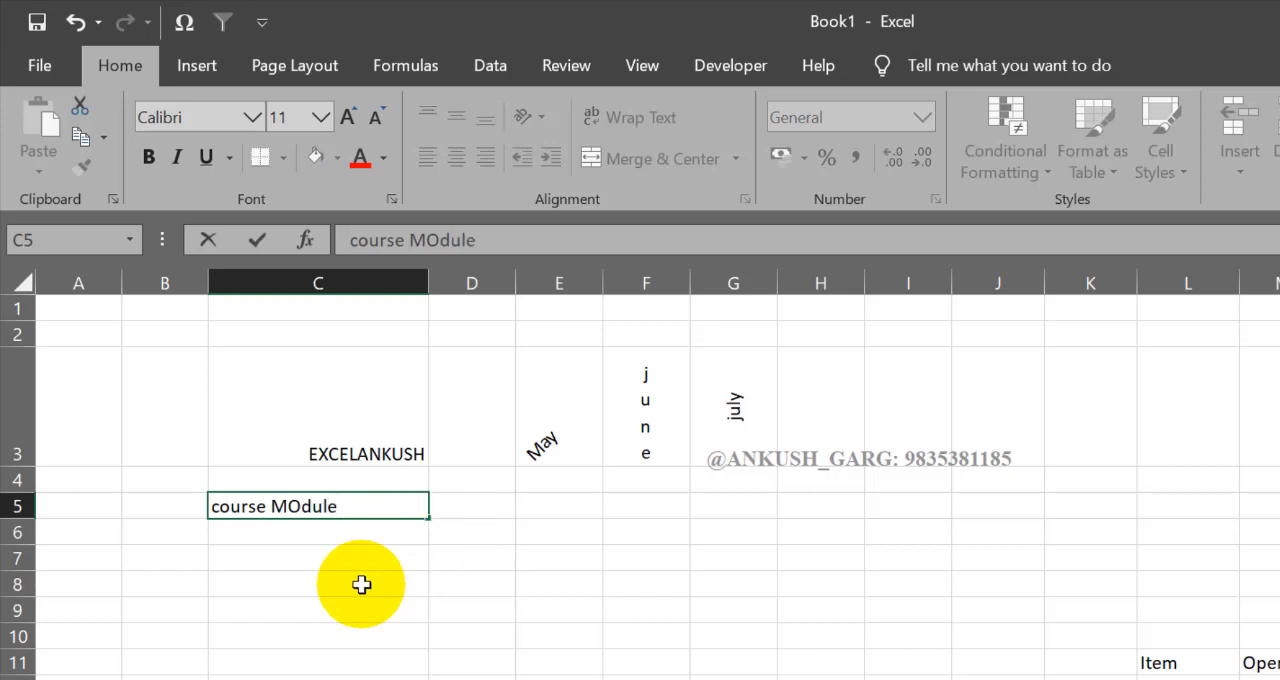
pyautogui.doubleClick(270, 508)
pyautogui.write('Module')
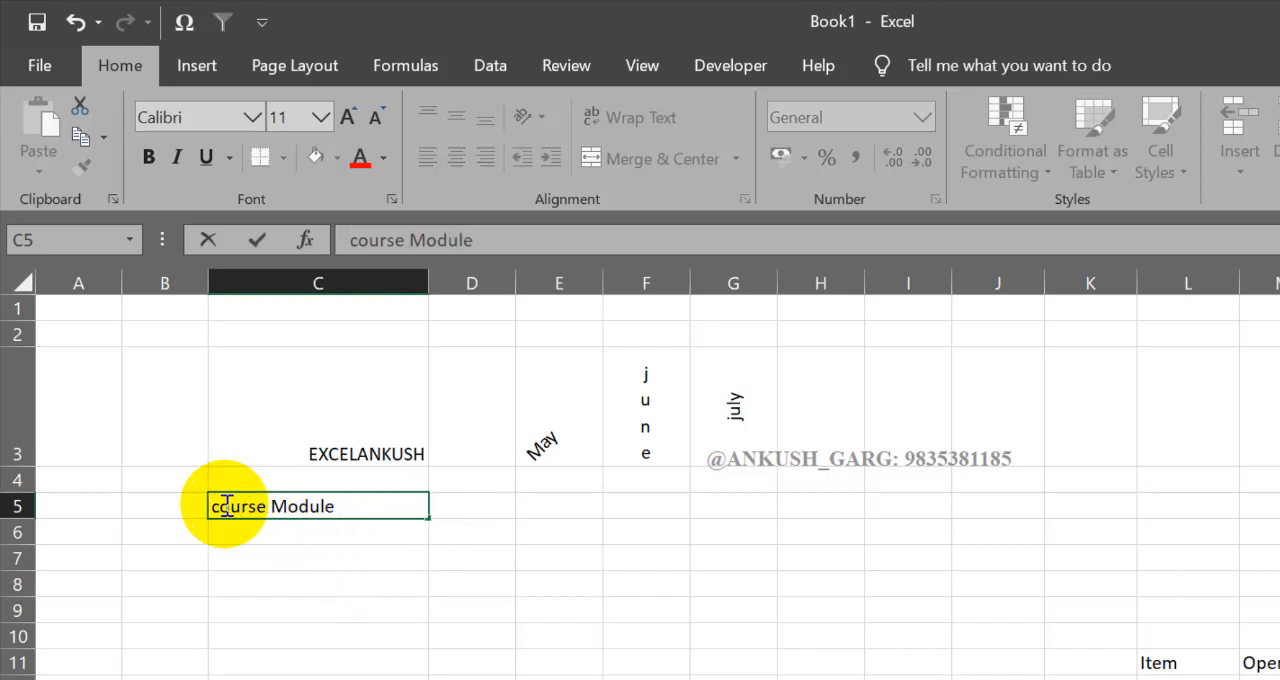
pyautogui.press('BackSpace')
pyautogui.write('C')
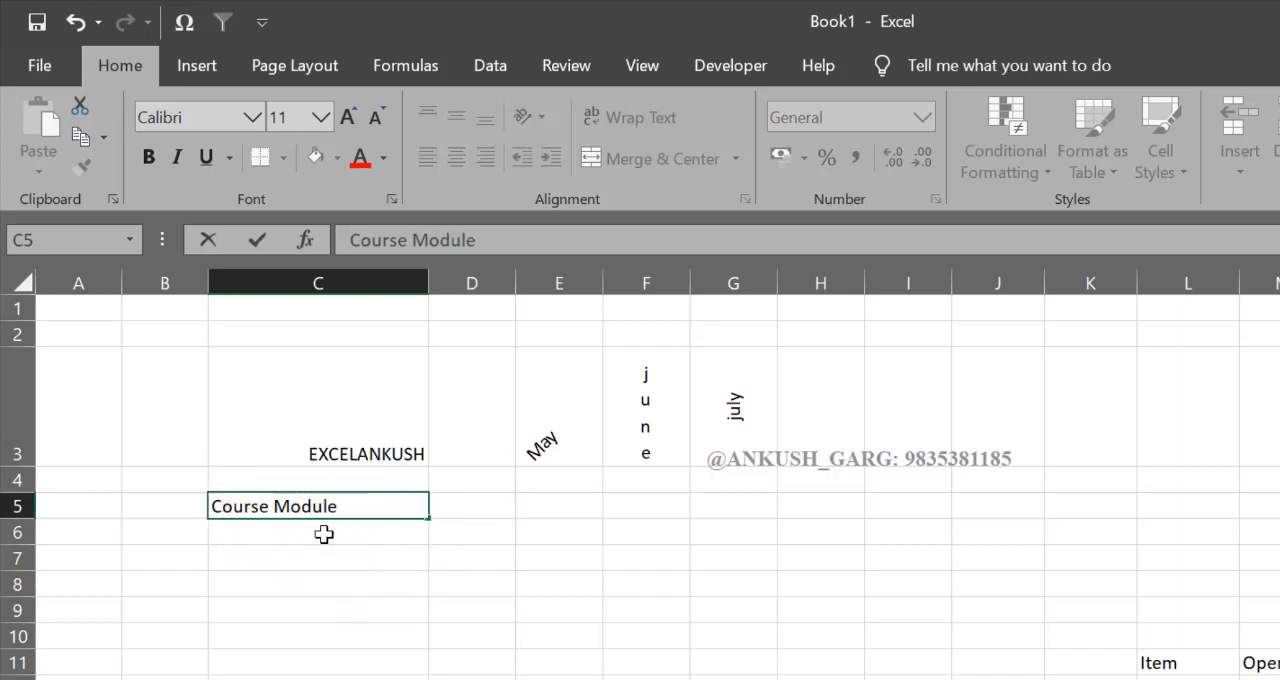
pyautogui.click(323, 534)
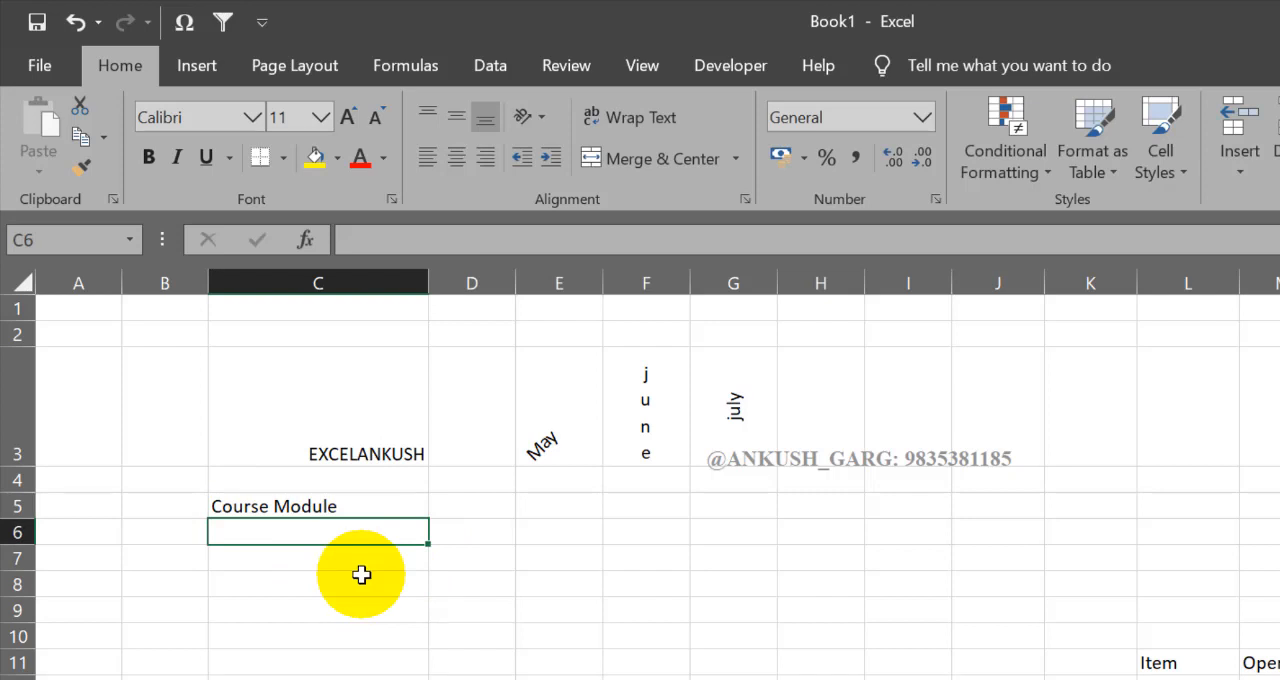
# Step: List M-1, M-2, M-3, M-4 and M-5 below the Course Module heading in C6:C10
pyautogui.write('M')
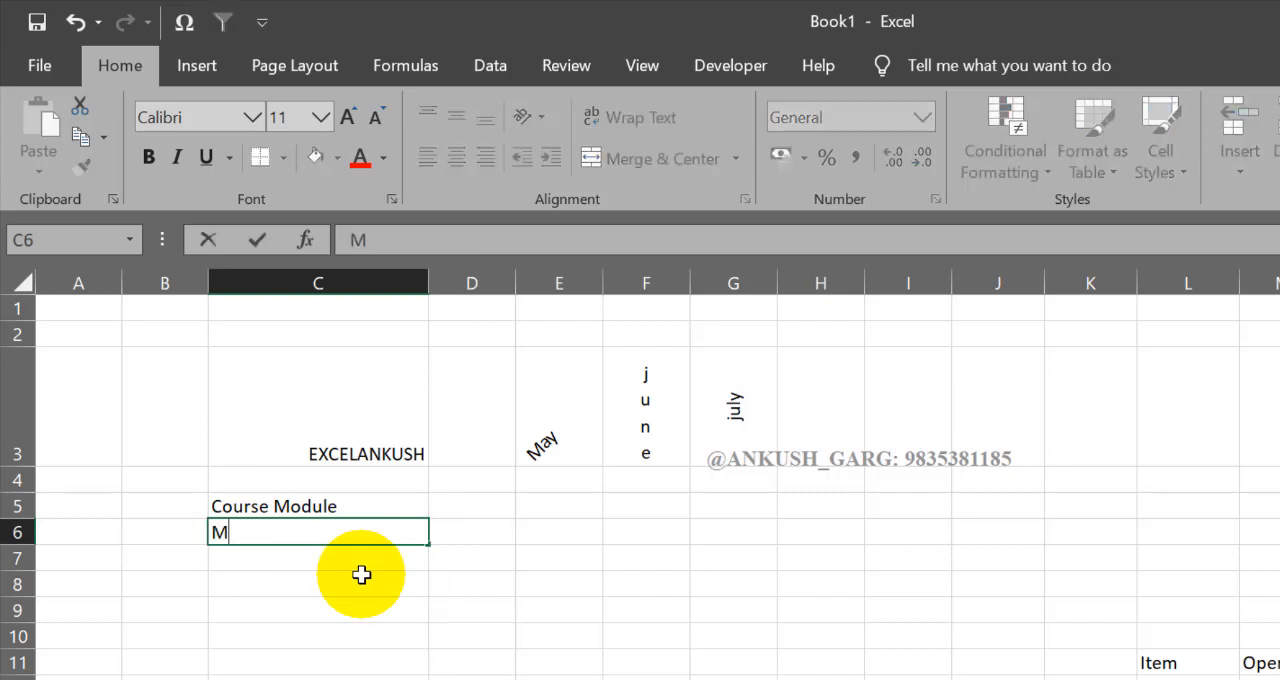
pyautogui.write('-1')
pyautogui.press('Return')
pyautogui.write('M-2')
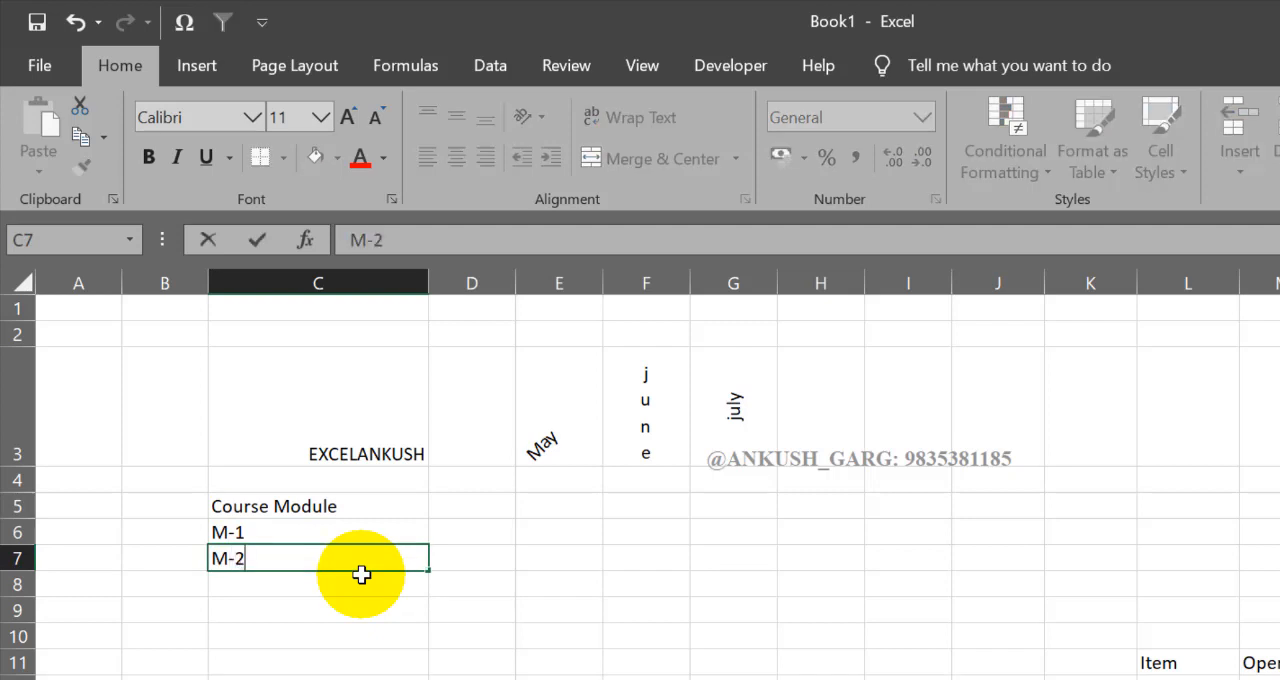
pyautogui.press('Return')
pyautogui.write('M-2')
pyautogui.press('BackSpace')
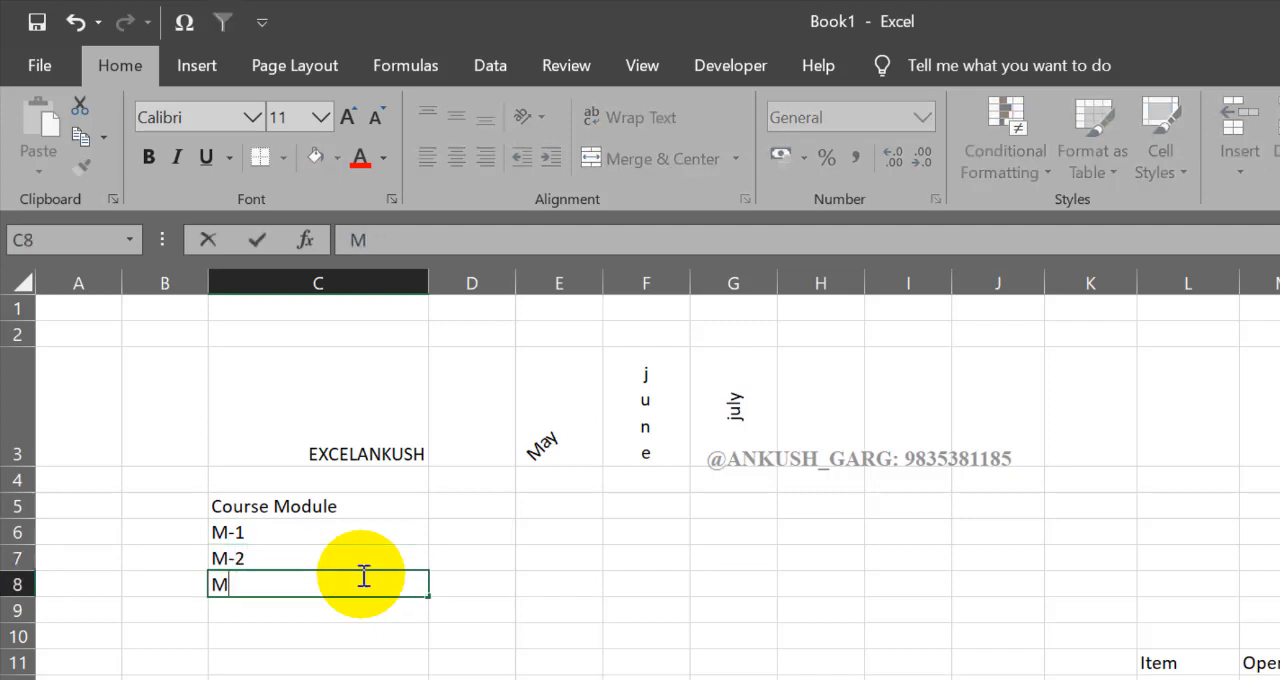
pyautogui.write('3')
pyautogui.press('Return')
pyautogui.click(361, 575)
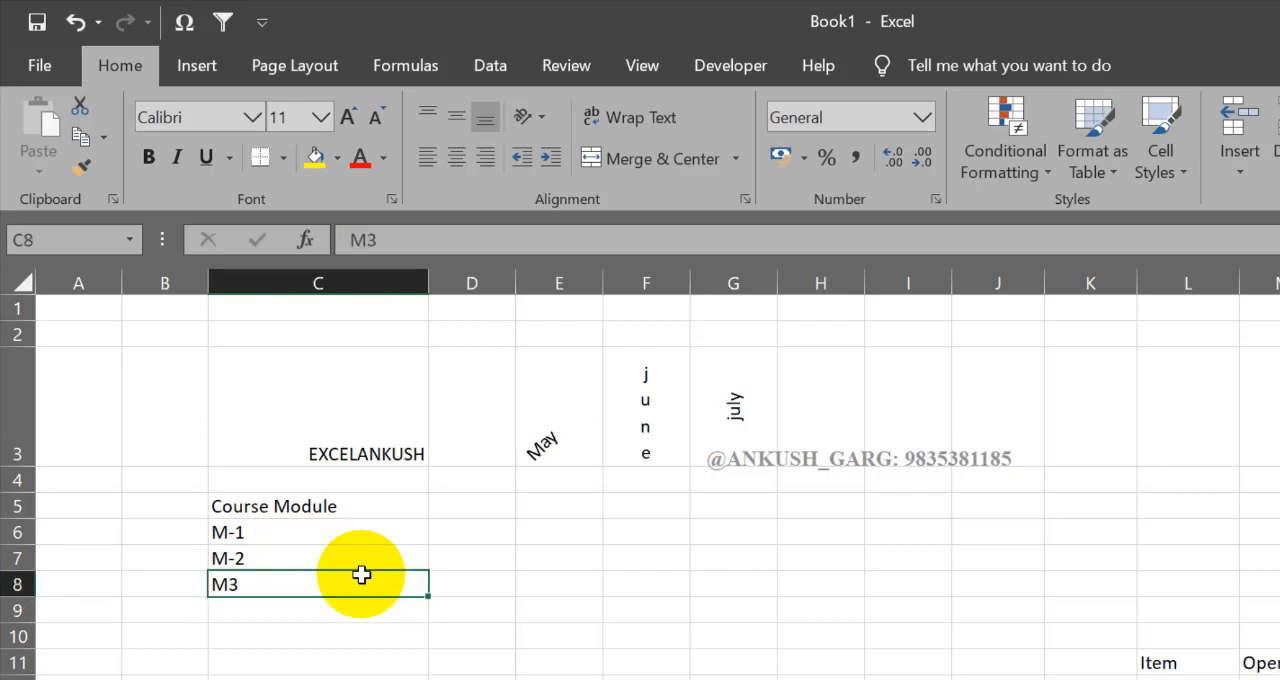
pyautogui.write('M-3')
pyautogui.press('Return')
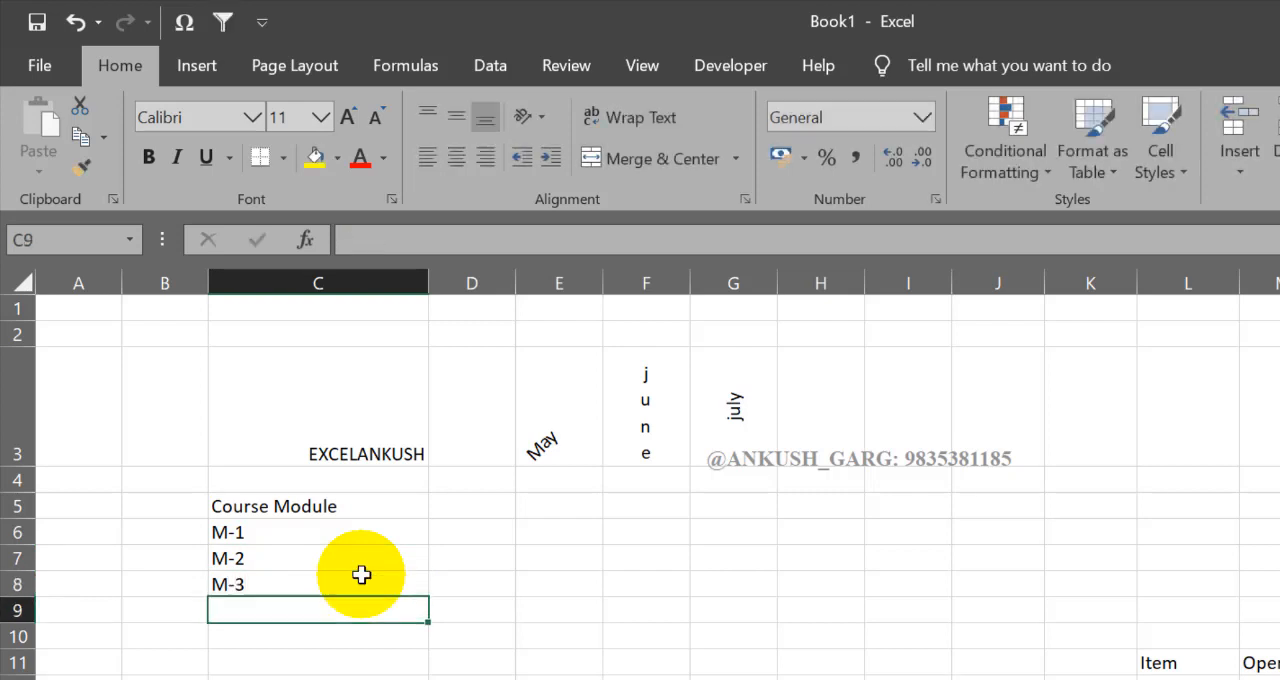
pyautogui.write('M-4')
pyautogui.press('Return')
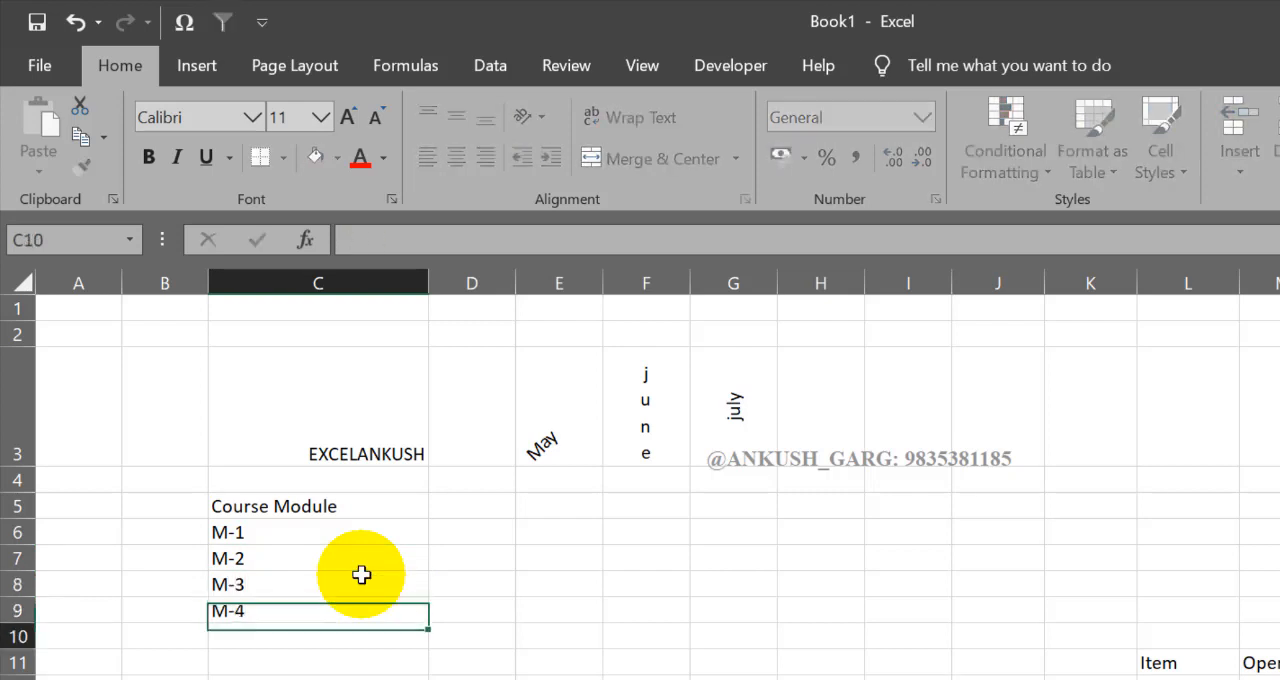
pyautogui.write('M-5')
pyautogui.click(343, 672)
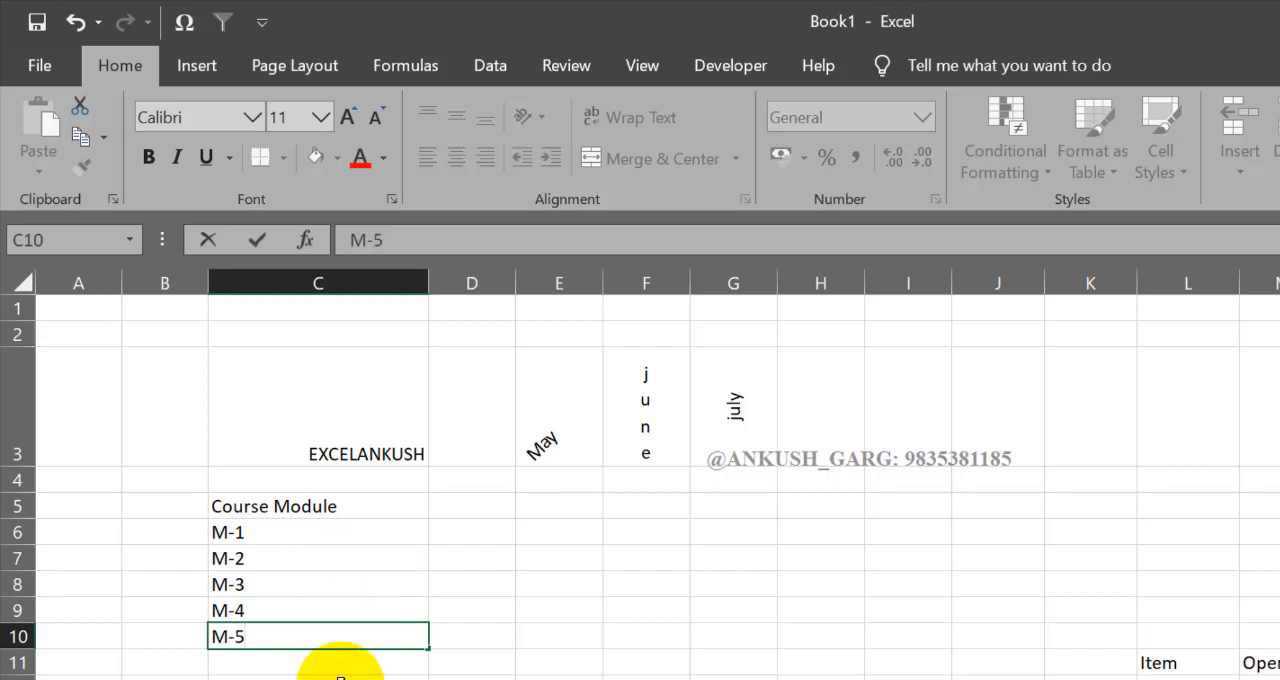
pyautogui.click(284, 506)
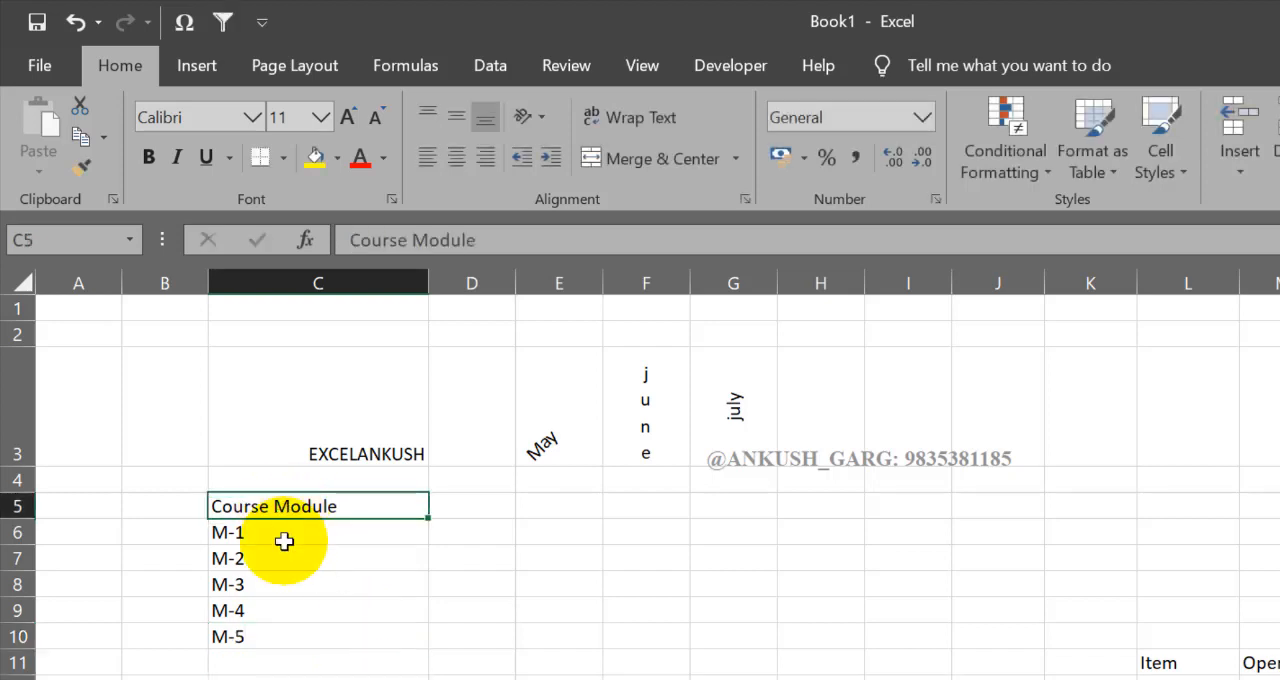
# Step: Increase the indent of the module entries in C6:C10 by five levels
pyautogui.moveTo(268, 532); pyautogui.dragTo(259, 623)
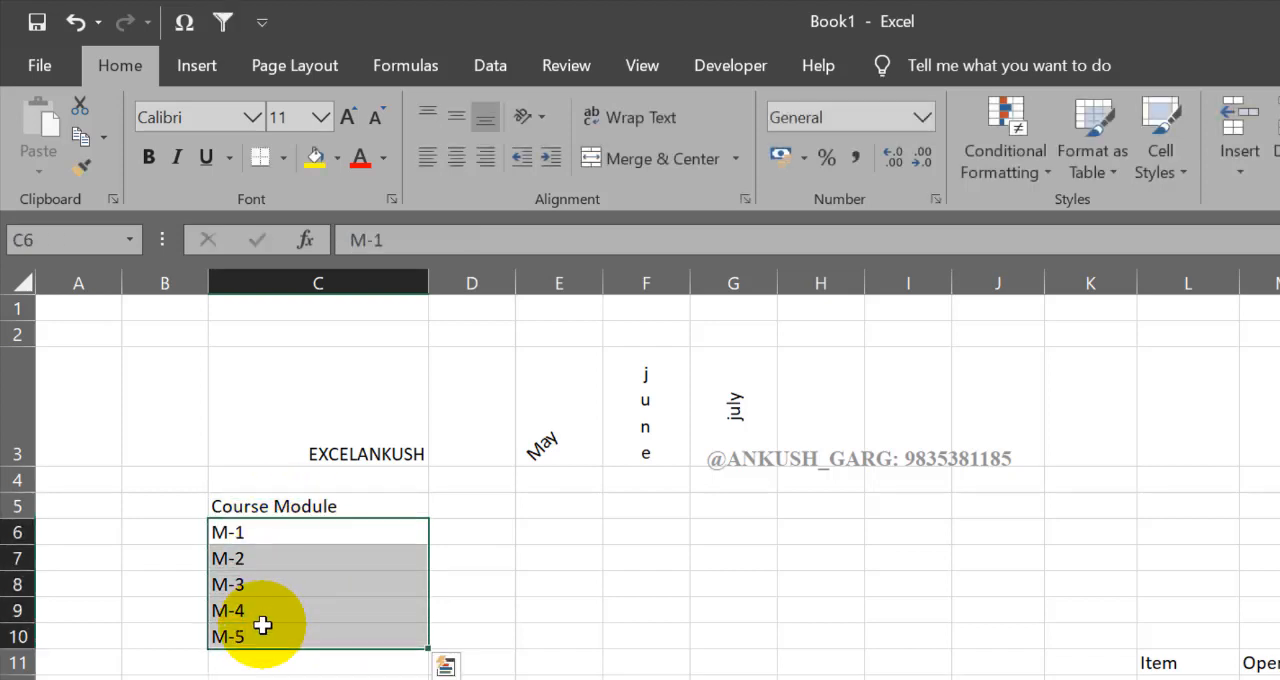
pyautogui.click(552, 158)
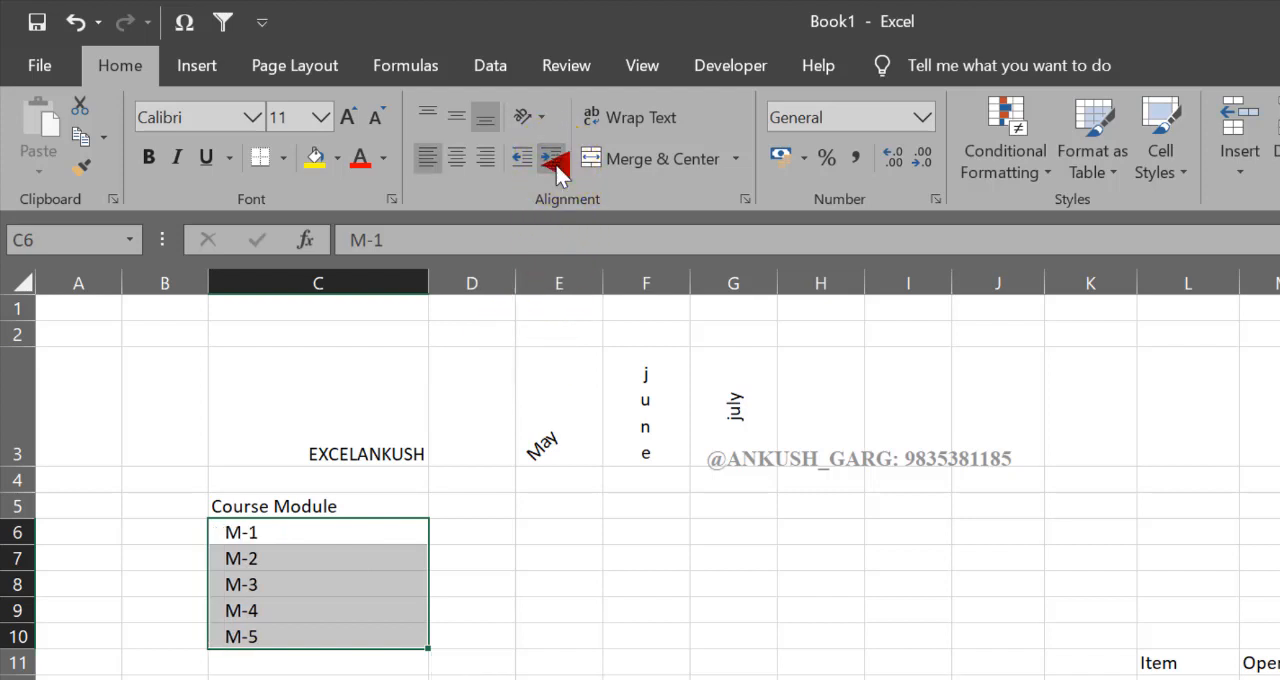
pyautogui.click(552, 158)
pyautogui.click(552, 158)
pyautogui.click(552, 158)
pyautogui.click(554, 160)
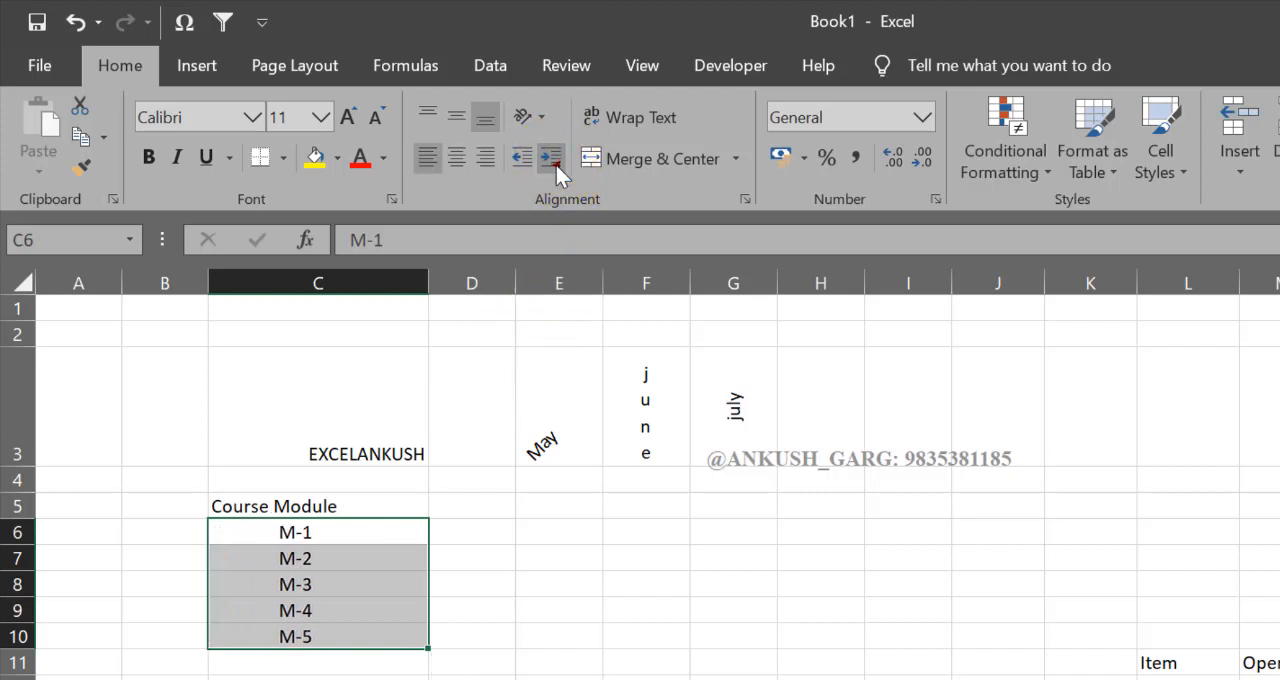
# Step: Decrease the indent of C6:C10 back to the cell edge, and indent the entries by a single level
pyautogui.click(523, 158)
pyautogui.click(523, 158)
pyautogui.click(531, 167)
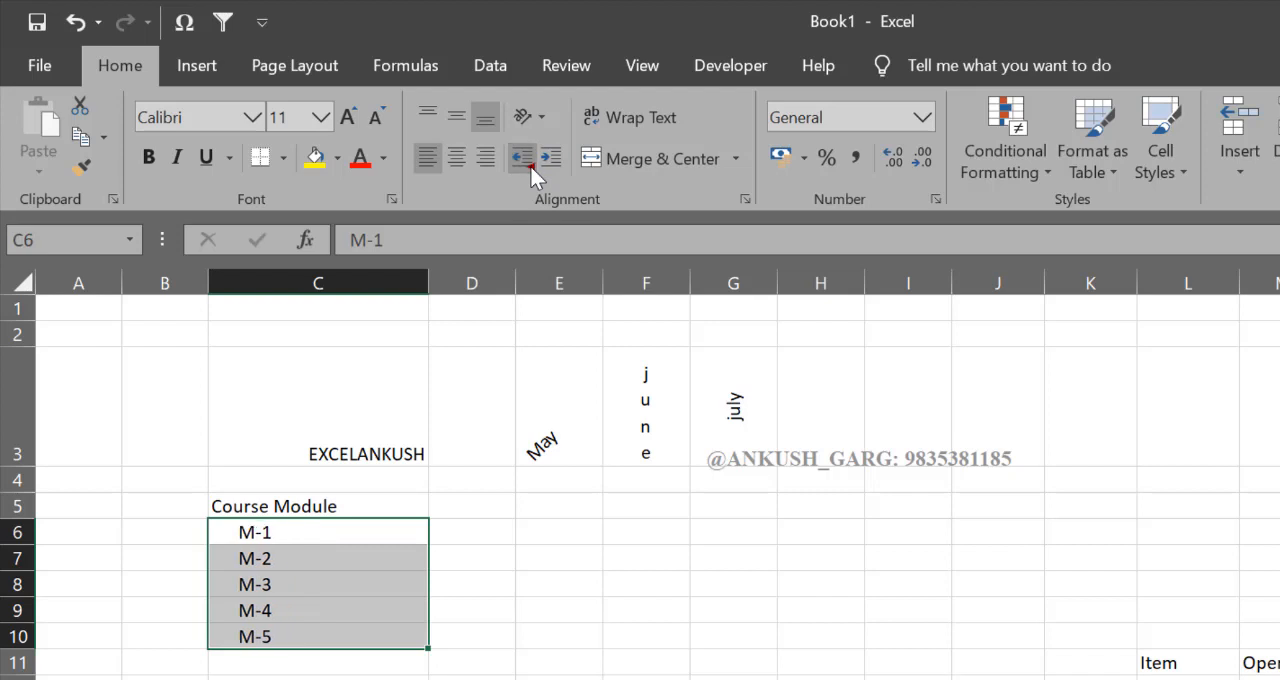
pyautogui.click(531, 167)
pyautogui.click(531, 167)
pyautogui.click(531, 167)
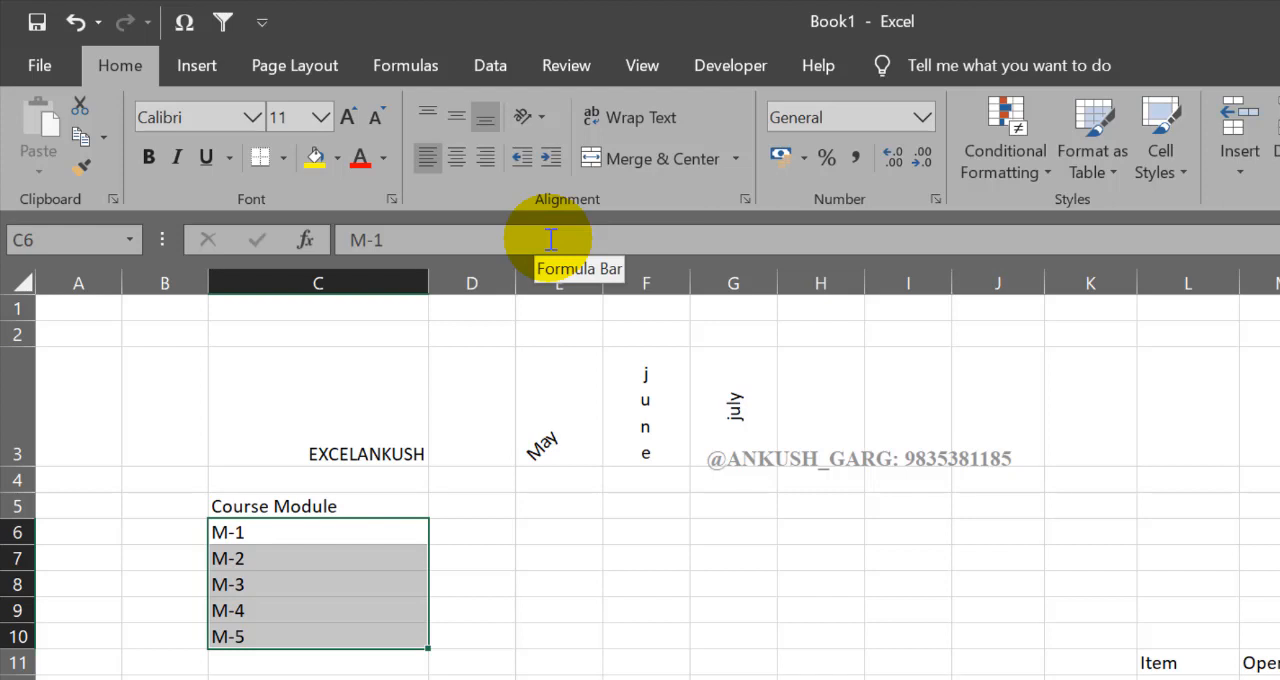
pyautogui.click(550, 157)
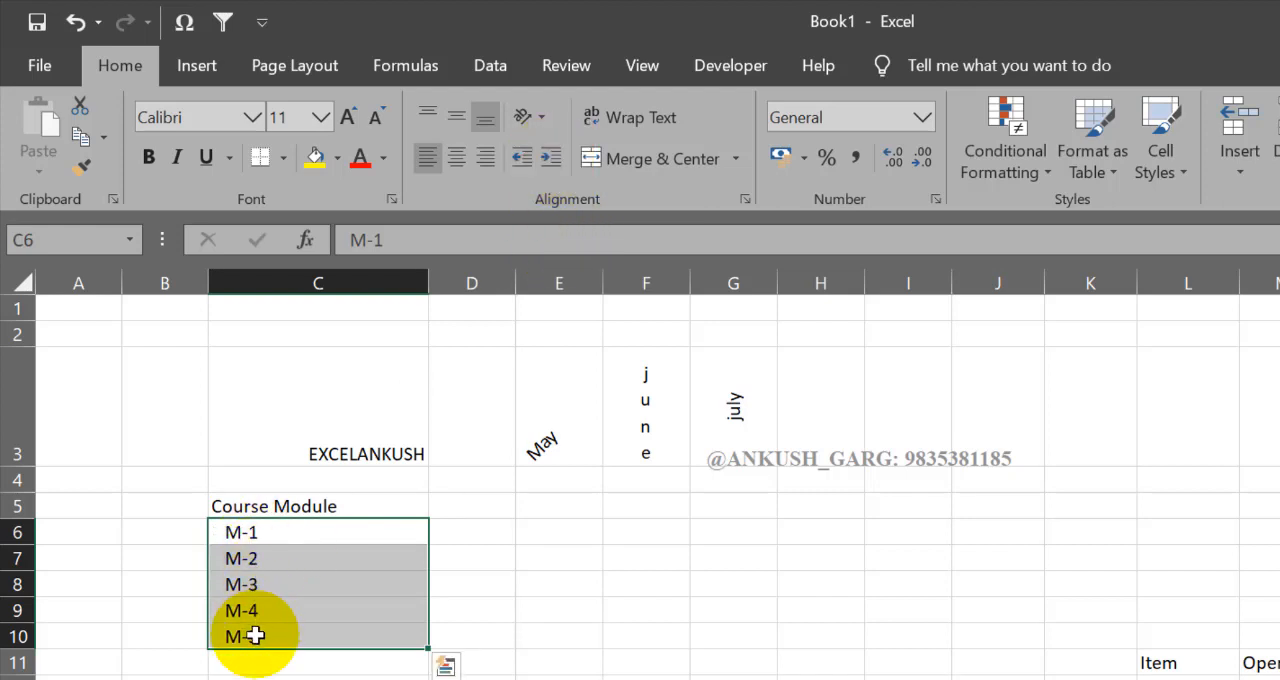
# Step: Clear the entries M-2 to M-5 from cells C7:C10
pyautogui.click(285, 558)
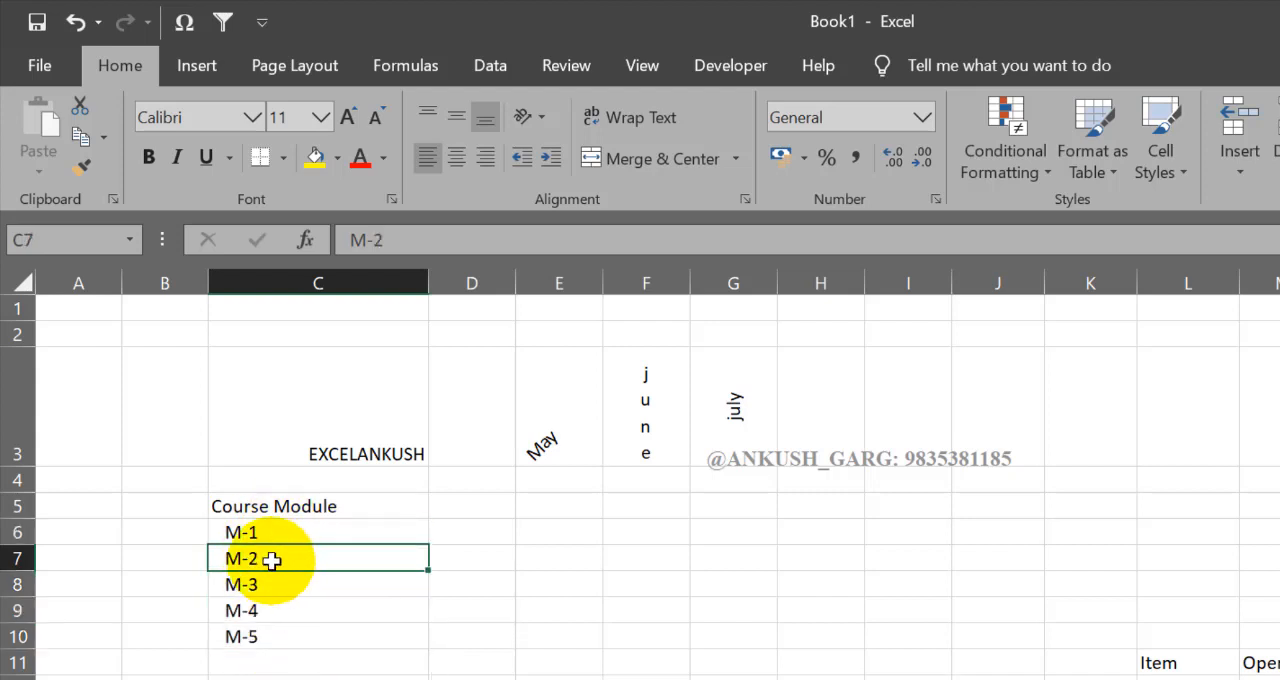
pyautogui.moveTo(286, 563); pyautogui.dragTo(282, 633)
pyautogui.press('Delete')
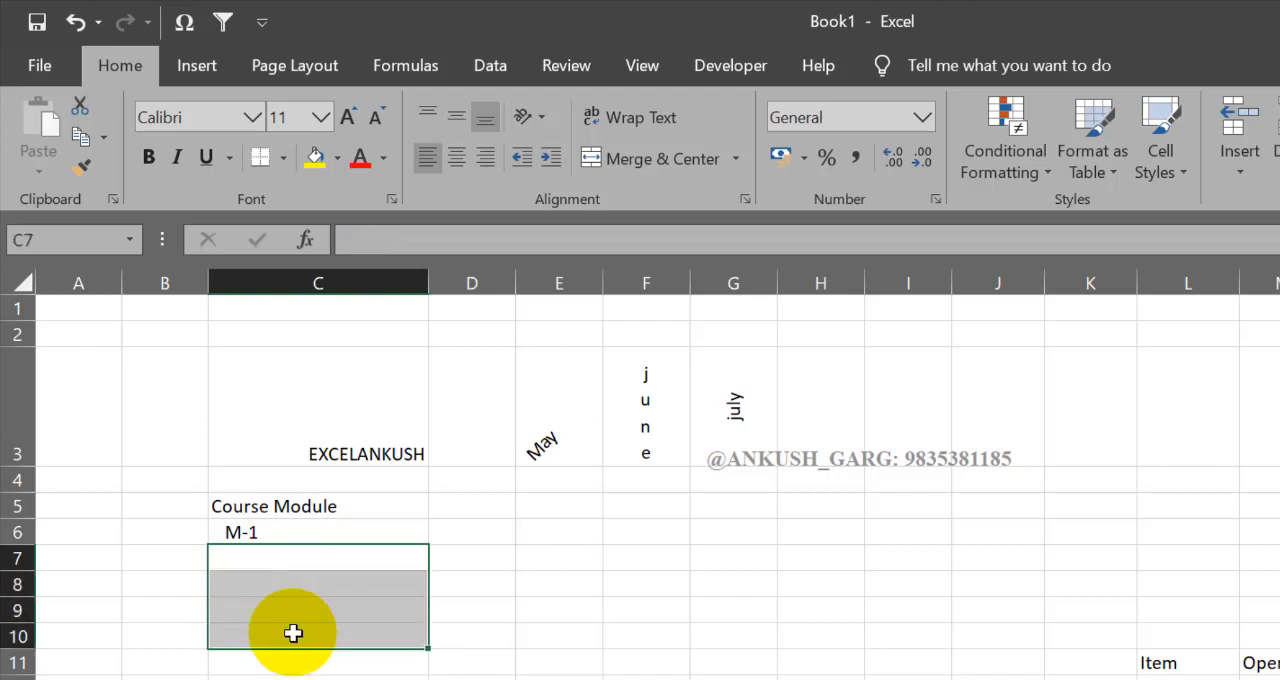
# Step: Enter V-1: FONT in C7 below the M-1 entry, with a capital V
pyautogui.click(314, 563)
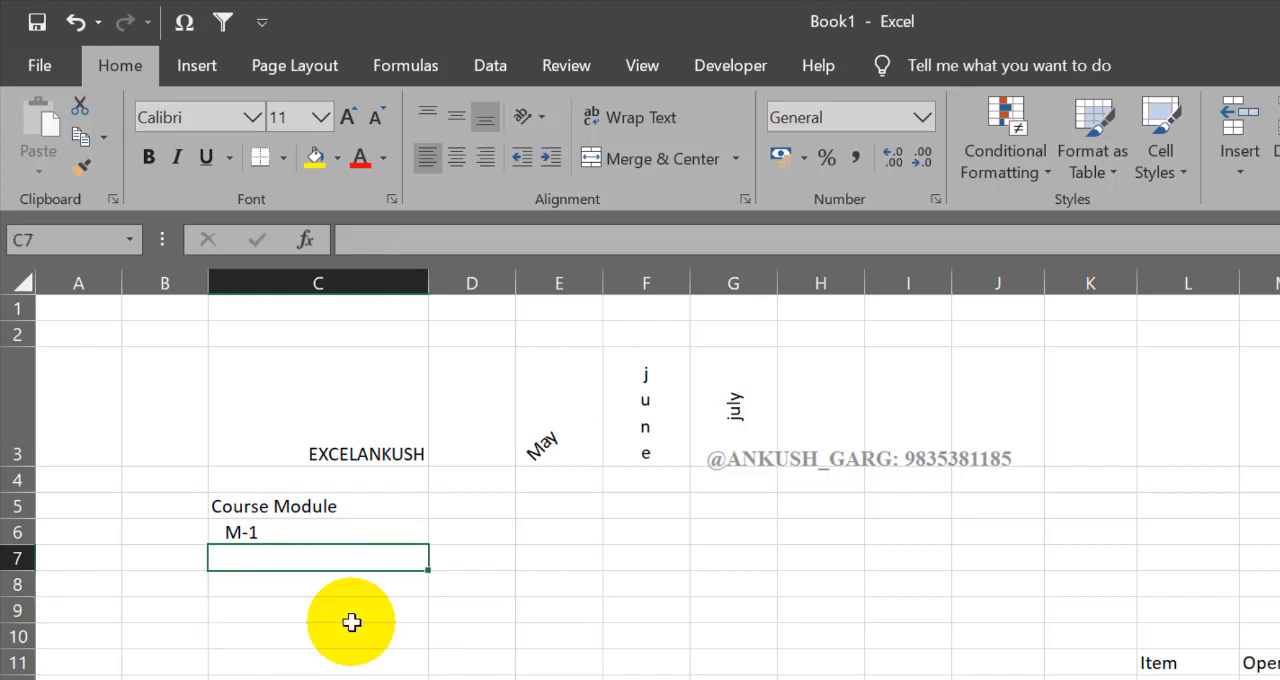
pyautogui.write('v')
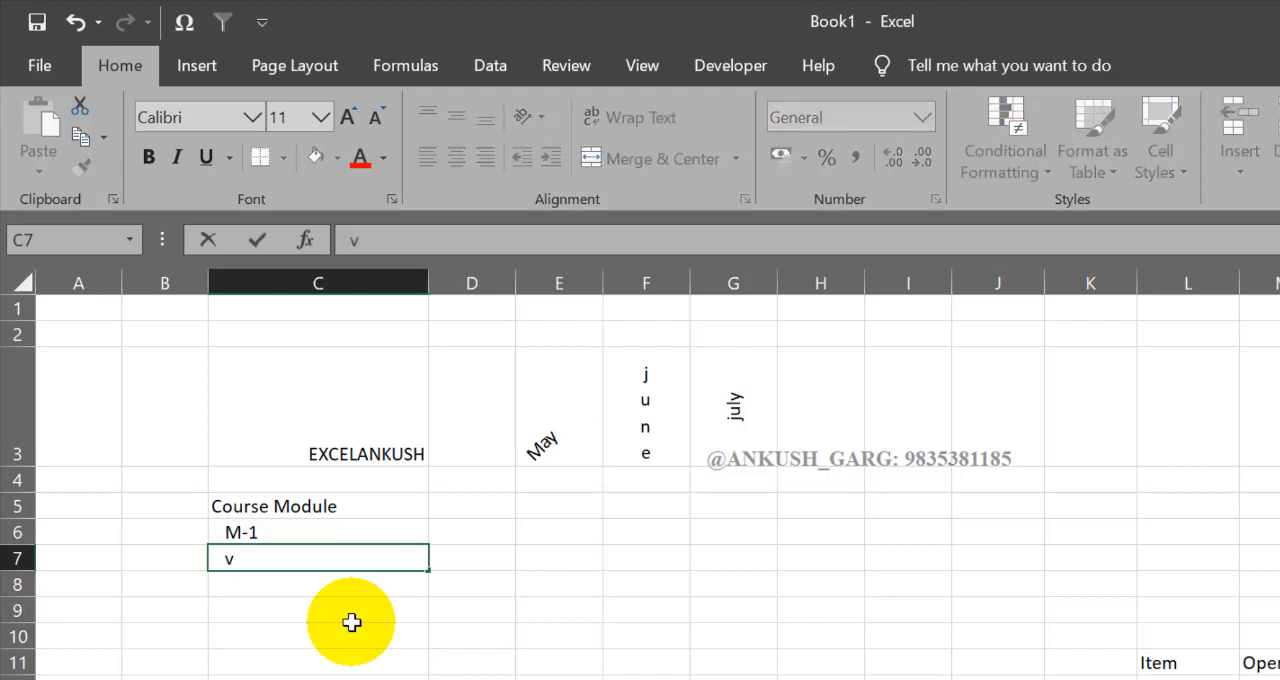
pyautogui.write('-1')
pyautogui.press('BackSpace')
pyautogui.press('BackSpace')
pyautogui.press('BackSpace')
pyautogui.write('V-1: FONT')
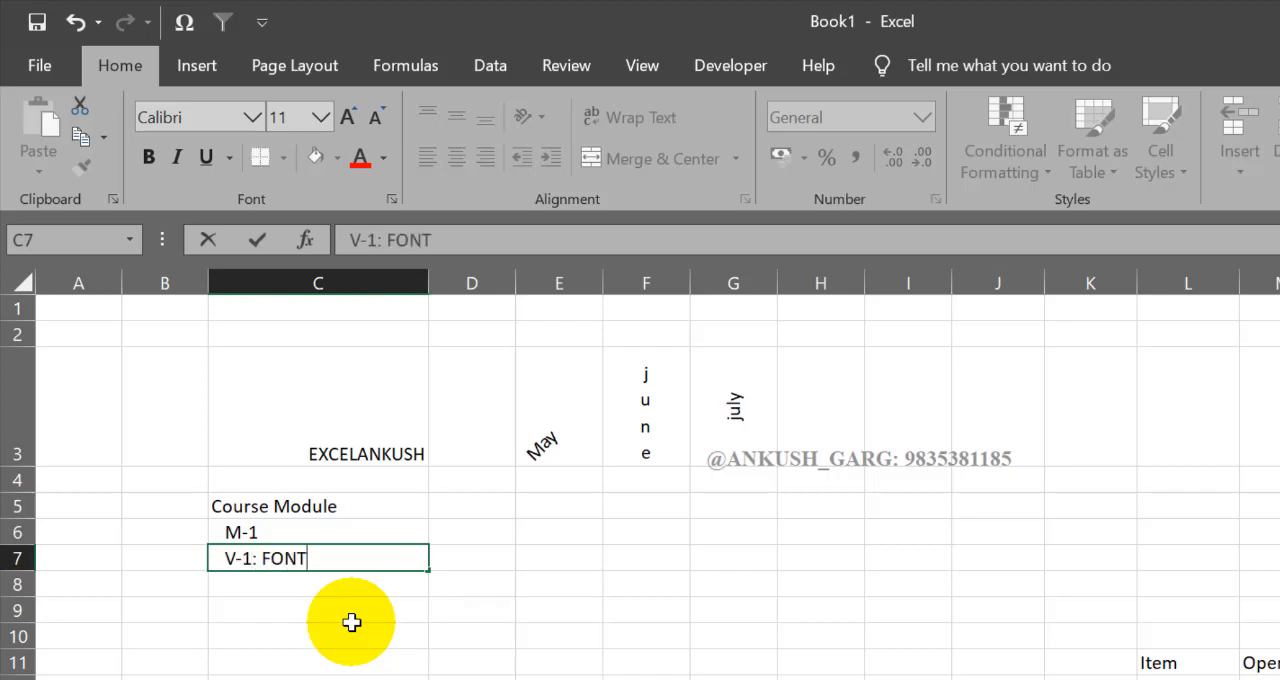
pyautogui.press('Return')
# Step: Enter V-2: ALIGNMENT in C8 below the V-1 entry
pyautogui.write('V-2')
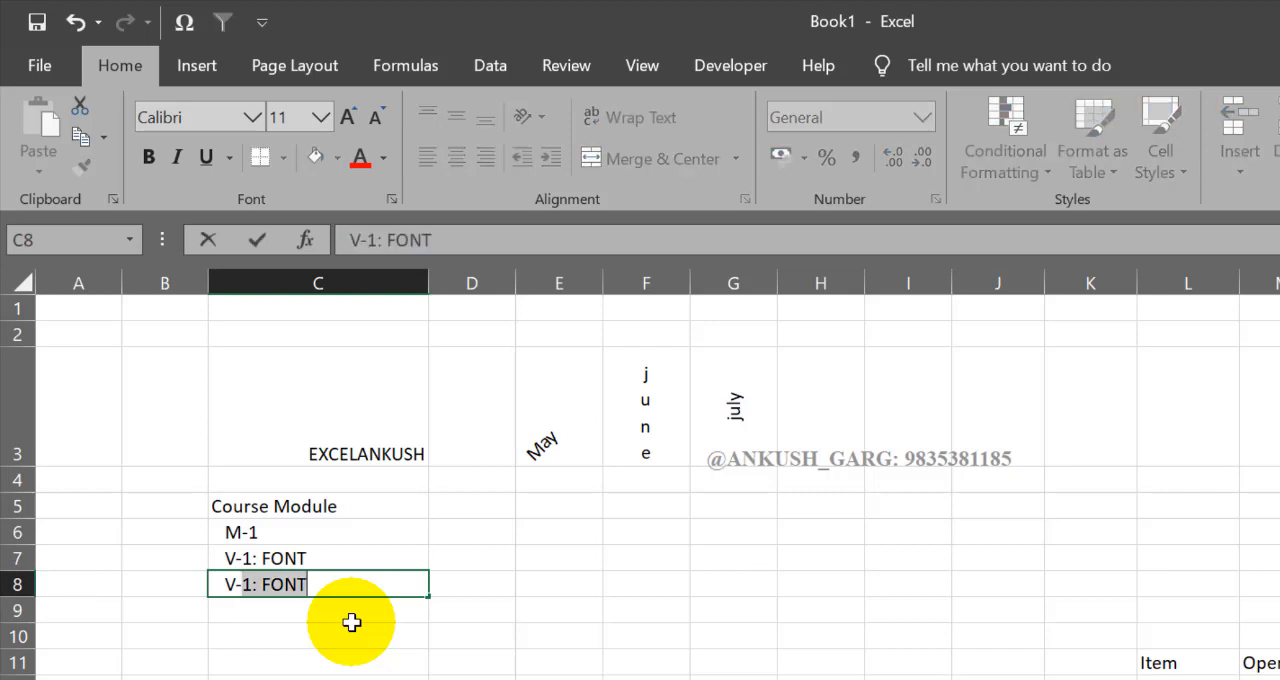
pyautogui.write(': ALI')
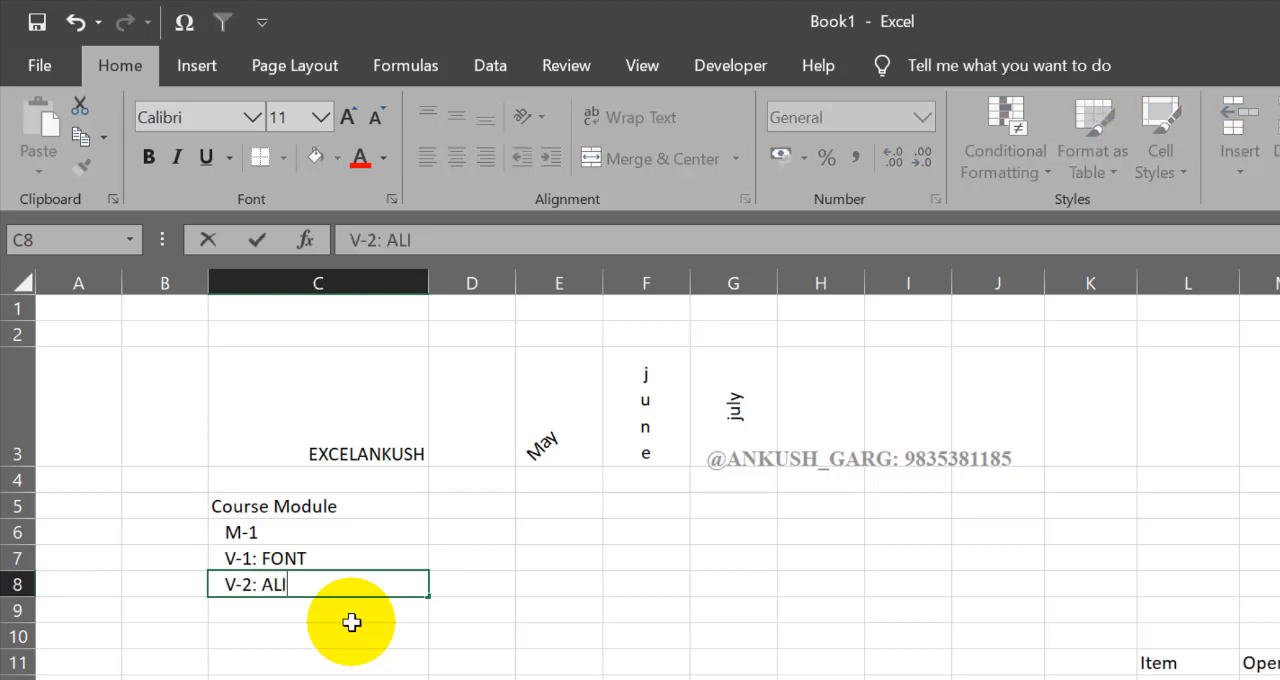
pyautogui.write('GNMENT')
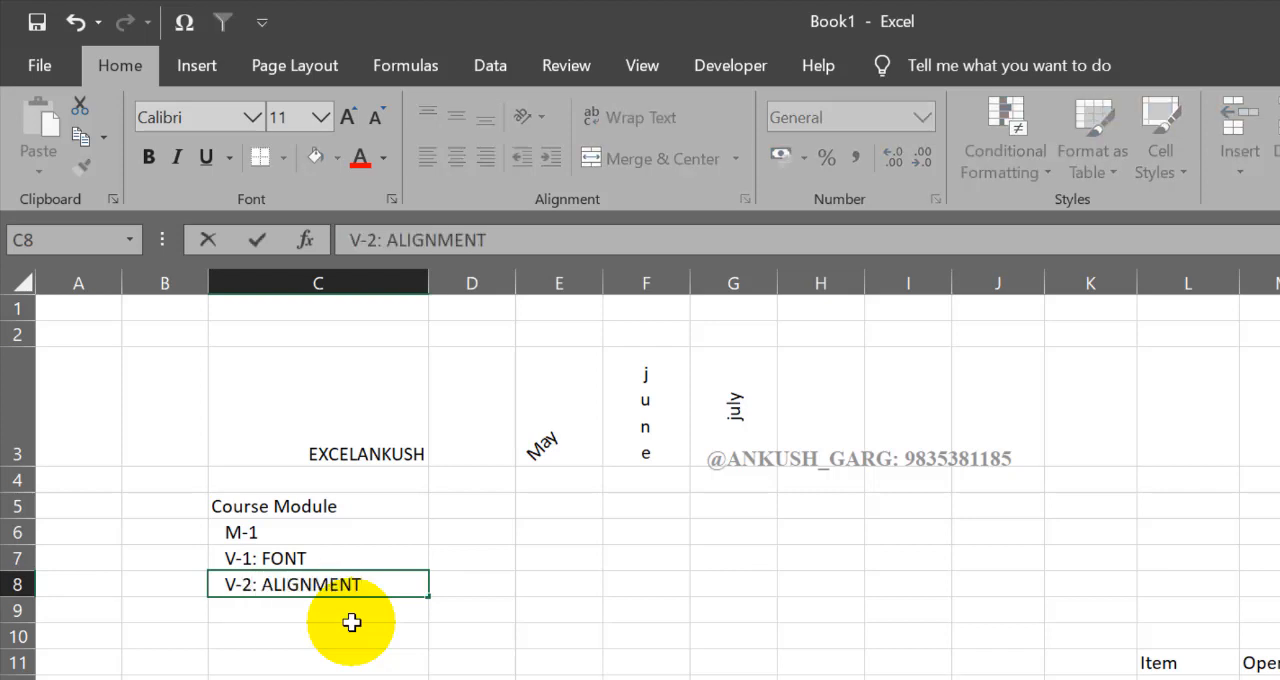
pyautogui.click(352, 625)
# Step: Indent the V-1 and V-2 entries in C7:C8 one level further than M-1
pyautogui.moveTo(285, 558); pyautogui.dragTo(280, 568)
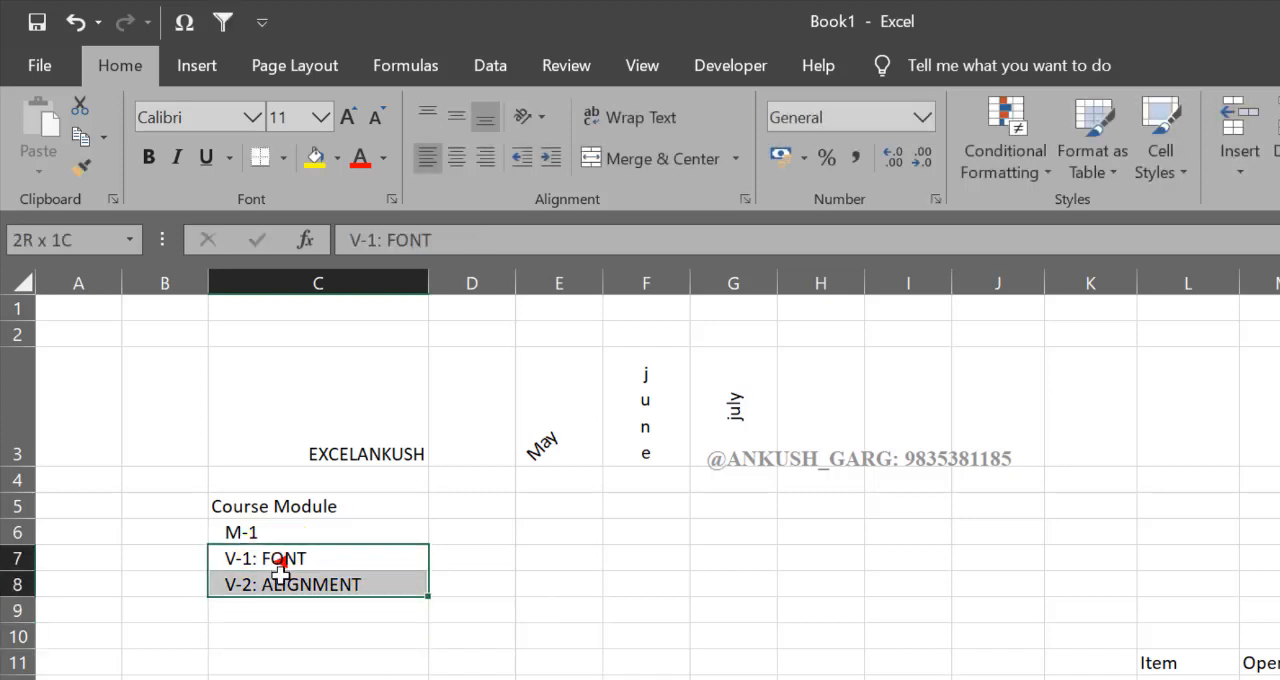
pyautogui.click(298, 563)
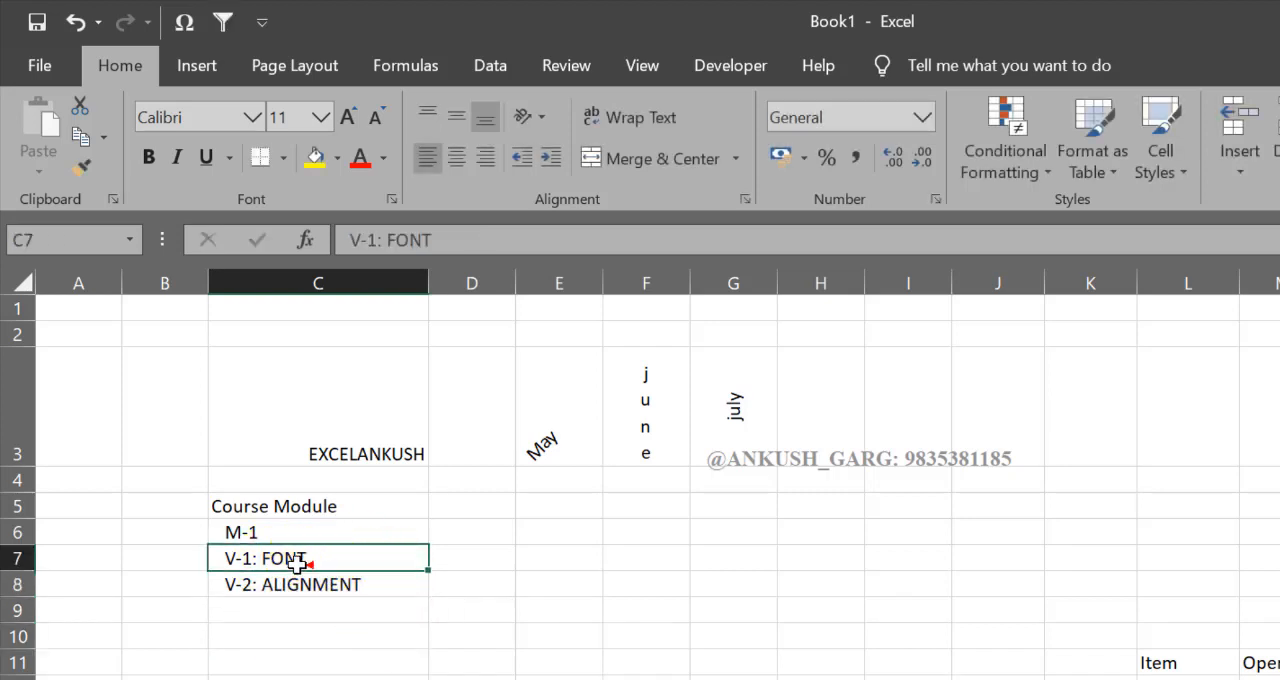
pyautogui.moveTo(298, 563); pyautogui.dragTo(288, 584)
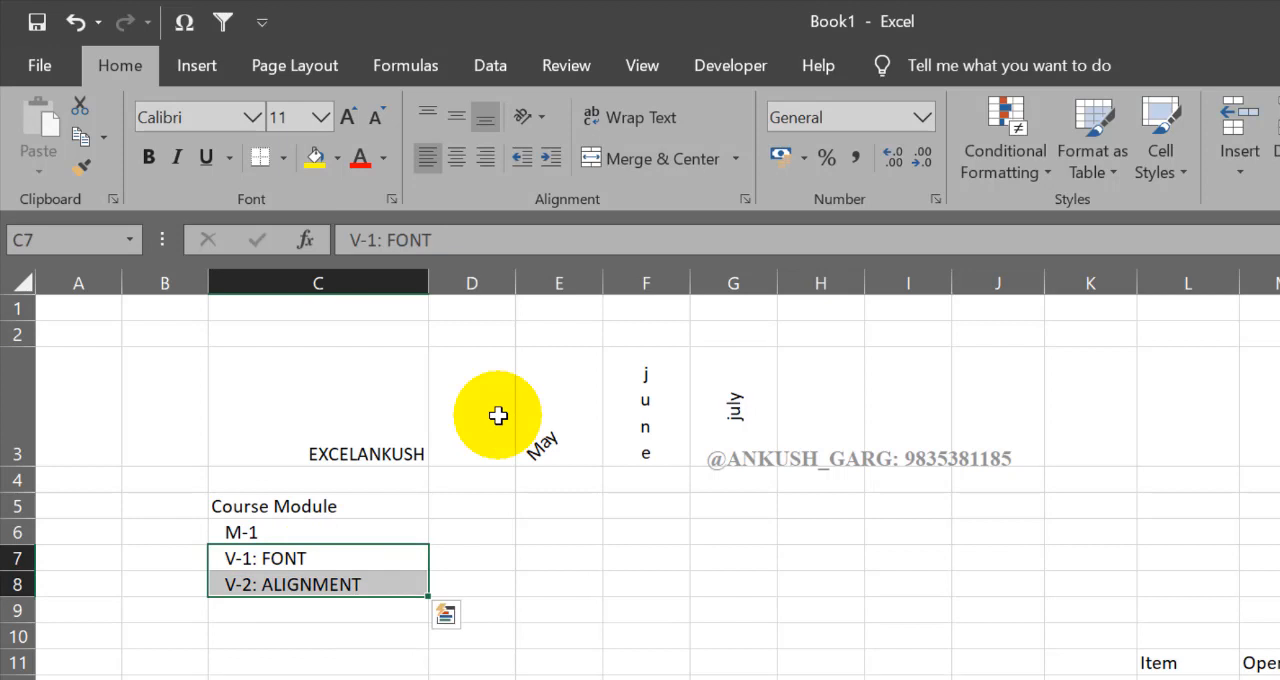
pyautogui.click(553, 160)
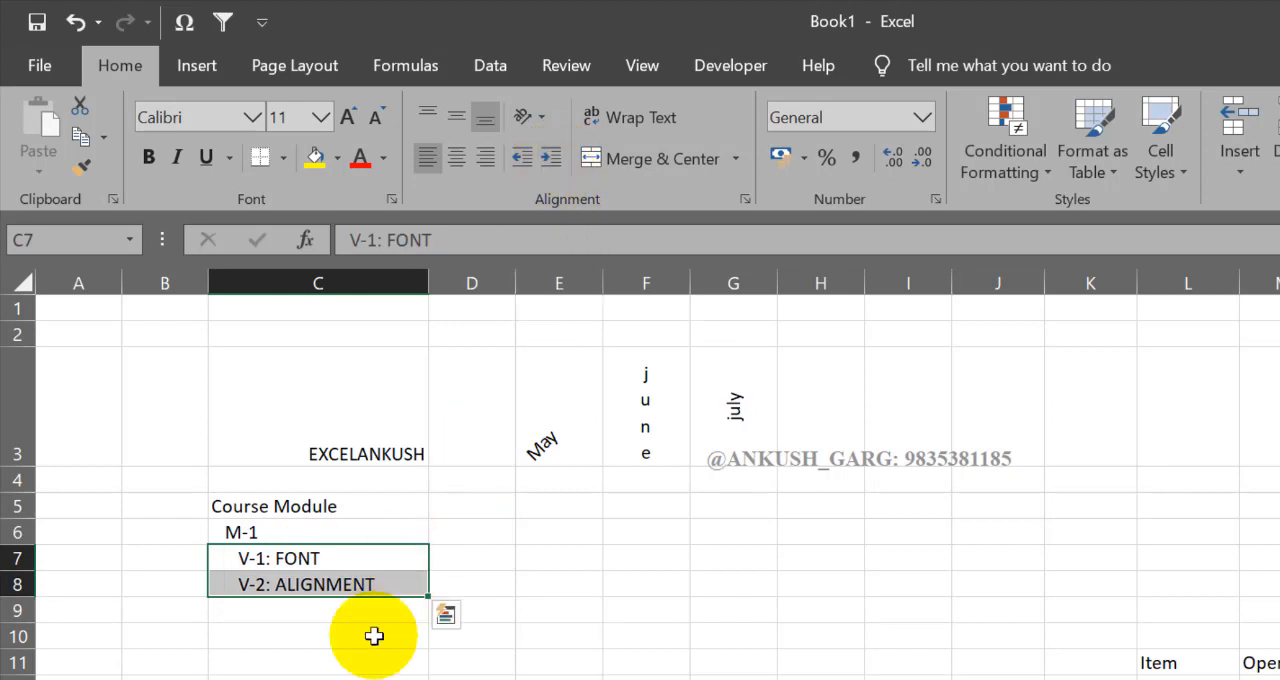
pyautogui.click(358, 668)
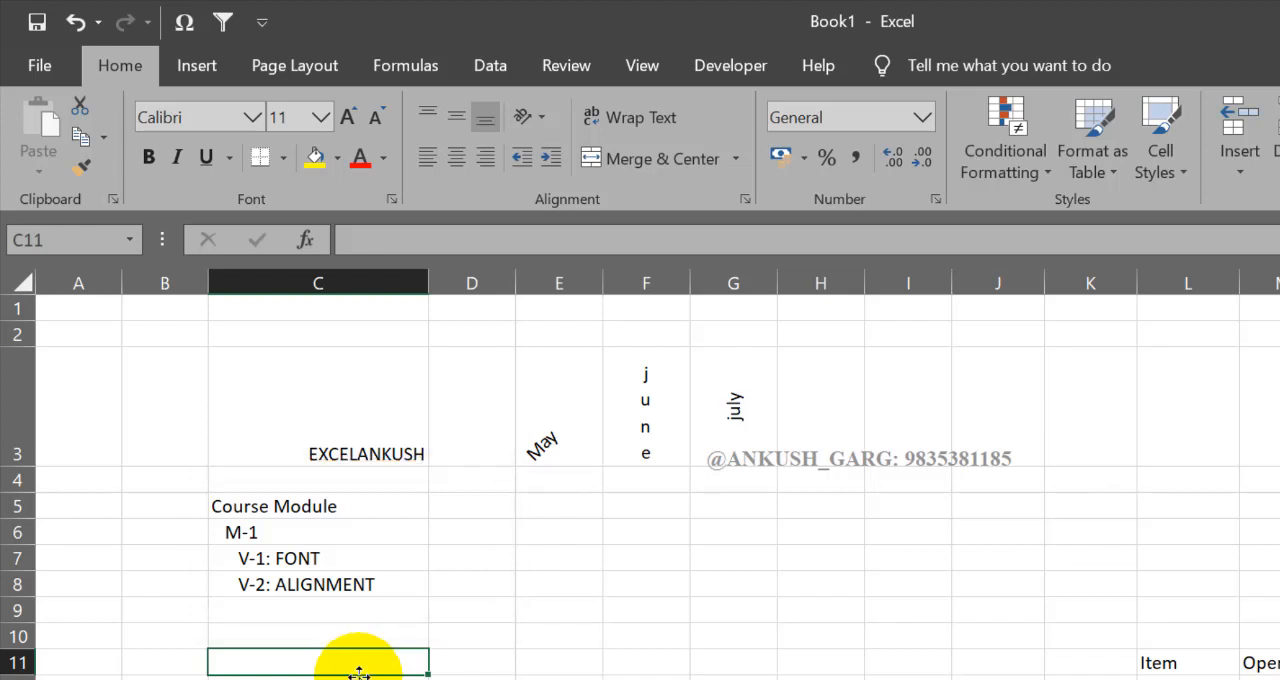
# Step: Decrease and increase the indent of V-2: ALIGNMENT in C8, and return it to the same level as V-1
pyautogui.click(356, 588)
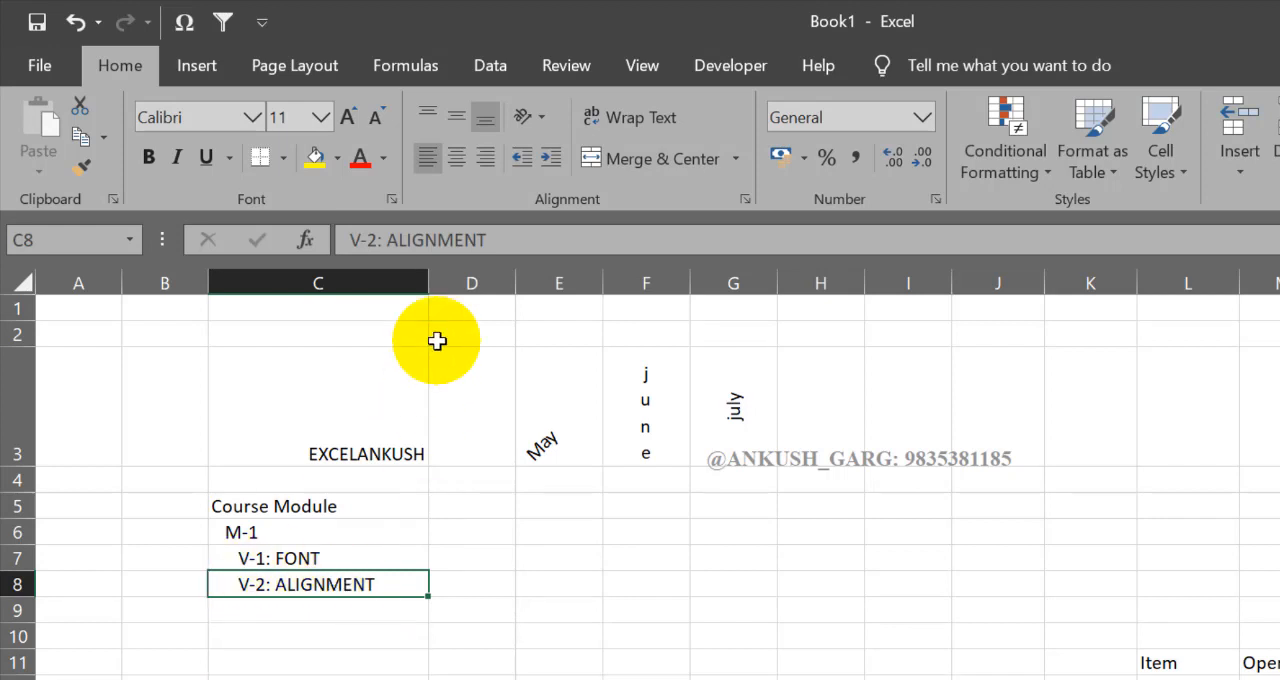
pyautogui.click(520, 159)
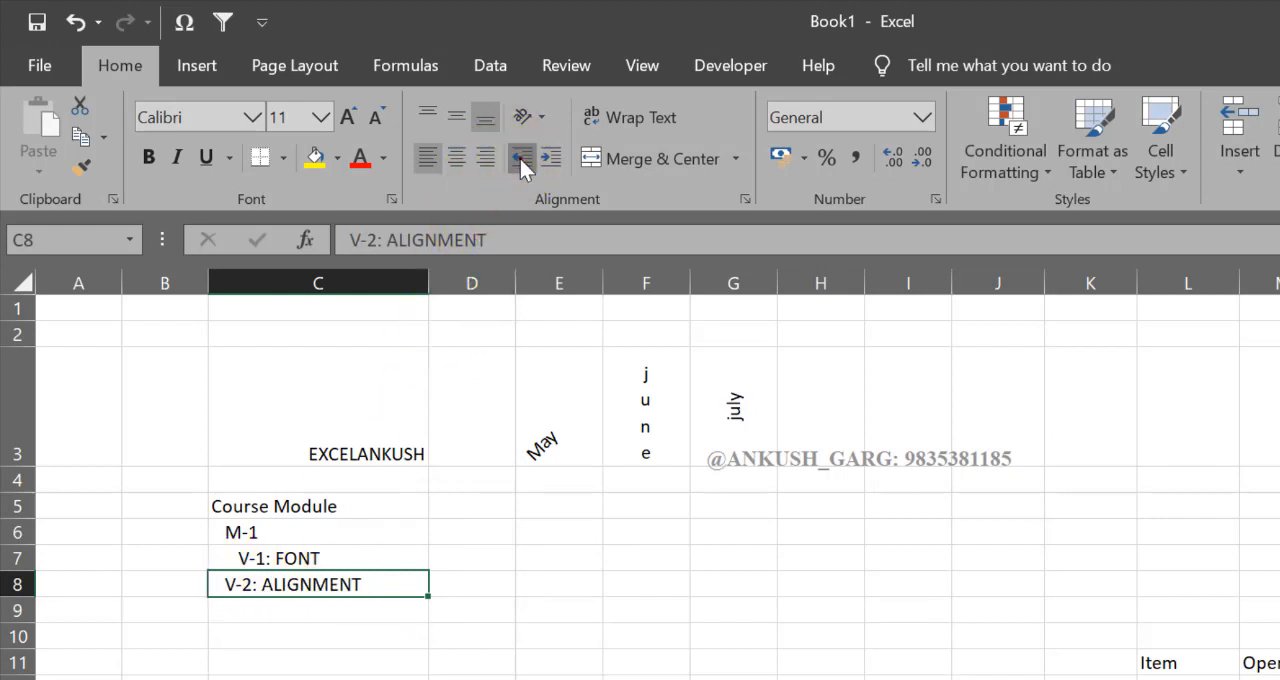
pyautogui.click(520, 159)
pyautogui.click(550, 159)
pyautogui.click(550, 159)
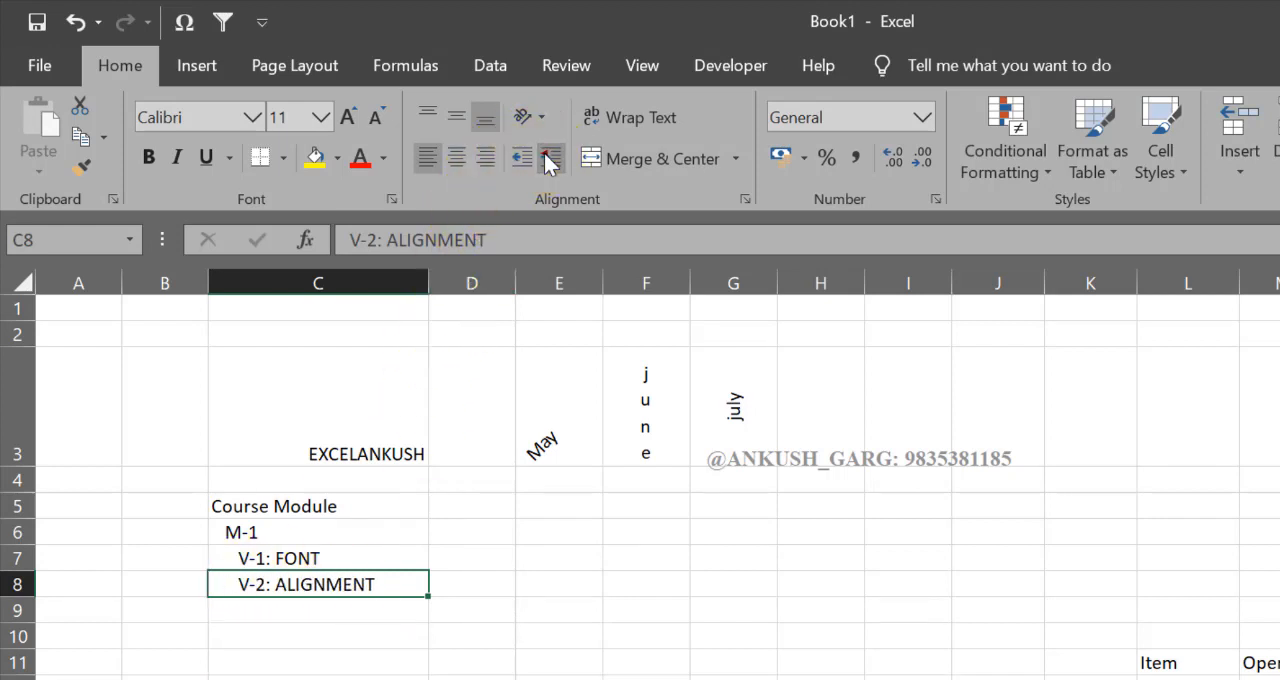
pyautogui.click(550, 159)
pyautogui.click(550, 159)
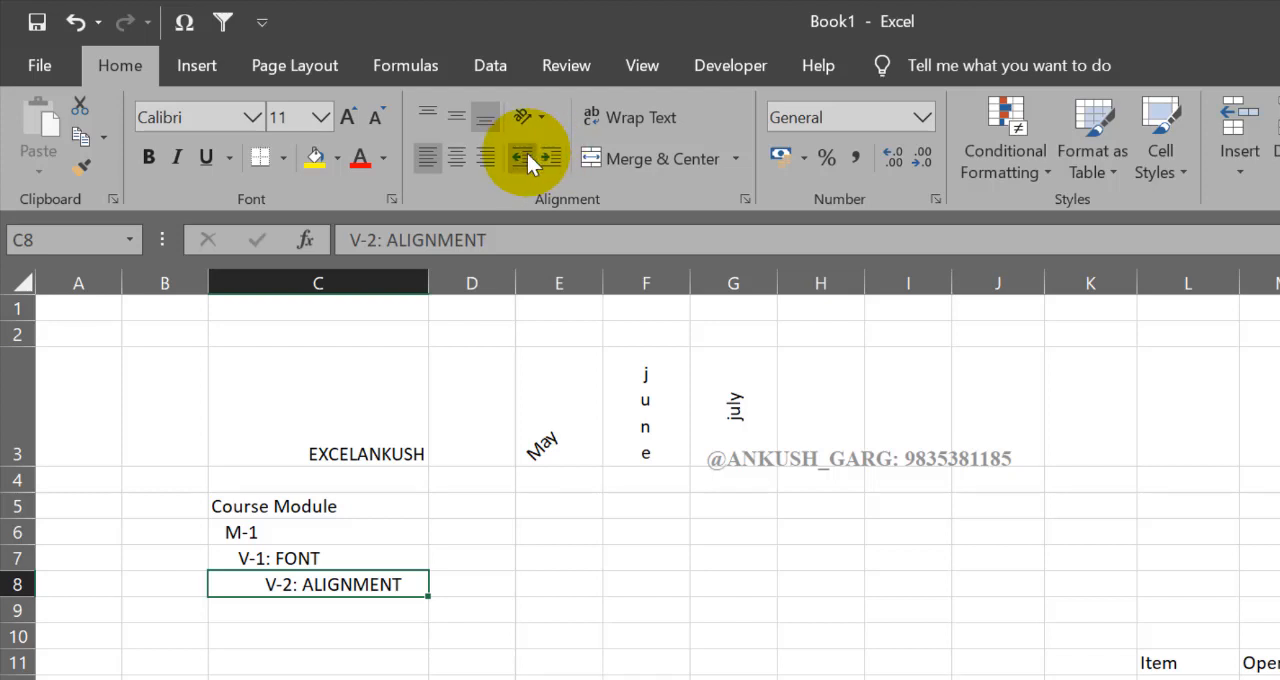
pyautogui.click(521, 159)
pyautogui.click(521, 159)
pyautogui.click(449, 630)
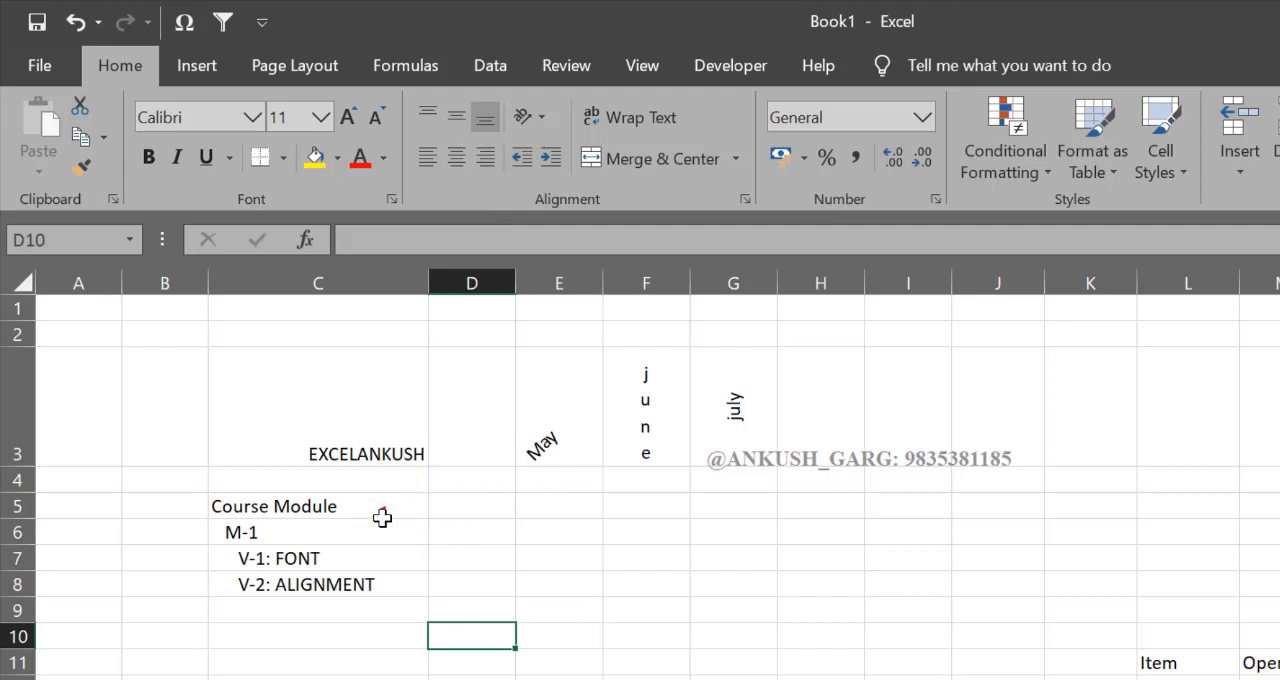
pyautogui.moveTo(380, 512); pyautogui.dragTo(420, 588)
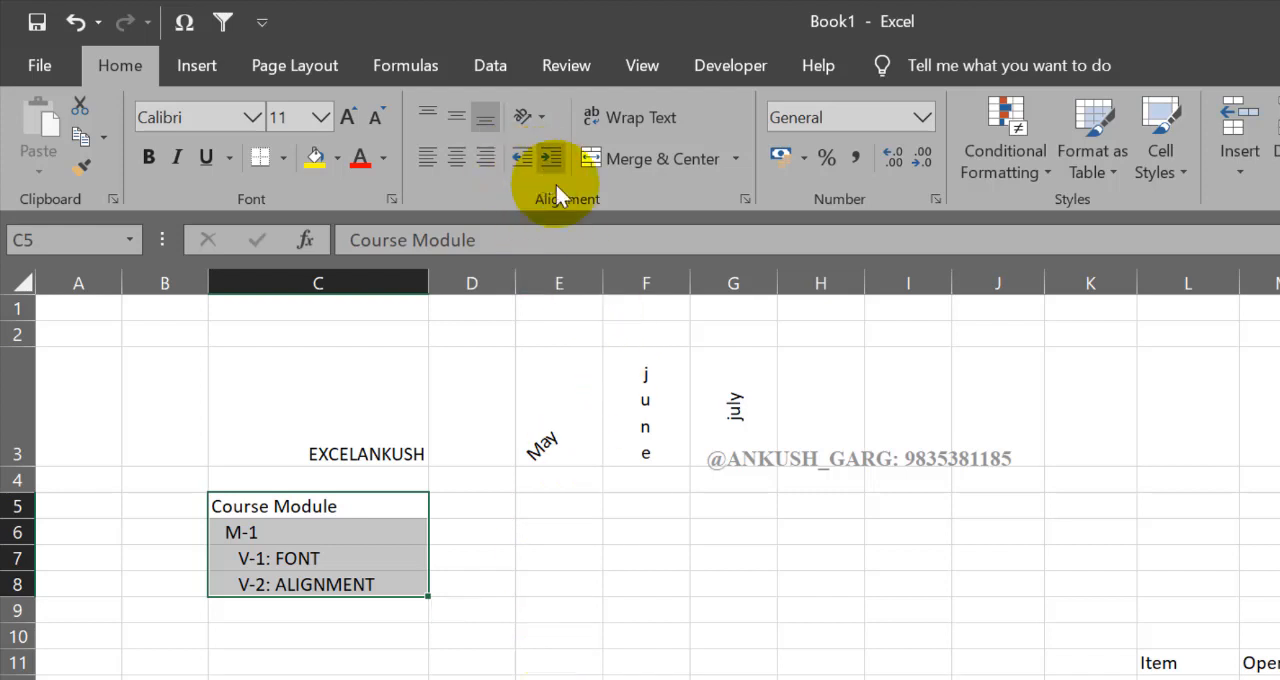
pyautogui.click(532, 540)
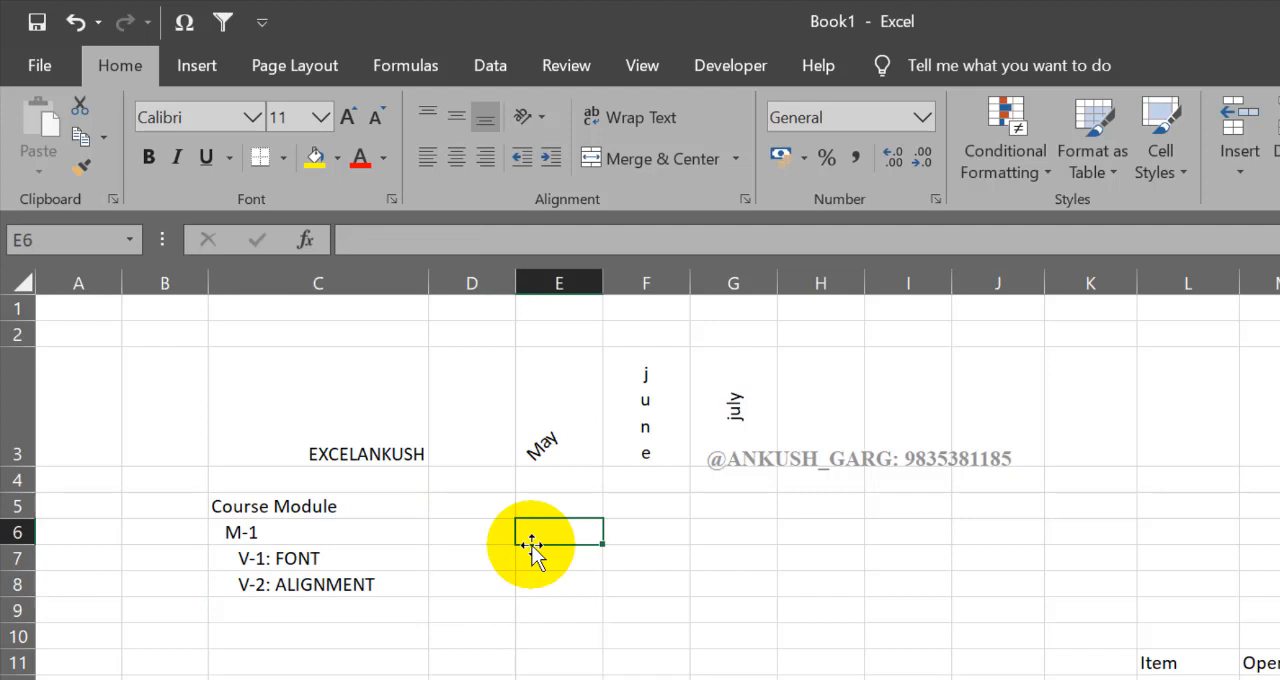
pyautogui.click(497, 508)
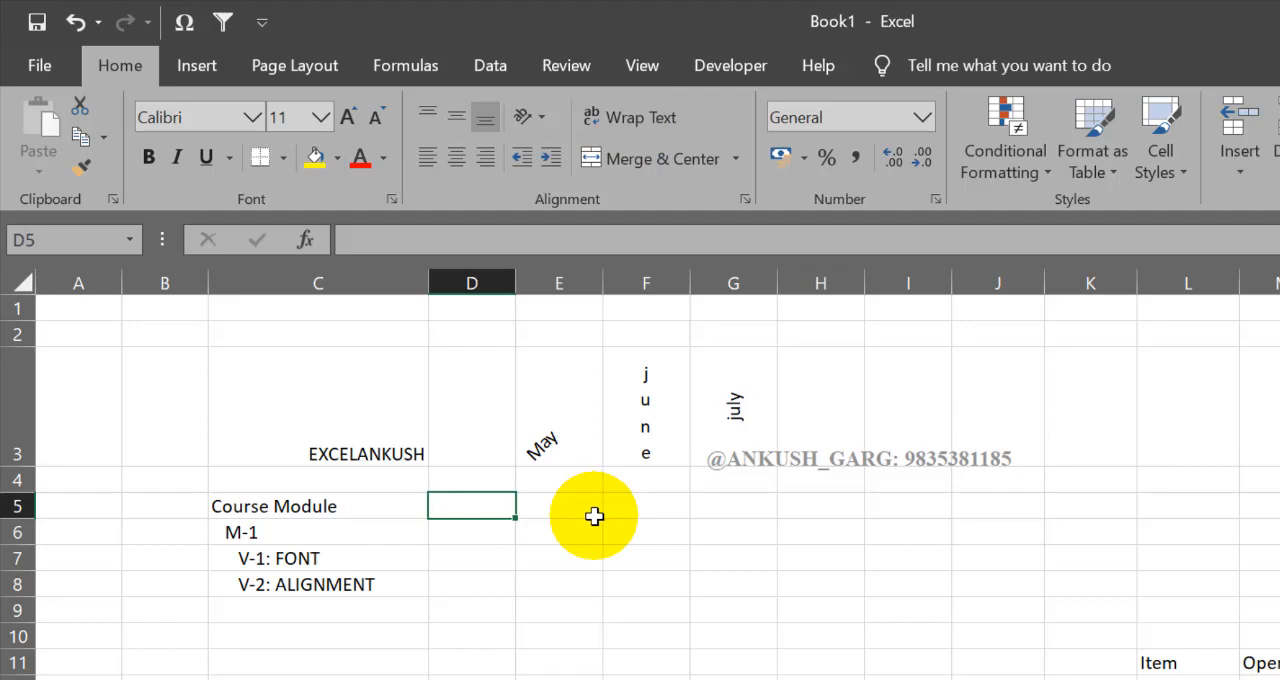
pyautogui.click(508, 560)
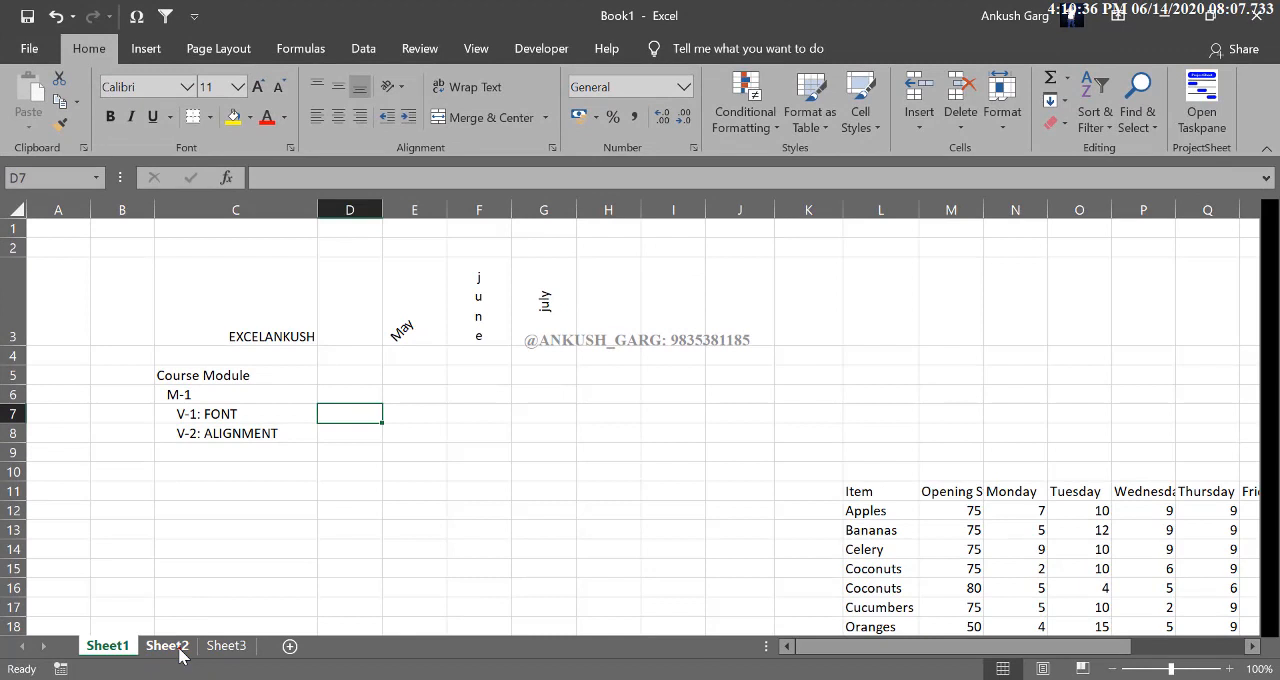
# Step: Enter Excel For Marketing in cell A1 of Sheet2
pyautogui.click(168, 646)
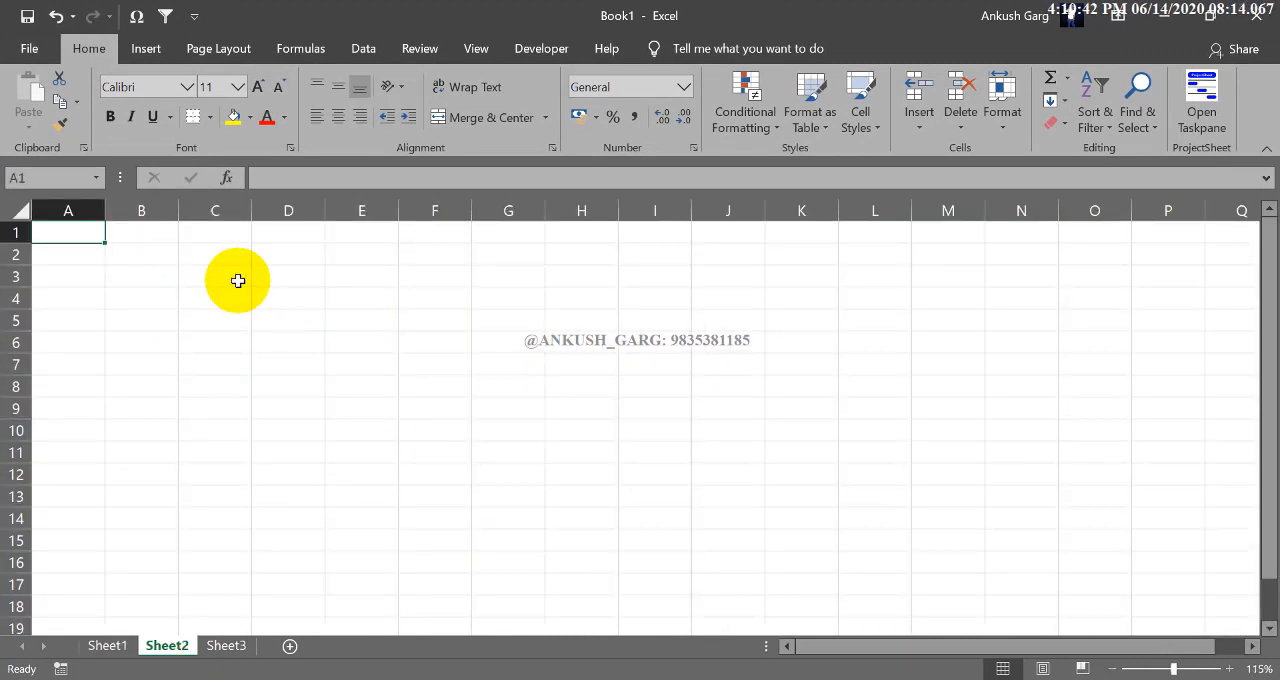
pyautogui.write('Excel For Marketing')
pyautogui.press('Return')
pyautogui.click(76, 230)
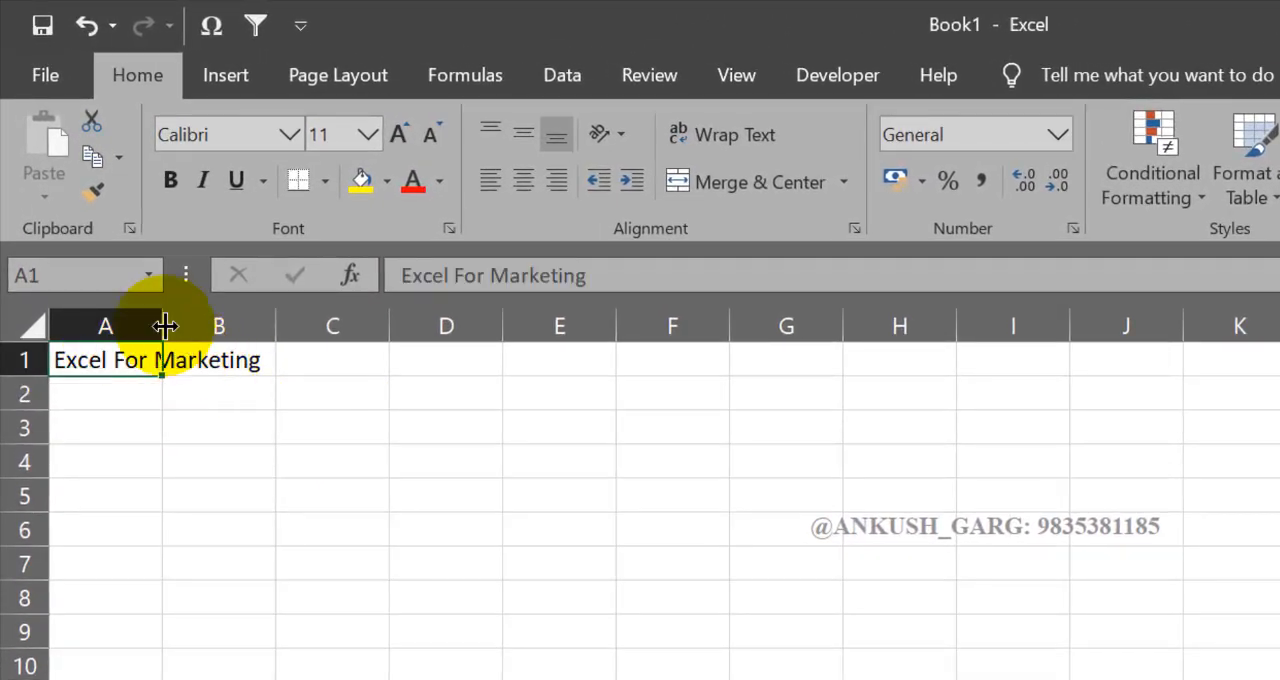
# Step: Try widening column A until the whole text in A1 fits inside it with some room to spare
pyautogui.moveTo(162, 326); pyautogui.dragTo(295, 331)
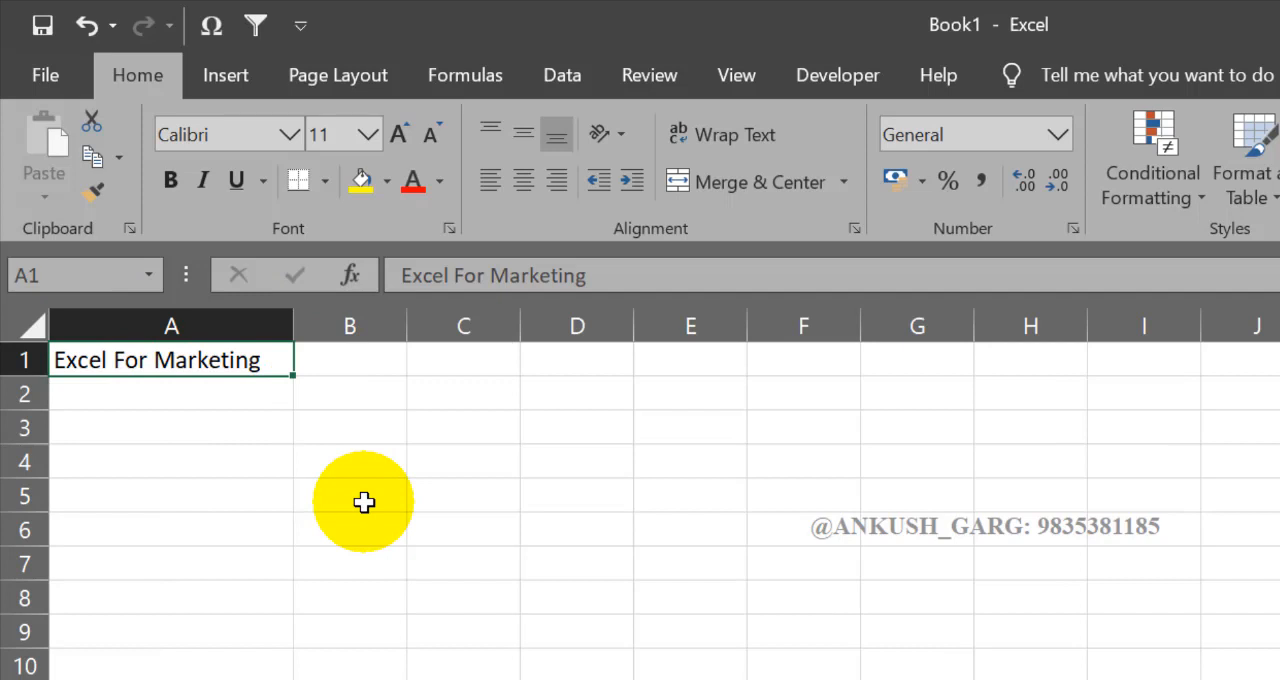
pyautogui.hotkey('ctrl', 'z')
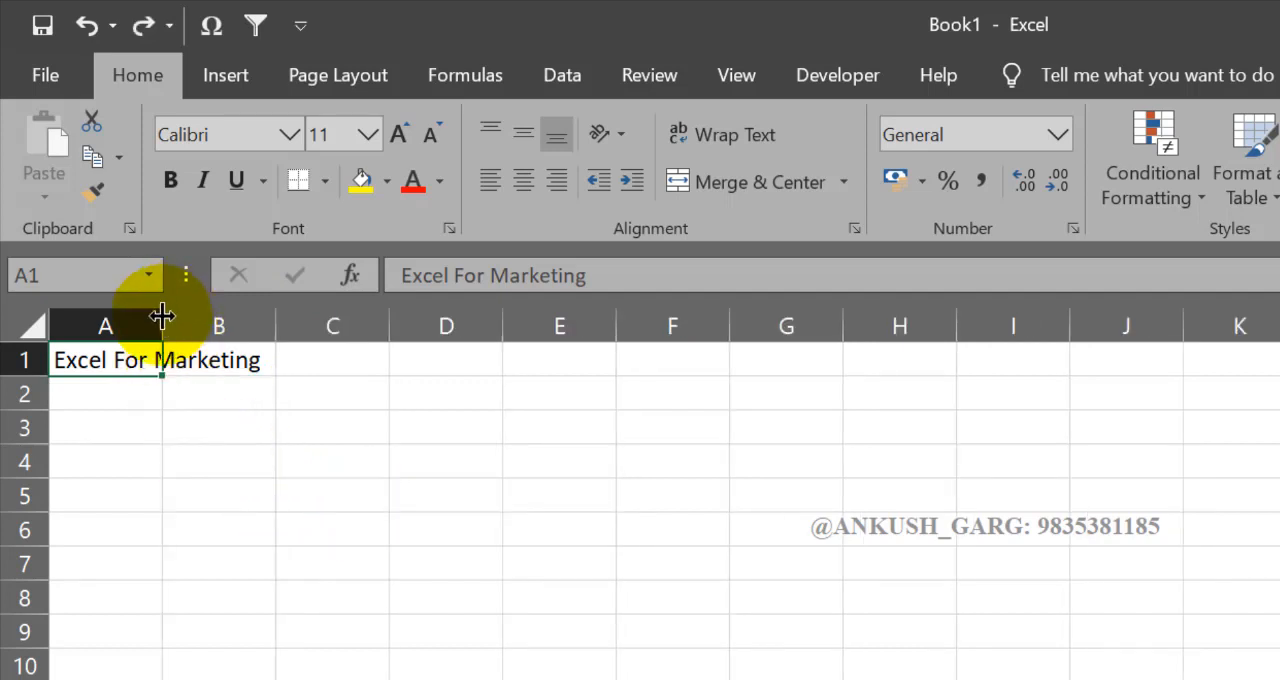
pyautogui.moveTo(162, 318); pyautogui.dragTo(276, 316)
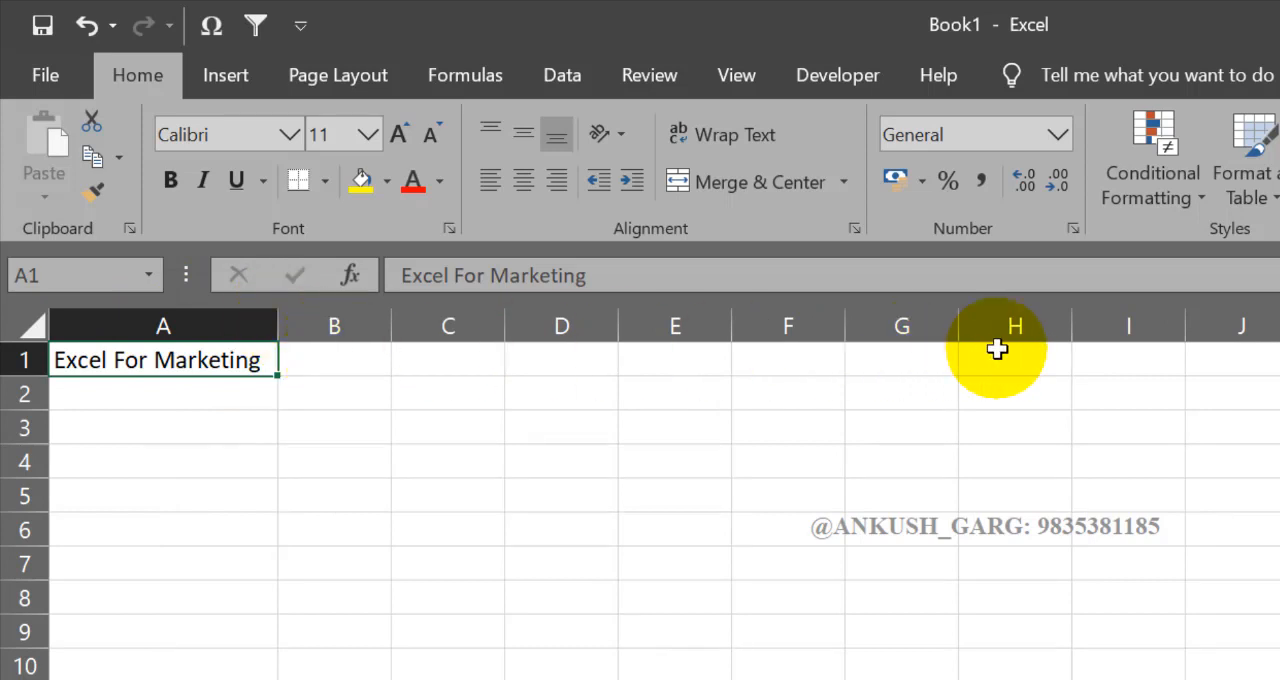
pyautogui.moveTo(278, 316); pyautogui.dragTo(333, 322)
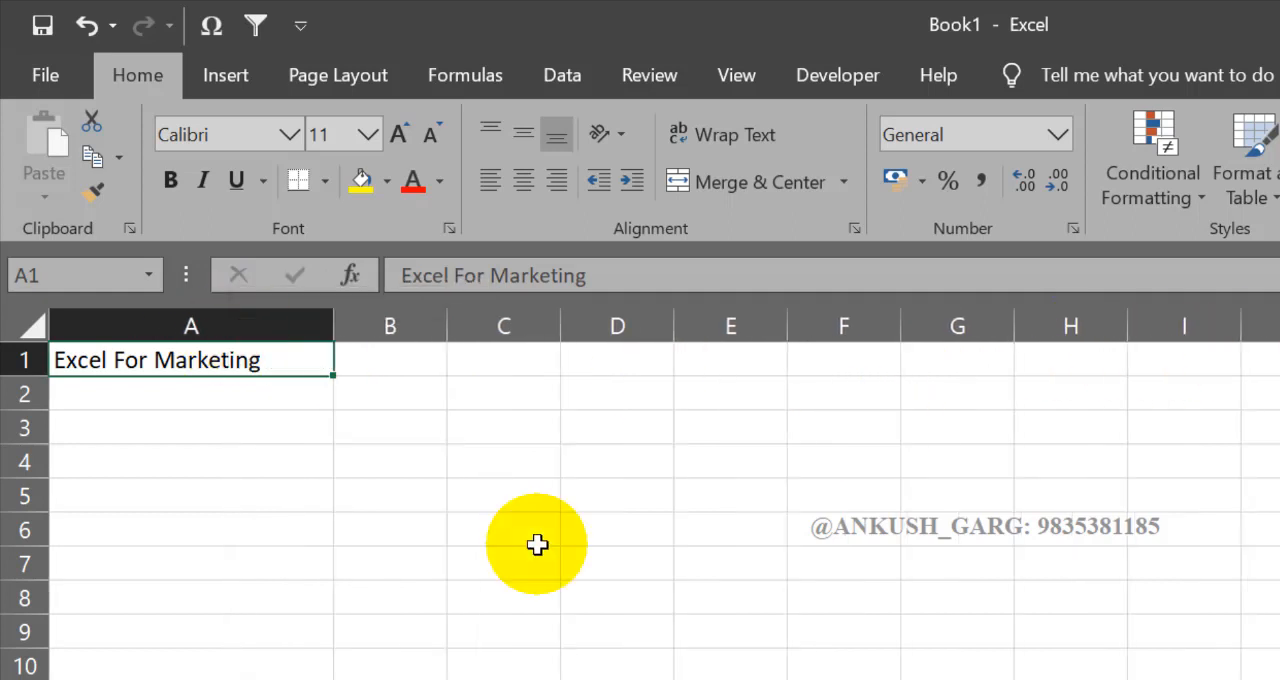
pyautogui.click(1071, 325)
pyautogui.moveTo(1067, 359); pyautogui.dragTo(112, 679)
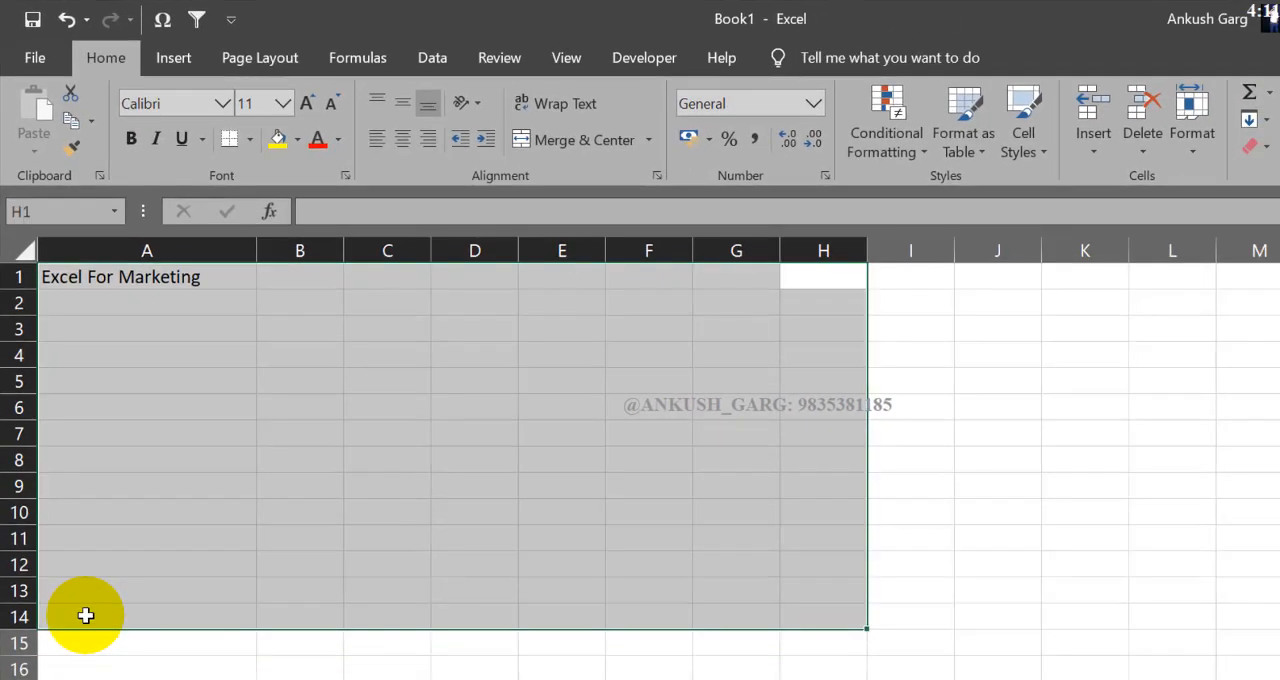
pyautogui.click(194, 385)
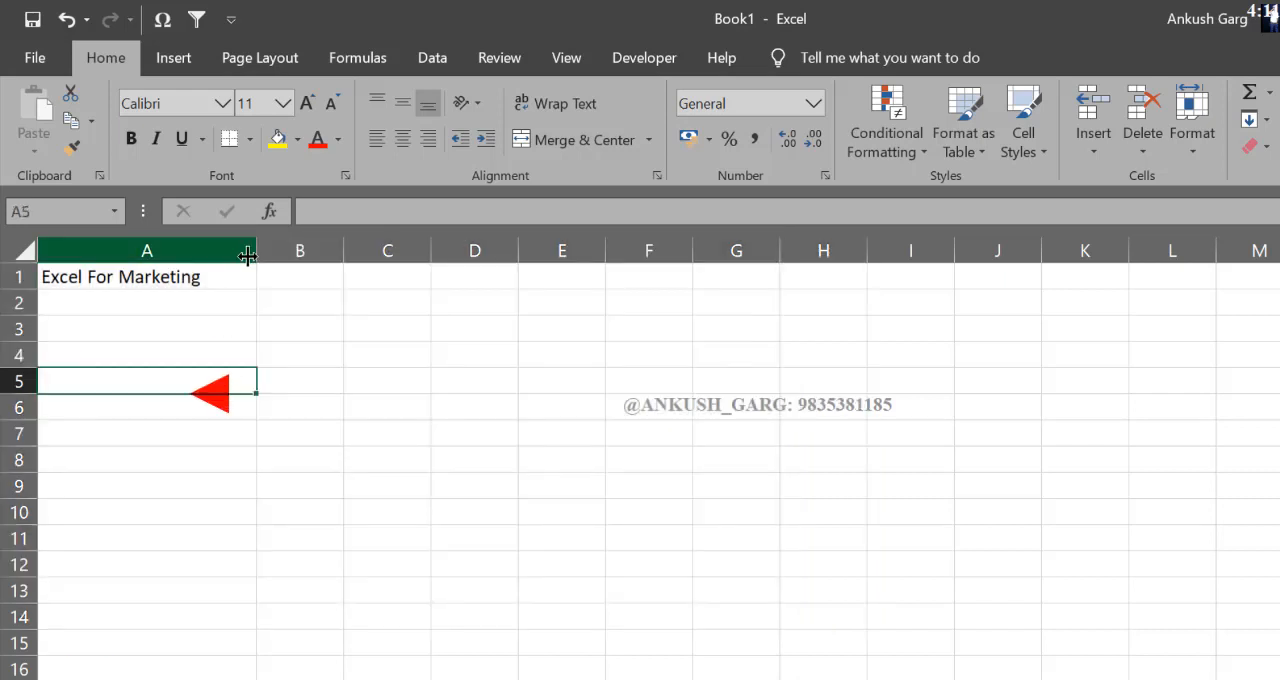
# Step: Widen column A further, and narrow it again to just fit the text in A1
pyautogui.moveTo(257, 250); pyautogui.dragTo(290, 255)
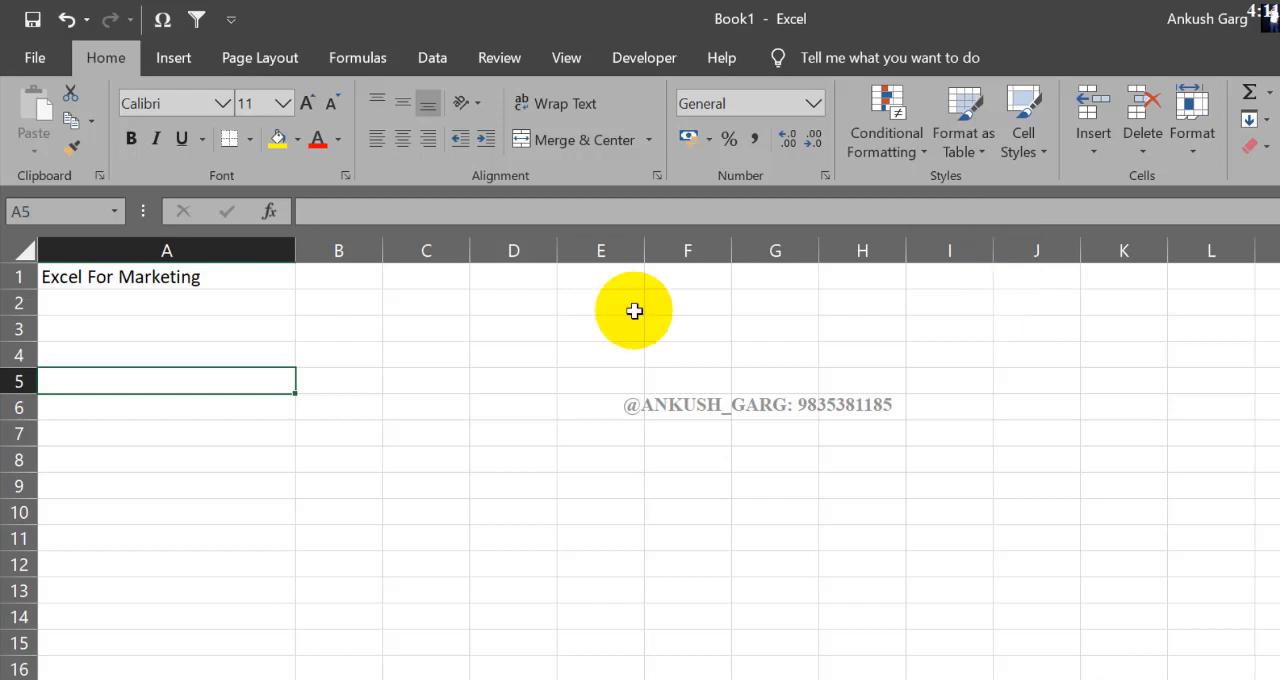
pyautogui.moveTo(304, 244); pyautogui.dragTo(211, 250)
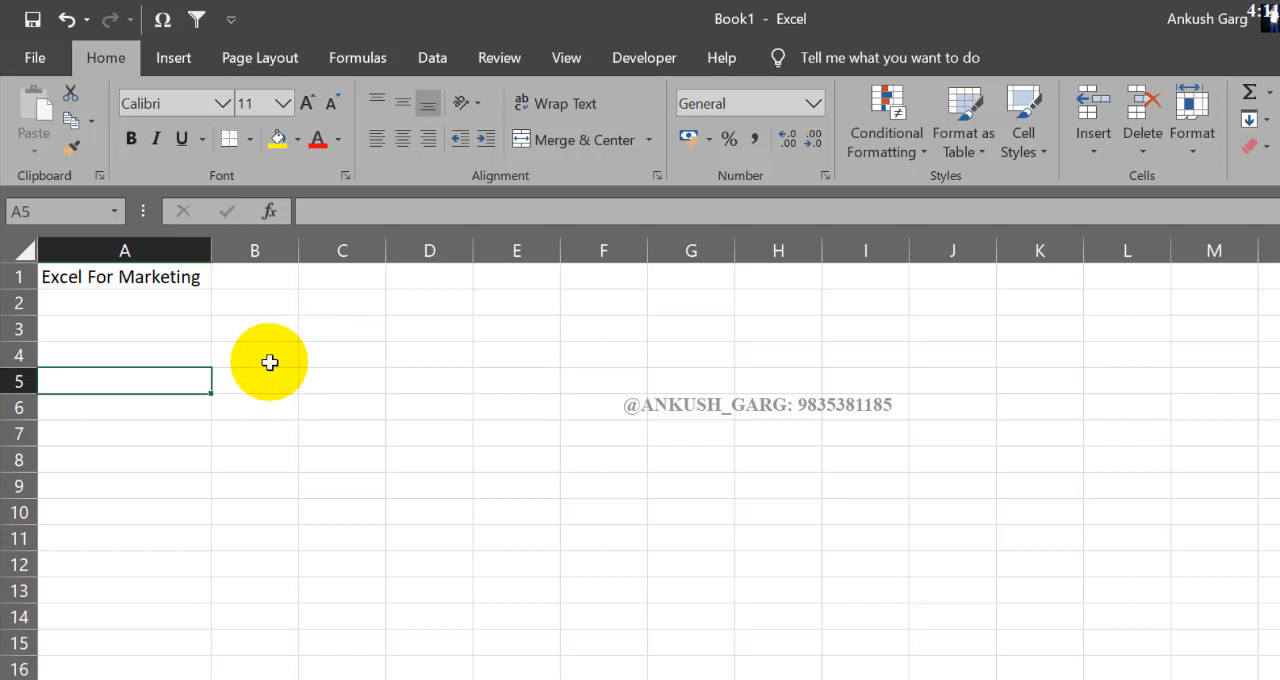
# Step: Narrow column A so the text in A1 overflows into column B, and wrap the text in A1
pyautogui.click(106, 281)
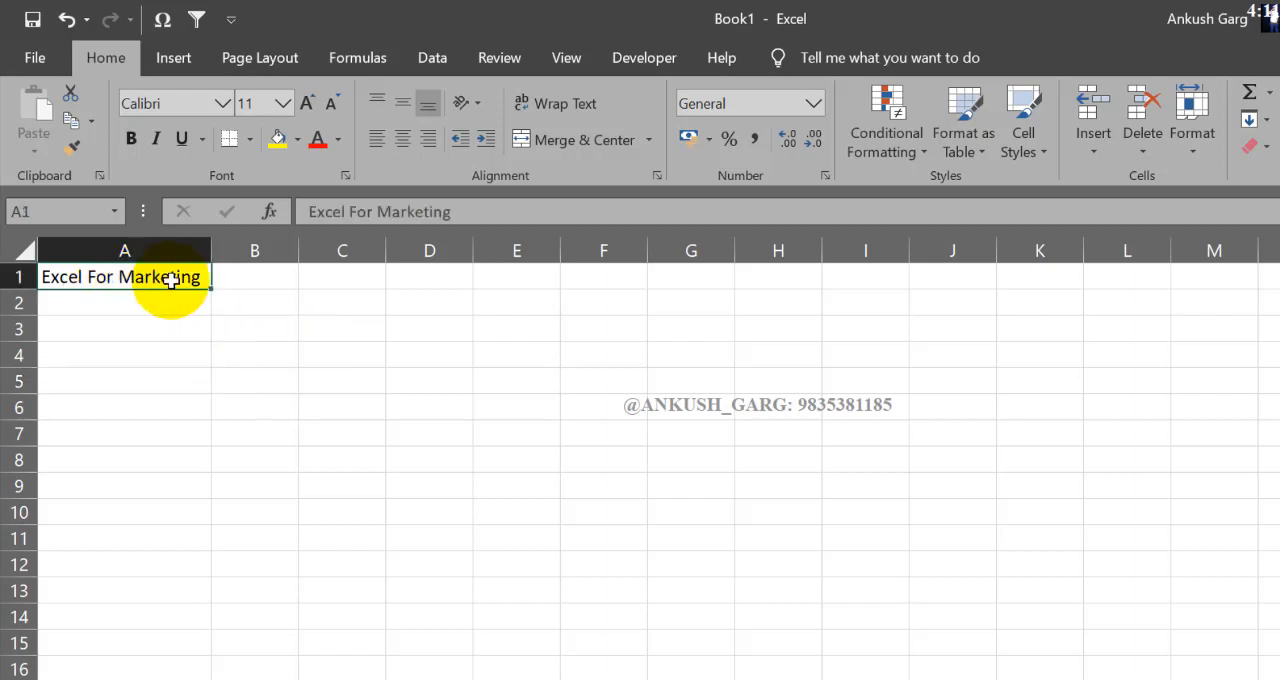
pyautogui.moveTo(215, 251); pyautogui.dragTo(130, 251)
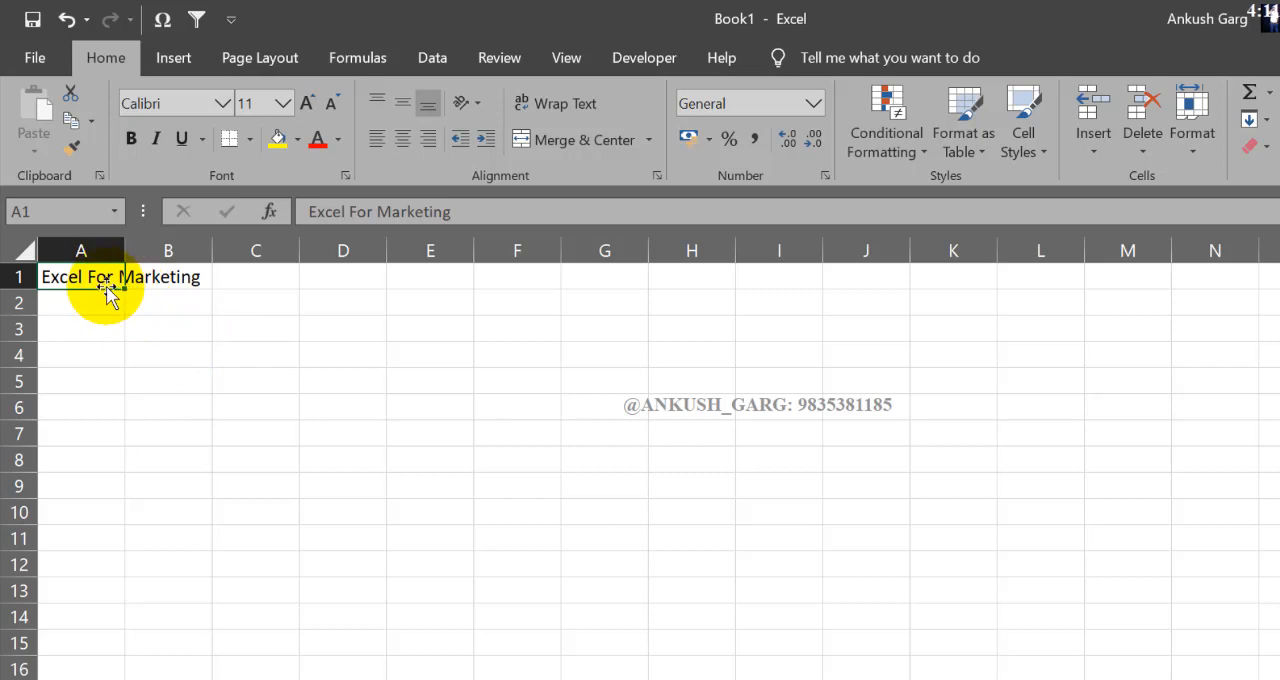
pyautogui.click(555, 111)
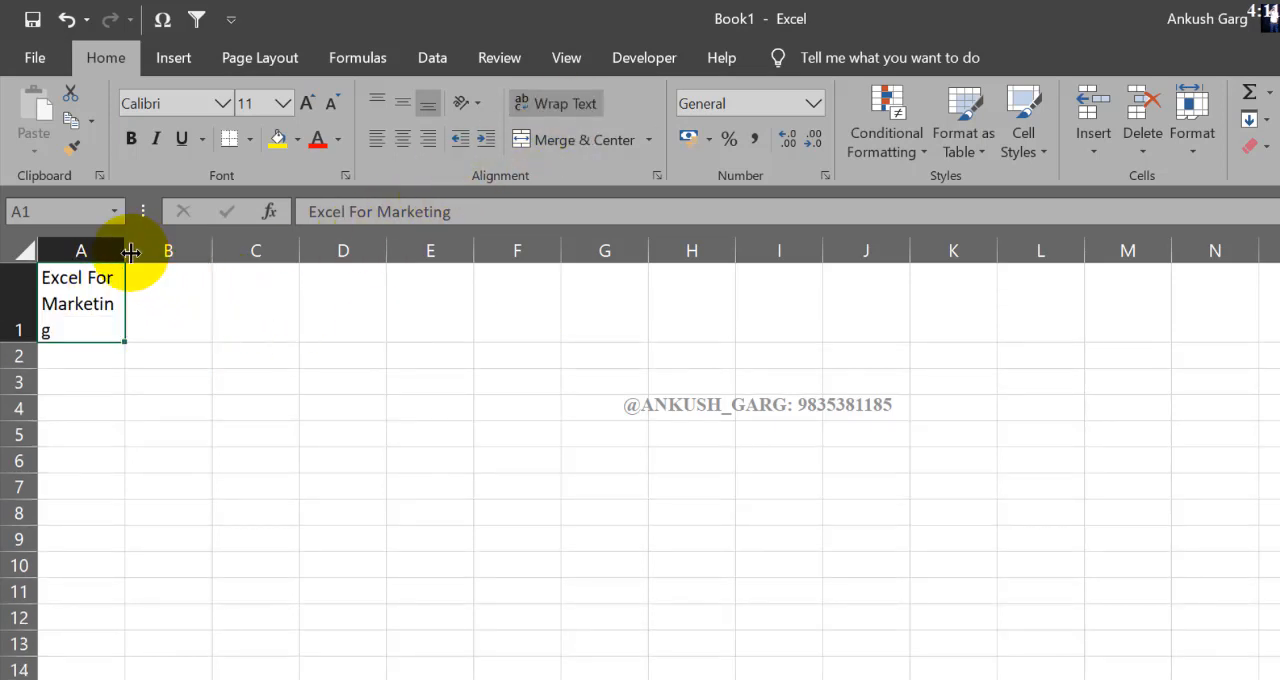
# Step: Centre the text in A1 horizontally and vertically, and widen column A slightly so the word Marketing stays on one line
pyautogui.moveTo(130, 252); pyautogui.dragTo(134, 251)
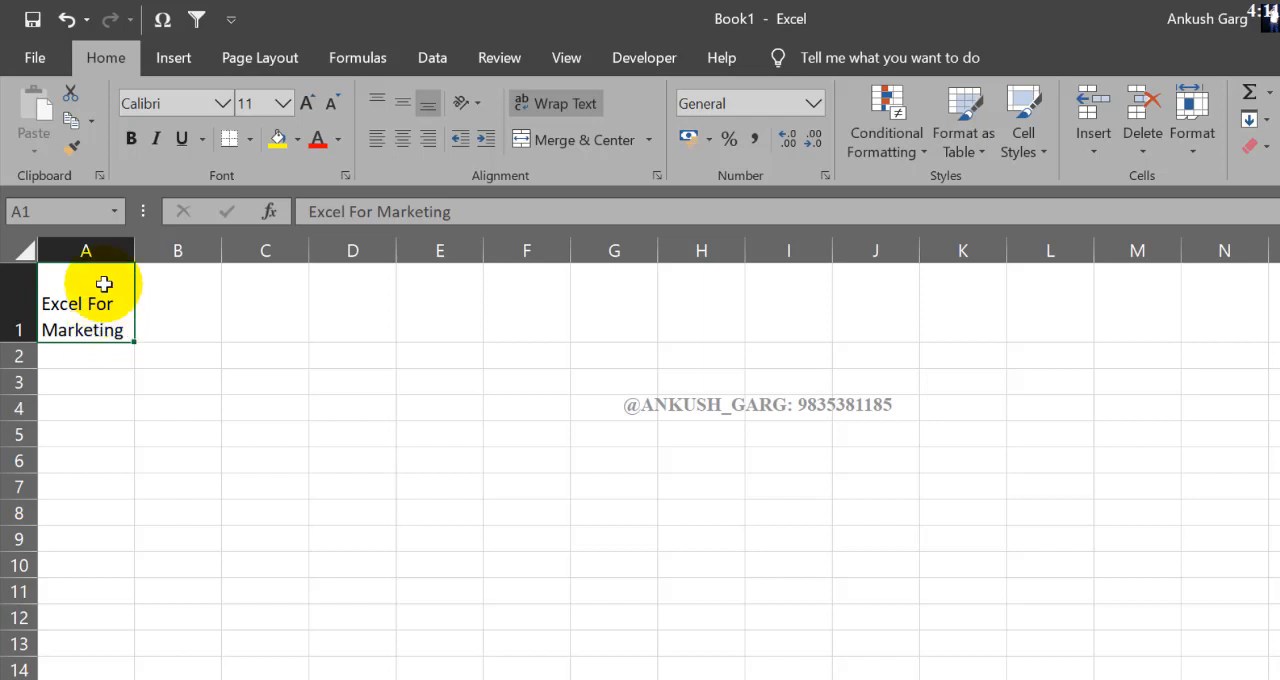
pyautogui.click(407, 143)
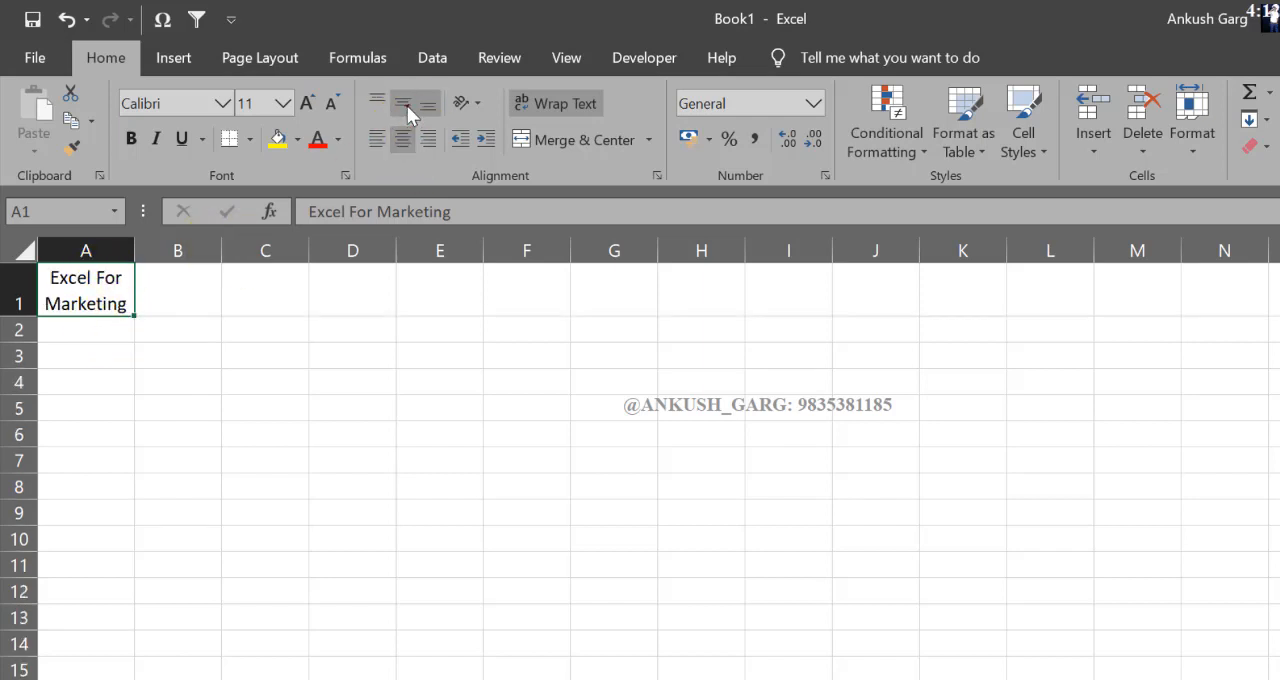
pyautogui.click(407, 106)
pyautogui.moveTo(143, 245); pyautogui.dragTo(144, 246)
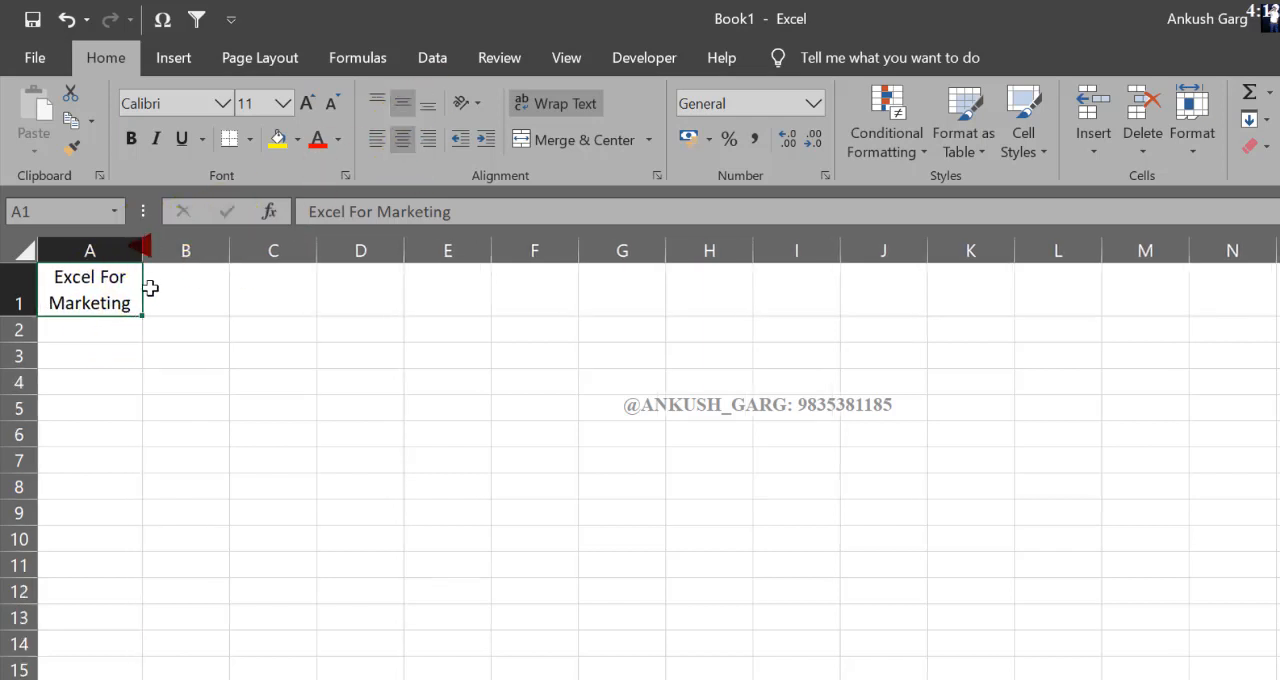
# Step: Enter Customer's Name in cell B1
pyautogui.click(188, 302)
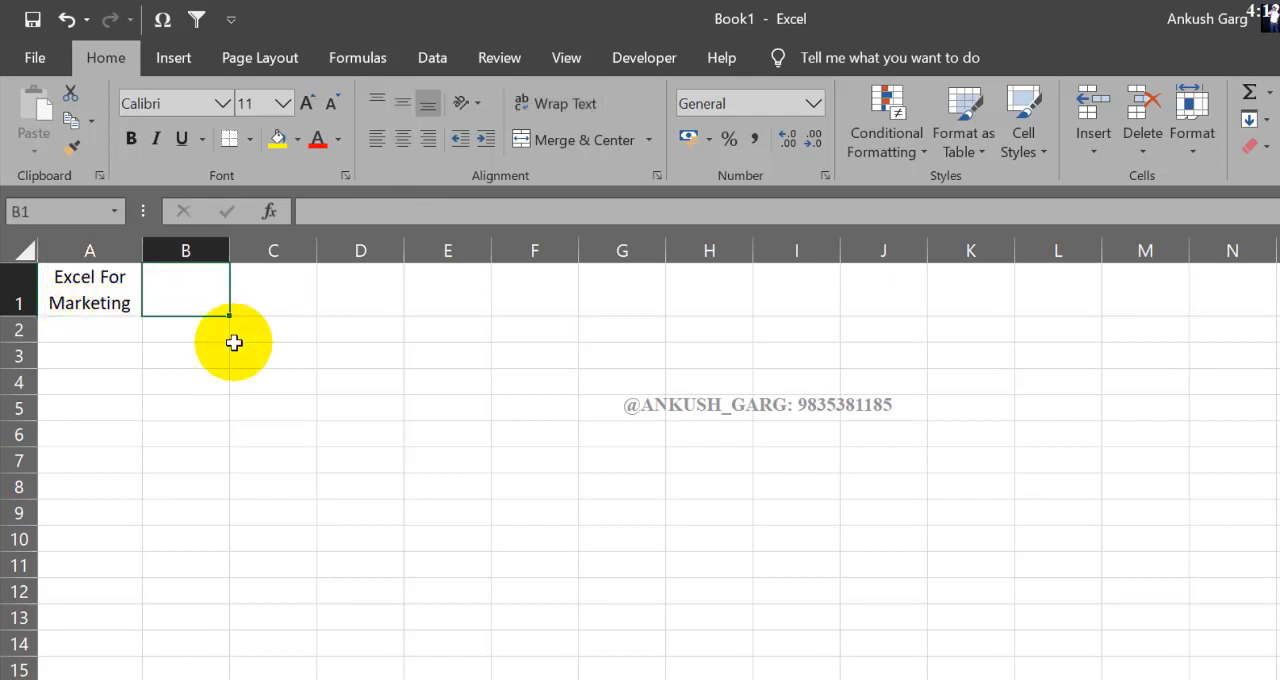
pyautogui.write("Customer's Name")
pyautogui.click(233, 344)
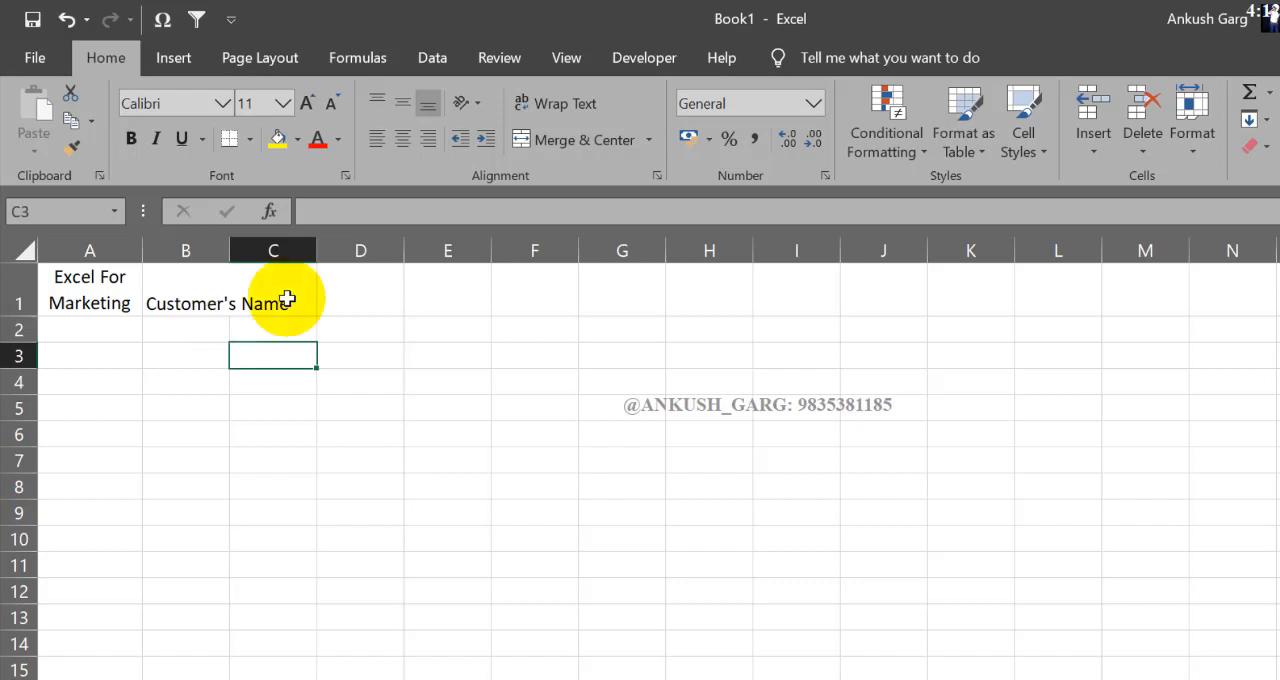
# Step: Wrap the text in B1, widen column B to fit the word Customer's, and centre the text both ways
pyautogui.click(207, 301)
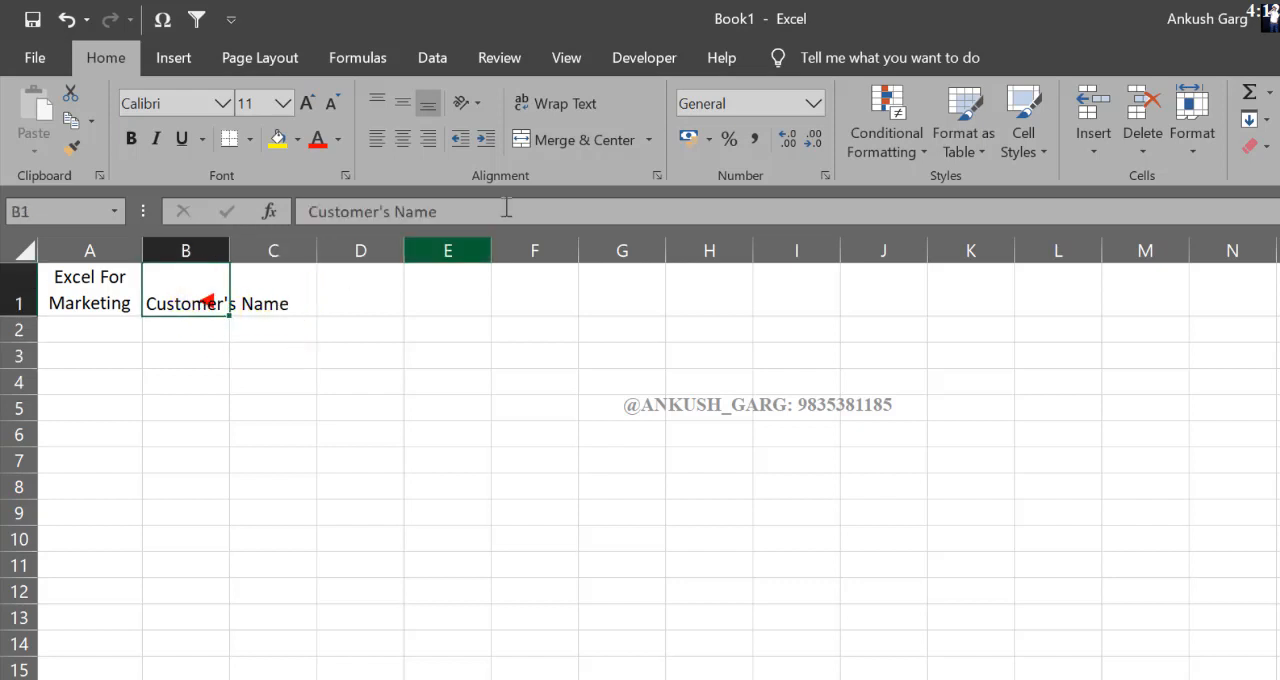
pyautogui.click(545, 105)
pyautogui.moveTo(229, 250); pyautogui.dragTo(243, 250)
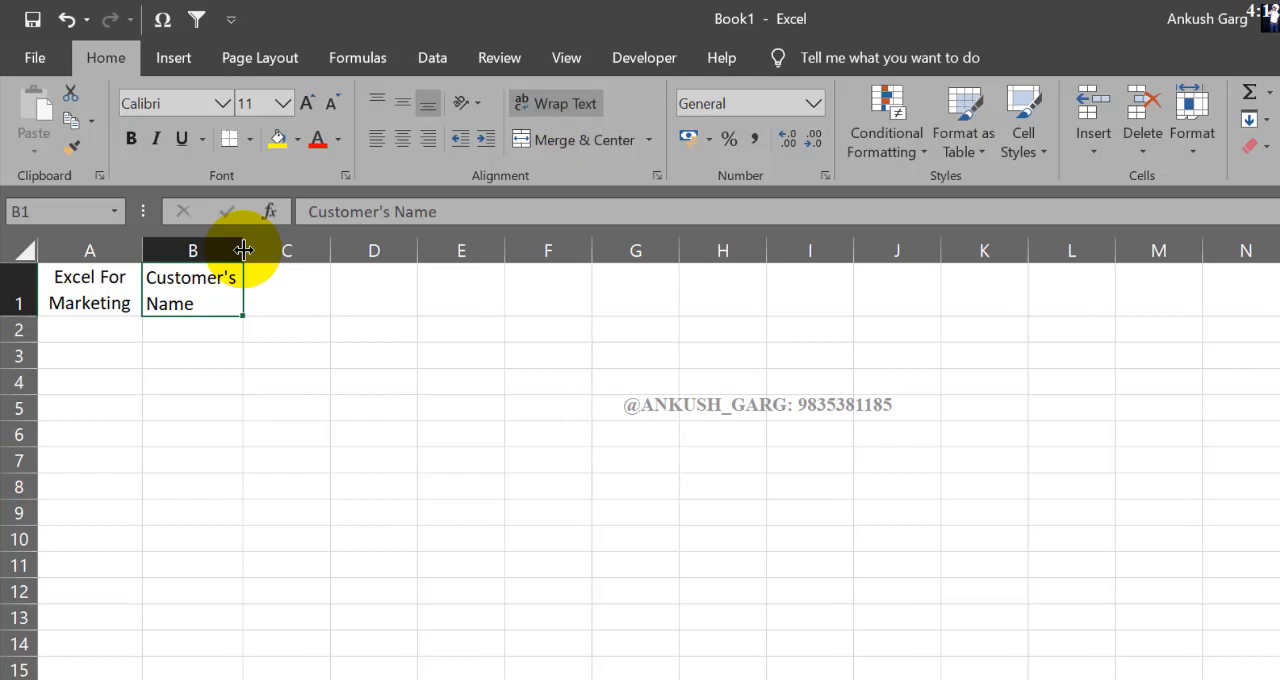
pyautogui.click(402, 139)
pyautogui.click(402, 103)
# Step: Enter Business Type (Industry) in cell C1 as a wrapped, centred heading in a column wide enough for two lines
pyautogui.click(300, 303)
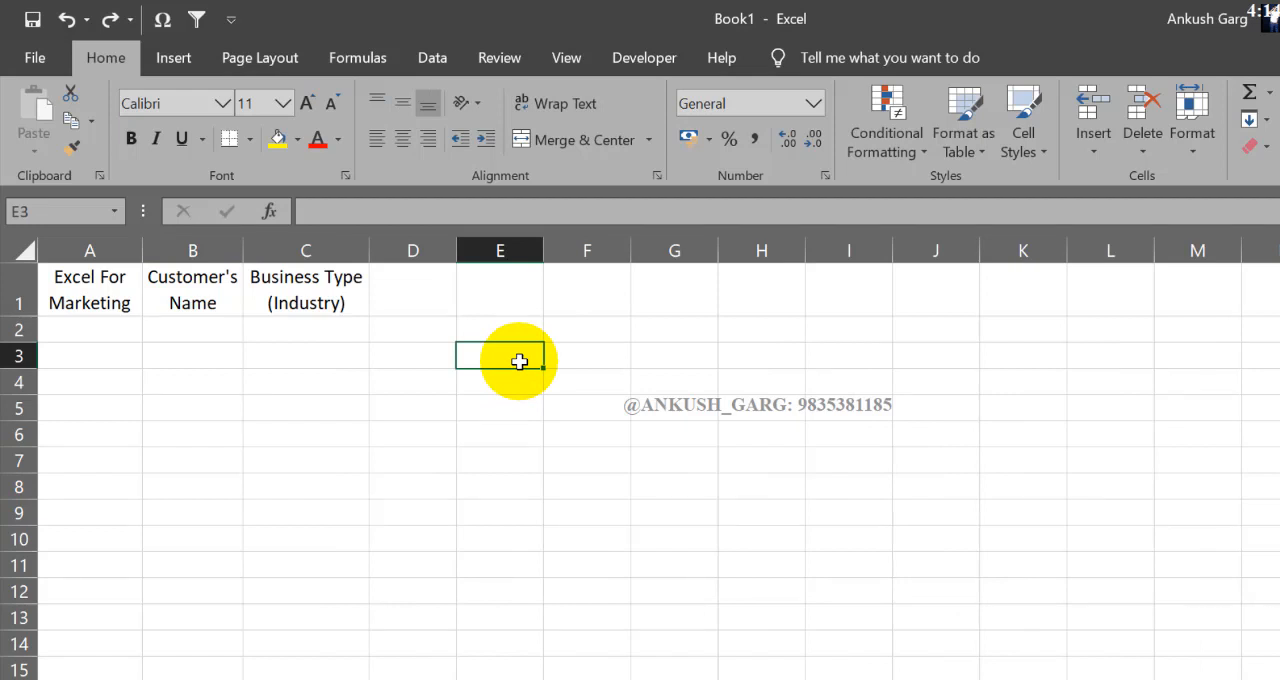
# Step: Enter Customer's Id (in Number Format) in E3 with a line break before the bracket, and centre it in a widened column E
pyautogui.write("Customer's Id")
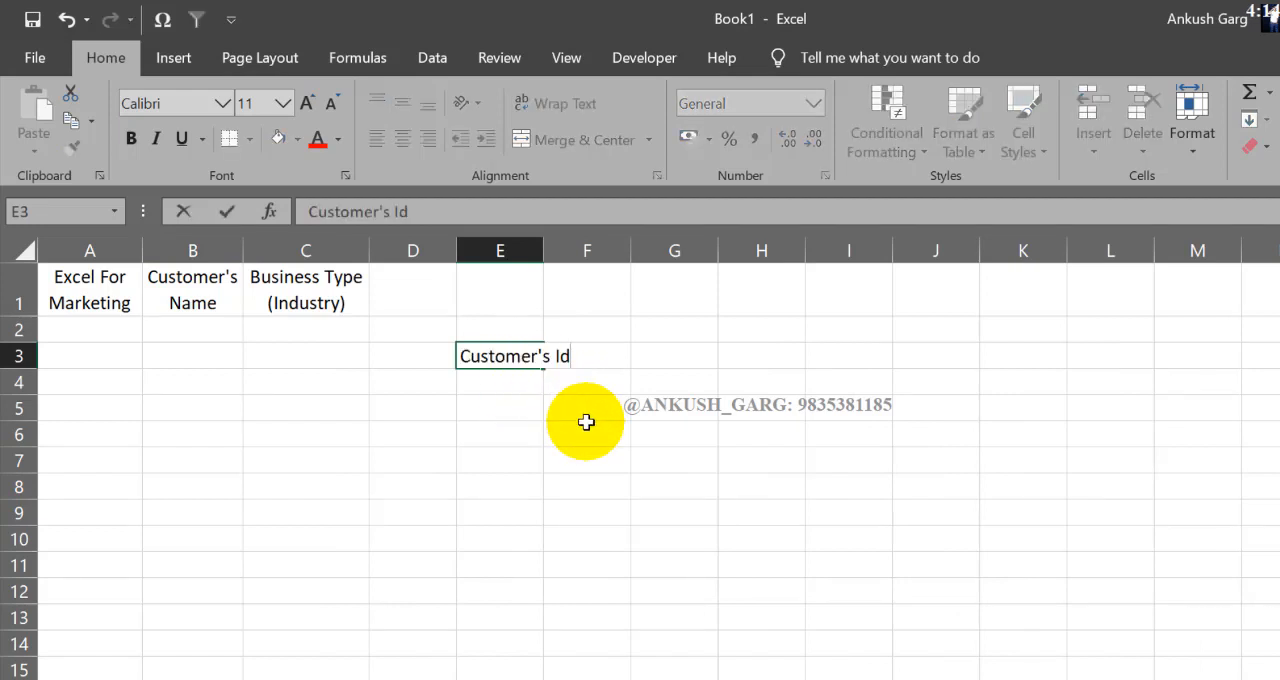
pyautogui.write('(in Number Format')
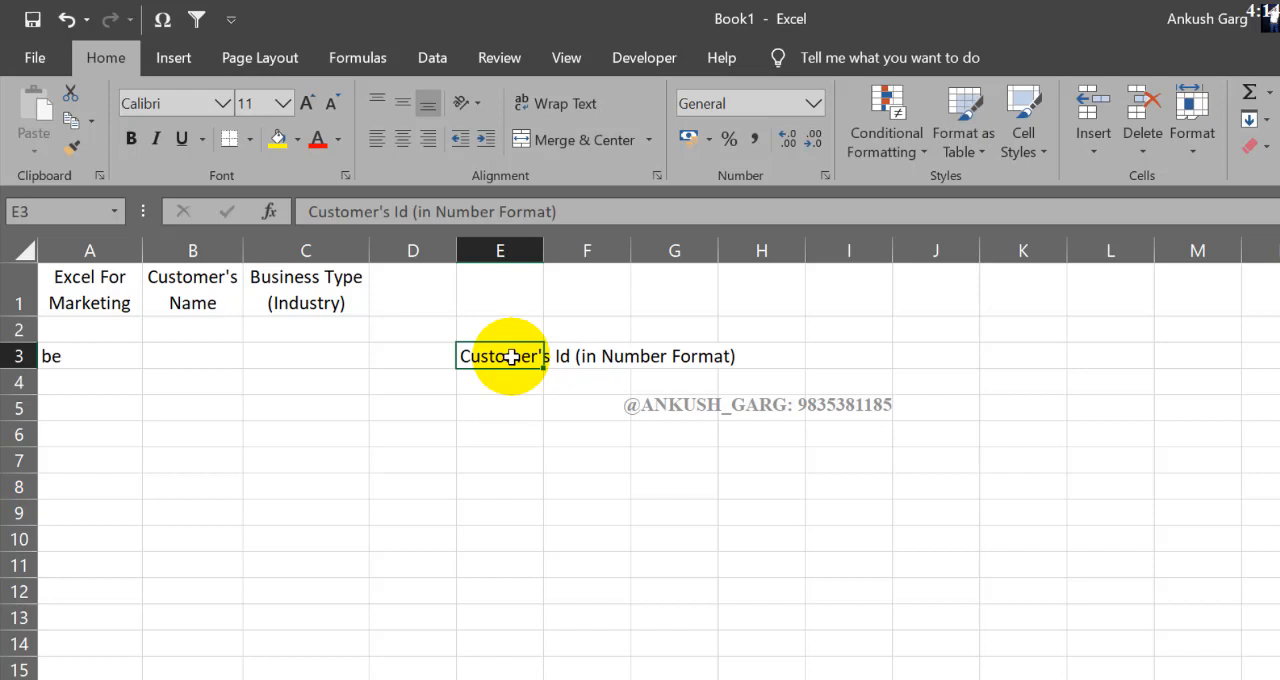
pyautogui.doubleClick(505, 356)
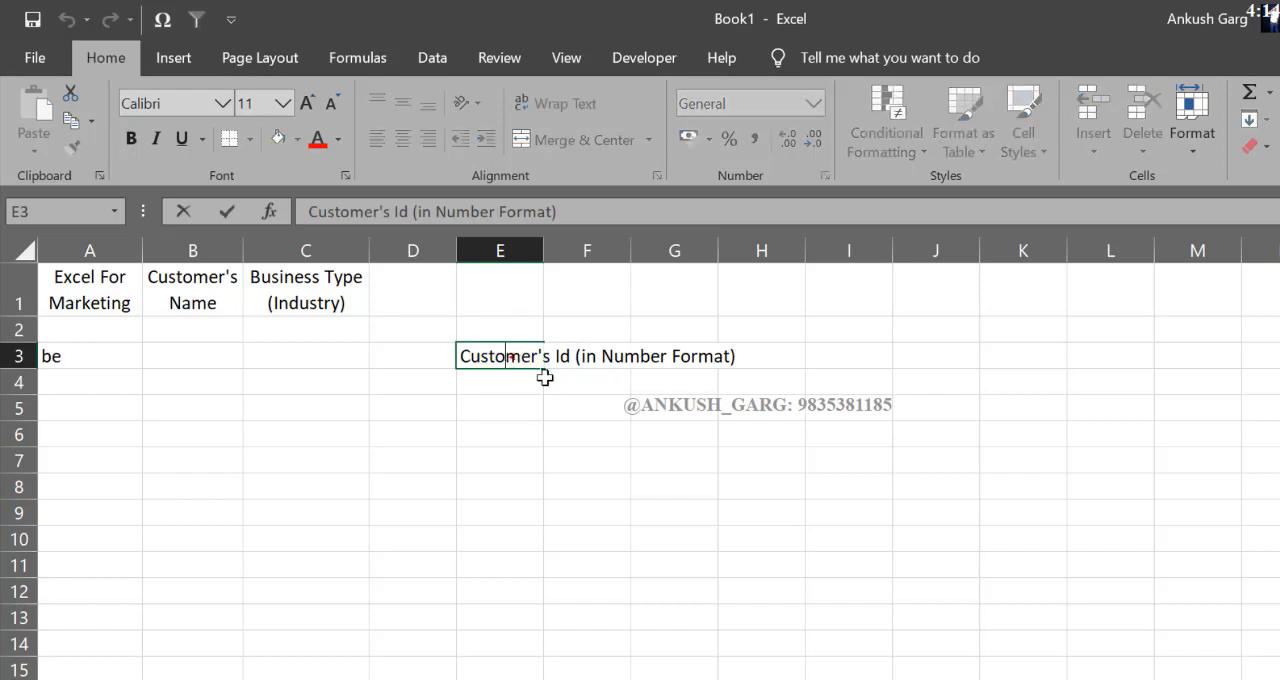
pyautogui.press('Escape')
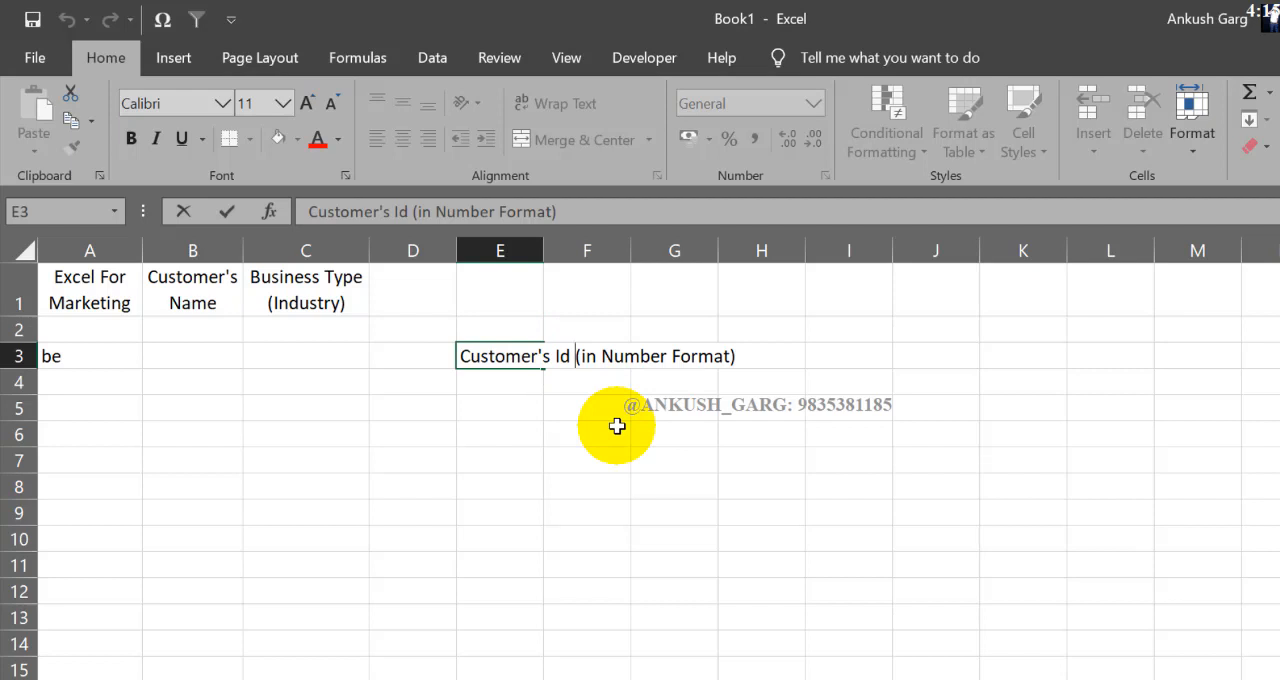
pyautogui.hotkey('alt', 'Return')
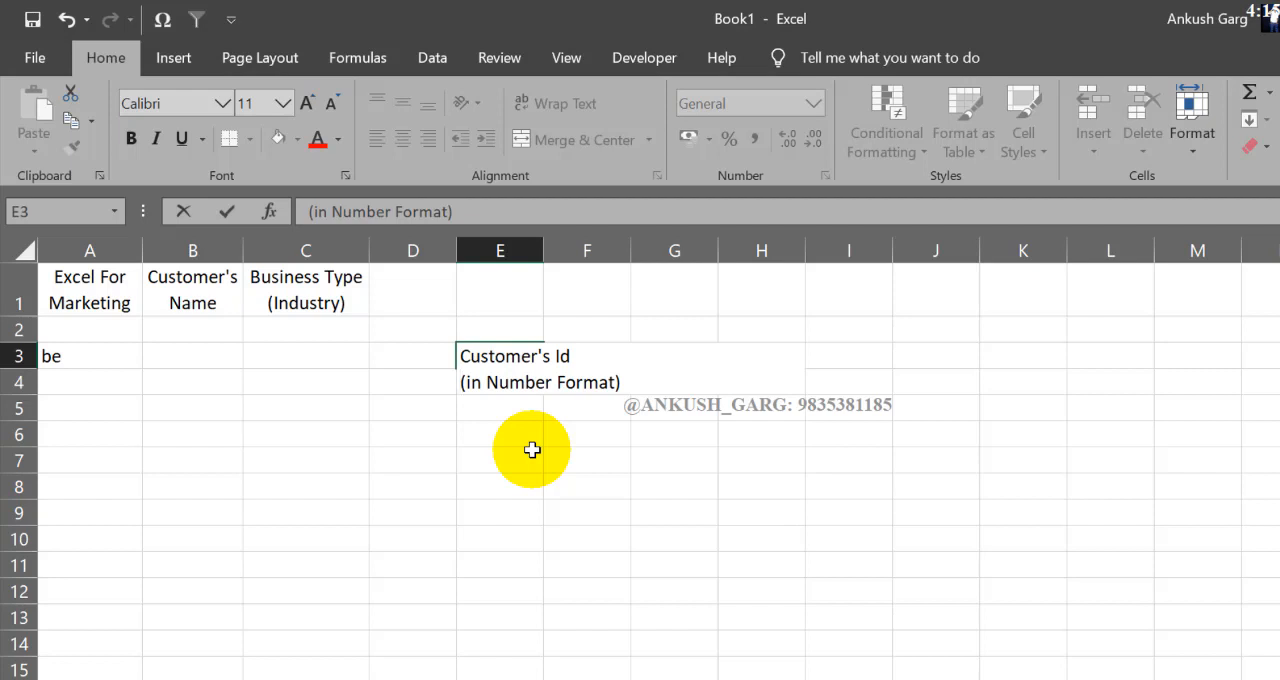
pyautogui.press('Return')
pyautogui.click(506, 423)
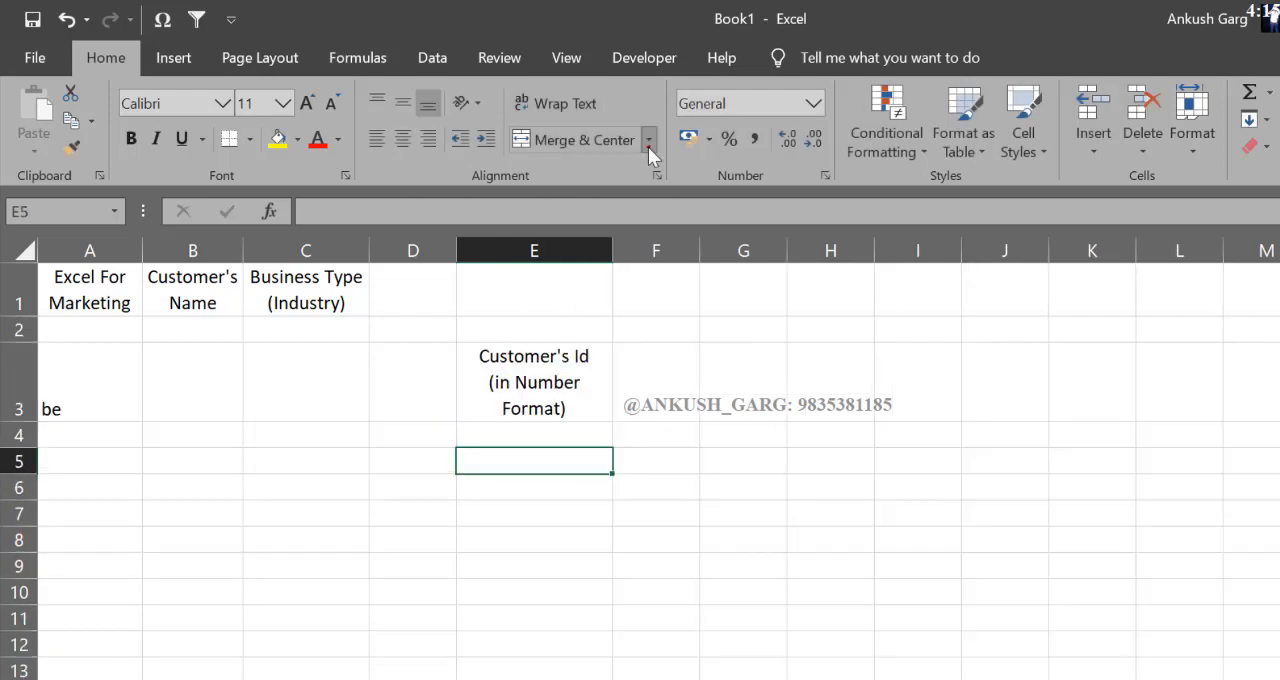
pyautogui.click(649, 142)
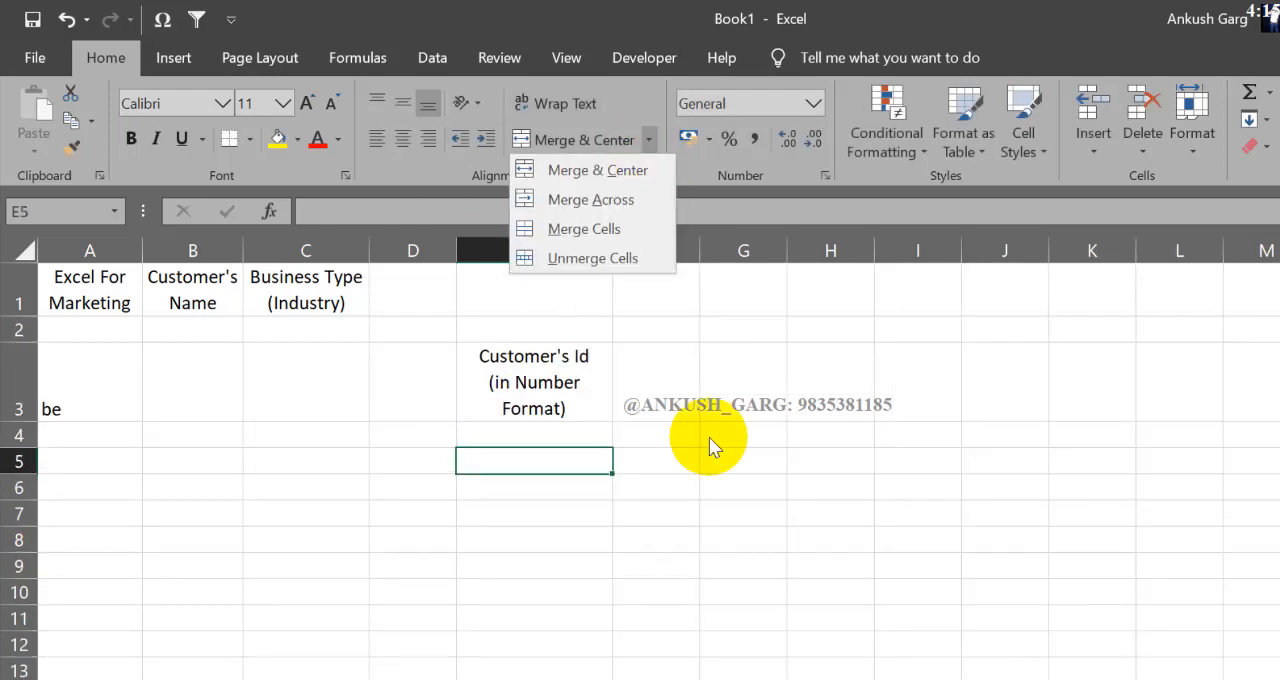
pyautogui.press('Escape')
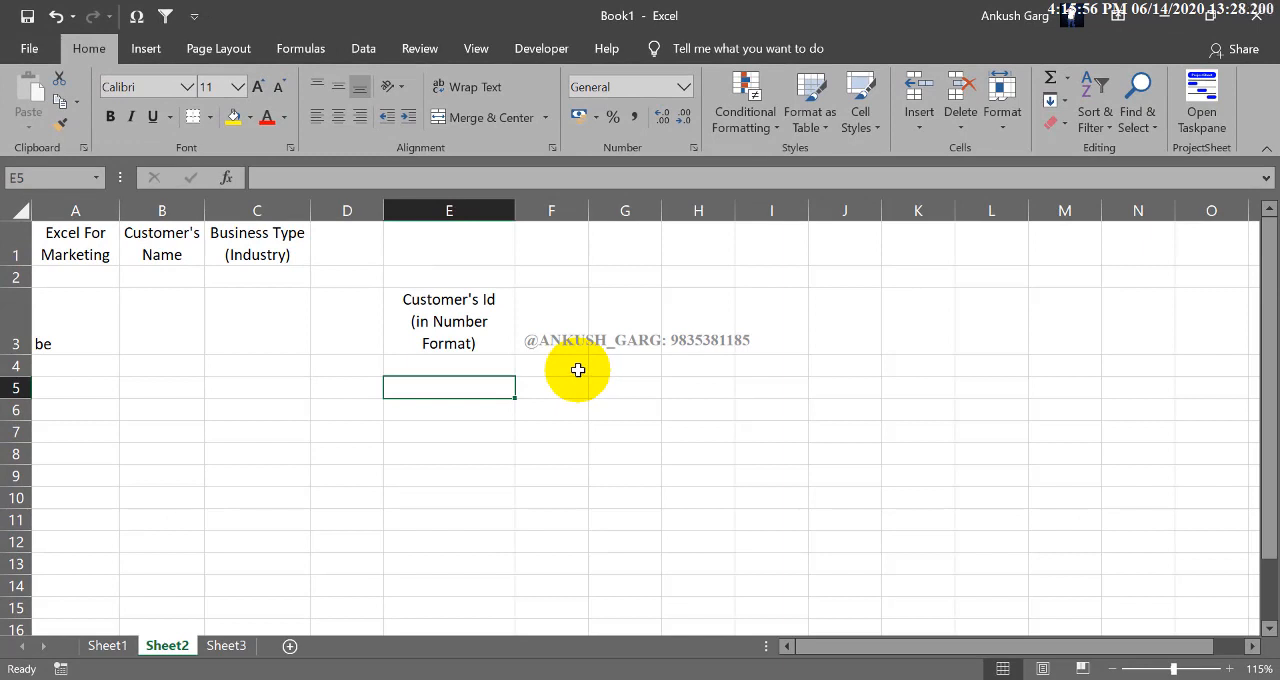
# Step: Enter the headings s.no, name and product in cells F5 to H5
pyautogui.click(565, 388)
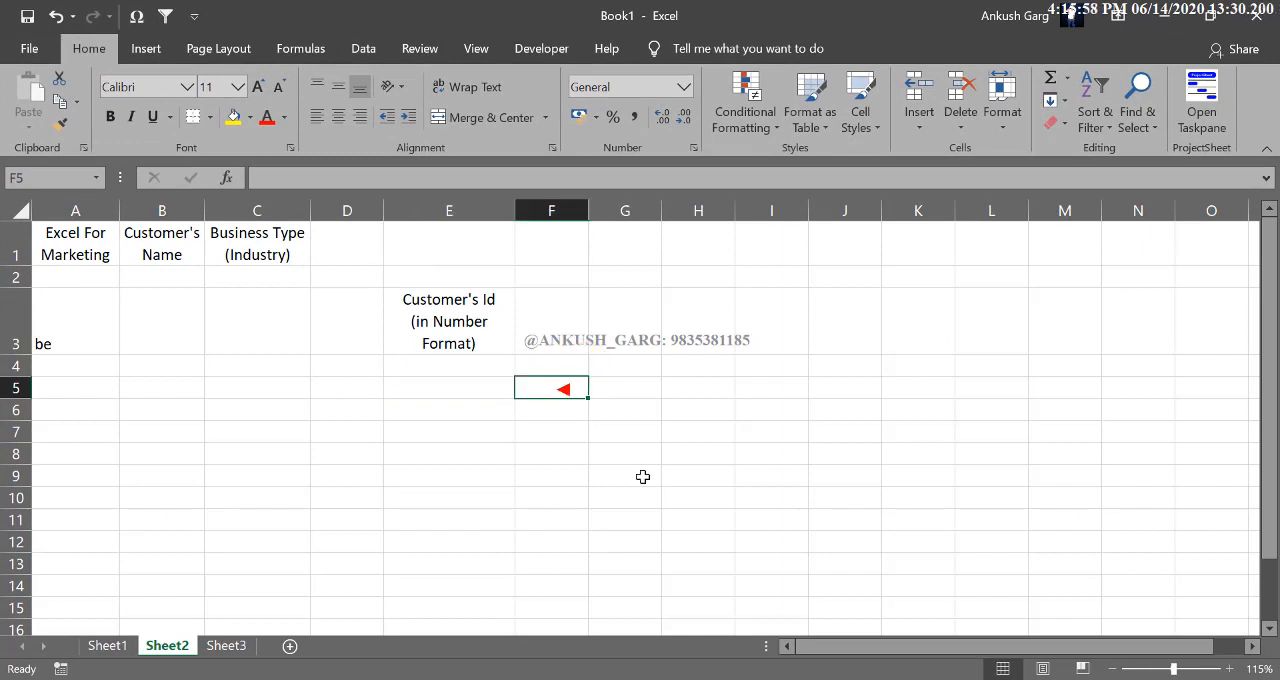
pyautogui.write('s.no')
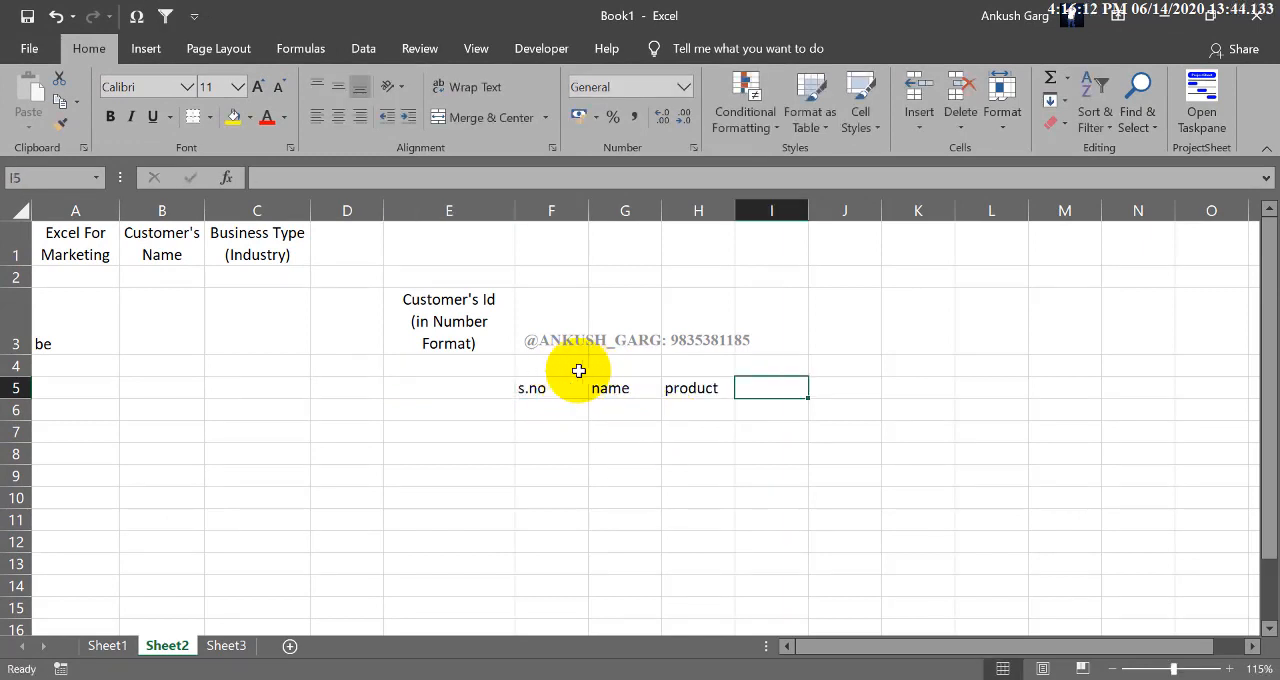
# Step: Merge and centre cells F4 to H4 above the three headings
pyautogui.moveTo(580, 368); pyautogui.dragTo(677, 366)
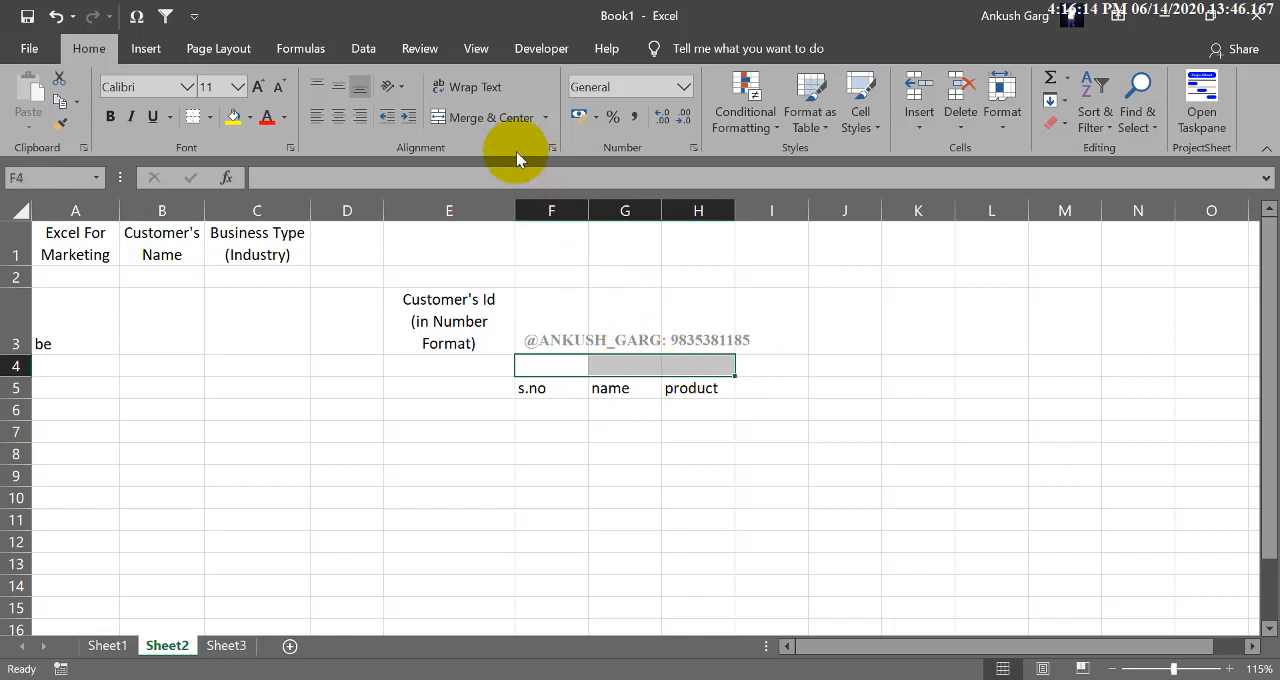
pyautogui.click(510, 120)
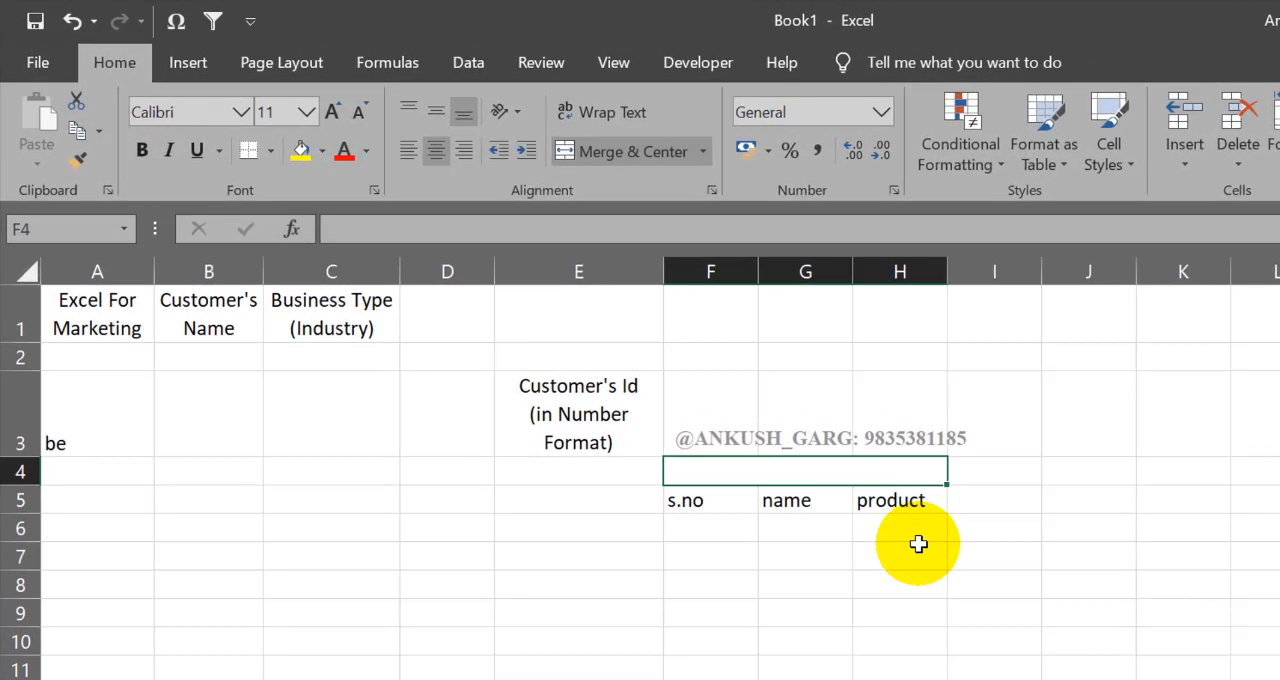
pyautogui.click(655, 157)
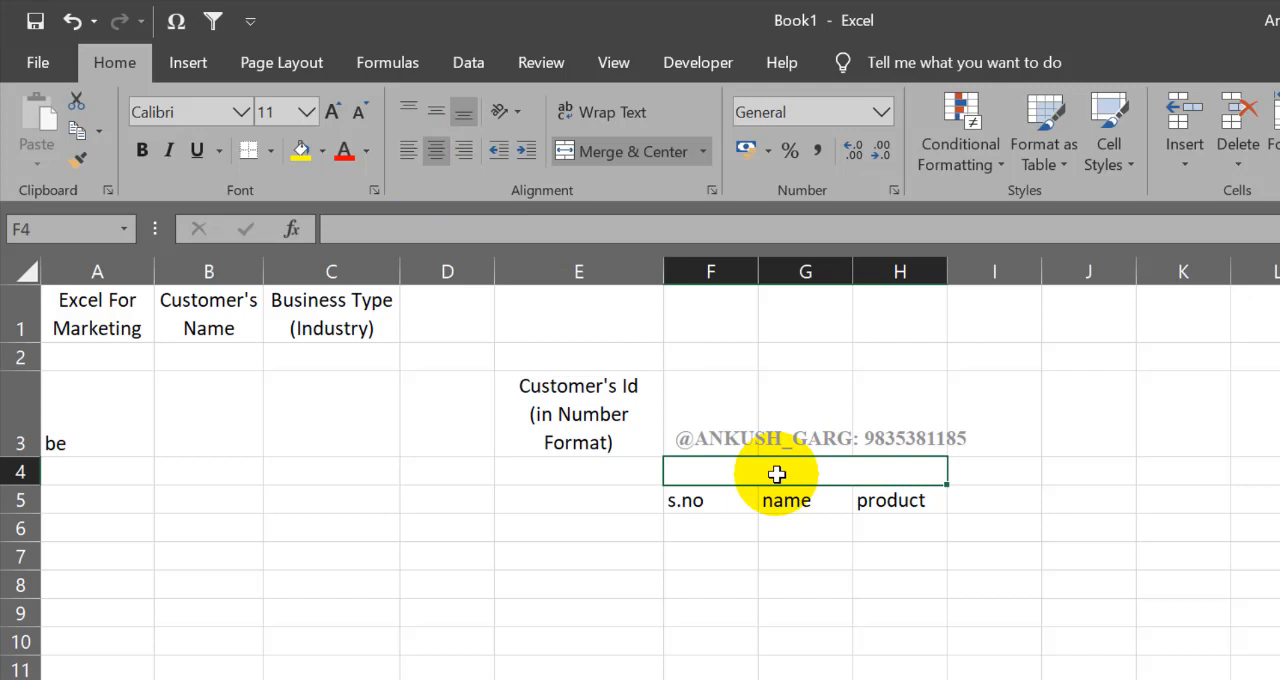
# Step: Enter product report as the title in the merged cell F4
pyautogui.write('prod')
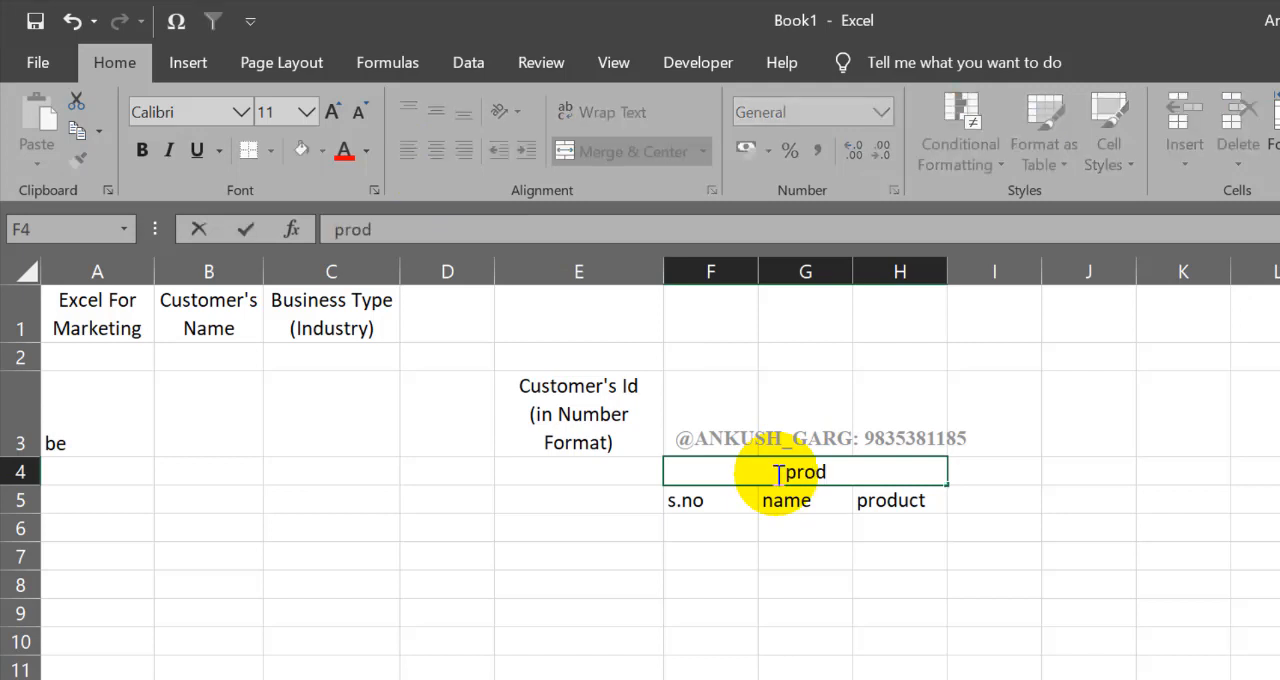
pyautogui.write('c')
pyautogui.press('BackSpace')
pyautogui.write('uct')
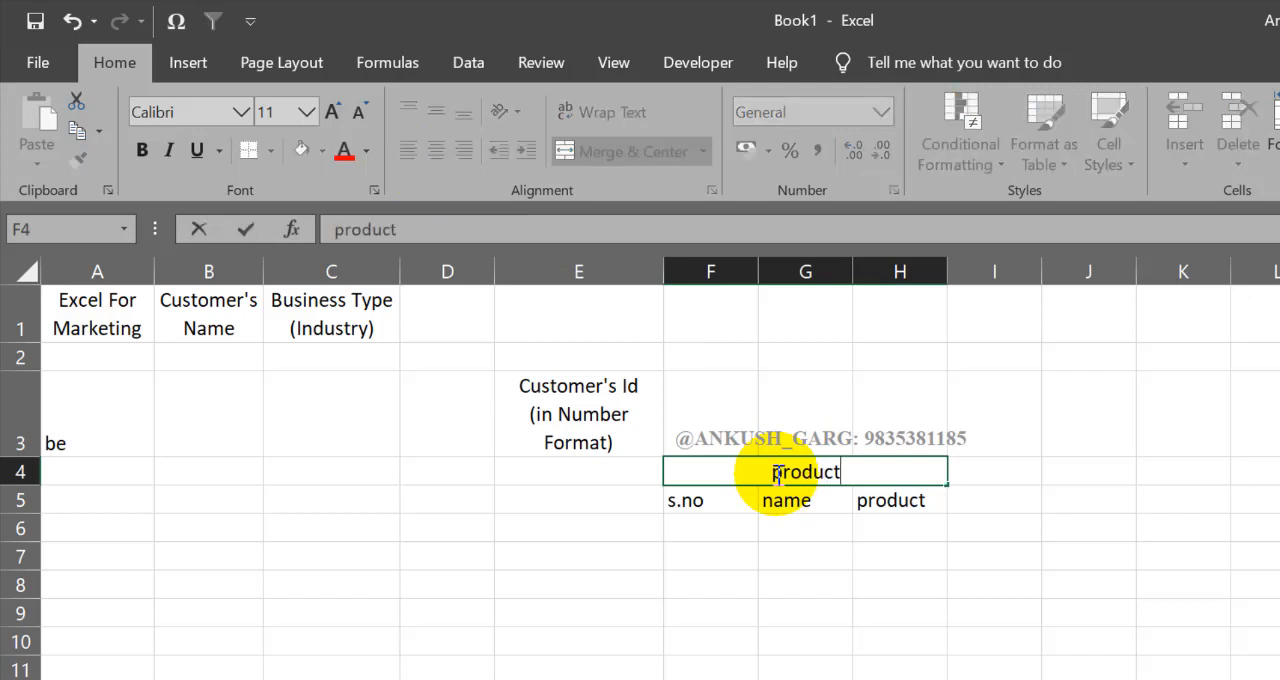
pyautogui.write(' report')
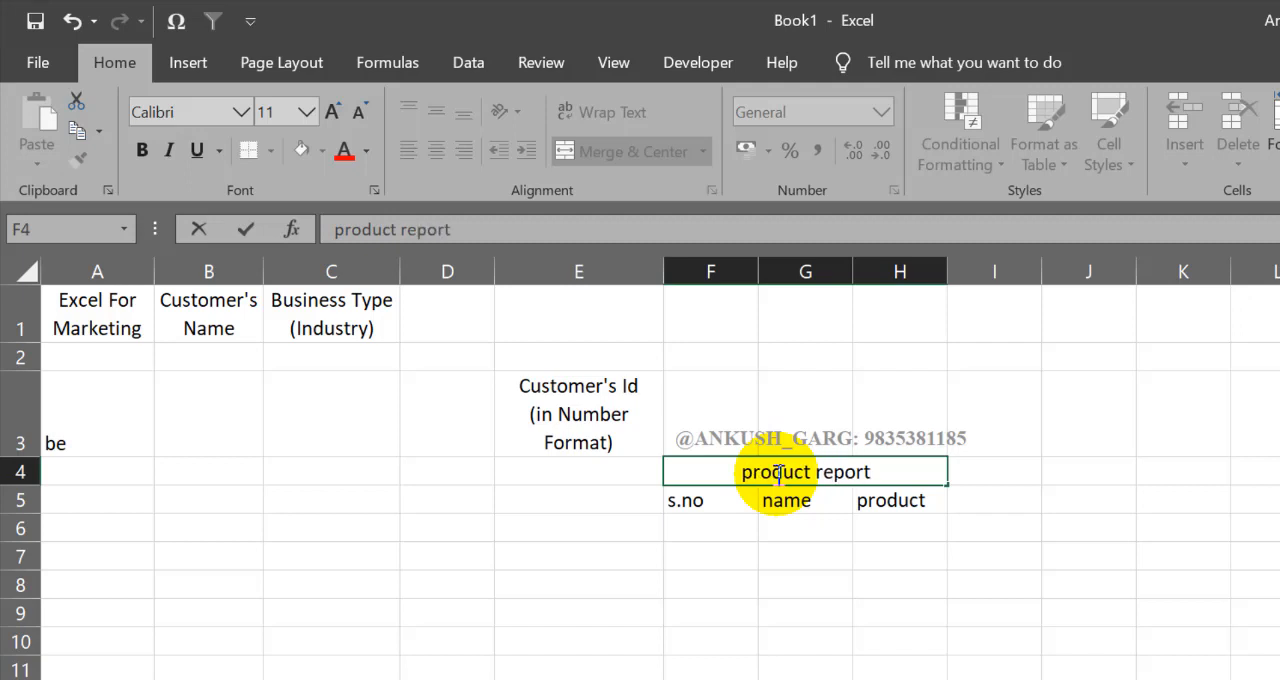
pyautogui.press('Return')
pyautogui.click(766, 476)
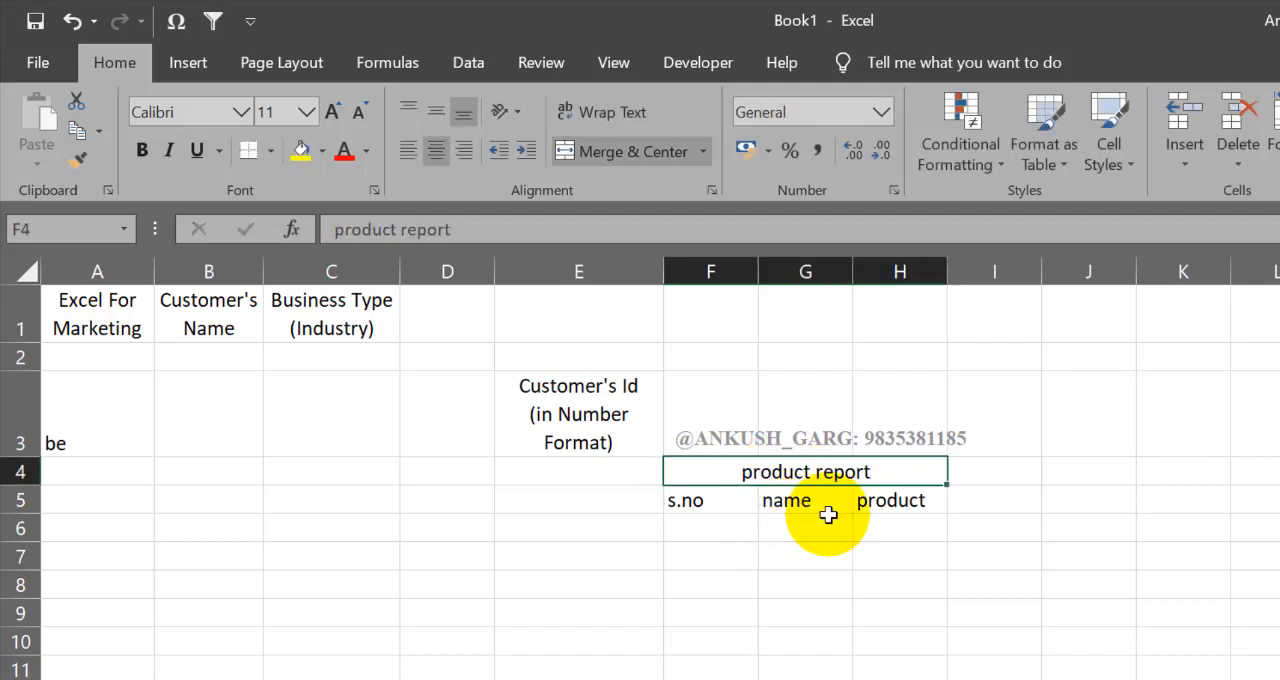
# Step: Merge cells F7 to H7 with the Merge Across option
pyautogui.moveTo(686, 557); pyautogui.dragTo(865, 555)
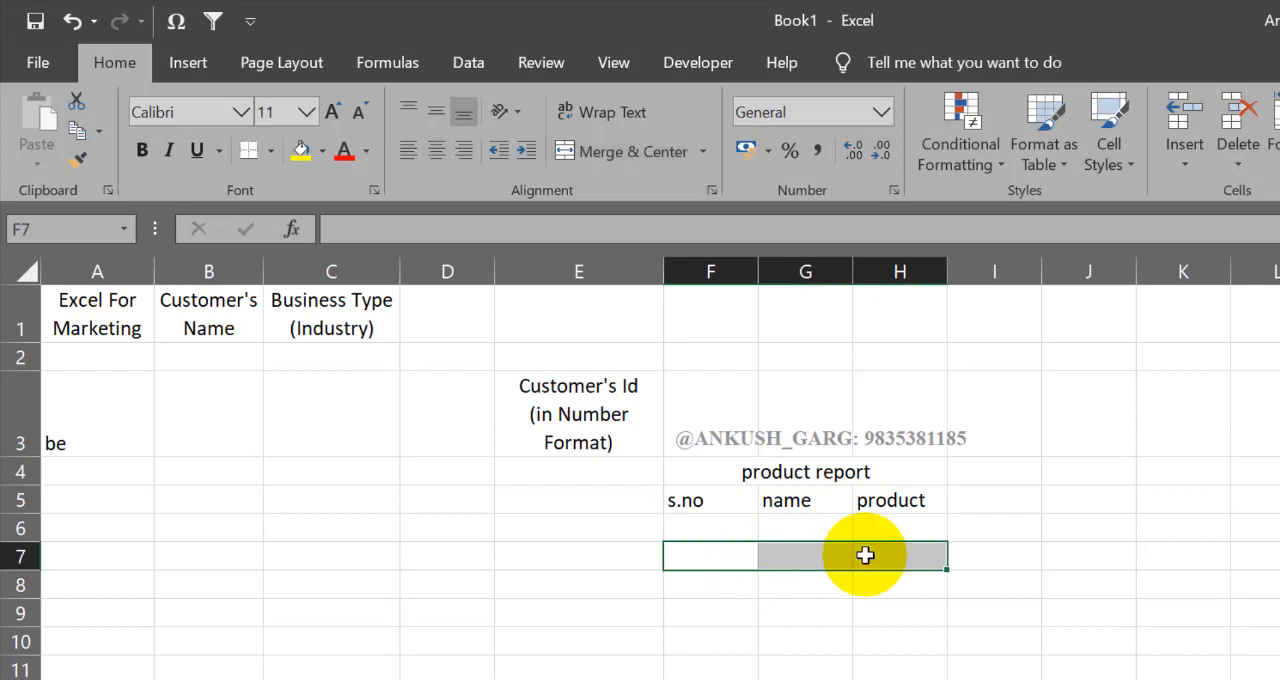
pyautogui.click(704, 152)
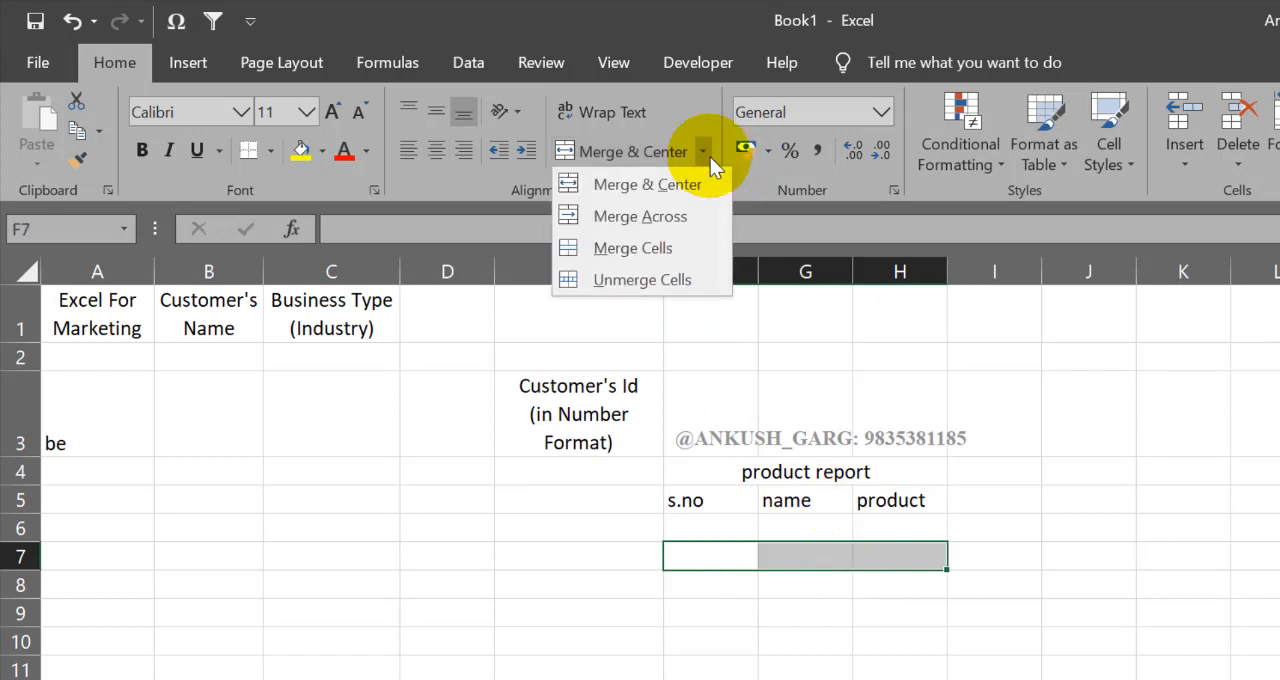
pyautogui.click(663, 222)
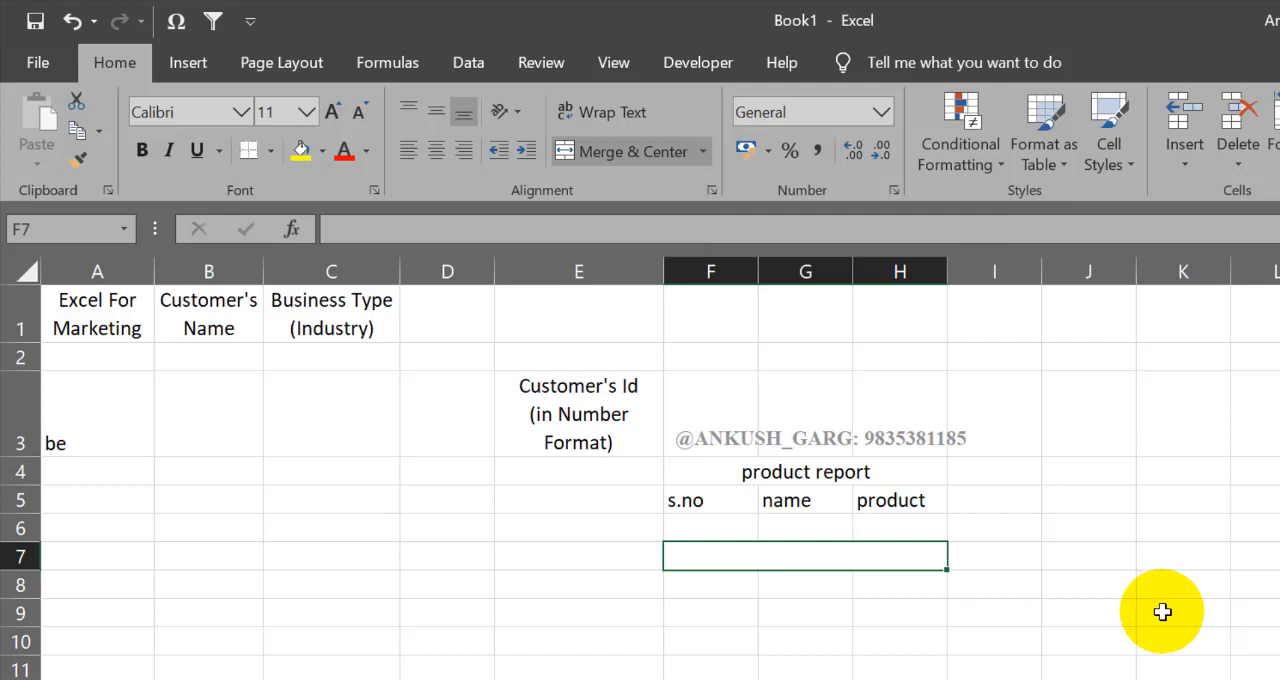
# Step: Enter product report in the merged cell F7 and compare its alignment with the title in F4
pyautogui.write('product re')
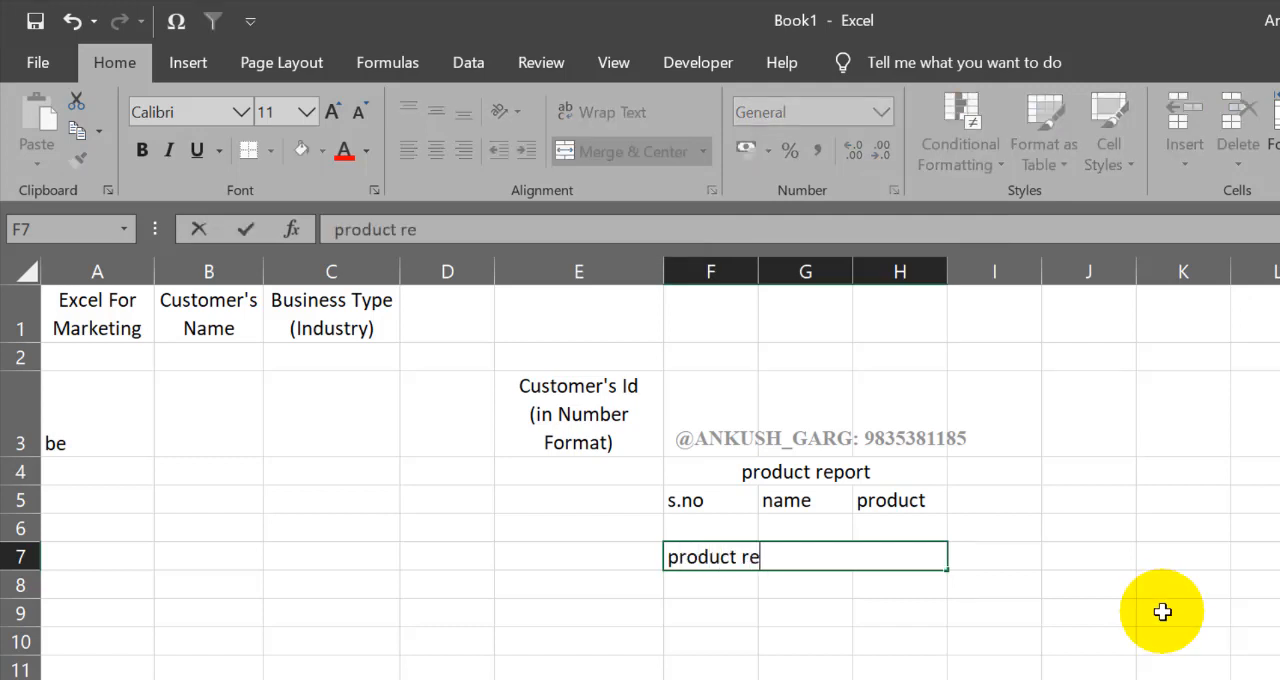
pyautogui.write('port')
pyautogui.press('Return')
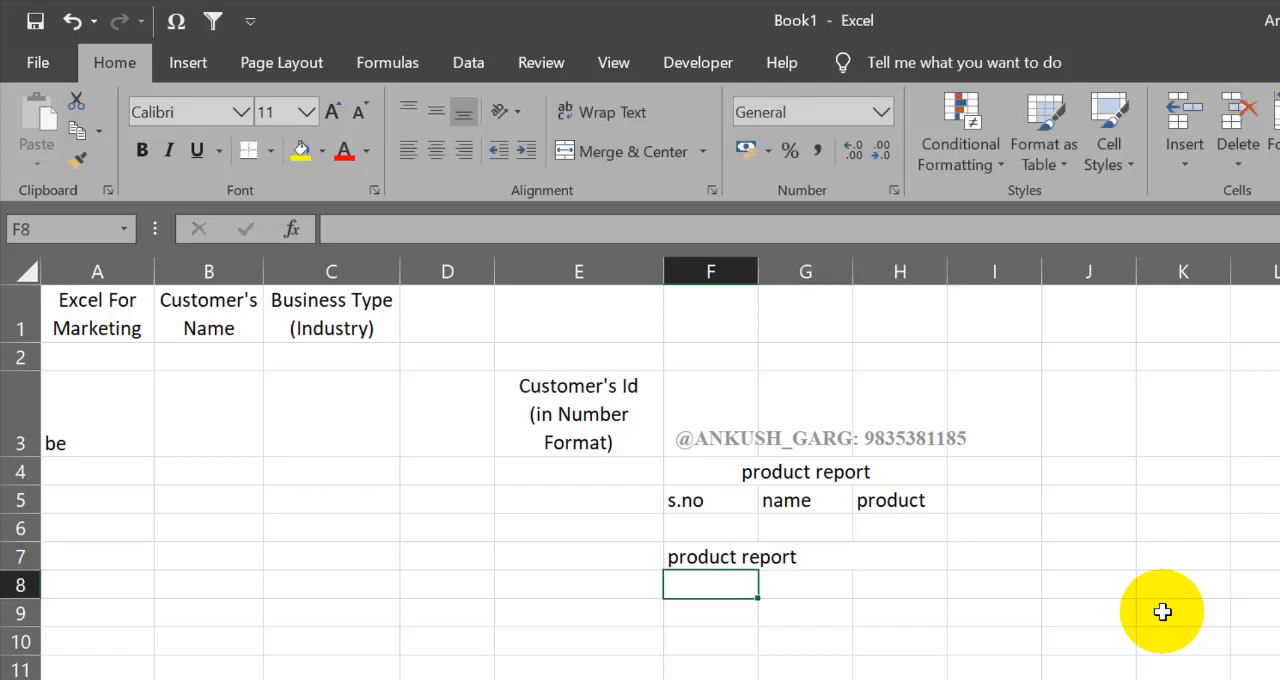
pyautogui.click(780, 555)
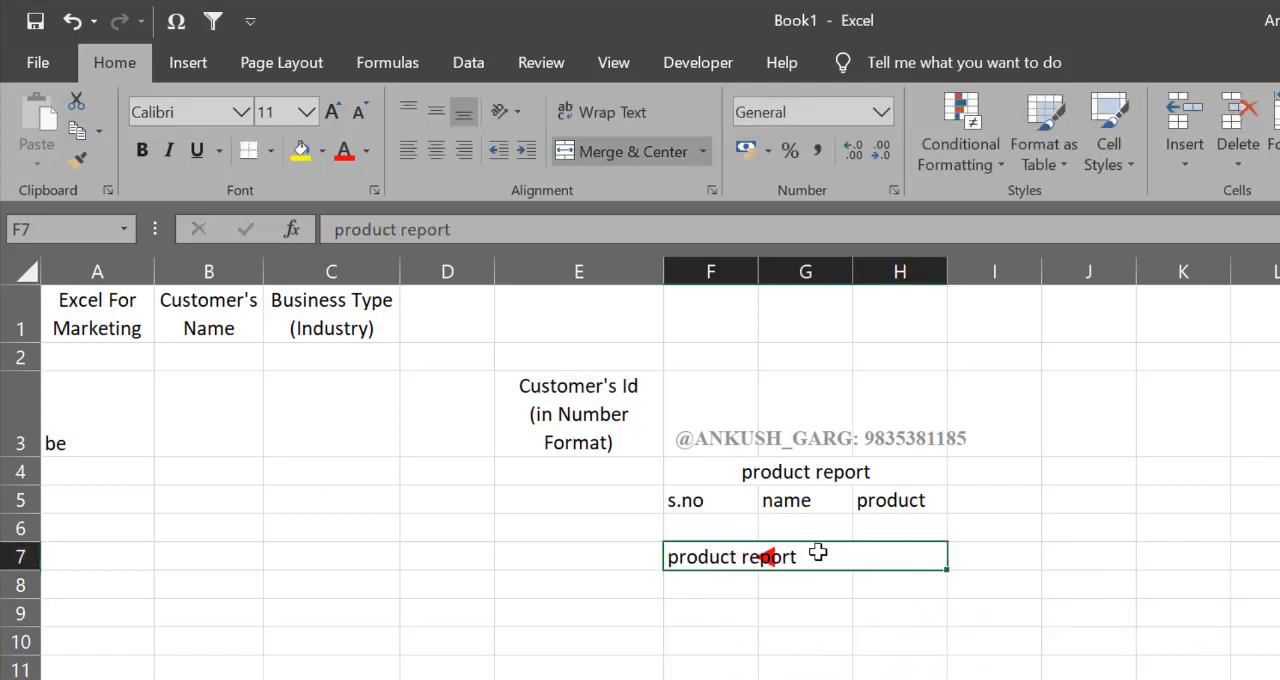
pyautogui.click(760, 476)
pyautogui.click(806, 471)
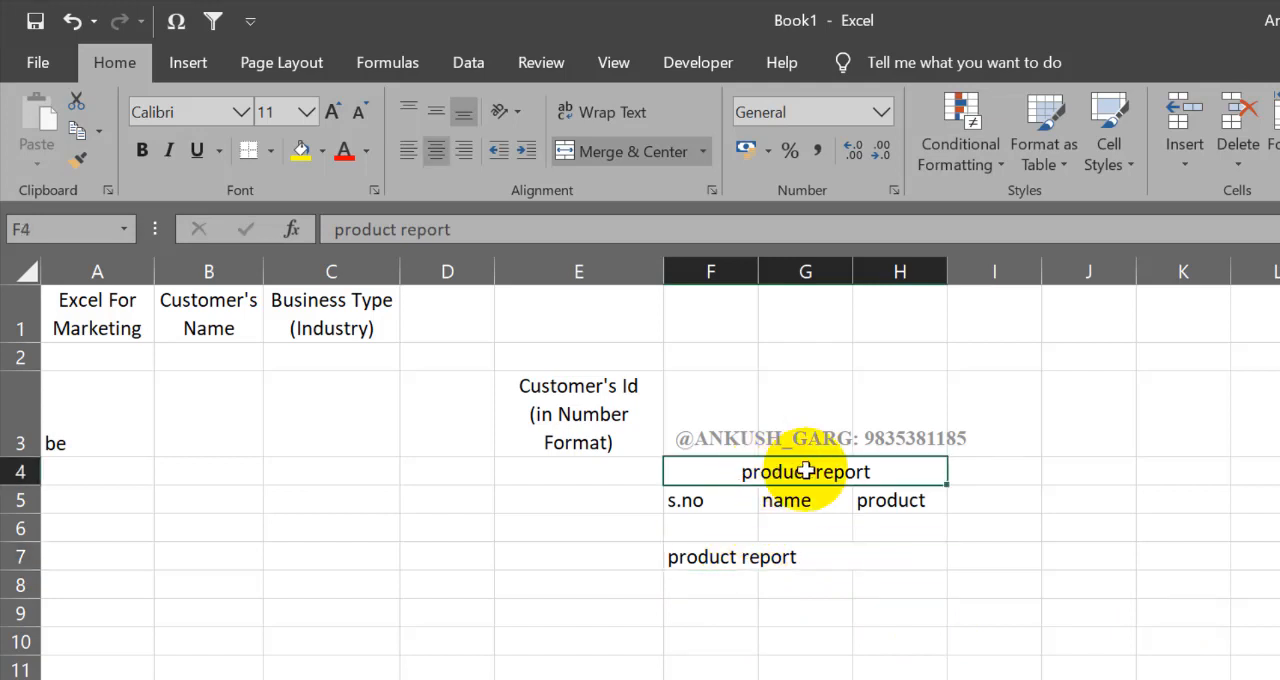
# Step: Merge cells F10 to H10 with the Merge Cells option
pyautogui.moveTo(754, 640); pyautogui.dragTo(890, 638)
pyautogui.click(702, 155)
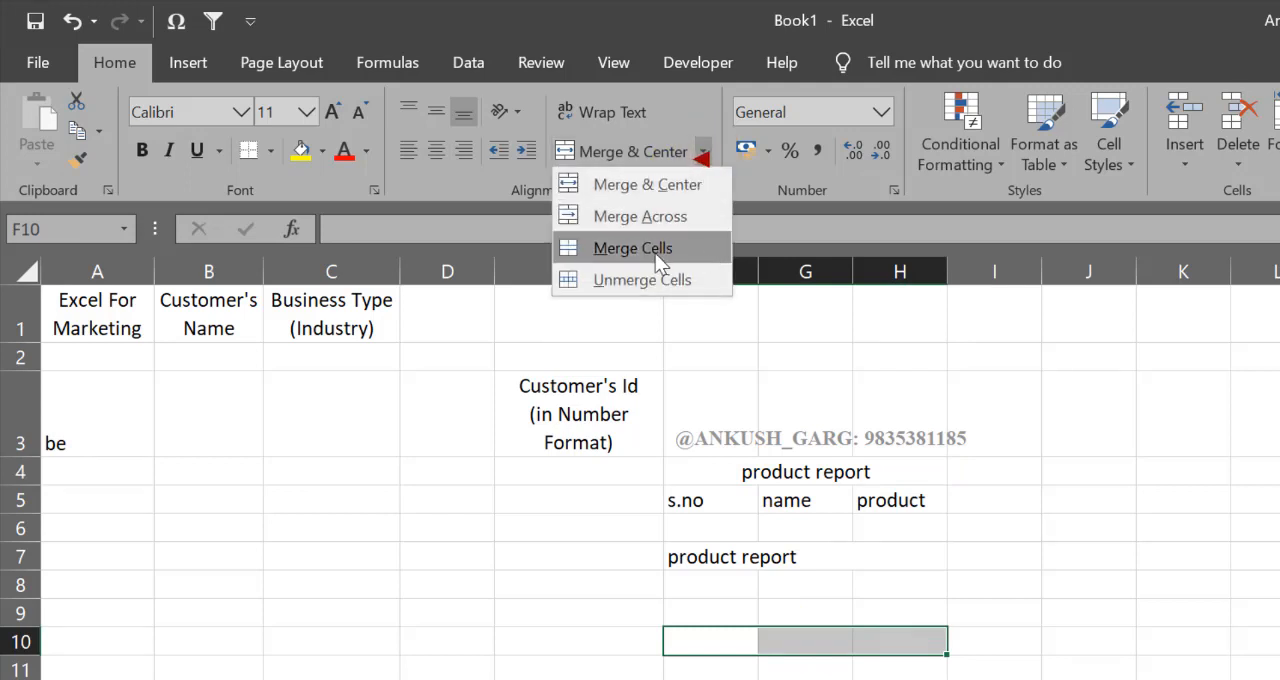
pyautogui.click(673, 250)
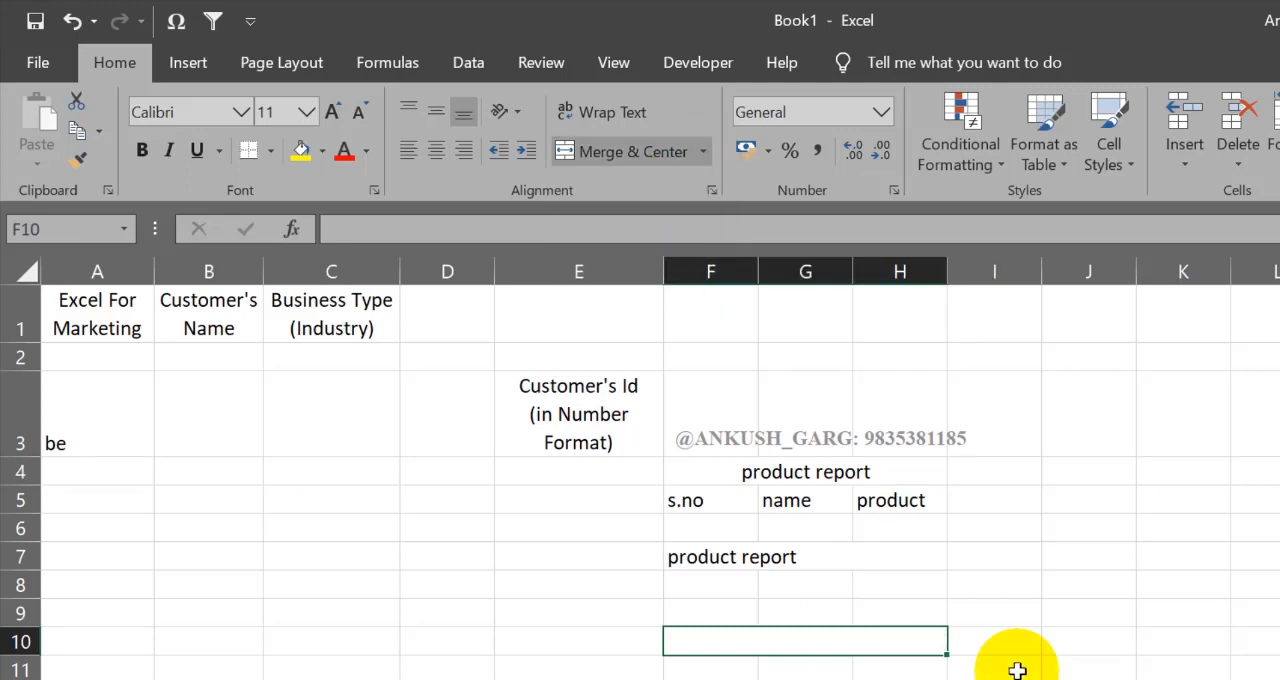
# Step: Enter product in the merged cell F10
pyautogui.write('produc')
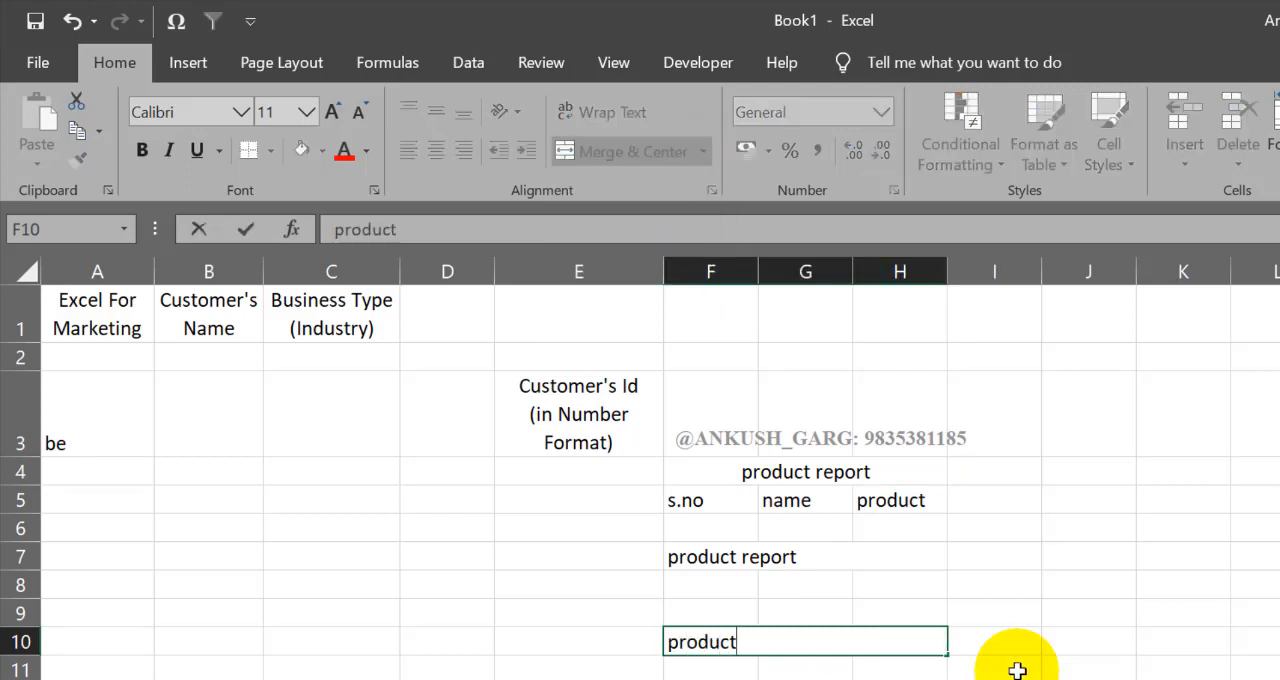
pyautogui.write('t')
pyautogui.press('Return')
pyautogui.click(806, 641)
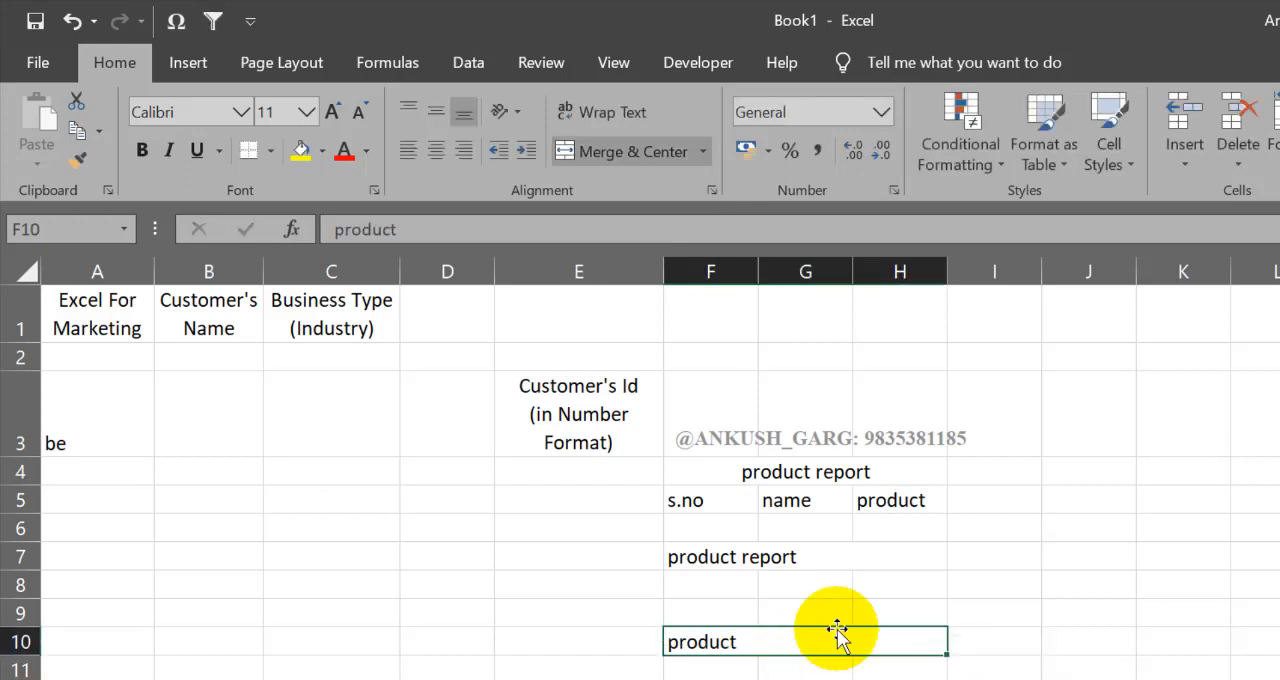
# Step: Number the rows from 1 to 5 in cells I5 to I9
pyautogui.click(704, 152)
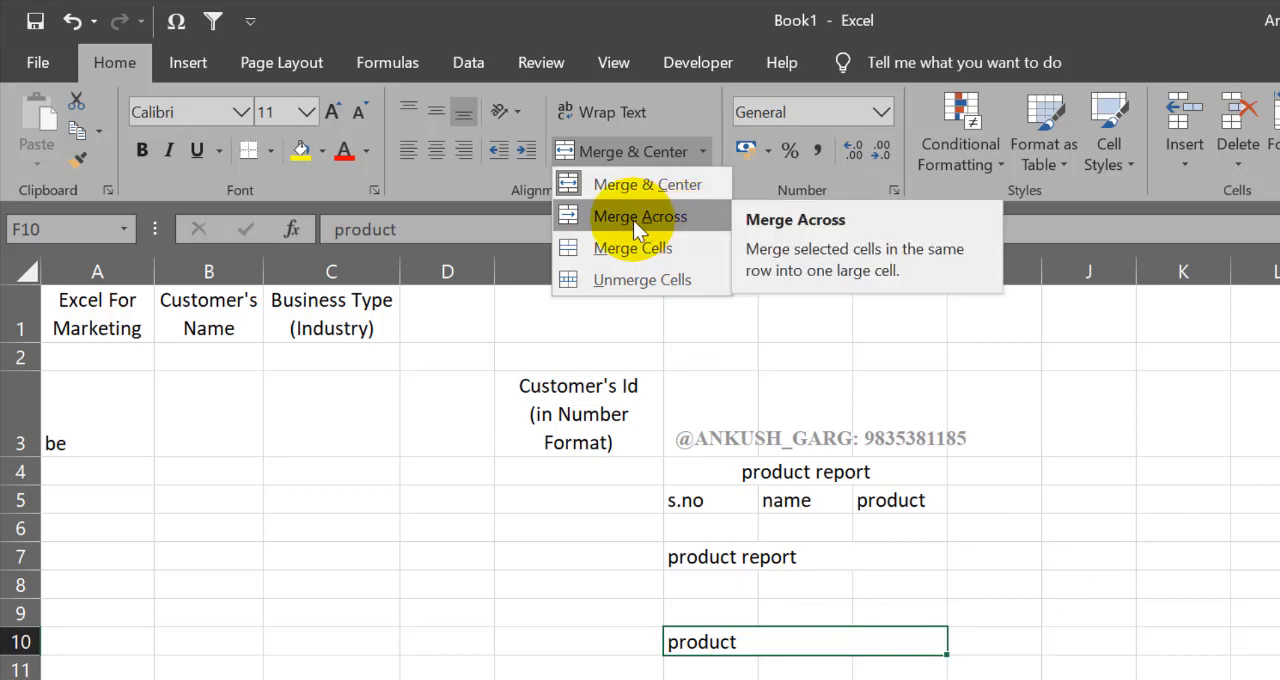
pyautogui.click(1111, 486)
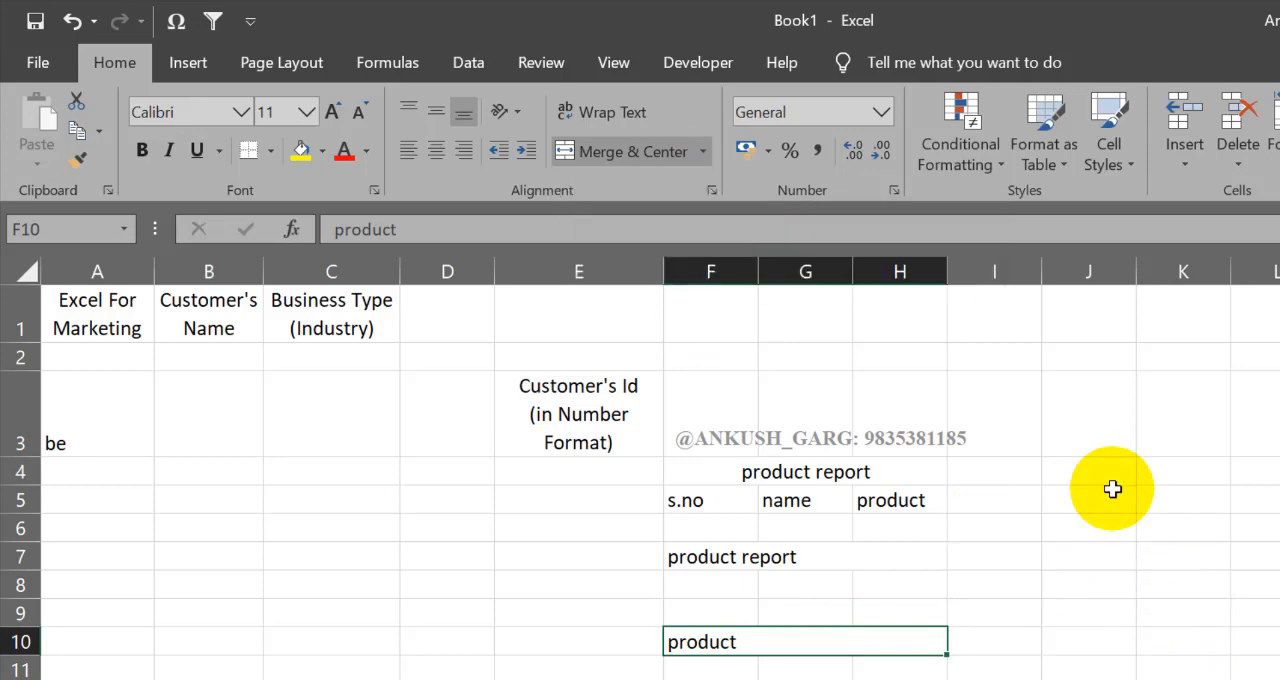
pyautogui.moveTo(1097, 494); pyautogui.dragTo(1269, 634)
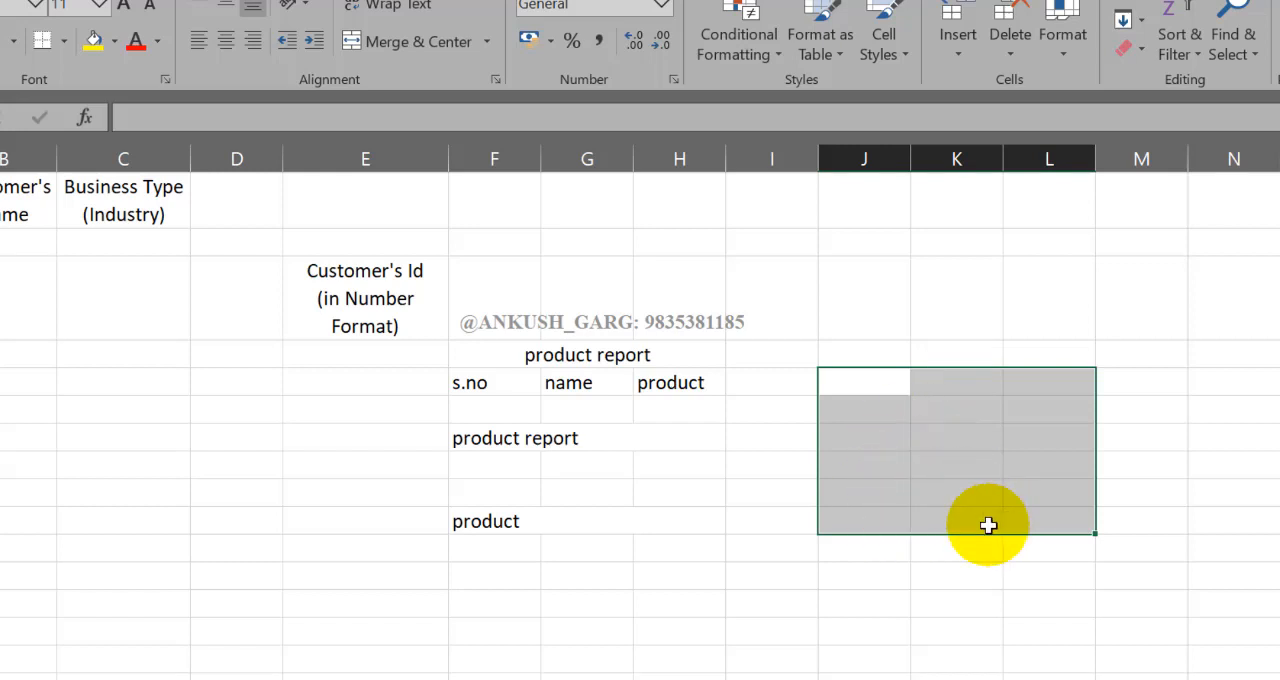
pyautogui.write('1')
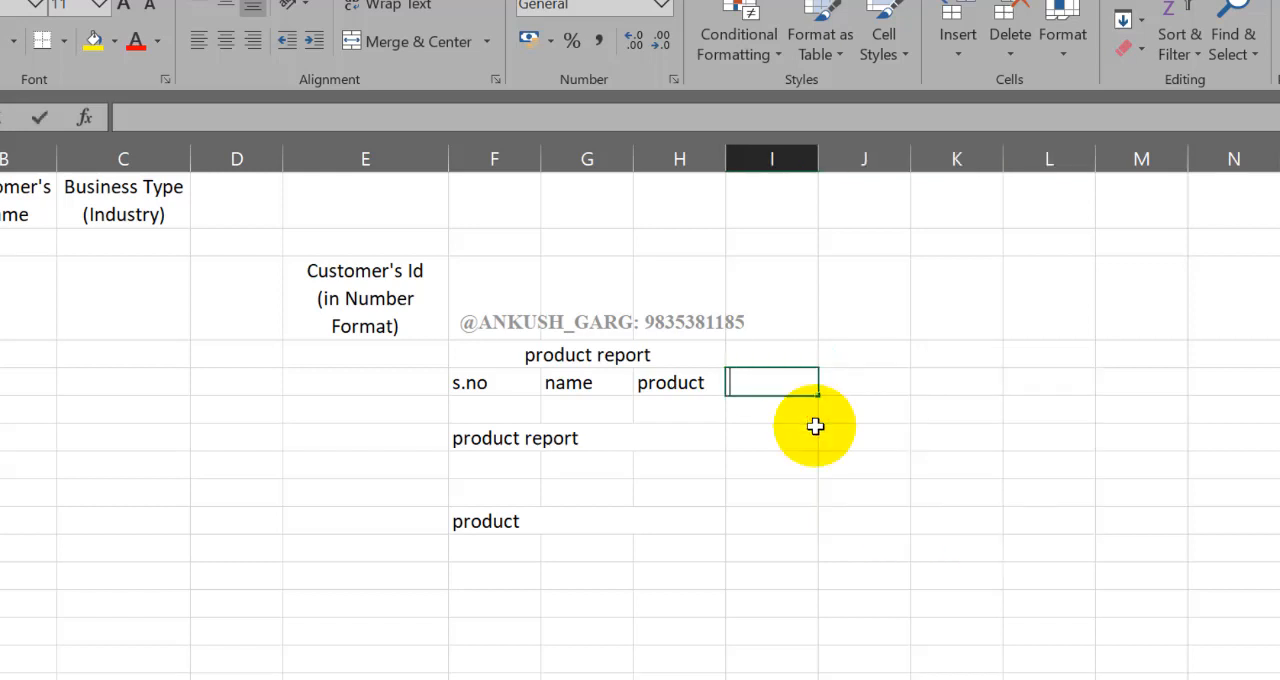
pyautogui.press('Return')
pyautogui.write('3')
pyautogui.press('Return')
pyautogui.write('4')
pyautogui.hotkey('ctrl', 'Return')
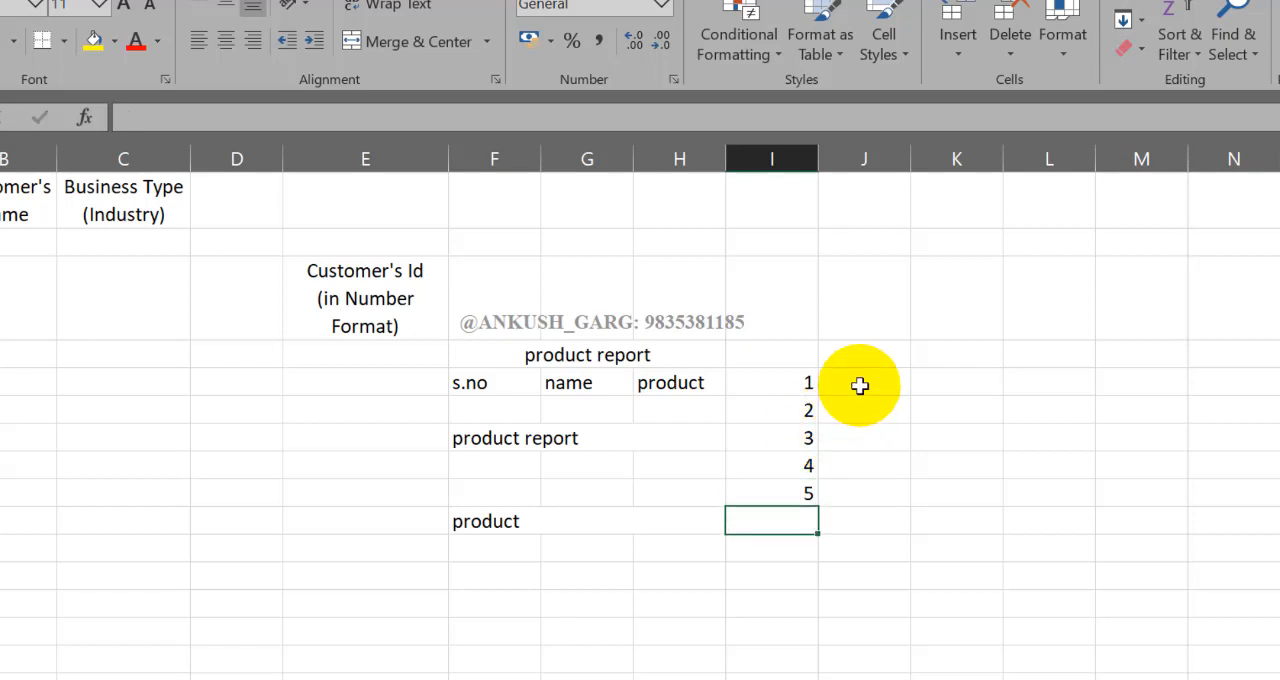
pyautogui.moveTo(860, 385); pyautogui.dragTo(1030, 383)
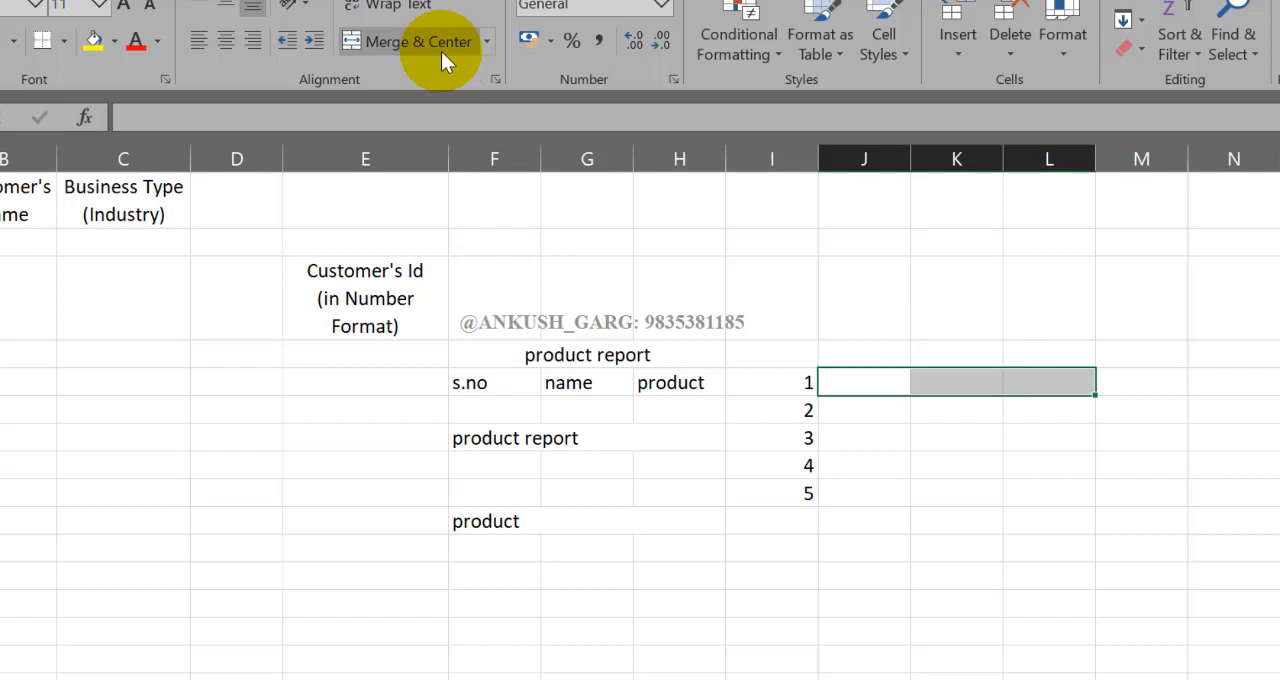
pyautogui.moveTo(886, 417); pyautogui.dragTo(1060, 440)
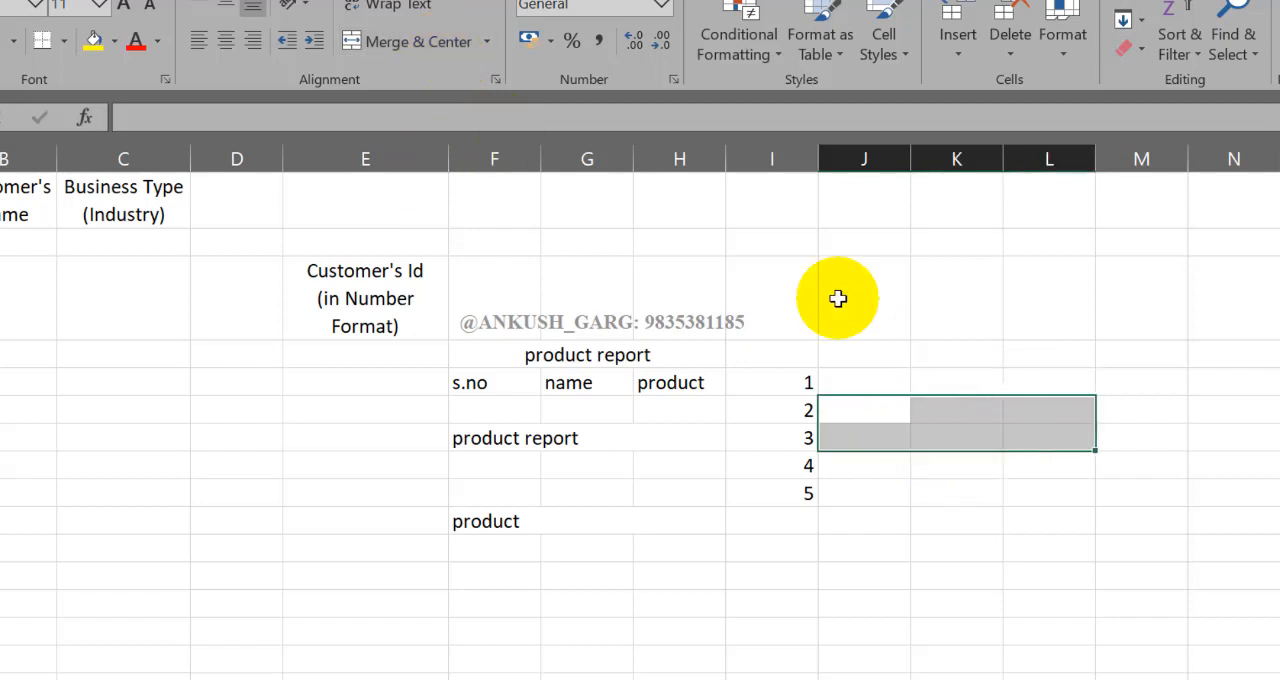
pyautogui.click(890, 378)
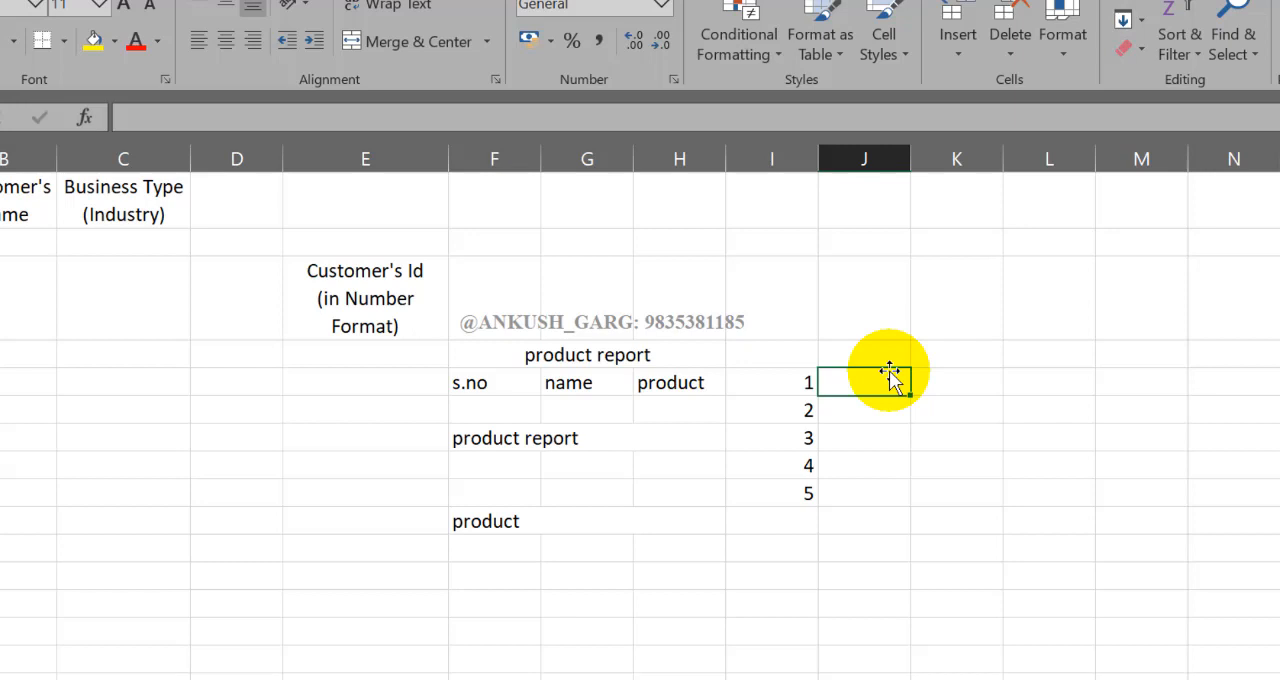
pyautogui.moveTo(889, 380); pyautogui.dragTo(1000, 383)
pyautogui.click(487, 42)
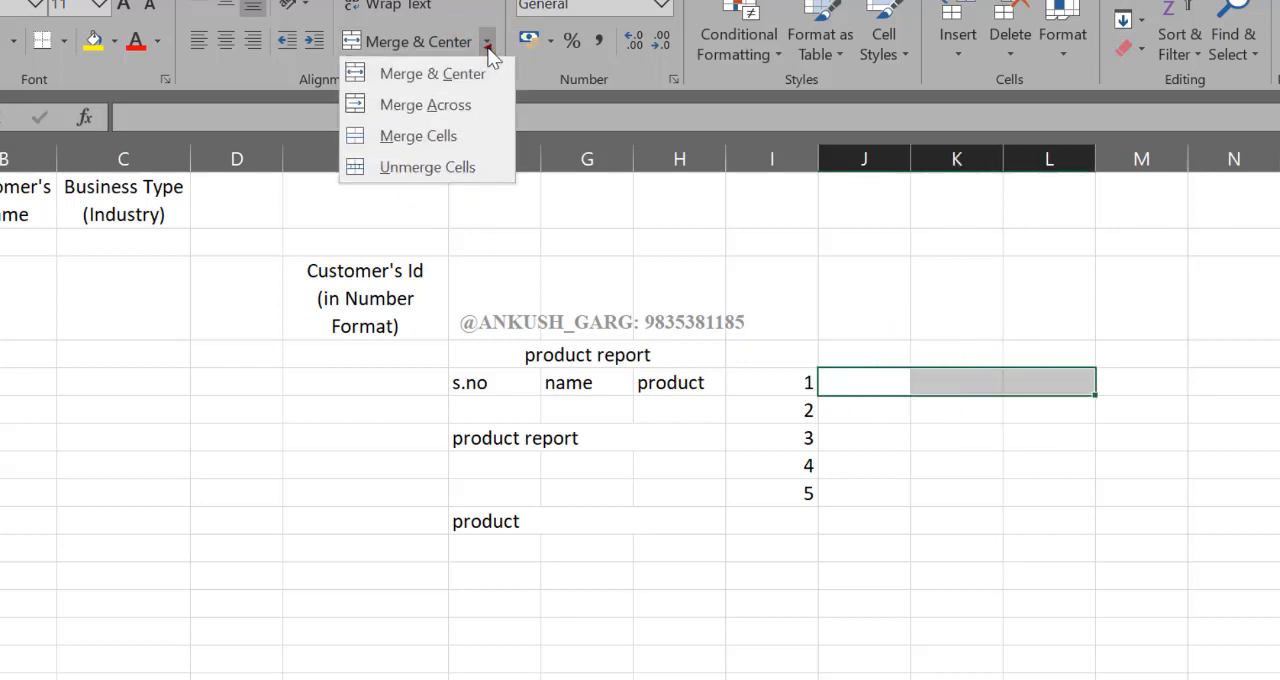
pyautogui.click(878, 446)
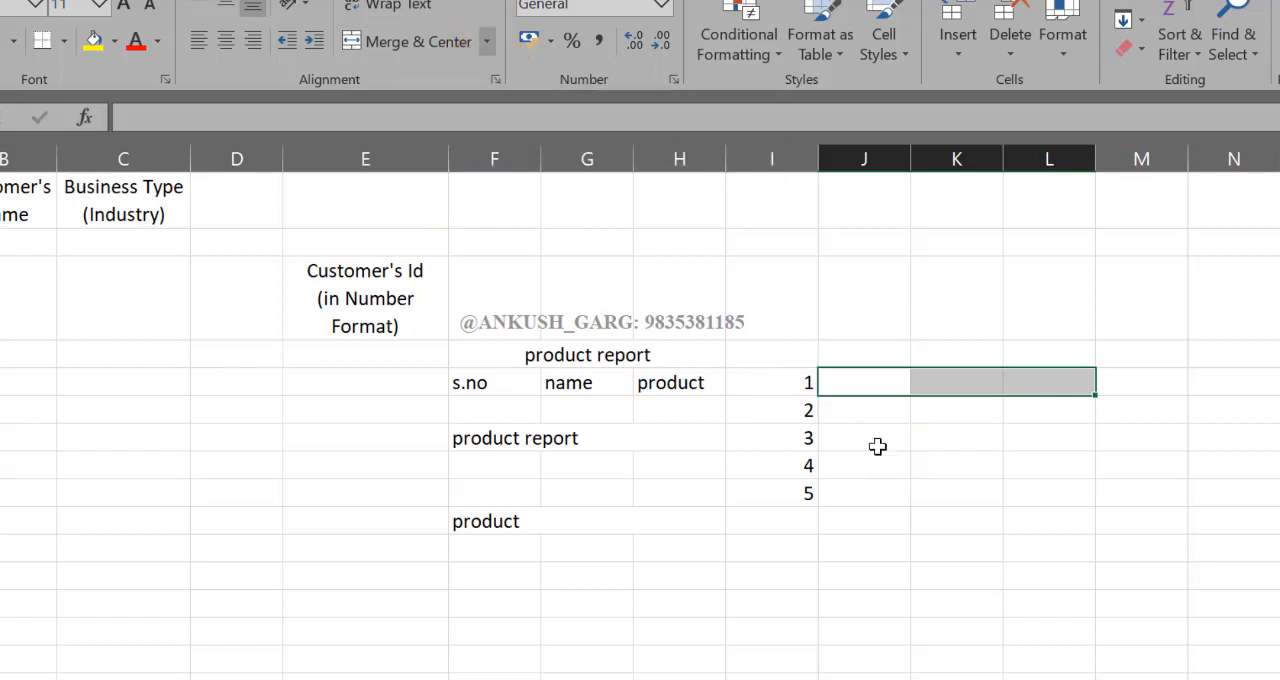
# Step: Merge columns J to L separately in each of rows 5 to 9 with Merge Across, and check the first two merged rows
pyautogui.moveTo(882, 382); pyautogui.dragTo(1037, 492)
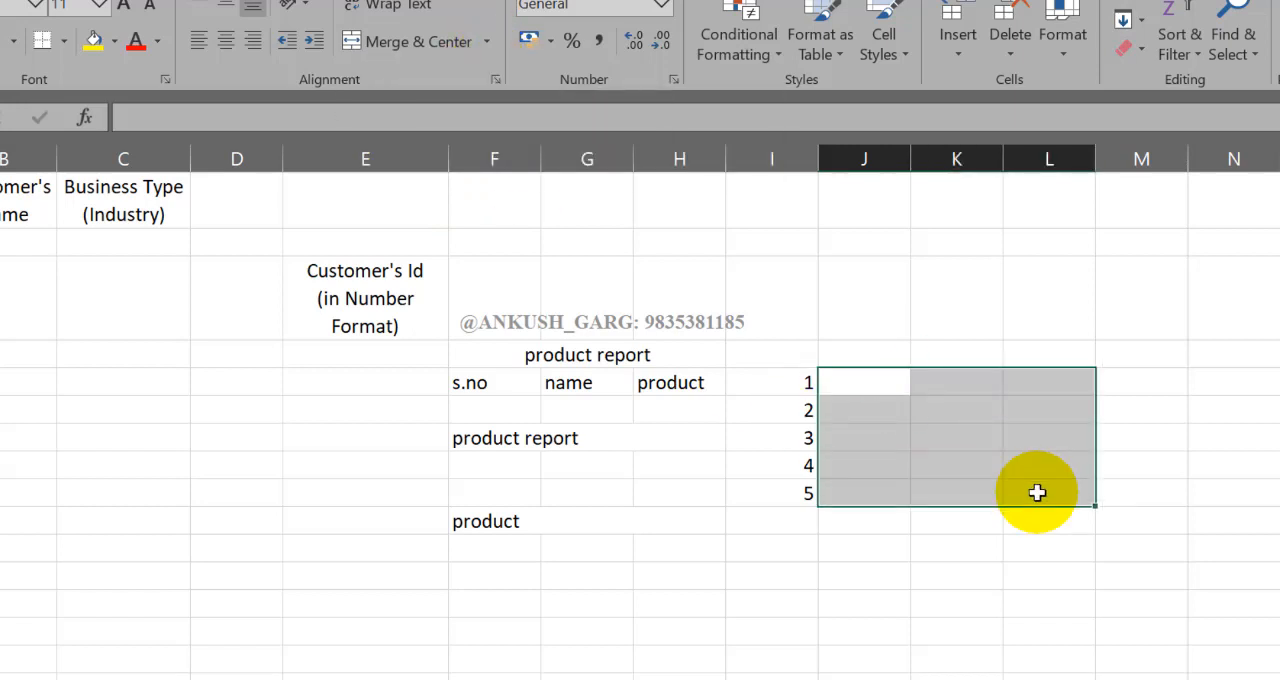
pyautogui.click(487, 42)
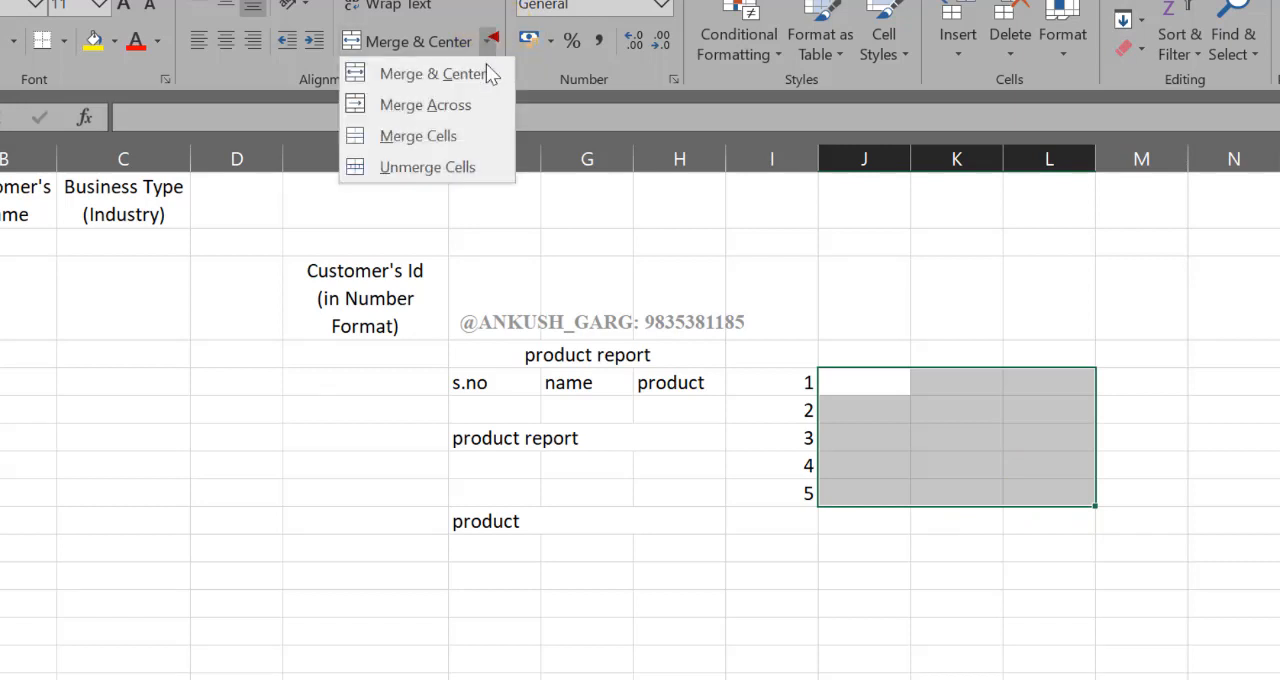
pyautogui.click(466, 105)
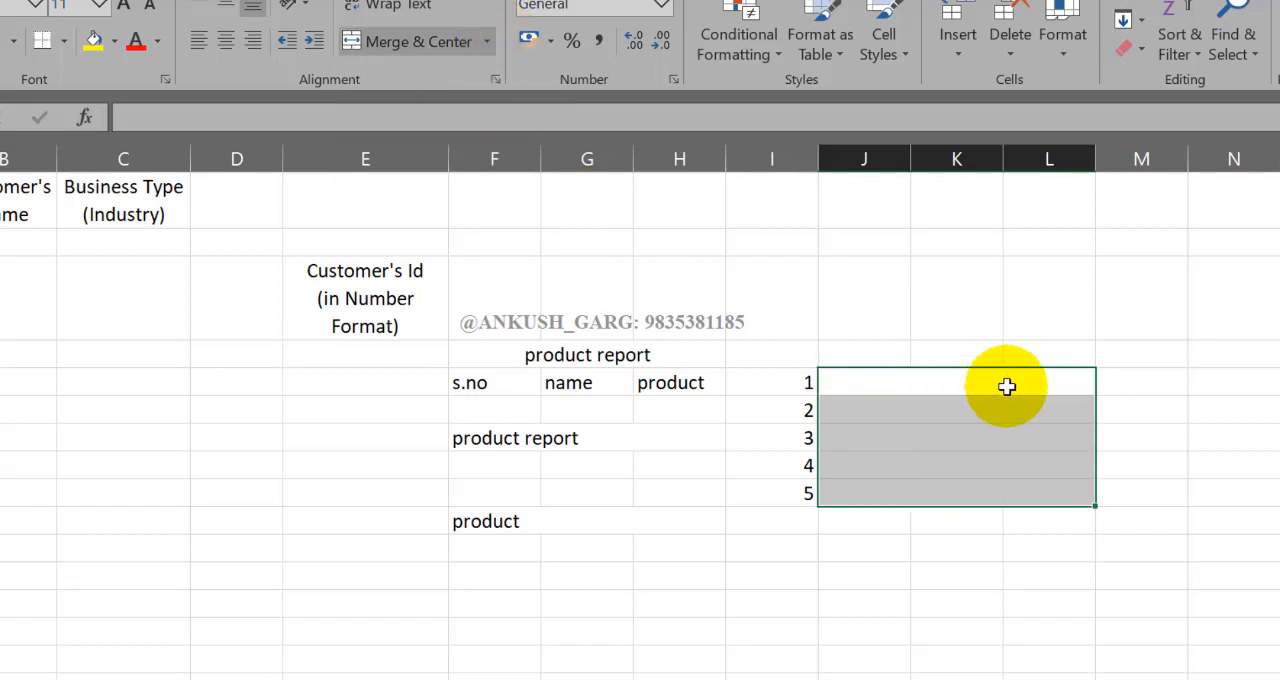
pyautogui.click(855, 384)
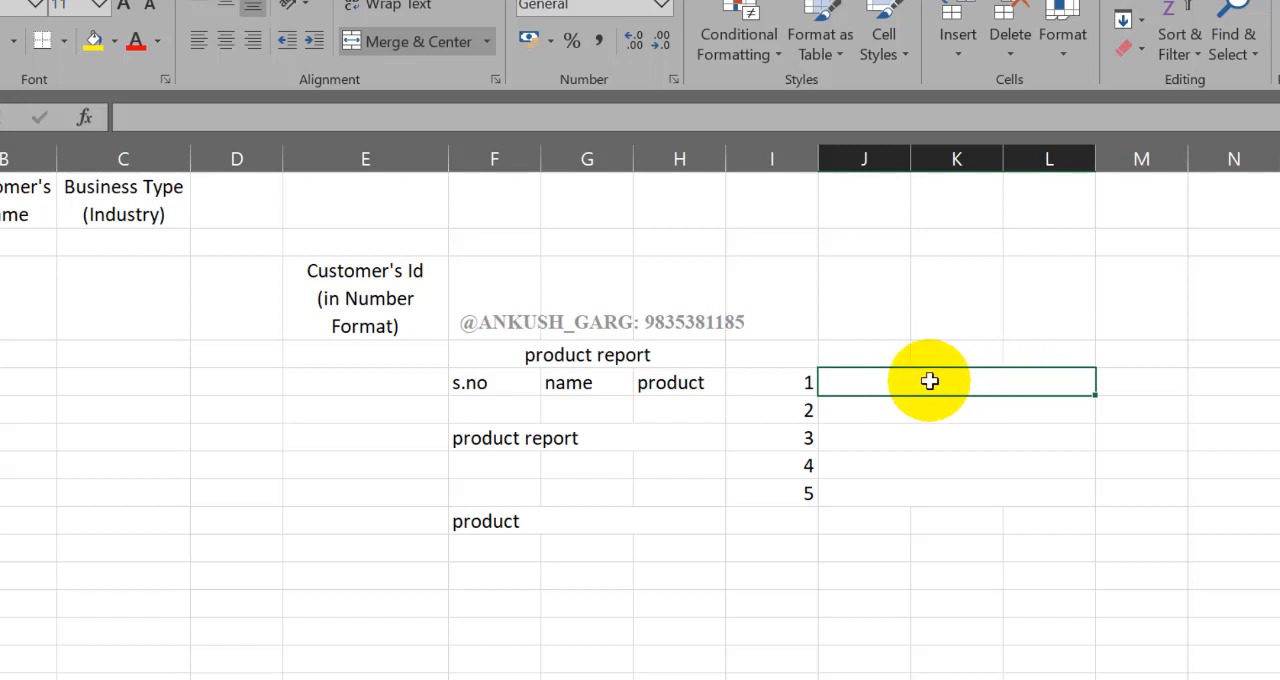
pyautogui.click(962, 407)
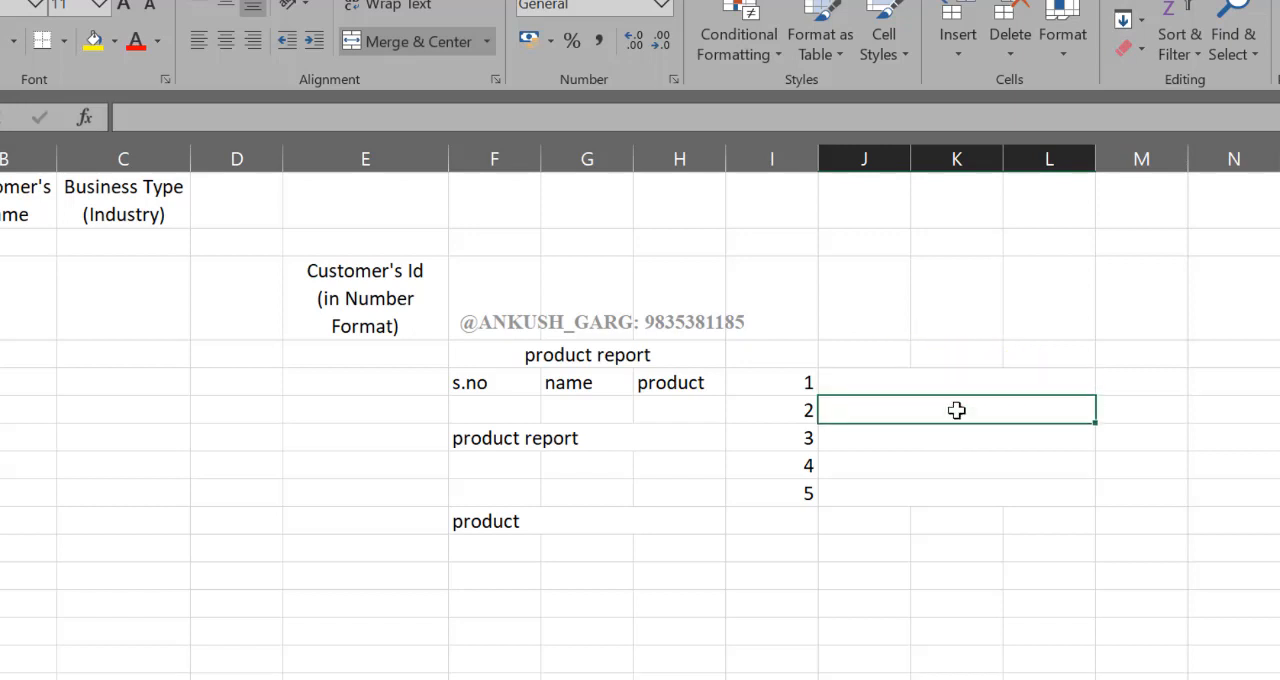
# Step: Enter the row numbers 1 and 2 in cells E14 and E15
pyautogui.scroll(-3, 1012, 410)
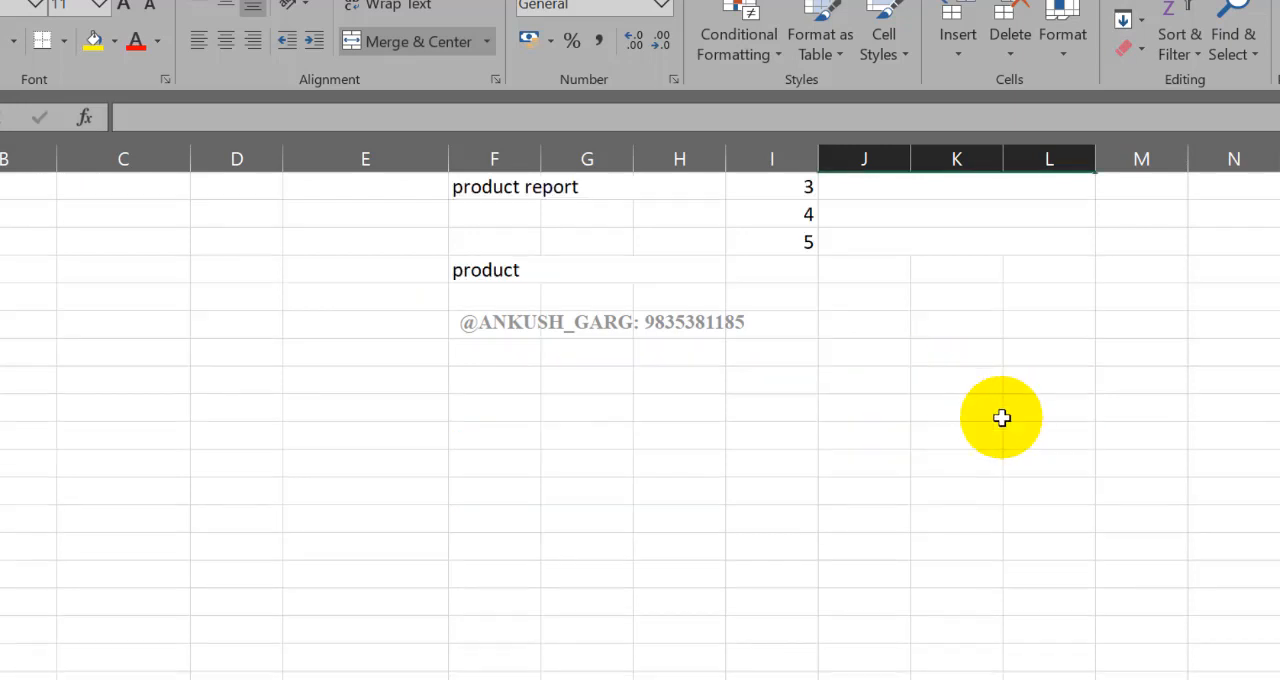
pyautogui.click(443, 380)
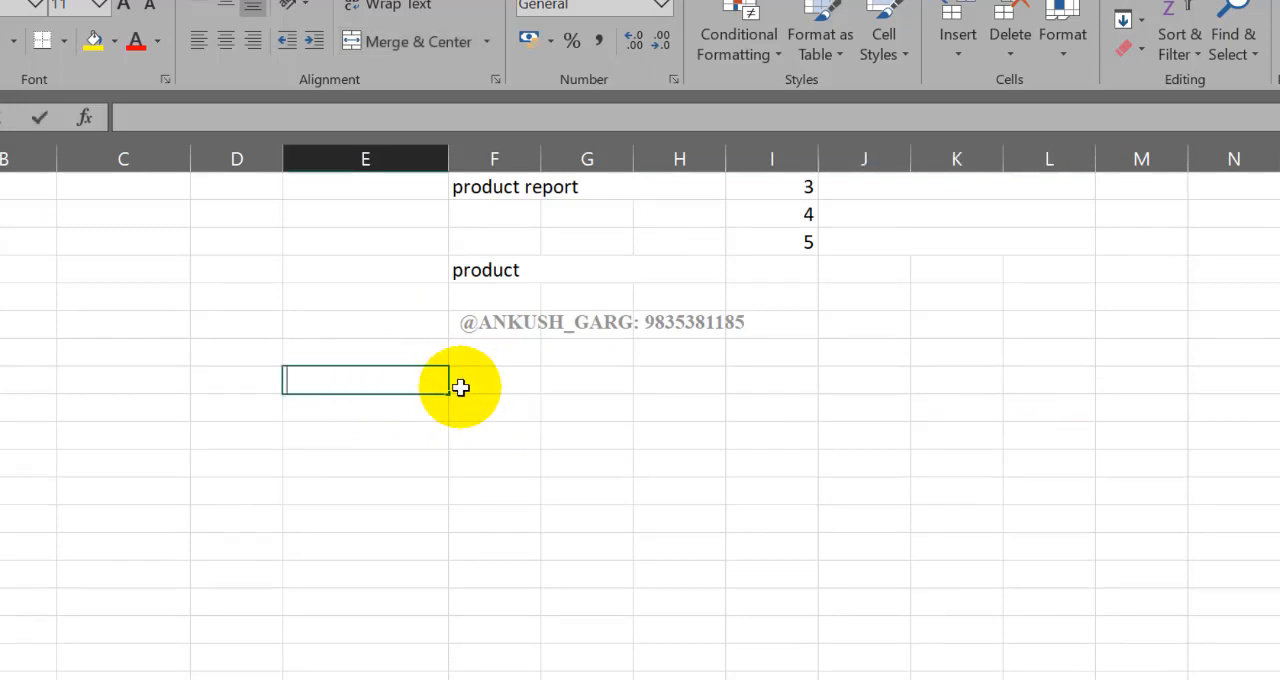
pyautogui.write('1')
pyautogui.press('Return')
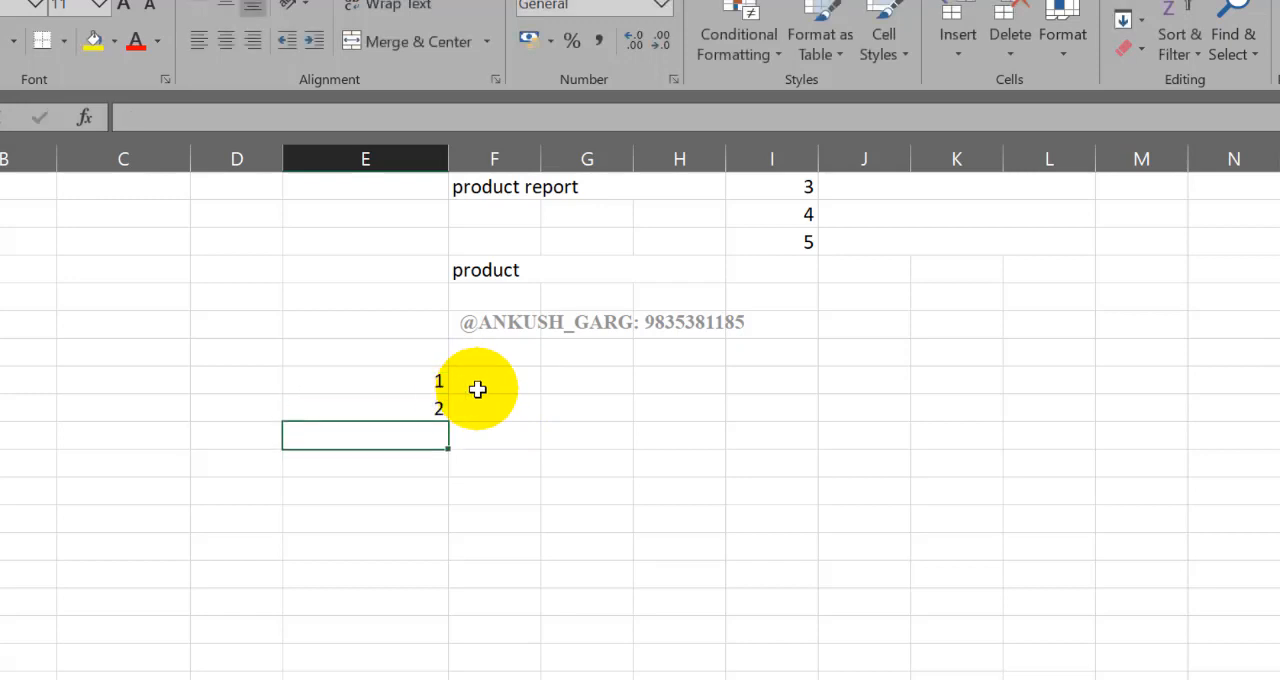
# Step: Merge the range F14 to J15 row by row with Merge Across, and check both merged rows
pyautogui.moveTo(520, 378); pyautogui.dragTo(846, 405)
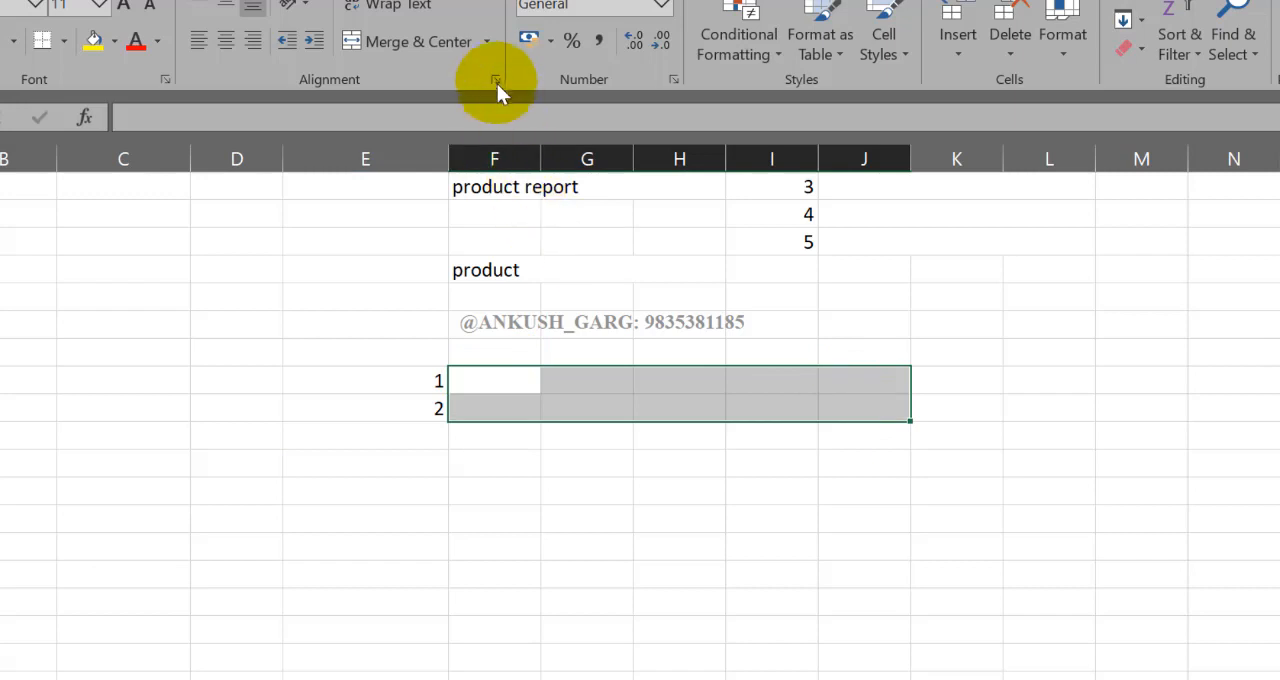
pyautogui.click(488, 42)
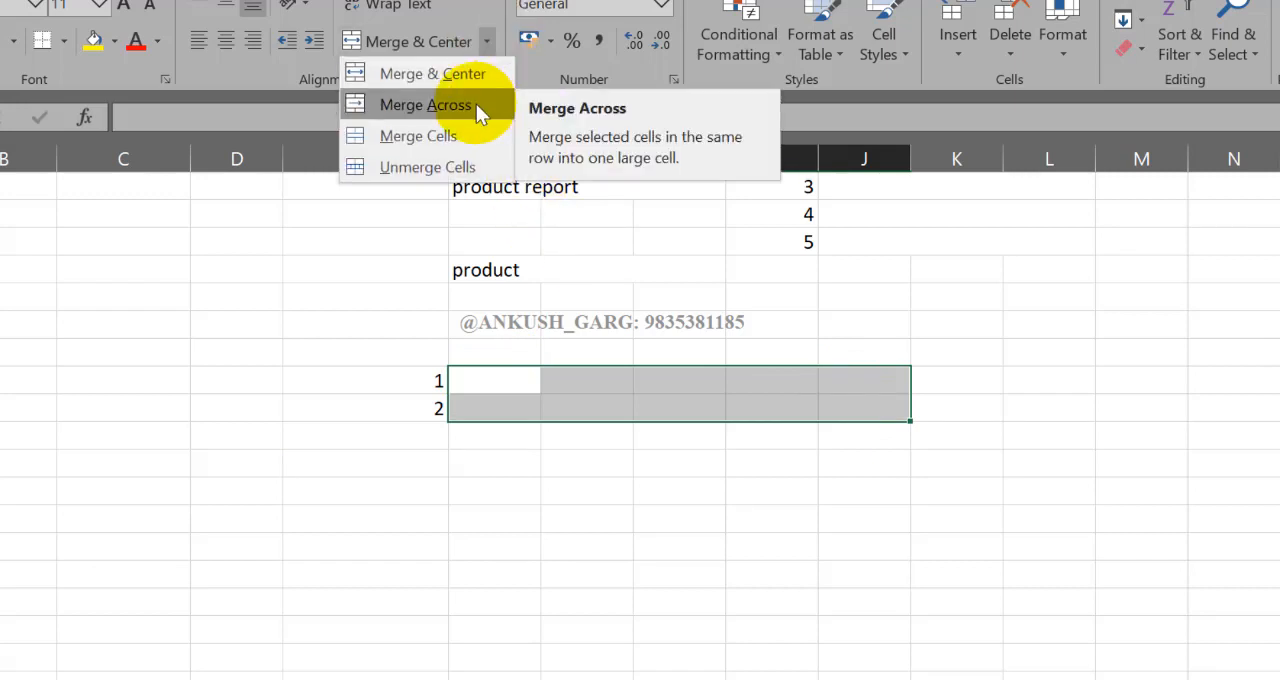
pyautogui.click(476, 104)
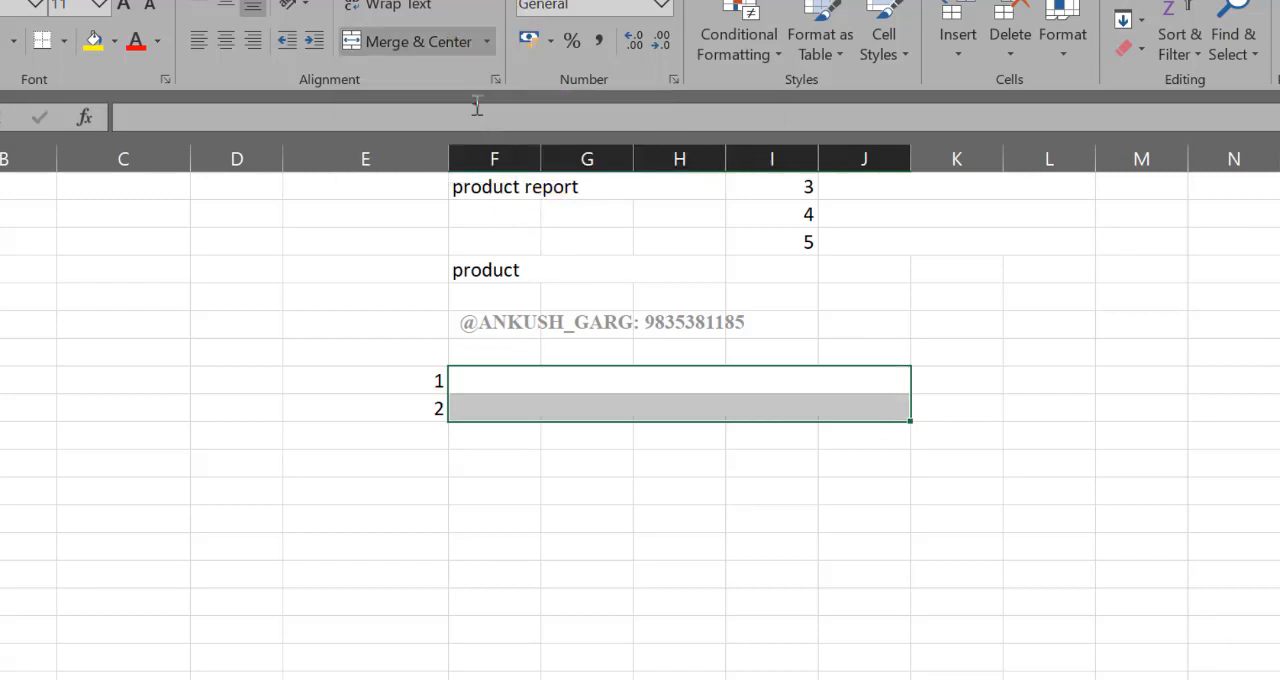
pyautogui.click(694, 381)
pyautogui.click(688, 406)
pyautogui.click(692, 386)
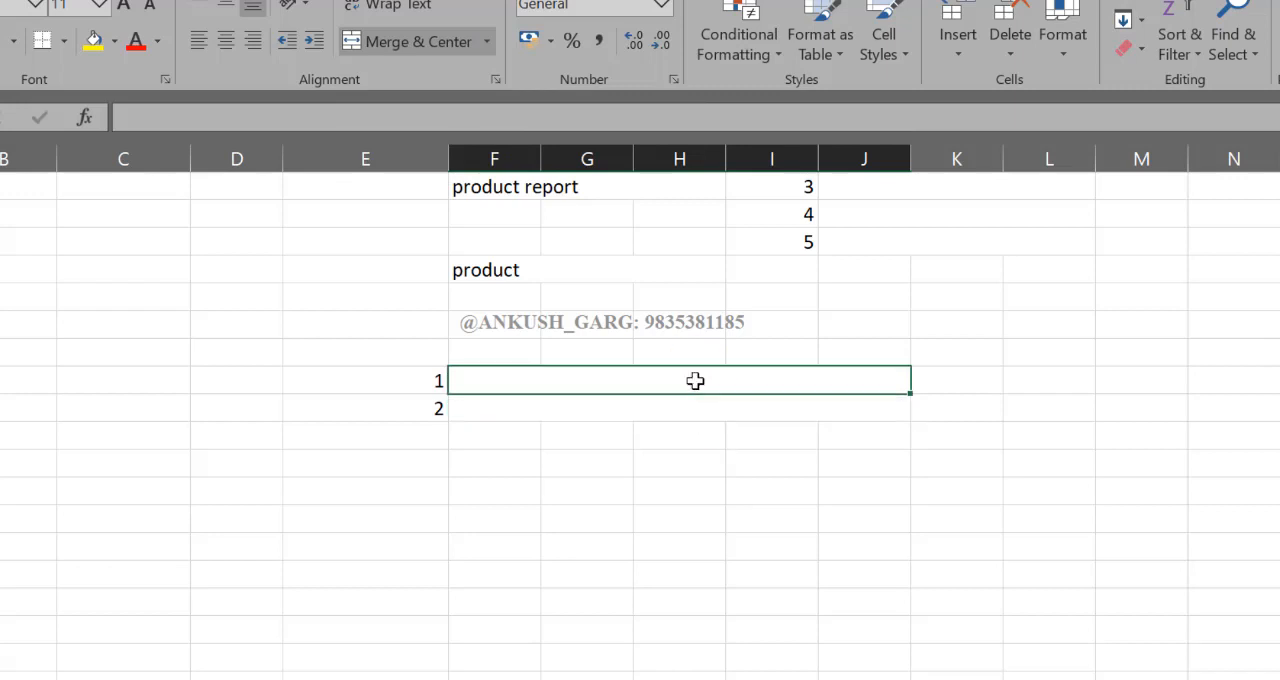
pyautogui.click(541, 372)
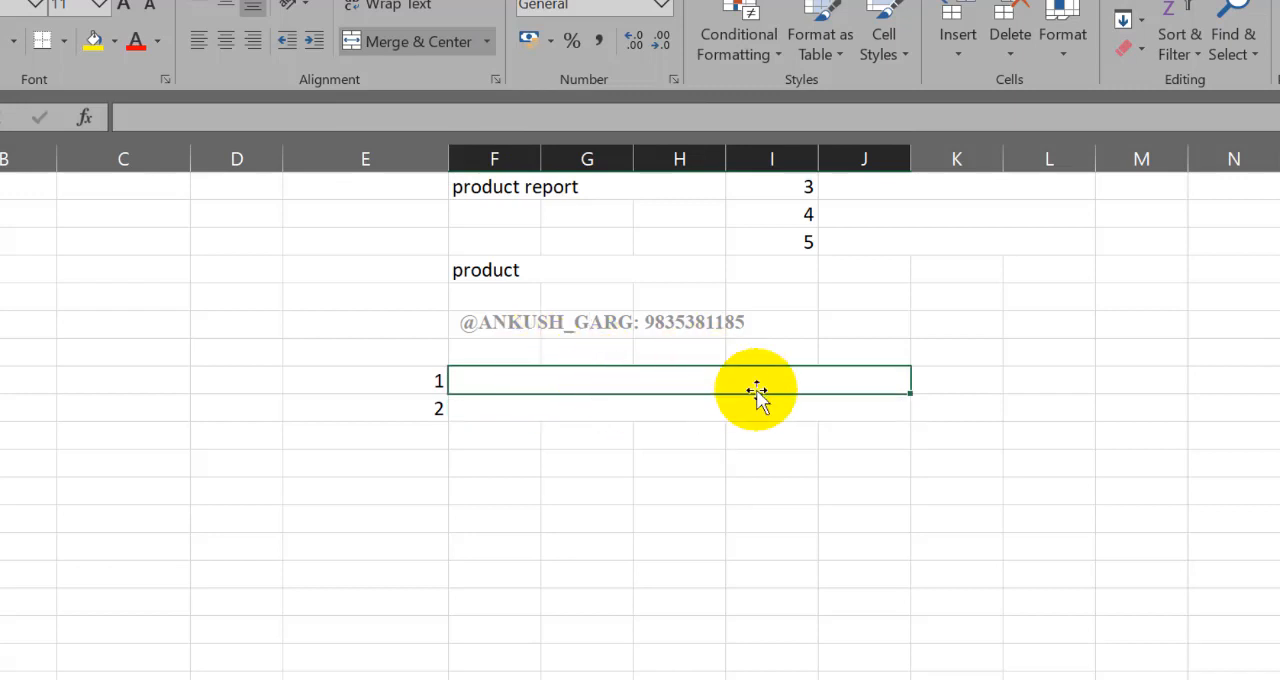
# Step: Merge the block F21 to H25 into one cell with Merge & Center
pyautogui.scroll(3, 757, 395)
pyautogui.click(486, 41)
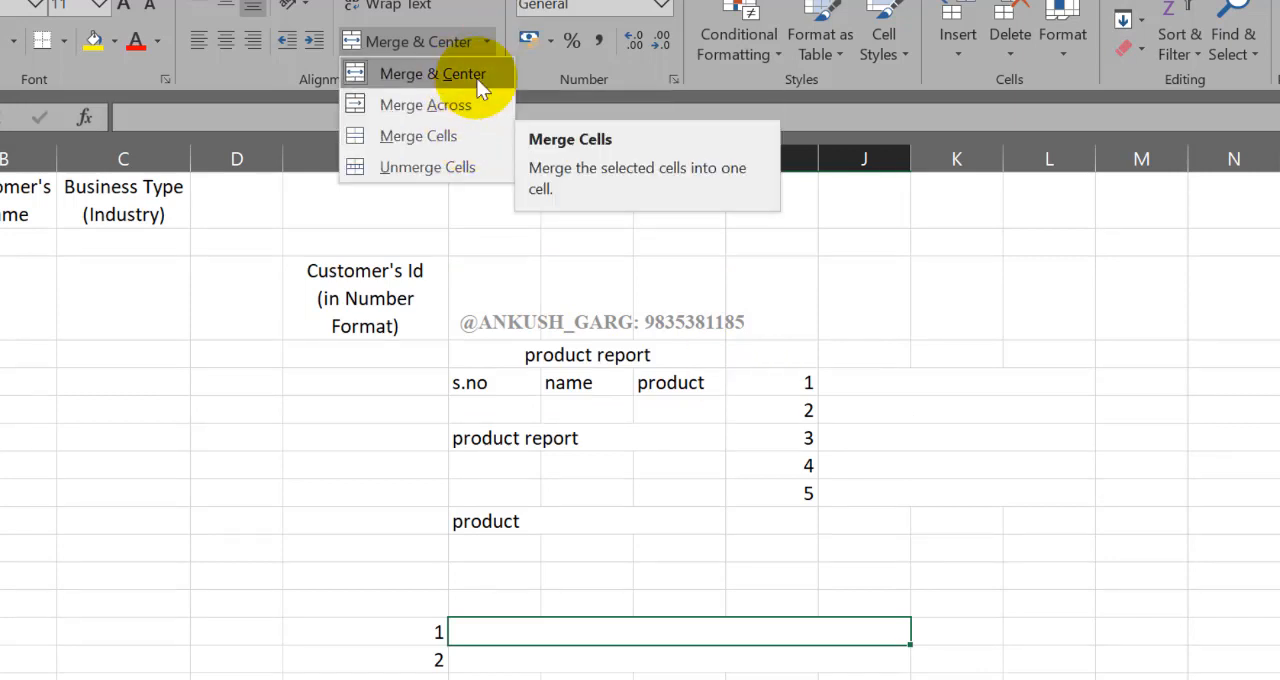
pyautogui.scroll(-5, 495, 300)
pyautogui.moveTo(474, 410); pyautogui.dragTo(721, 516)
pyautogui.click(493, 43)
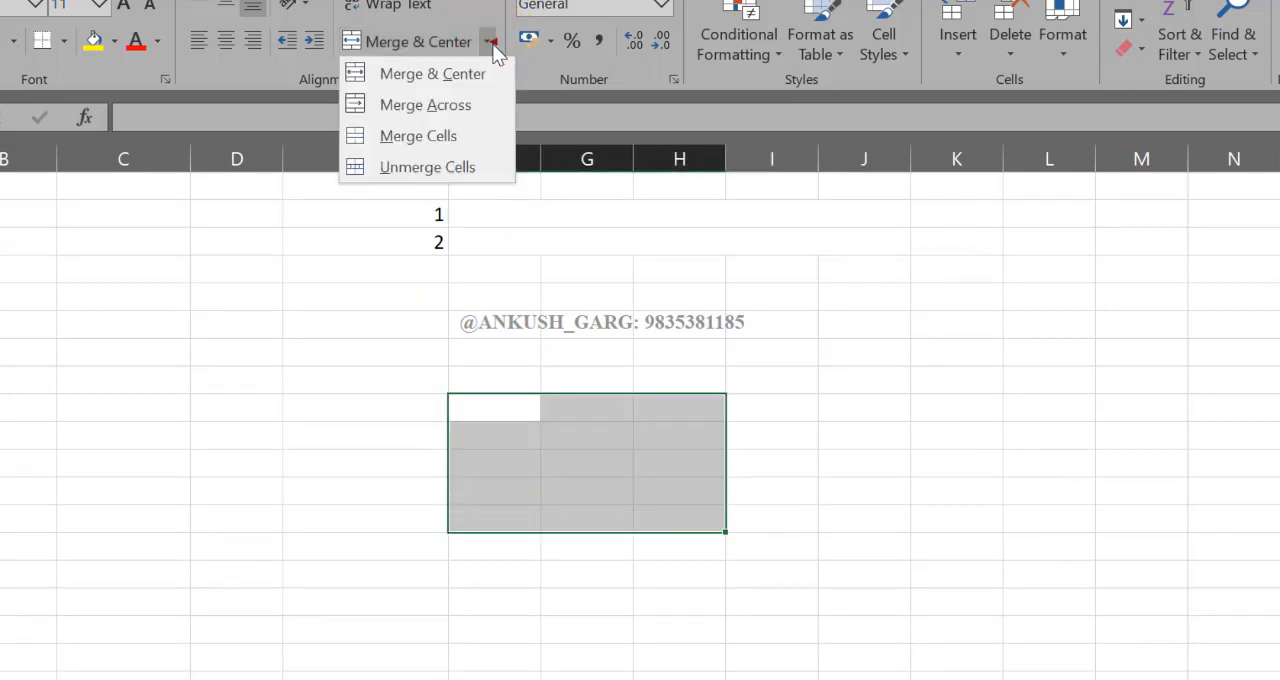
pyautogui.click(471, 77)
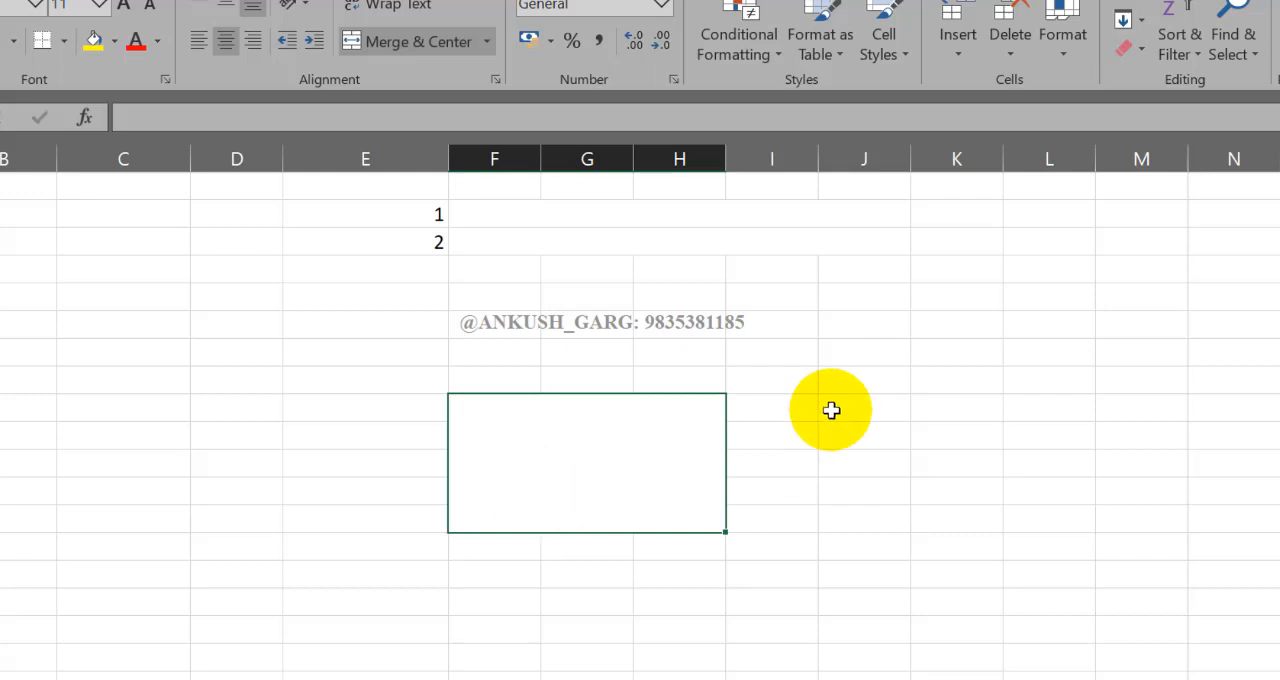
# Step: Merge the block J21 to L26 into one cell with Merge Cells
pyautogui.moveTo(829, 409); pyautogui.dragTo(1026, 537)
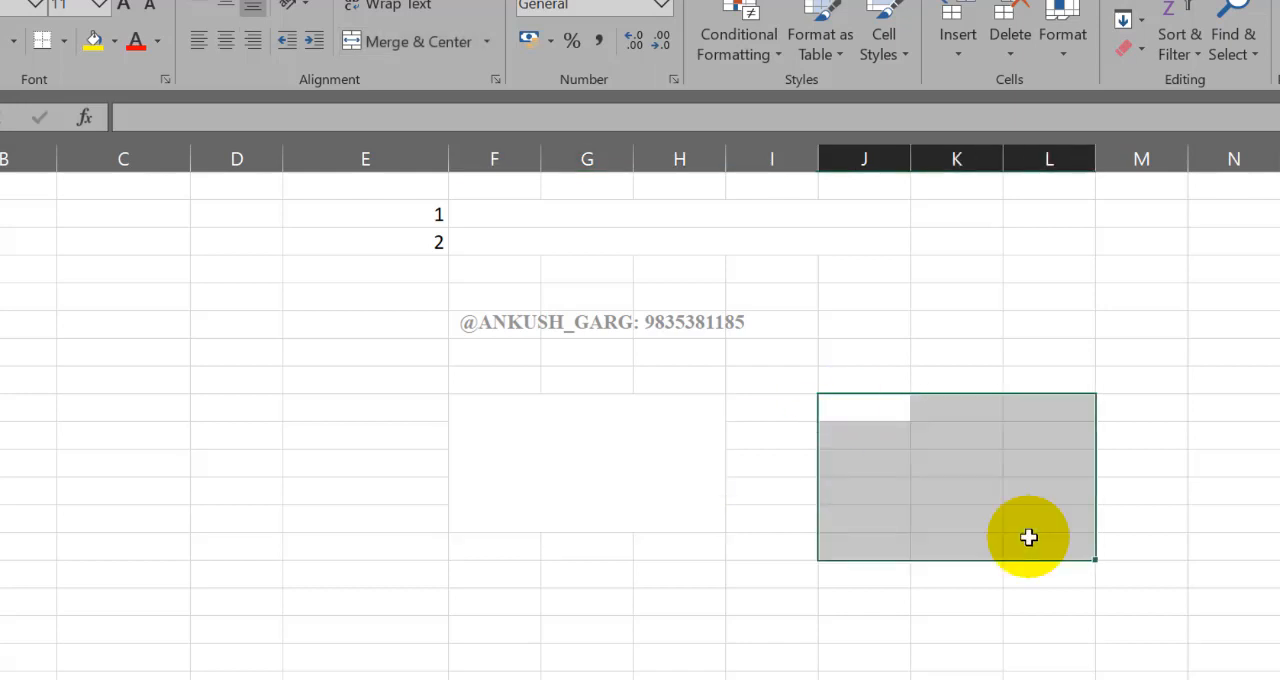
pyautogui.click(487, 42)
pyautogui.click(470, 146)
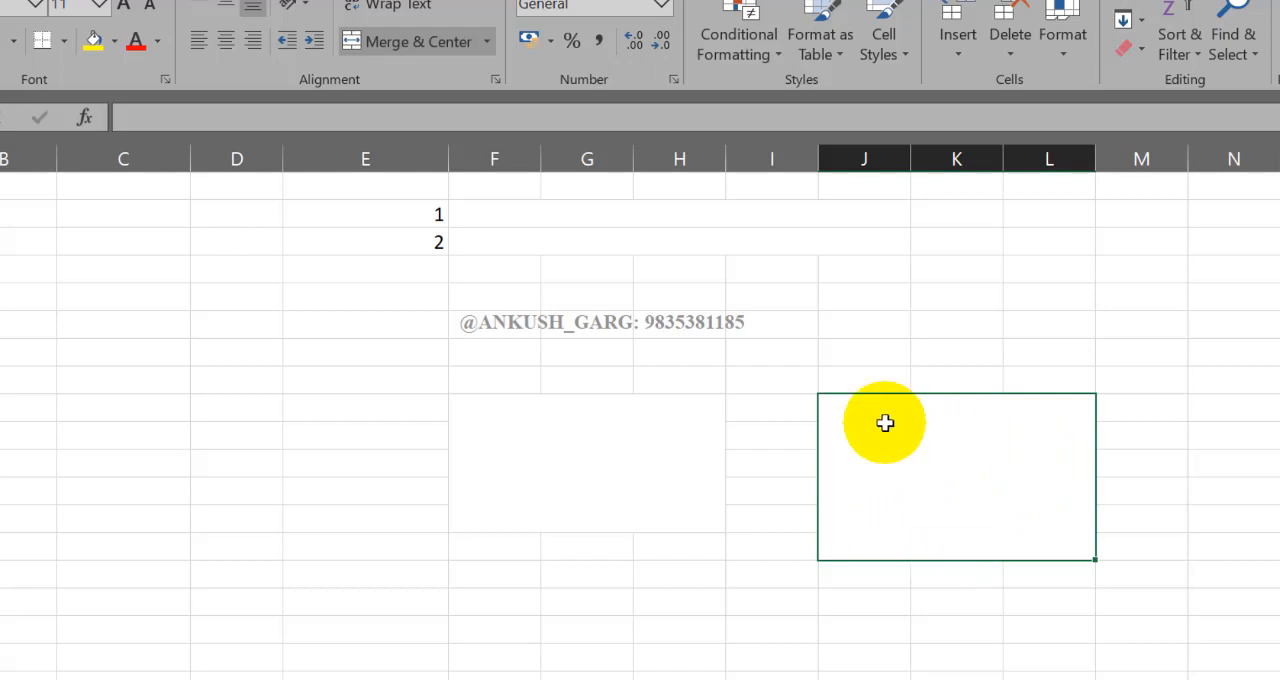
# Step: Unmerge the two large merged blocks, J21 to L26 and F21 to H25
pyautogui.click(490, 44)
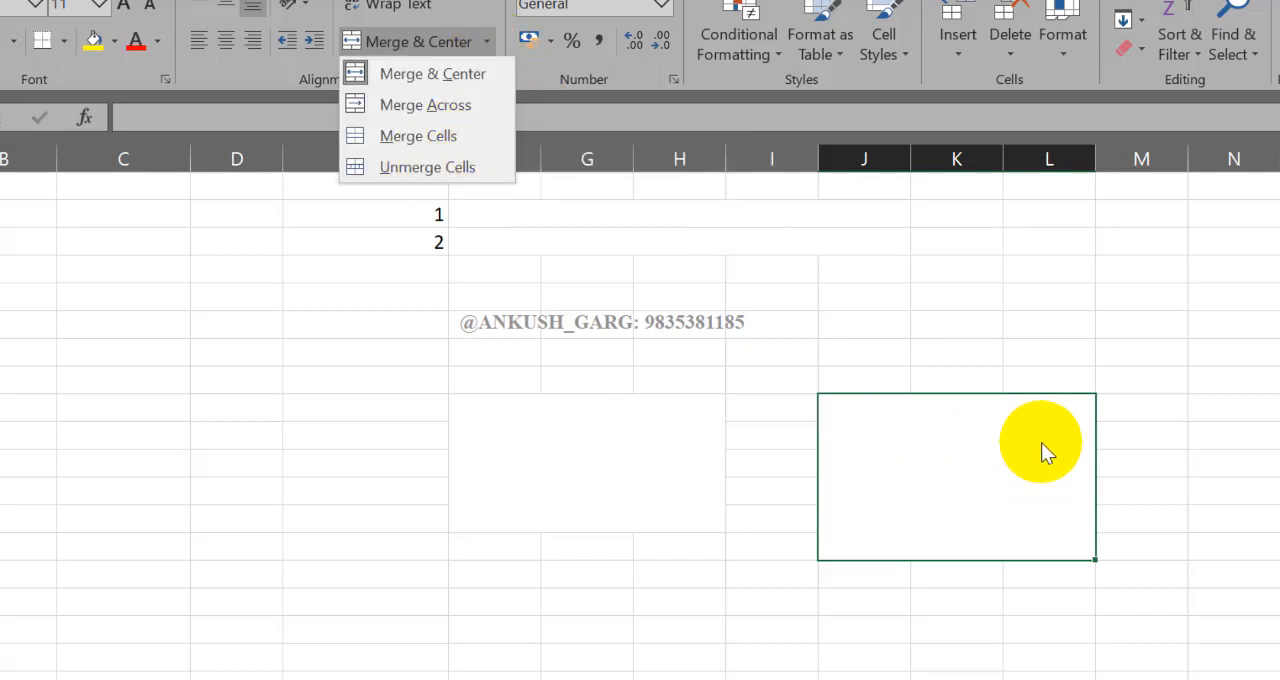
pyautogui.click(453, 174)
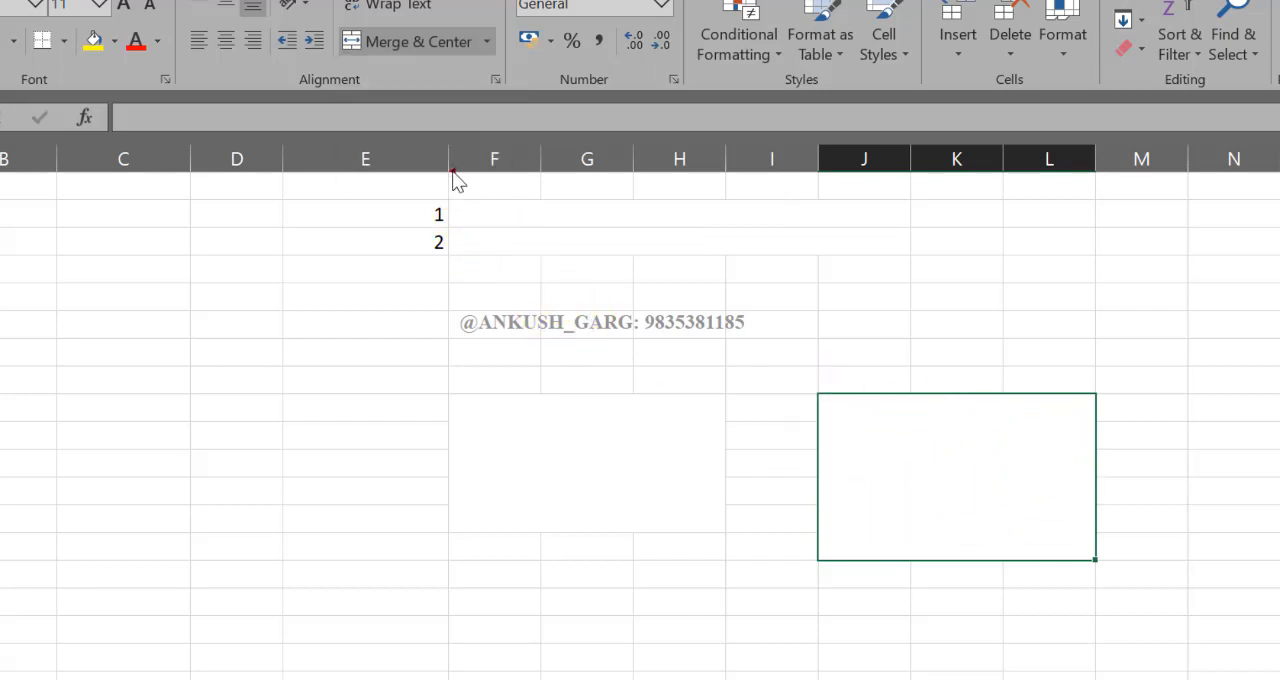
pyautogui.click(607, 457)
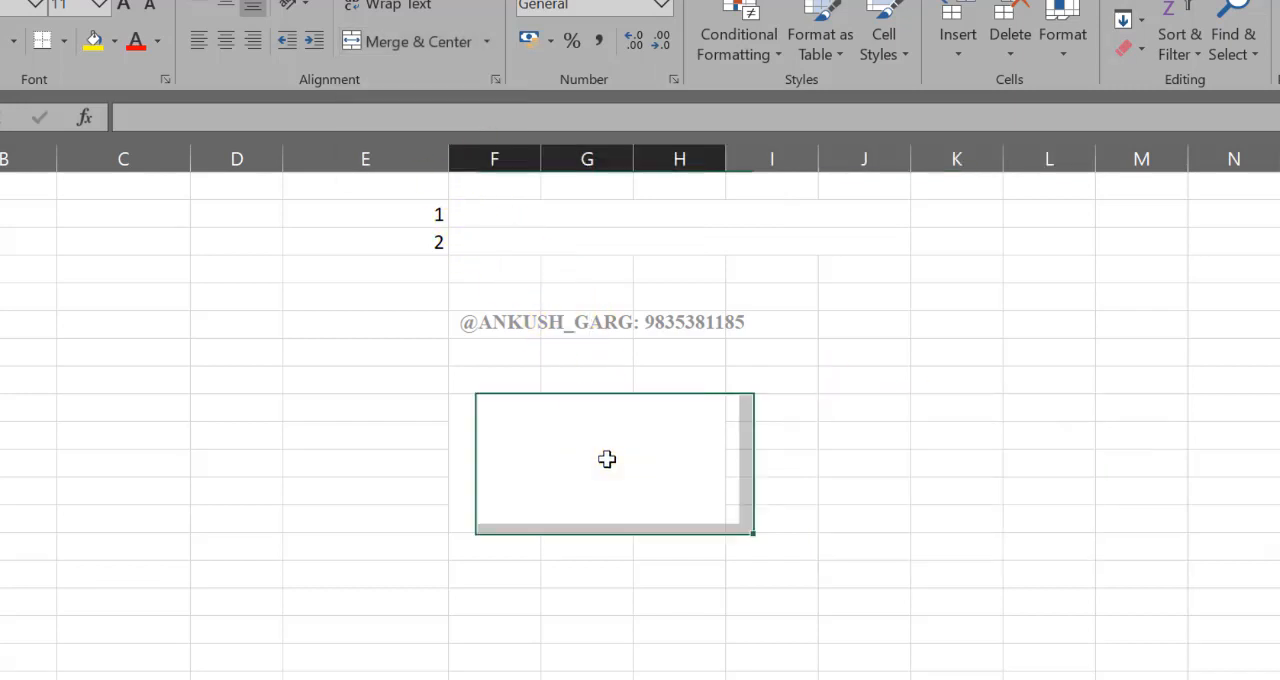
pyautogui.click(487, 42)
pyautogui.click(480, 172)
# Step: Unmerge the two merged rows F14 to J15
pyautogui.scroll(2, 628, 384)
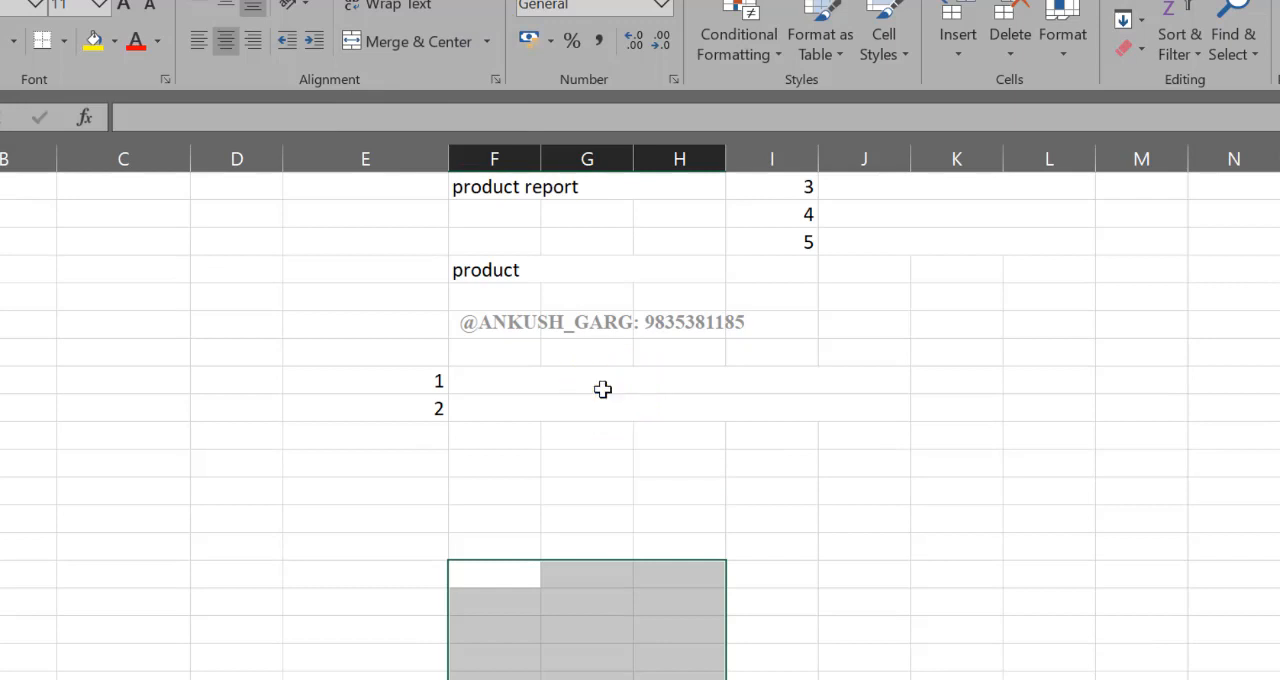
pyautogui.moveTo(589, 378); pyautogui.dragTo(589, 403)
pyautogui.click(487, 41)
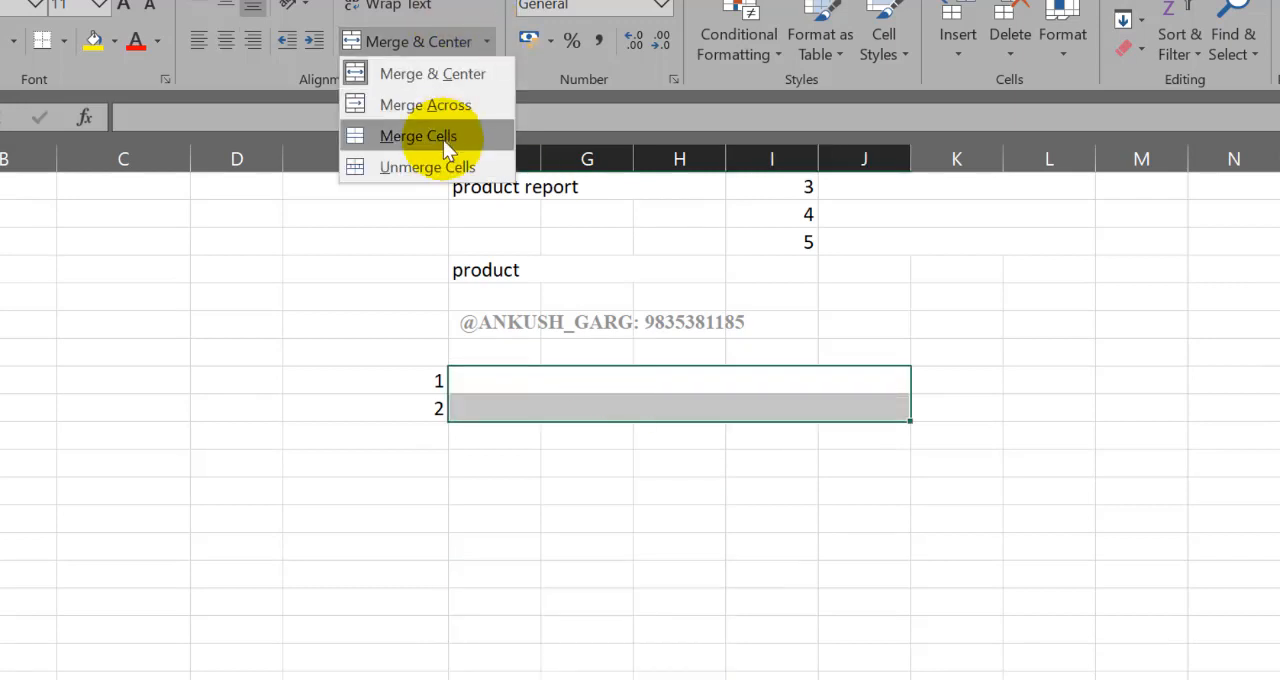
pyautogui.click(445, 166)
# Step: Unmerge the five merged rows in J5 to L9, beside the numbers 1 to 5
pyautogui.scroll(3, 651, 377)
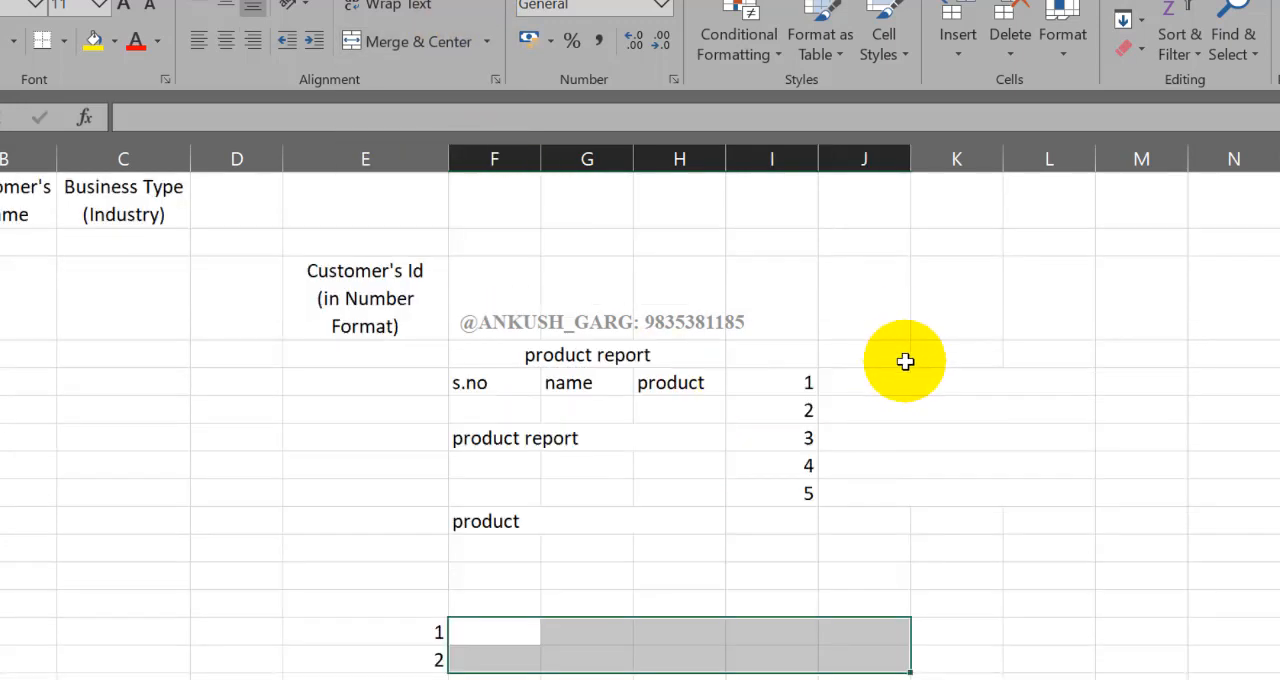
pyautogui.moveTo(903, 383); pyautogui.dragTo(903, 480)
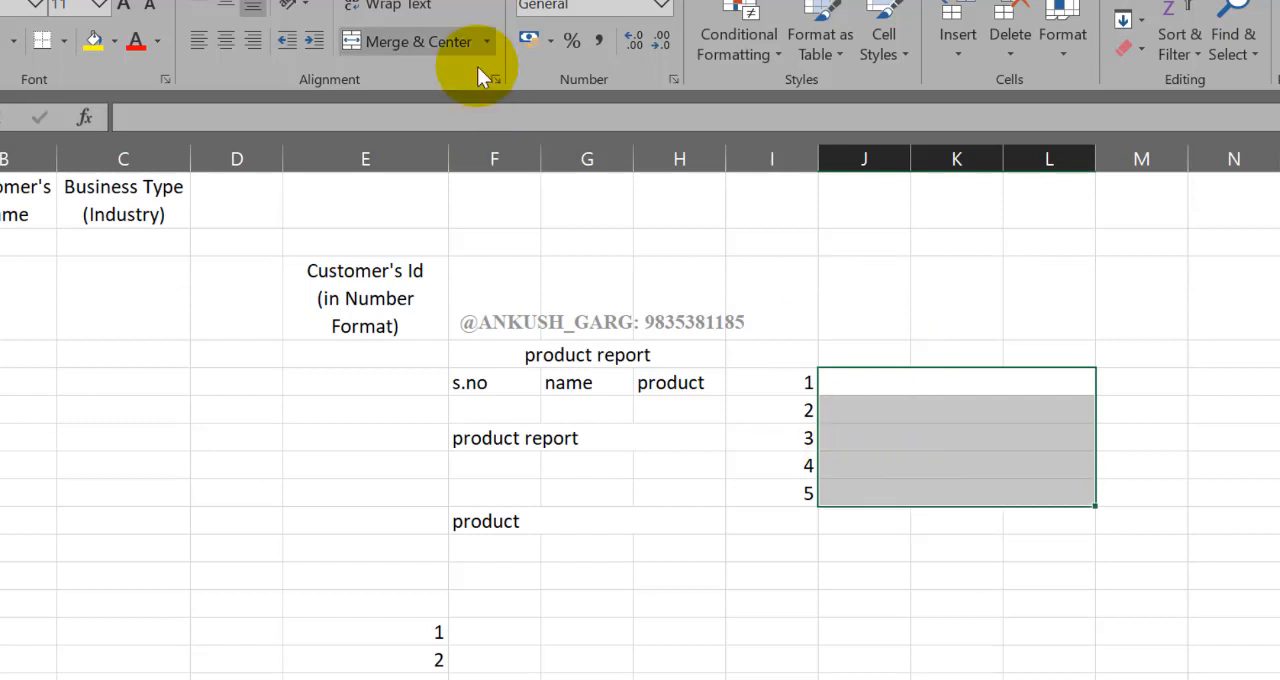
pyautogui.click(489, 42)
pyautogui.click(446, 171)
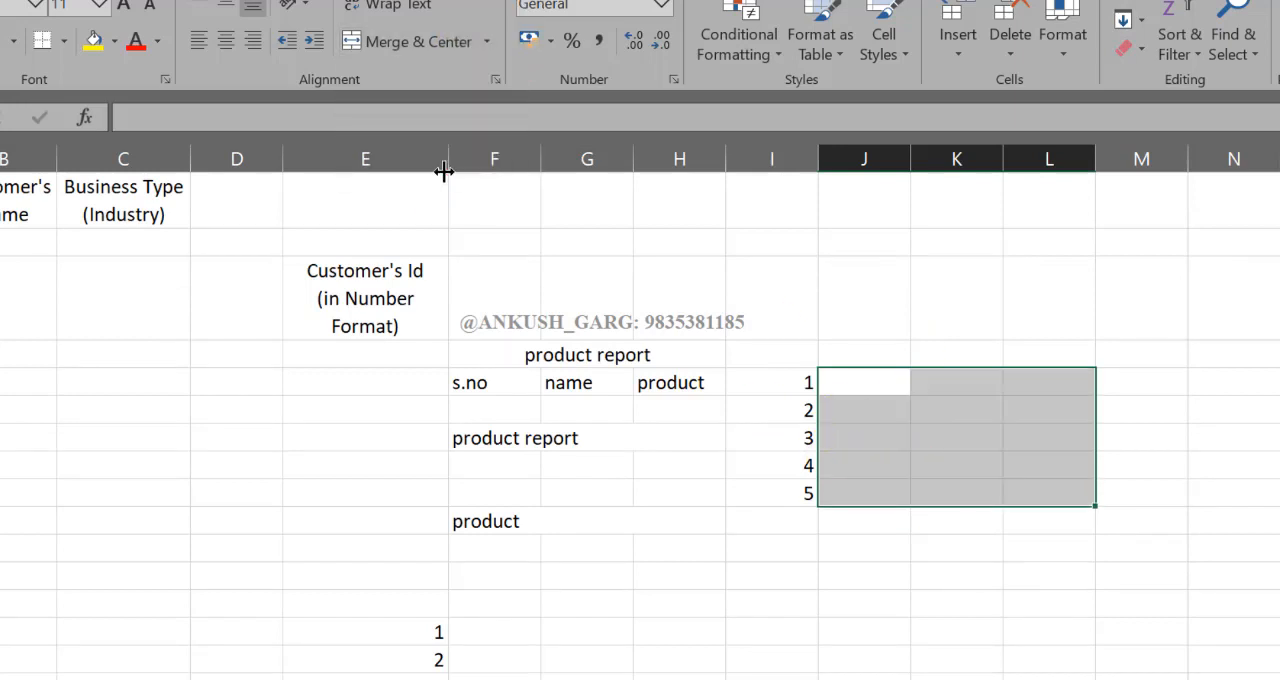
# Step: Unmerge the merged text cells F7 to H7, F10 to H10 and F4 to H4
pyautogui.click(680, 446)
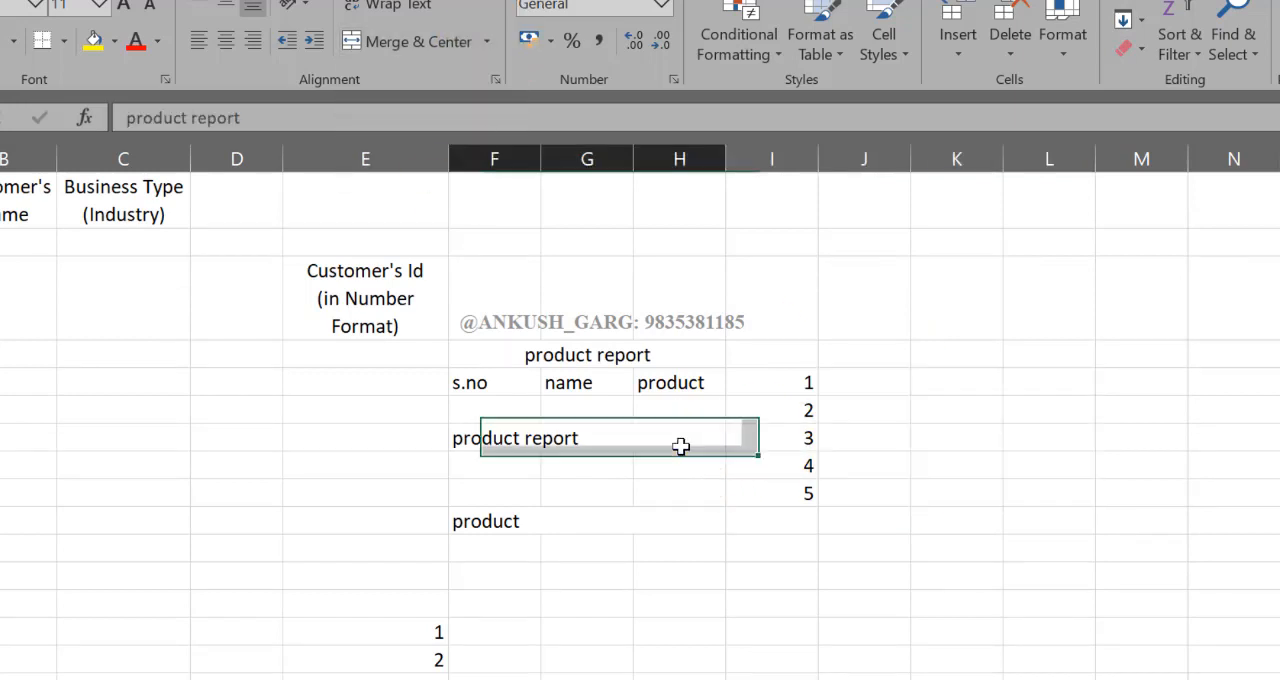
pyautogui.click(444, 42)
pyautogui.click(510, 514)
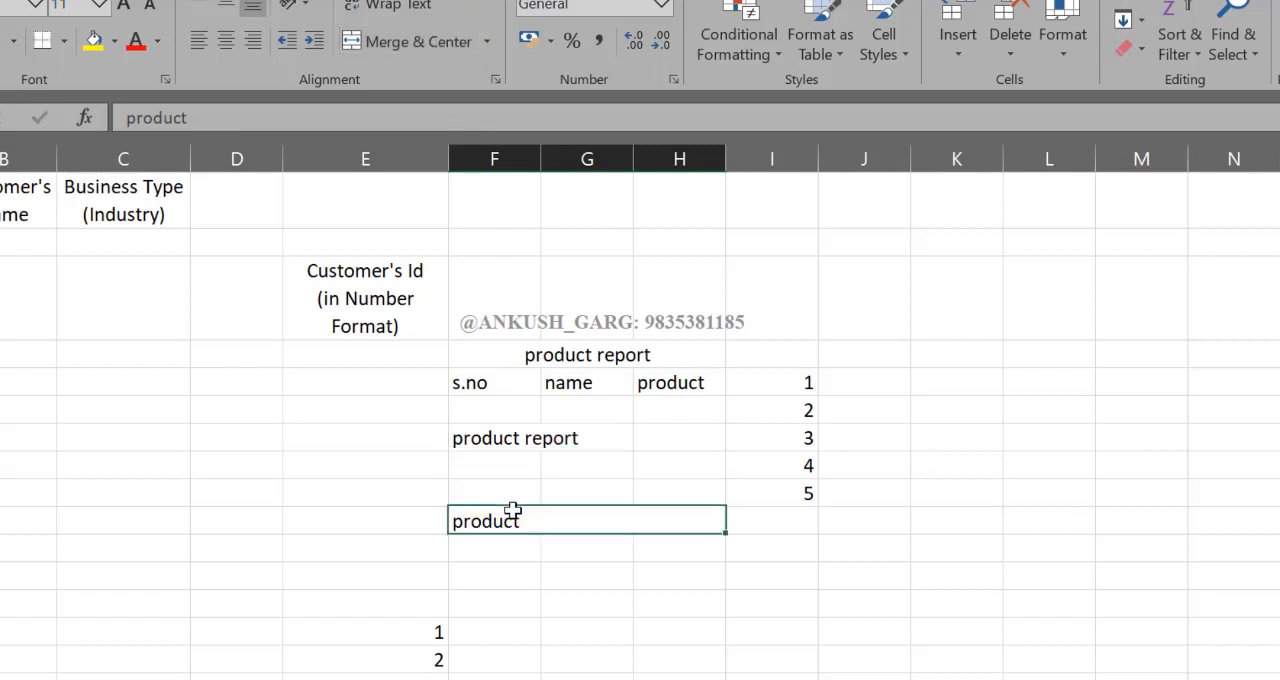
pyautogui.click(412, 43)
pyautogui.click(540, 356)
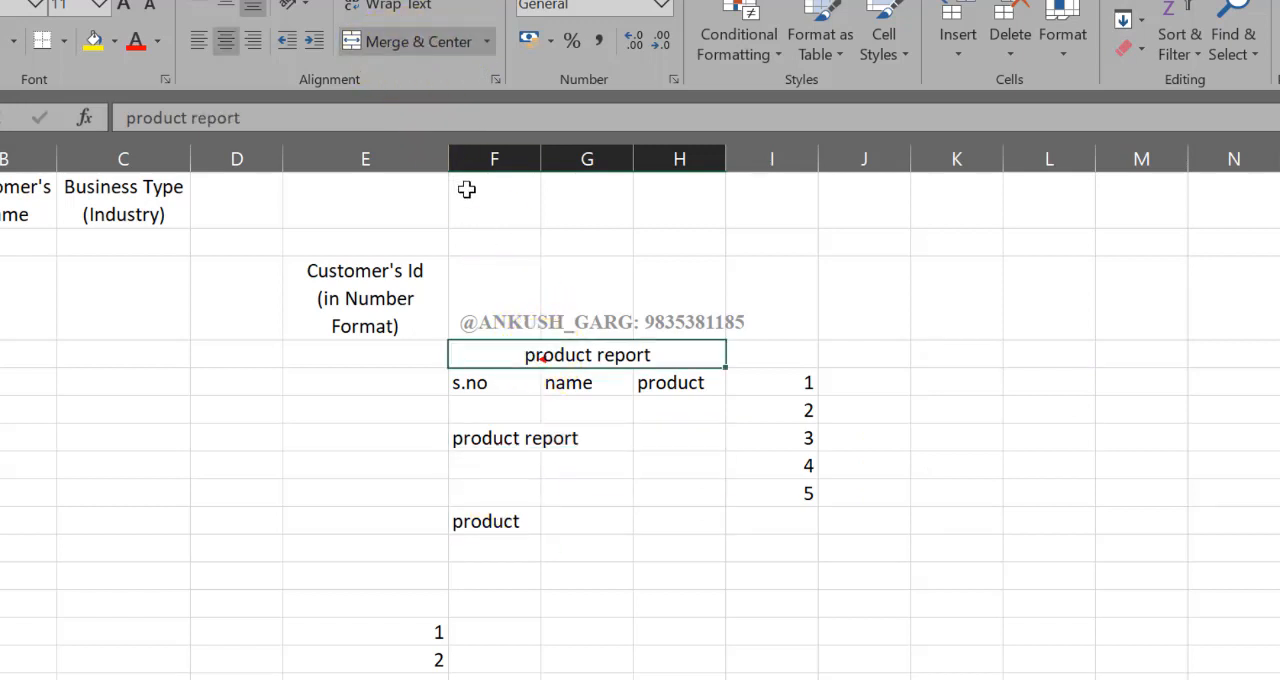
pyautogui.click(410, 44)
pyautogui.scroll(-3, 552, 590)
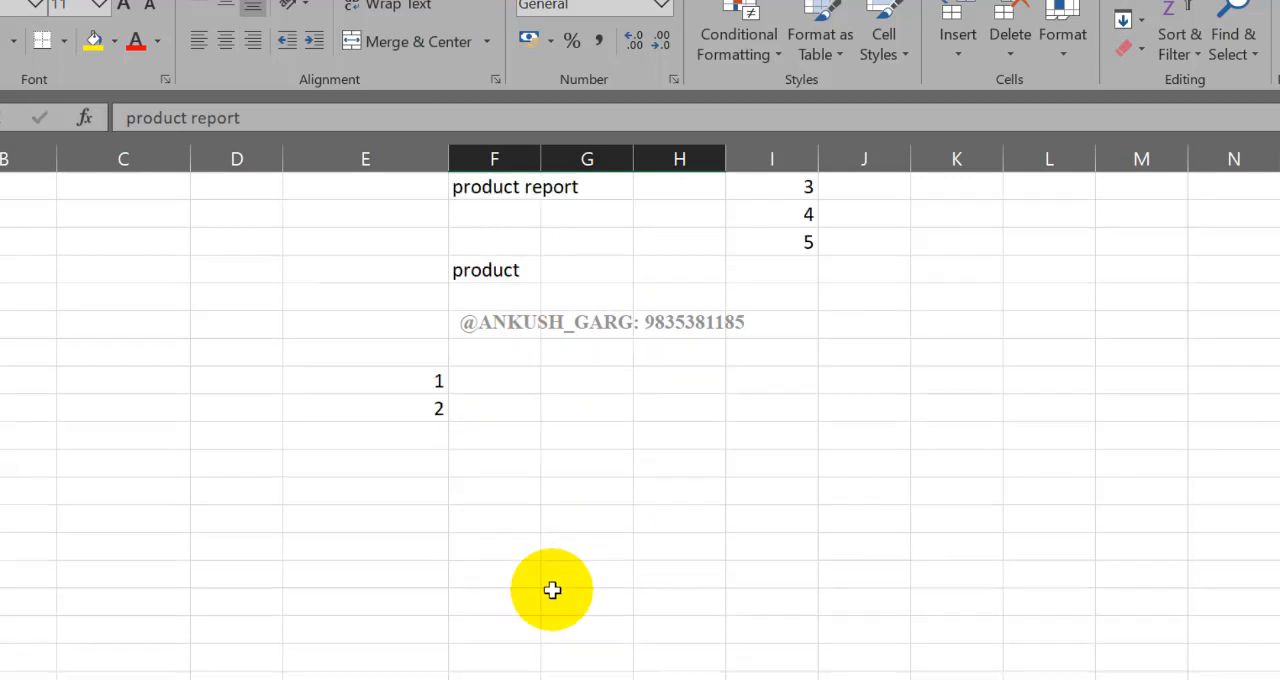
pyautogui.click(538, 594)
pyautogui.click(490, 44)
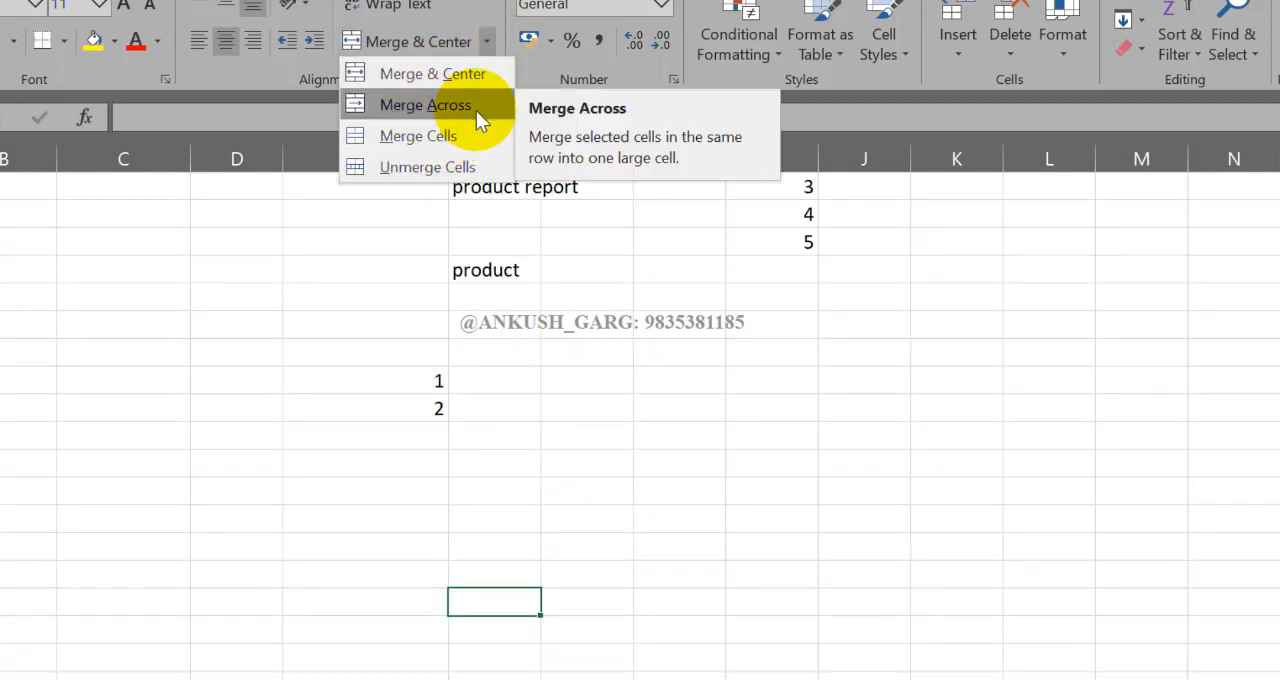
pyautogui.click(476, 111)
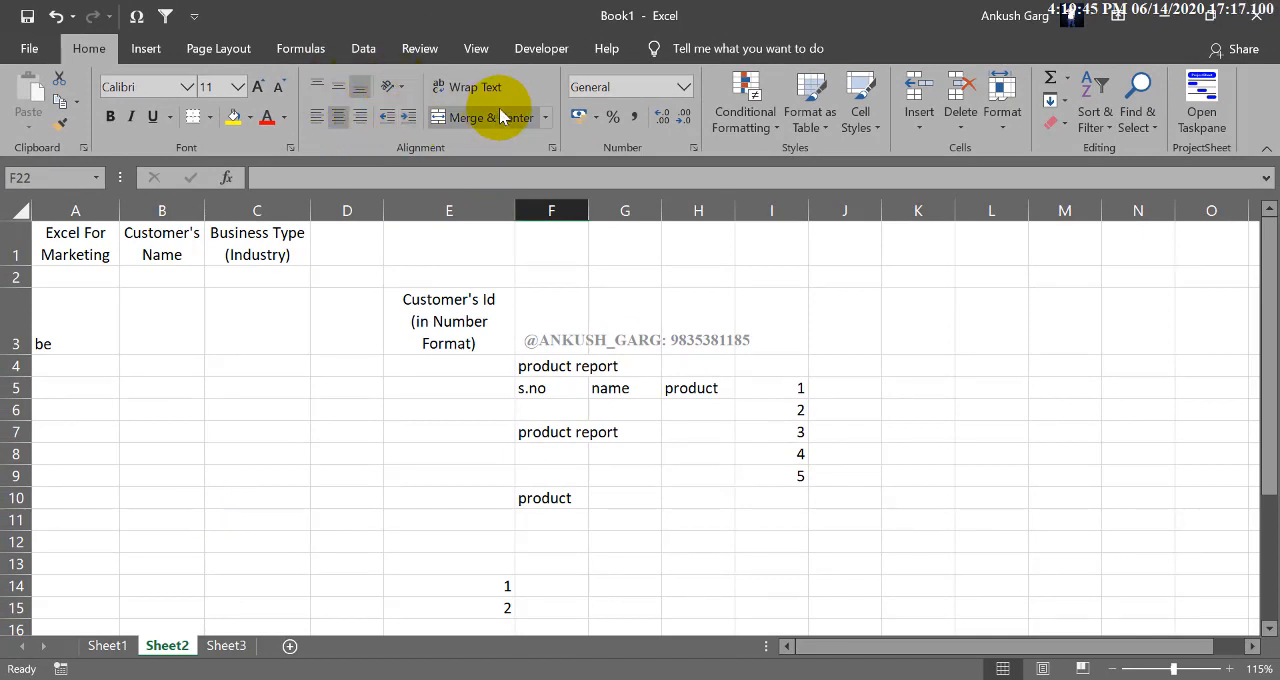
# Step: On Sheet1, delete the cells beside and above the sales table so that the table starts in A1
pyautogui.click(107, 645)
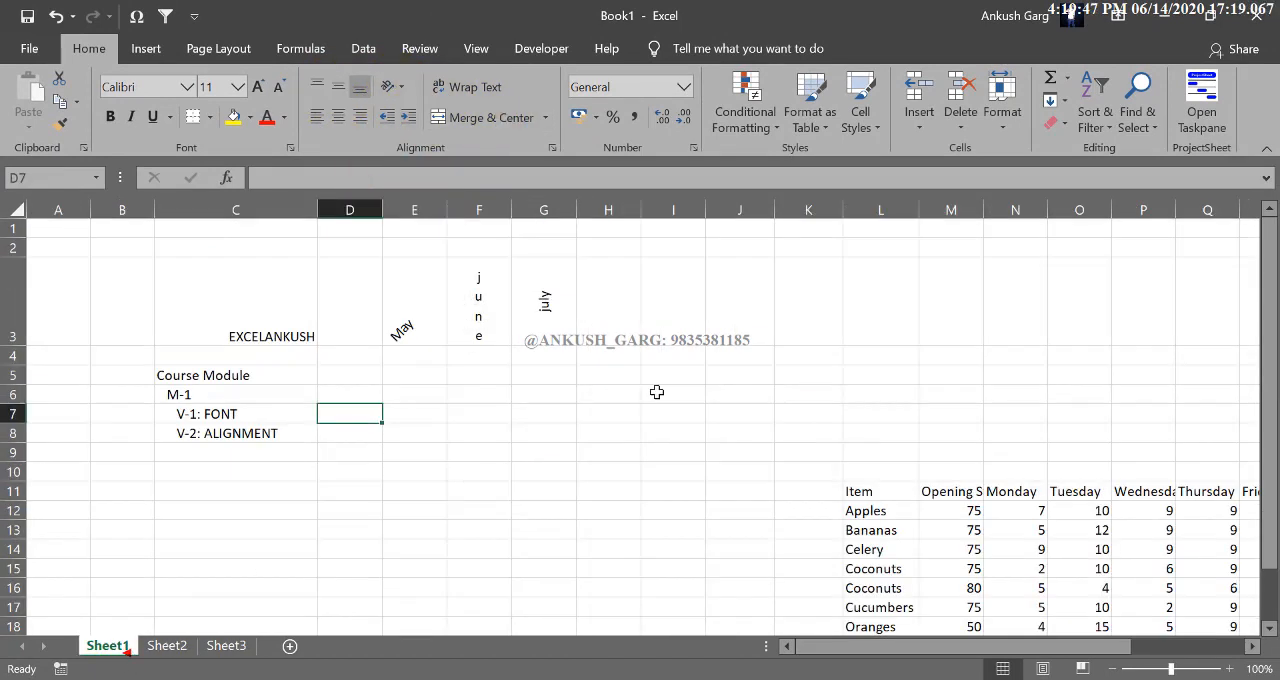
pyautogui.moveTo(66, 229); pyautogui.dragTo(810, 660)
pyautogui.click(958, 95)
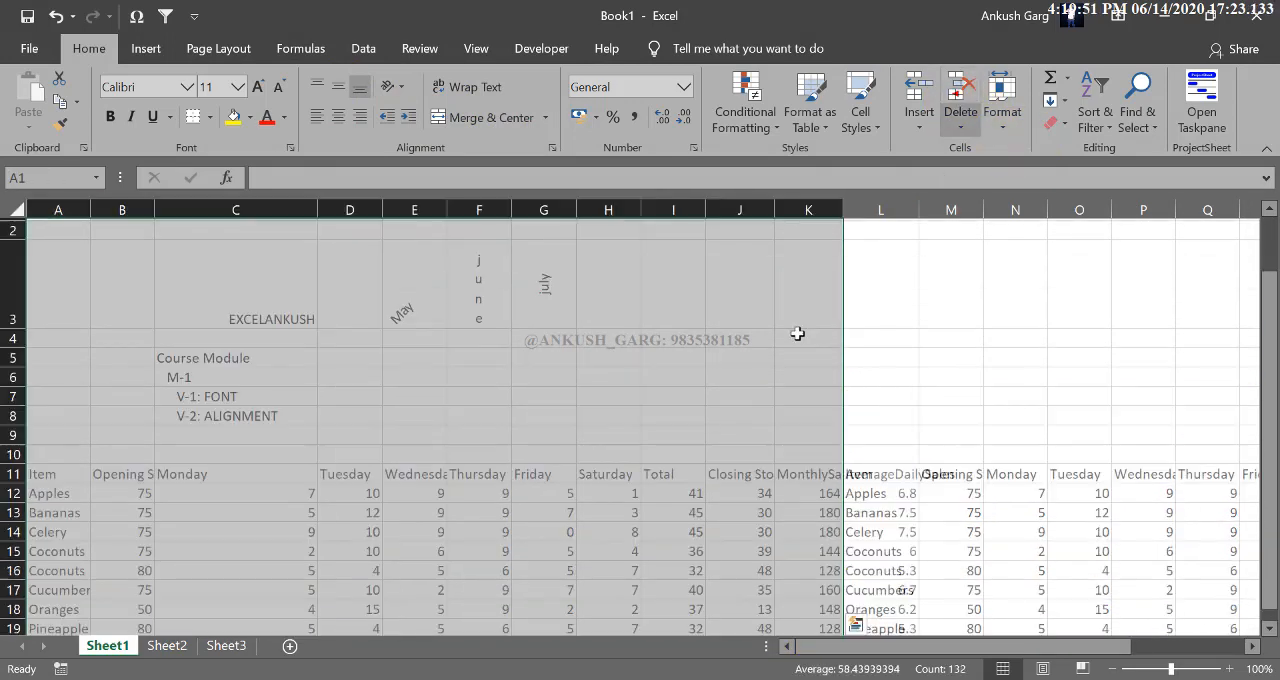
pyautogui.click(554, 355)
pyautogui.moveTo(67, 231); pyautogui.dragTo(925, 468)
pyautogui.click(968, 86)
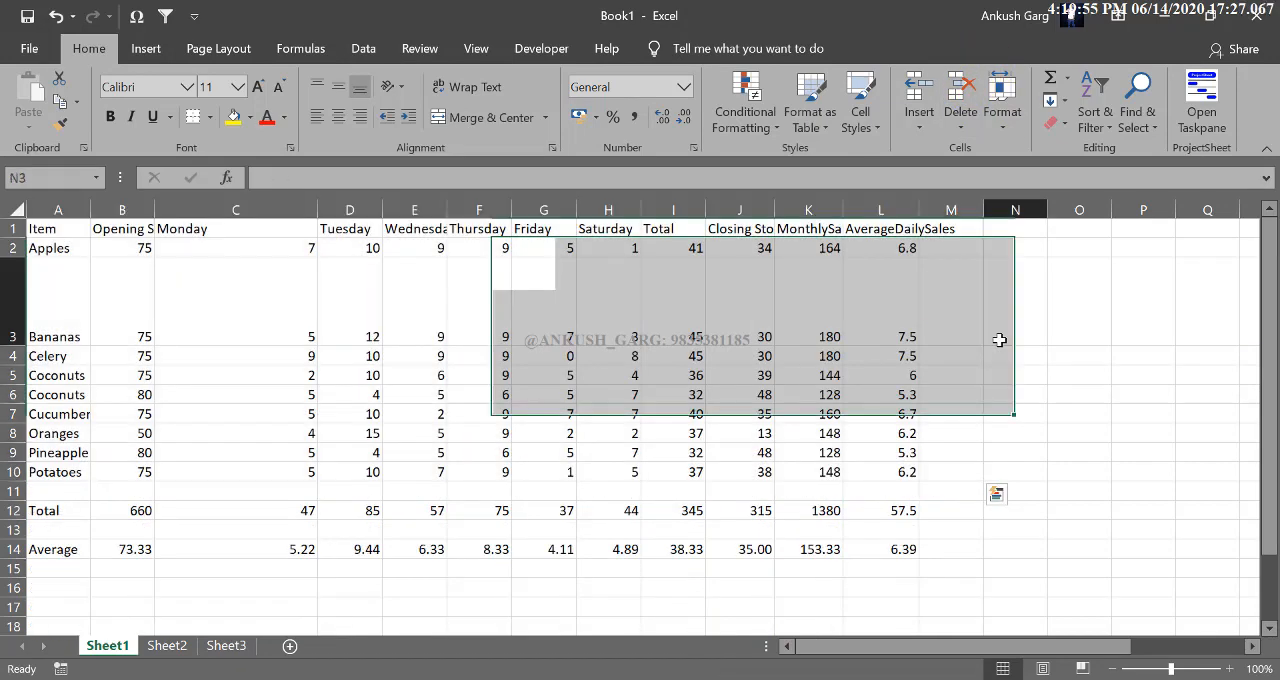
pyautogui.click(1000, 340)
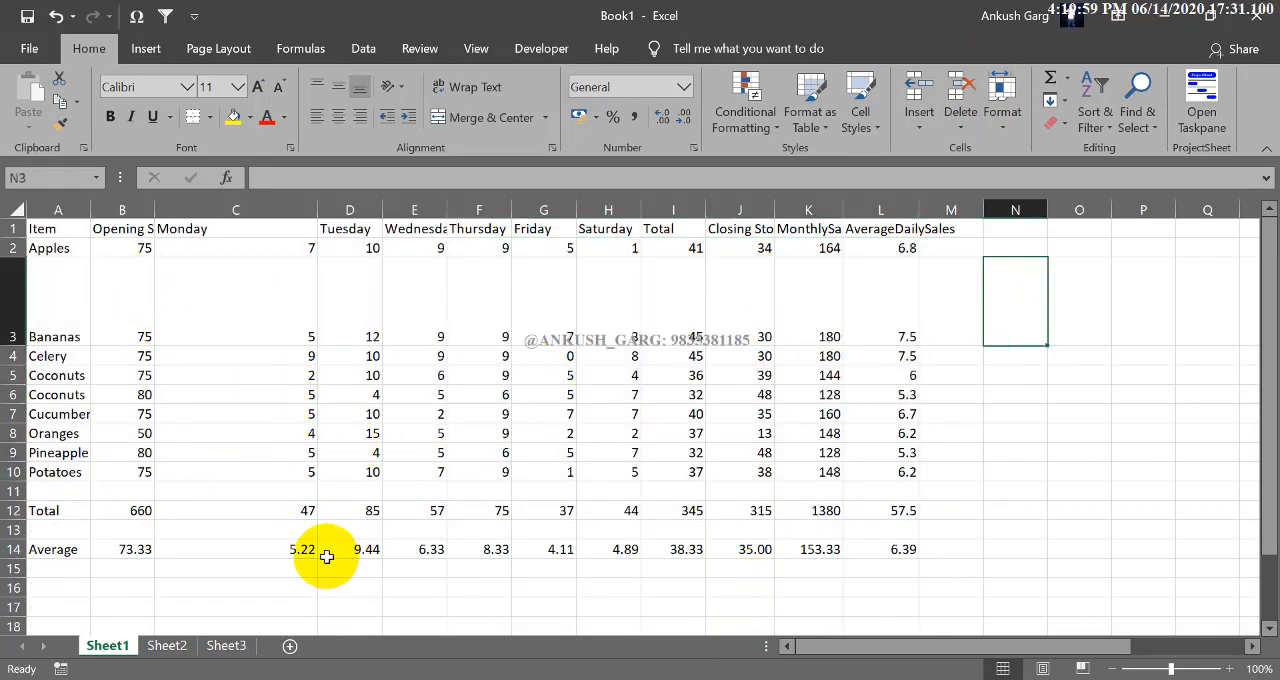
# Step: Format the header row A1 to L1 with a light blue fill, bold text and all borders
pyautogui.click(68, 228)
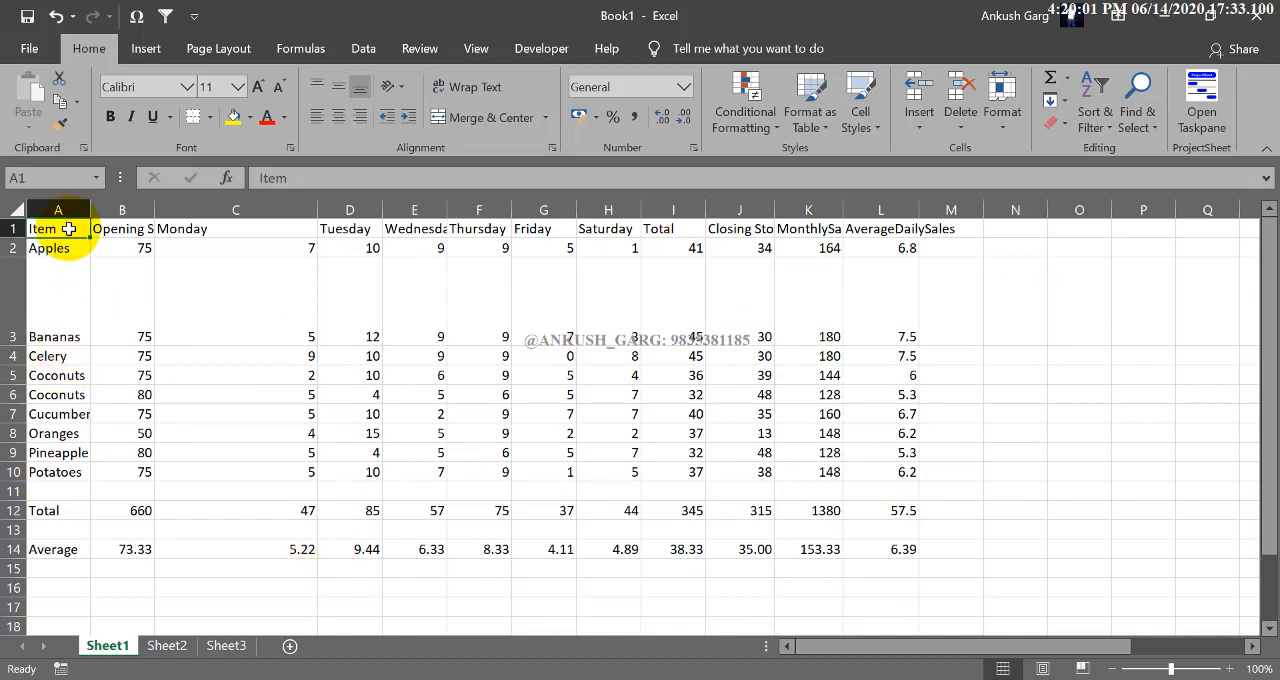
pyautogui.moveTo(95, 230); pyautogui.dragTo(866, 248)
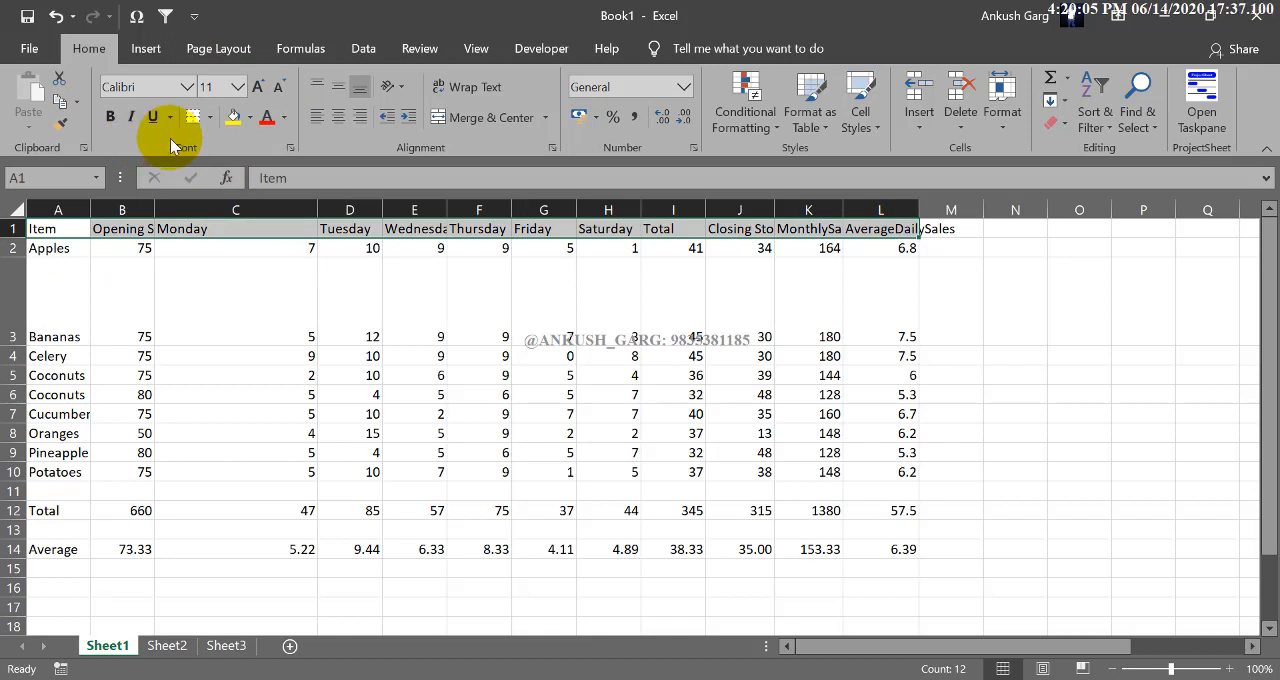
pyautogui.click(251, 120)
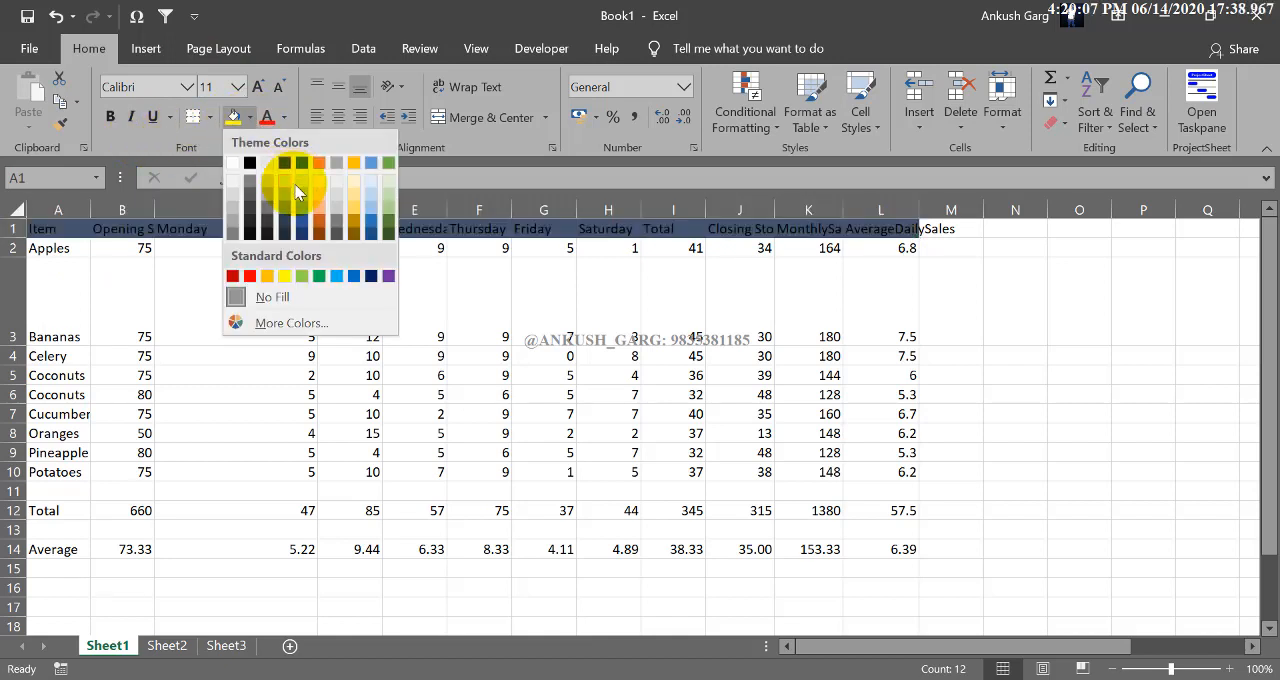
pyautogui.click(302, 195)
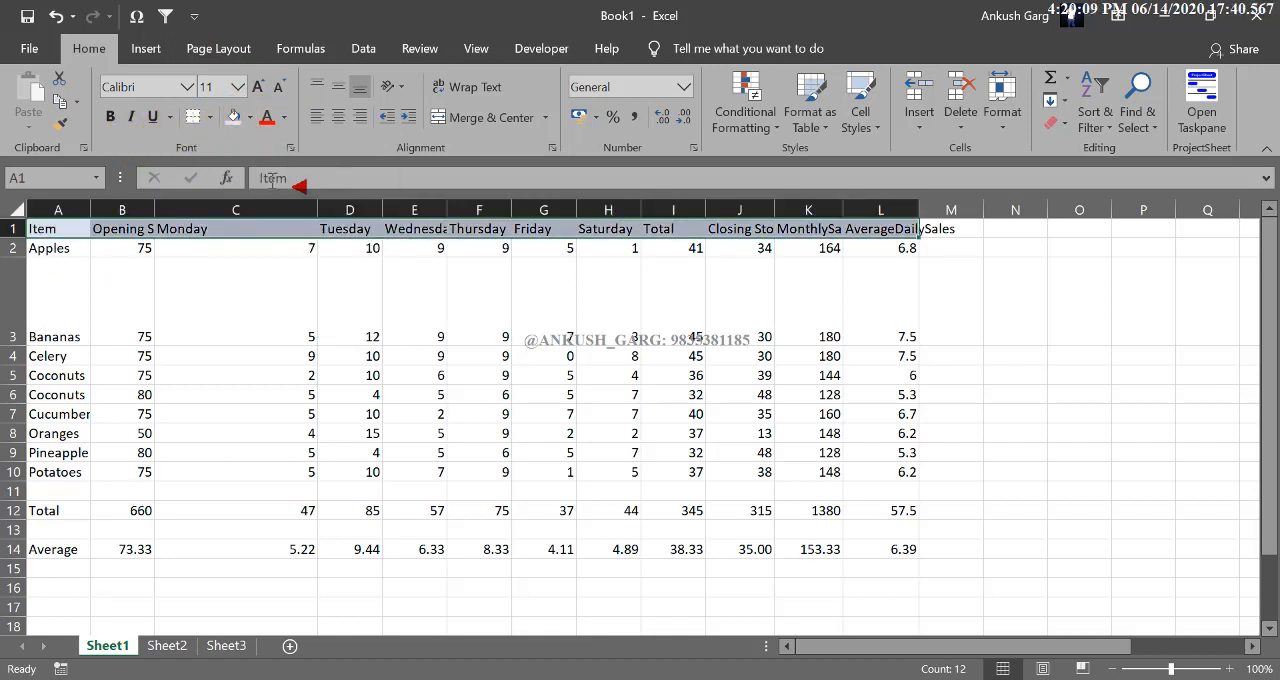
pyautogui.click(112, 117)
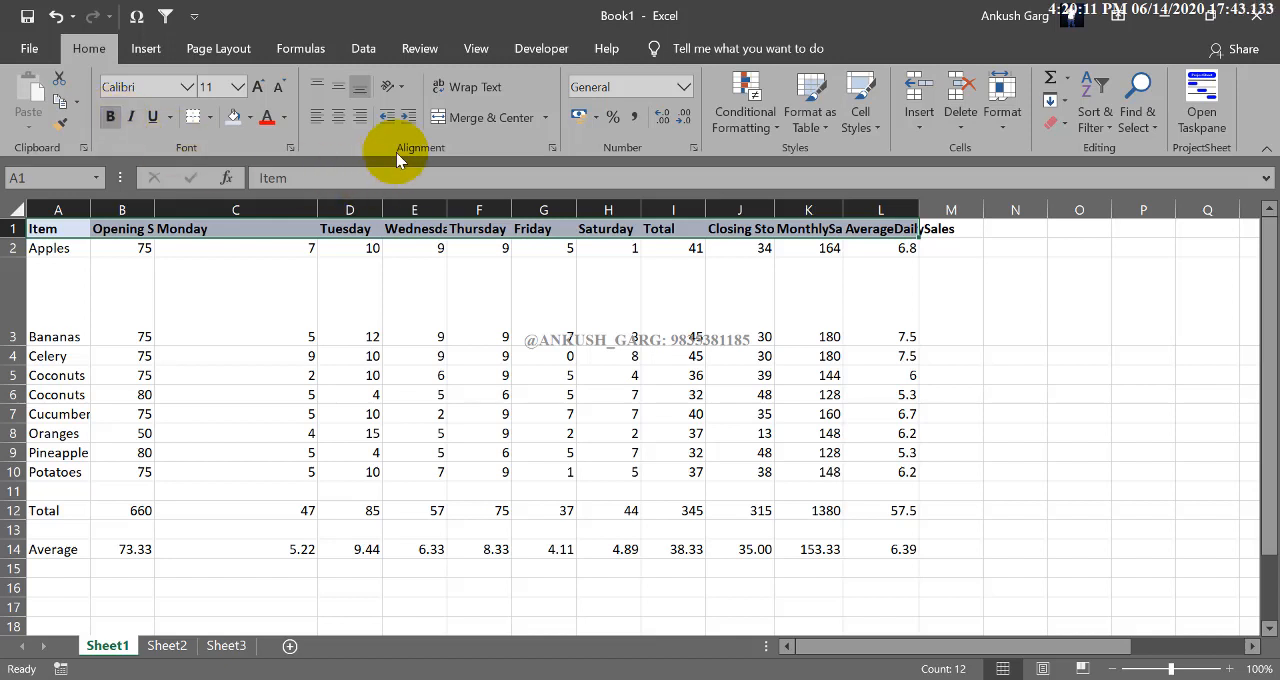
pyautogui.click(210, 117)
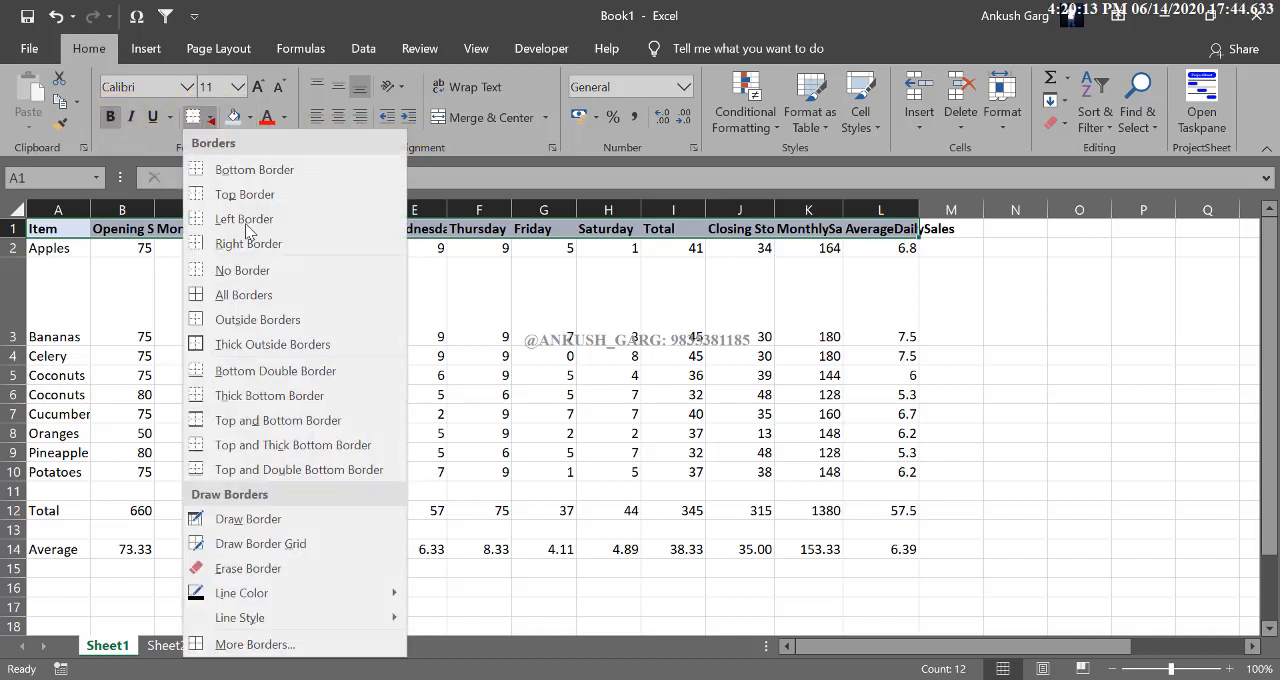
pyautogui.click(248, 292)
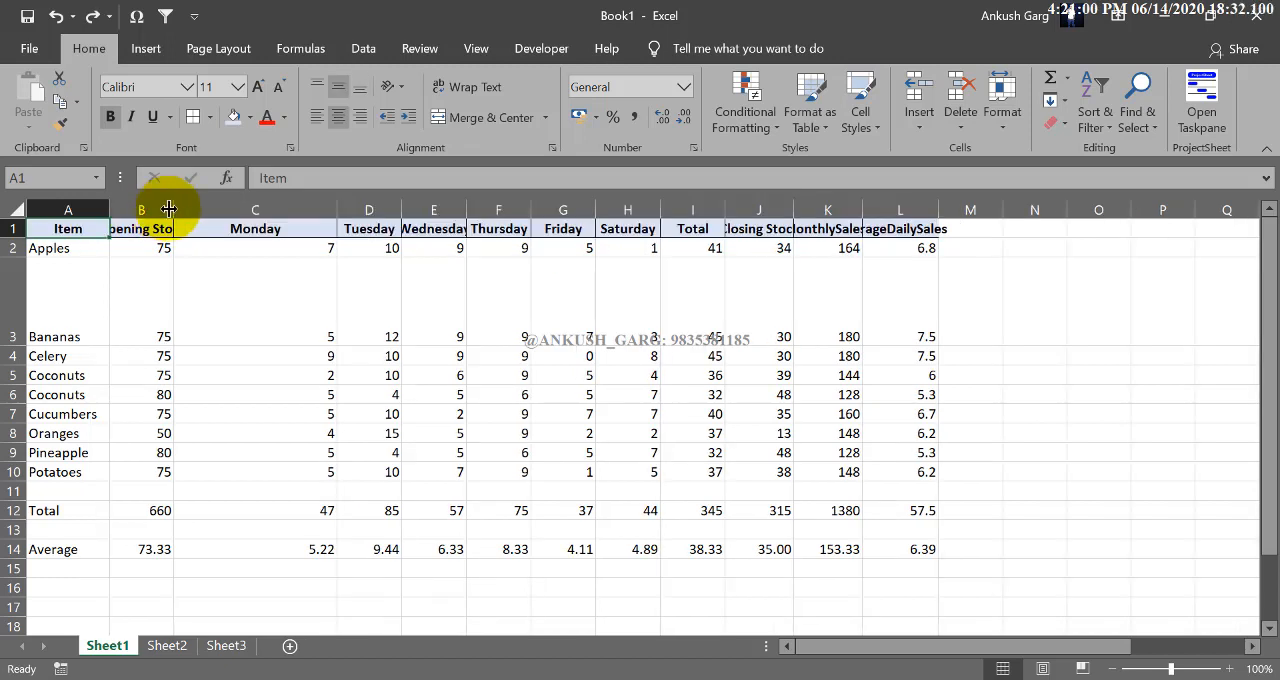
# Step: Resize the sales table's columns so that each heading fits within its own column
pyautogui.moveTo(169, 208); pyautogui.dragTo(228, 208)
pyautogui.moveTo(391, 210); pyautogui.dragTo(791, 209)
pyautogui.moveTo(926, 209); pyautogui.dragTo(1048, 209)
pyautogui.moveTo(1131, 209); pyautogui.dragTo(1165, 209)
pyautogui.moveTo(1050, 209); pyautogui.dragTo(1064, 209)
pyautogui.moveTo(1173, 209); pyautogui.dragTo(1187, 207)
pyautogui.click(1083, 298)
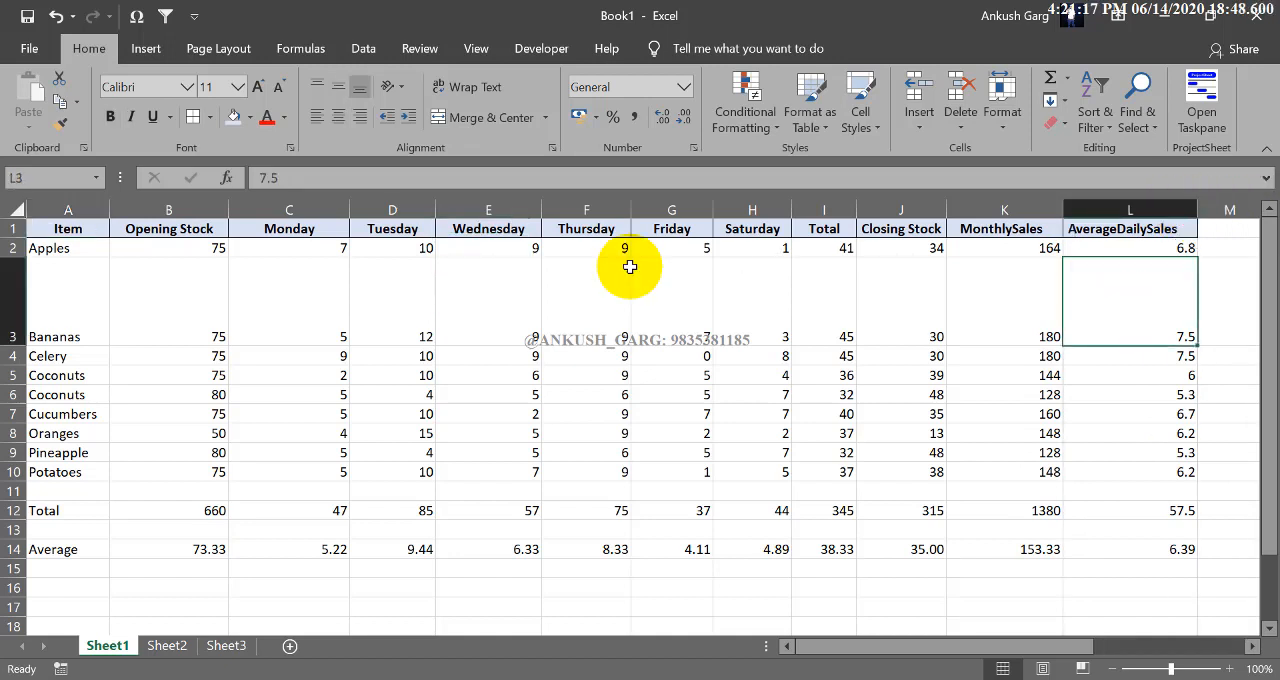
# Step: Reduce the height of row 3 to match the other table rows
pyautogui.click(414, 276)
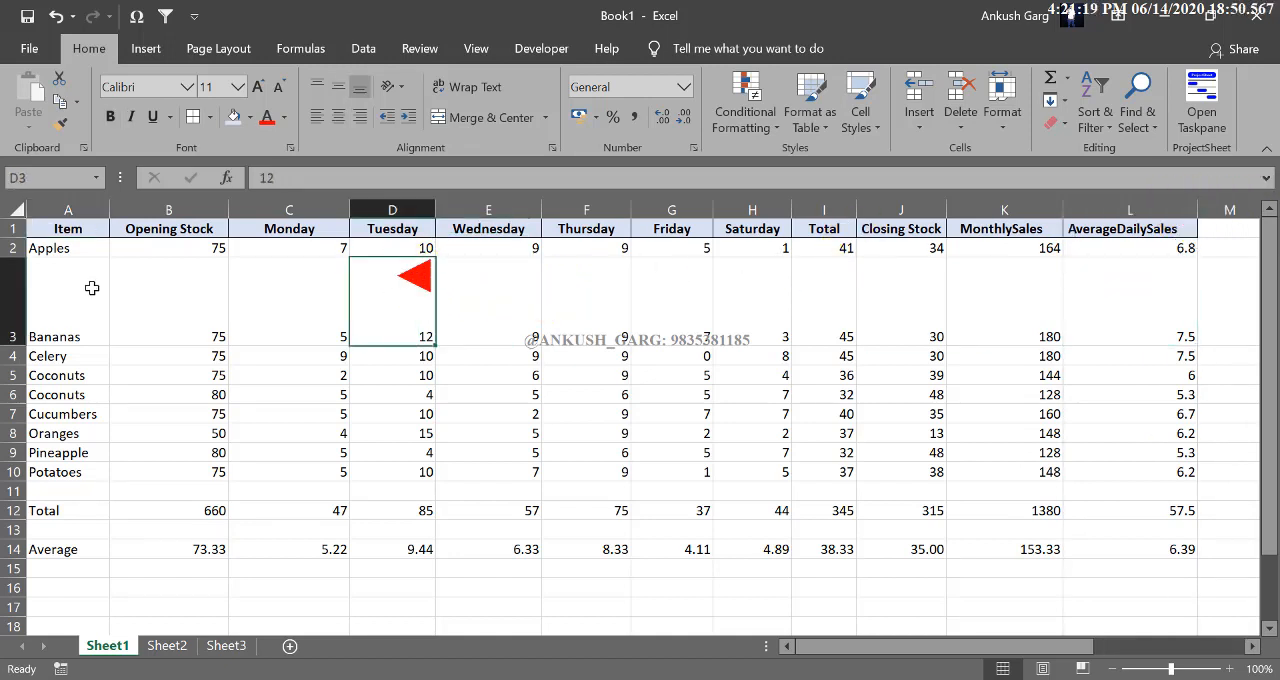
pyautogui.click(14, 336)
pyautogui.moveTo(14, 345); pyautogui.dragTo(15, 277)
pyautogui.click(150, 366)
# Step: Right-align the item names in A2 to A10 and centre the figures in B2 to K10
pyautogui.moveTo(90, 250); pyautogui.dragTo(88, 400)
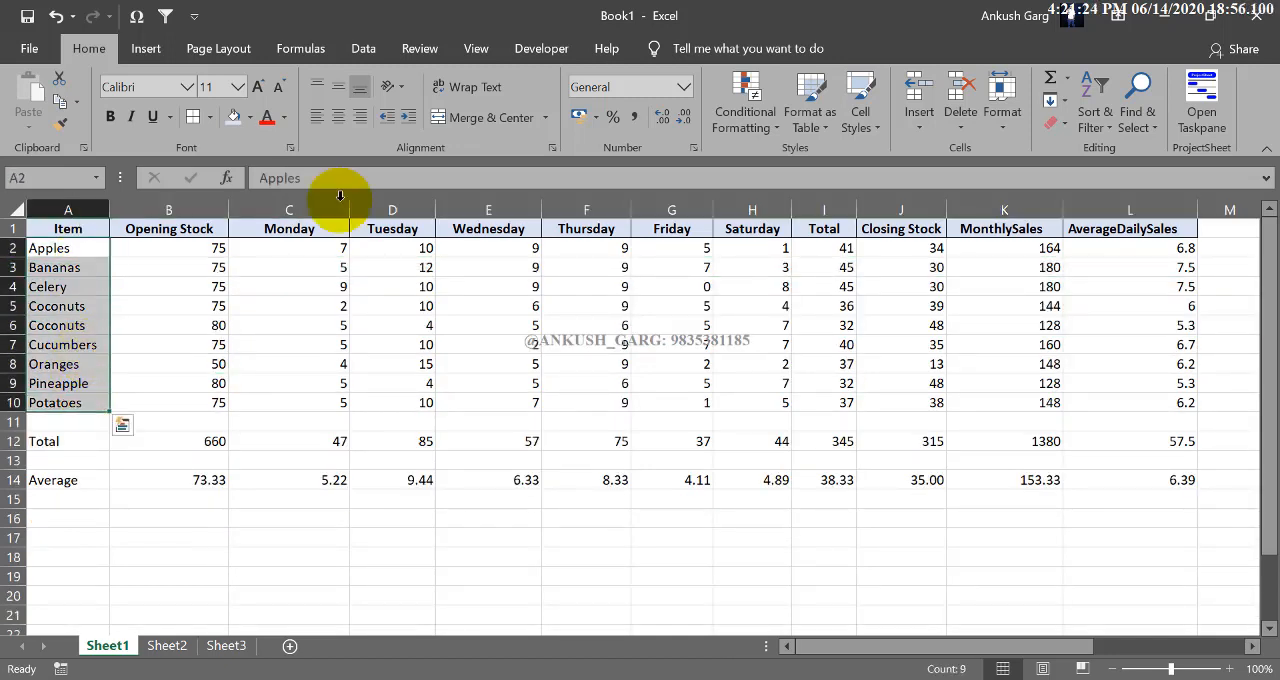
pyautogui.click(362, 127)
pyautogui.moveTo(214, 246); pyautogui.dragTo(986, 394)
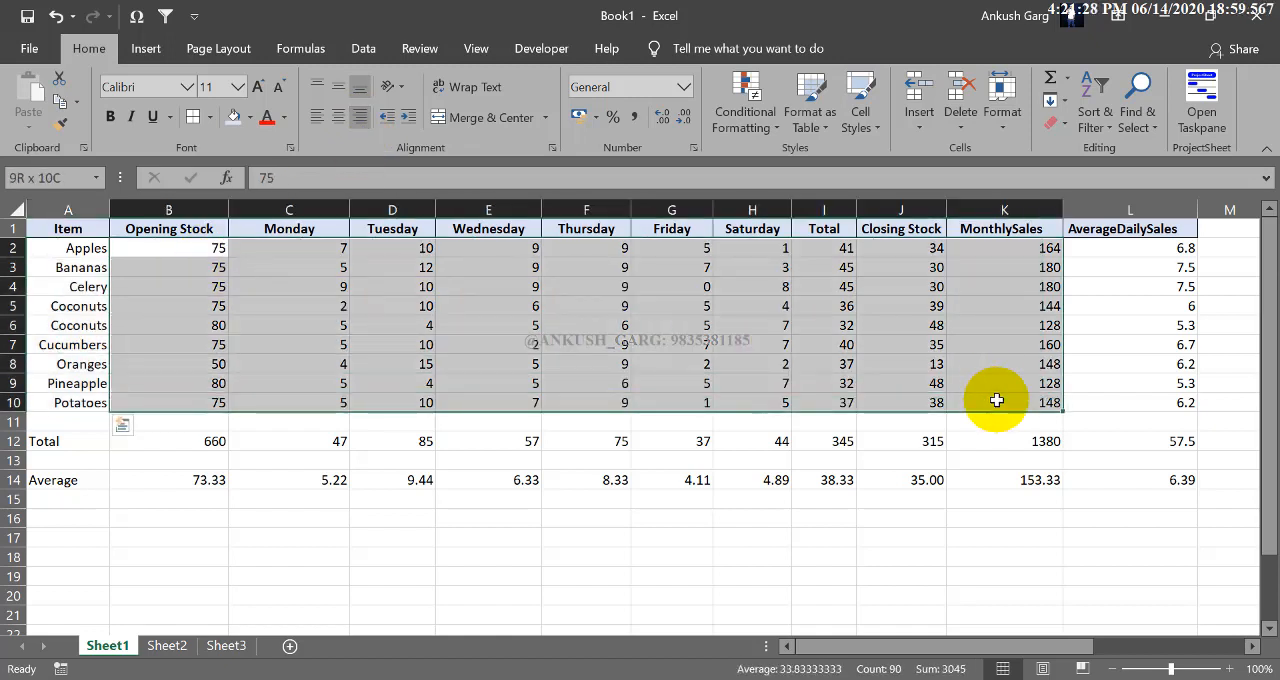
pyautogui.click(347, 124)
# Step: Right-align the Total and Average rows, A12 to L14, and centre the AverageDailySales values in L2 to L10
pyautogui.moveTo(88, 441); pyautogui.dragTo(1105, 475)
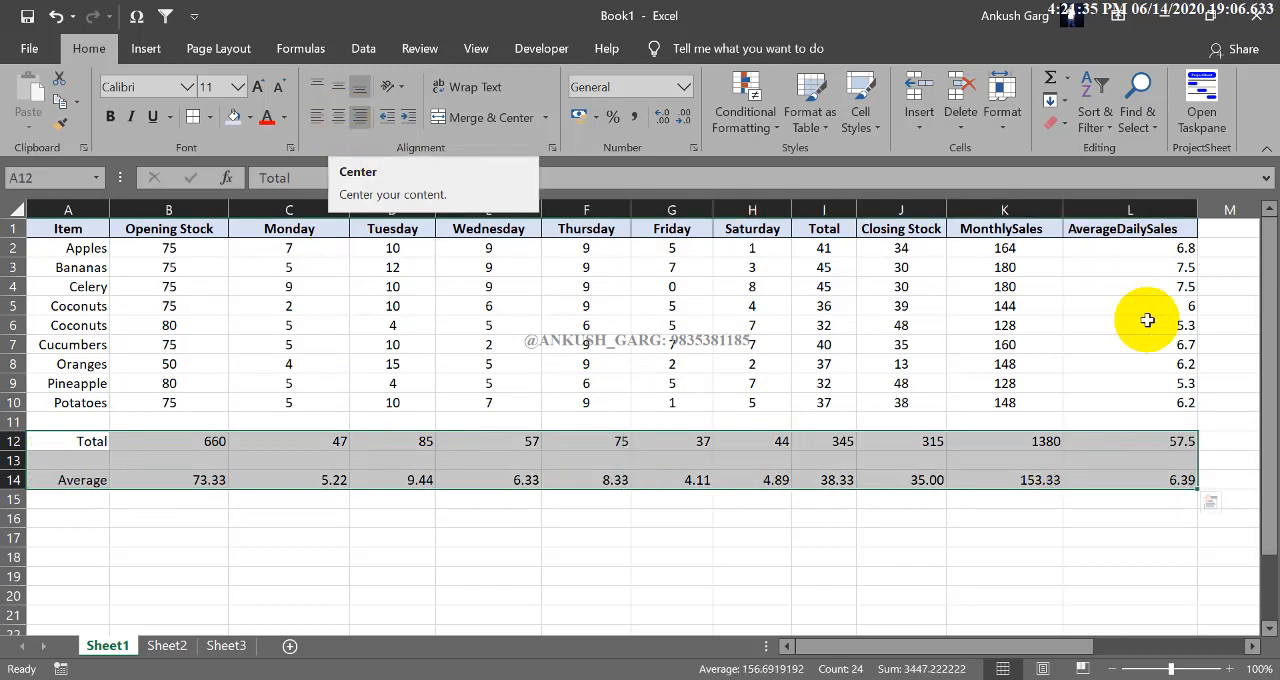
pyautogui.moveTo(1165, 250); pyautogui.dragTo(1170, 367)
pyautogui.moveTo(1170, 393); pyautogui.dragTo(1172, 401)
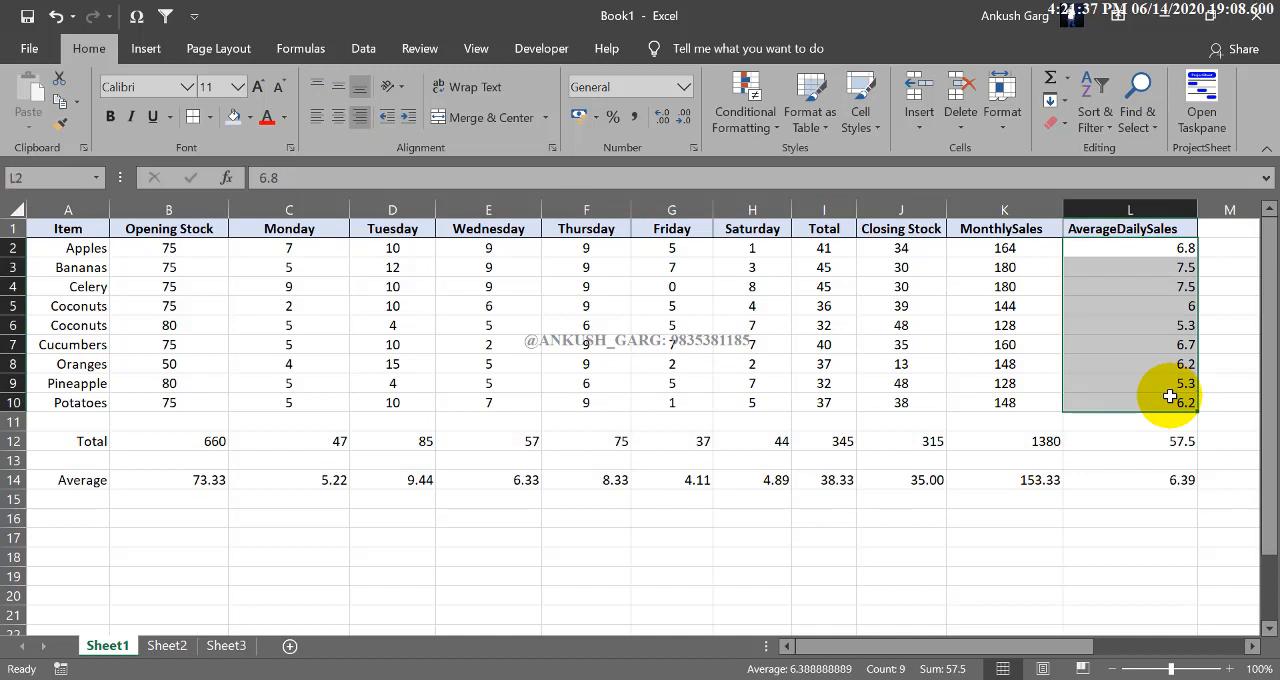
pyautogui.click(338, 116)
pyautogui.click(651, 446)
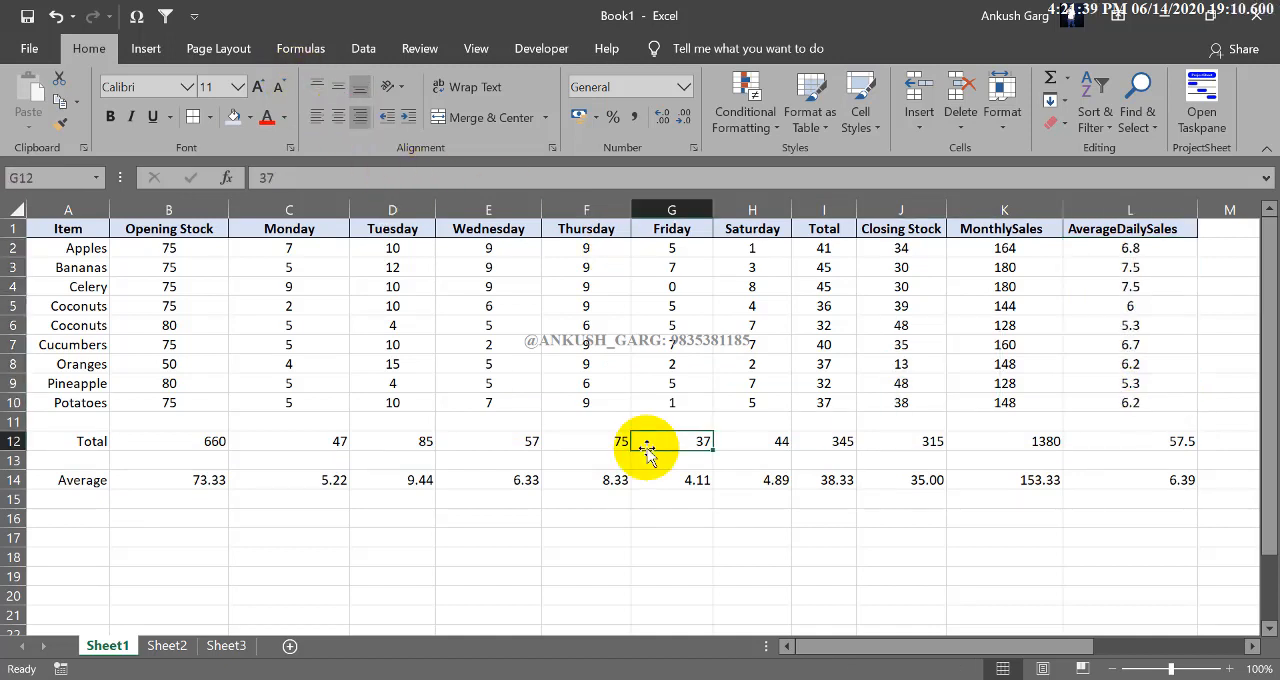
# Step: Apply the light blue fill and all borders to the Total row A12 to L12 and the Average row A14 to L14
pyautogui.moveTo(94, 440); pyautogui.dragTo(1140, 440)
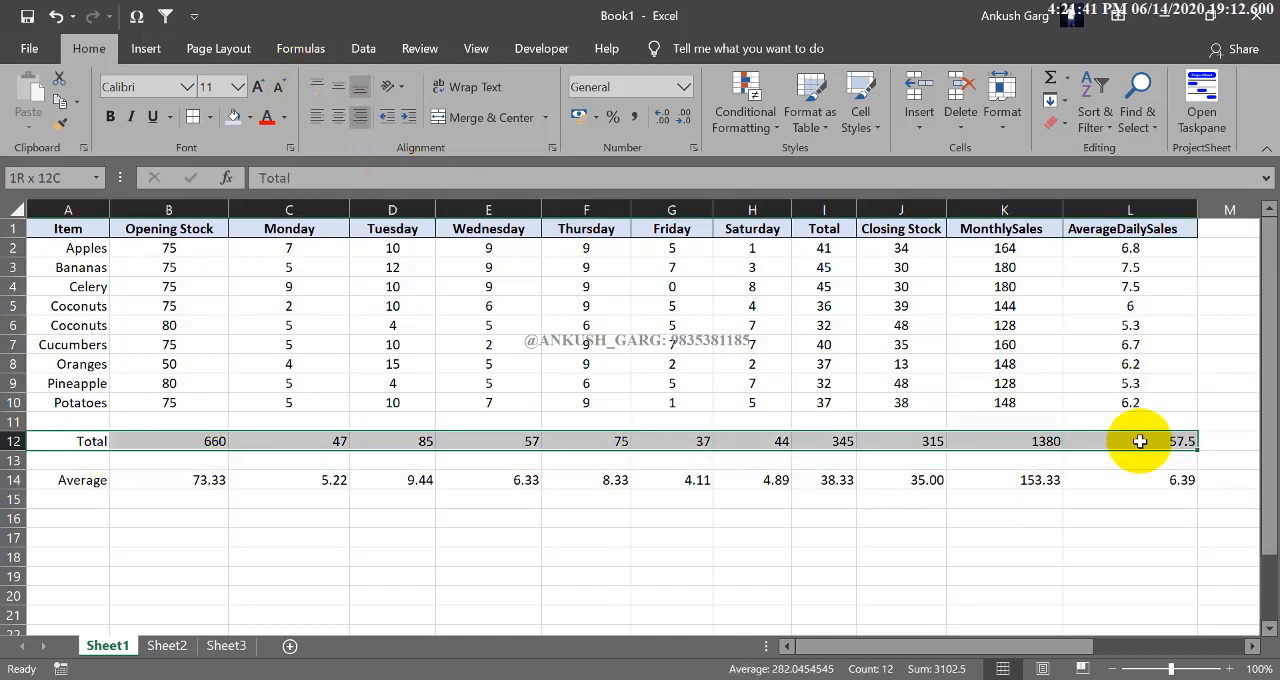
pyautogui.click(232, 118)
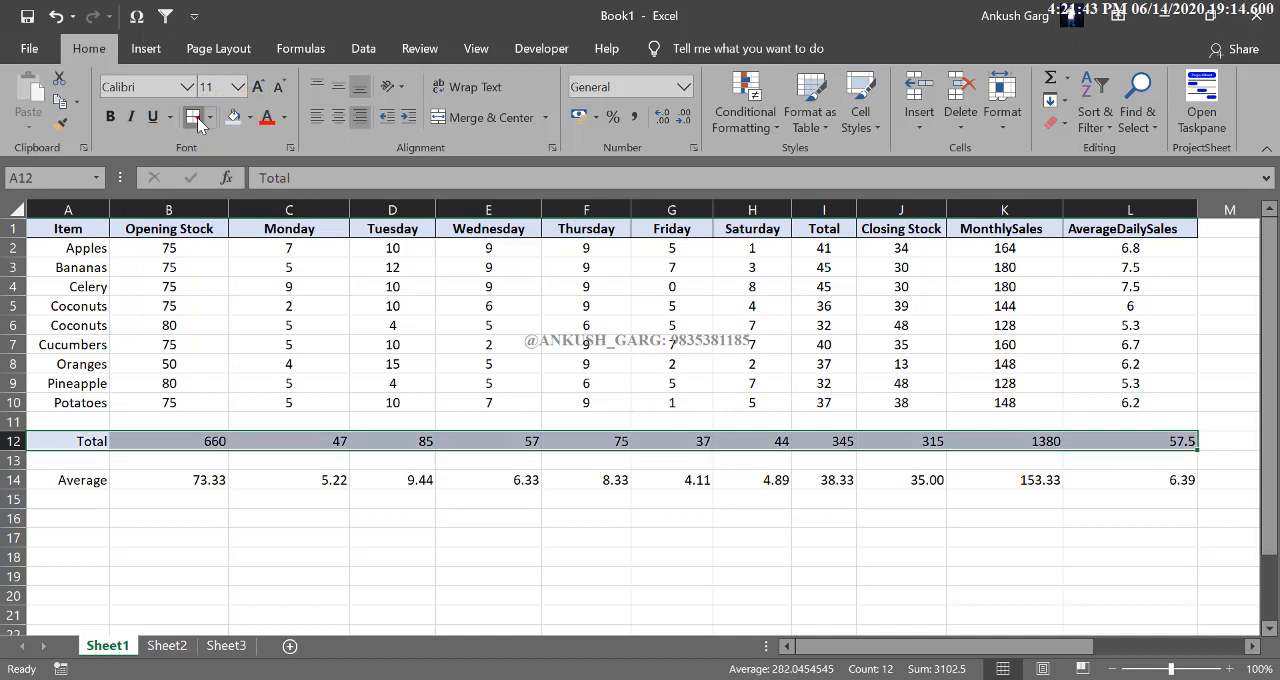
pyautogui.moveTo(90, 480); pyautogui.dragTo(1071, 480)
pyautogui.click(232, 118)
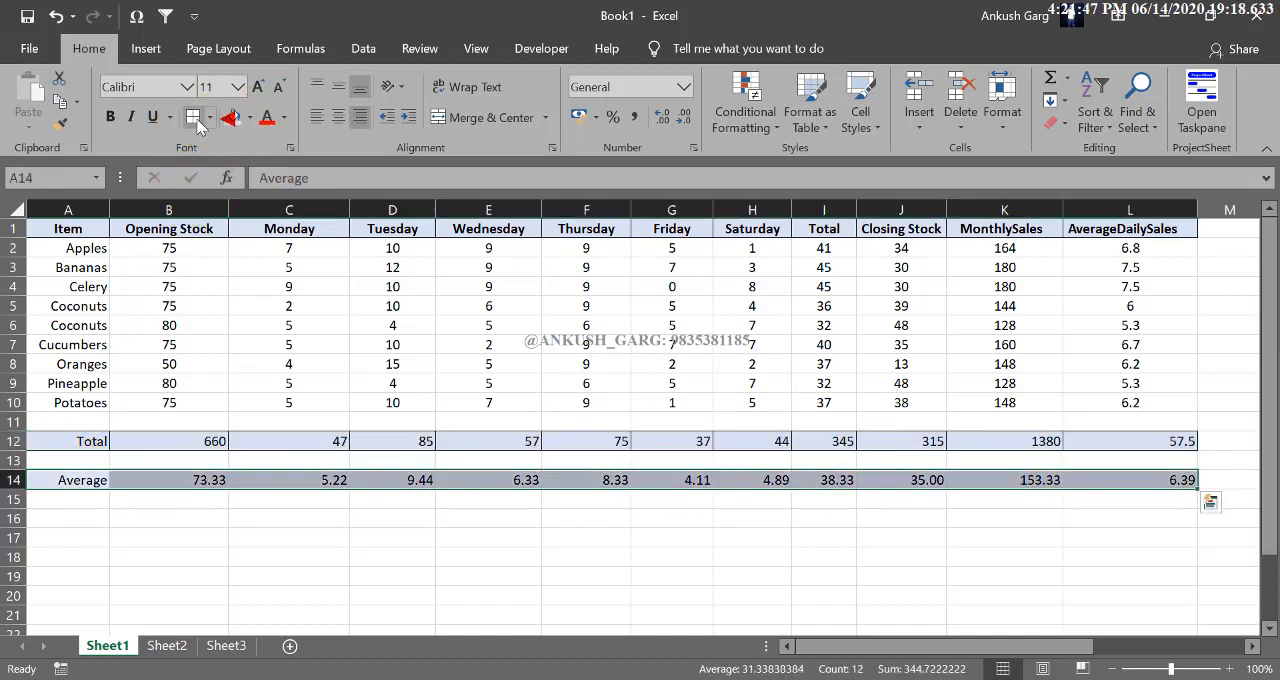
pyautogui.click(374, 387)
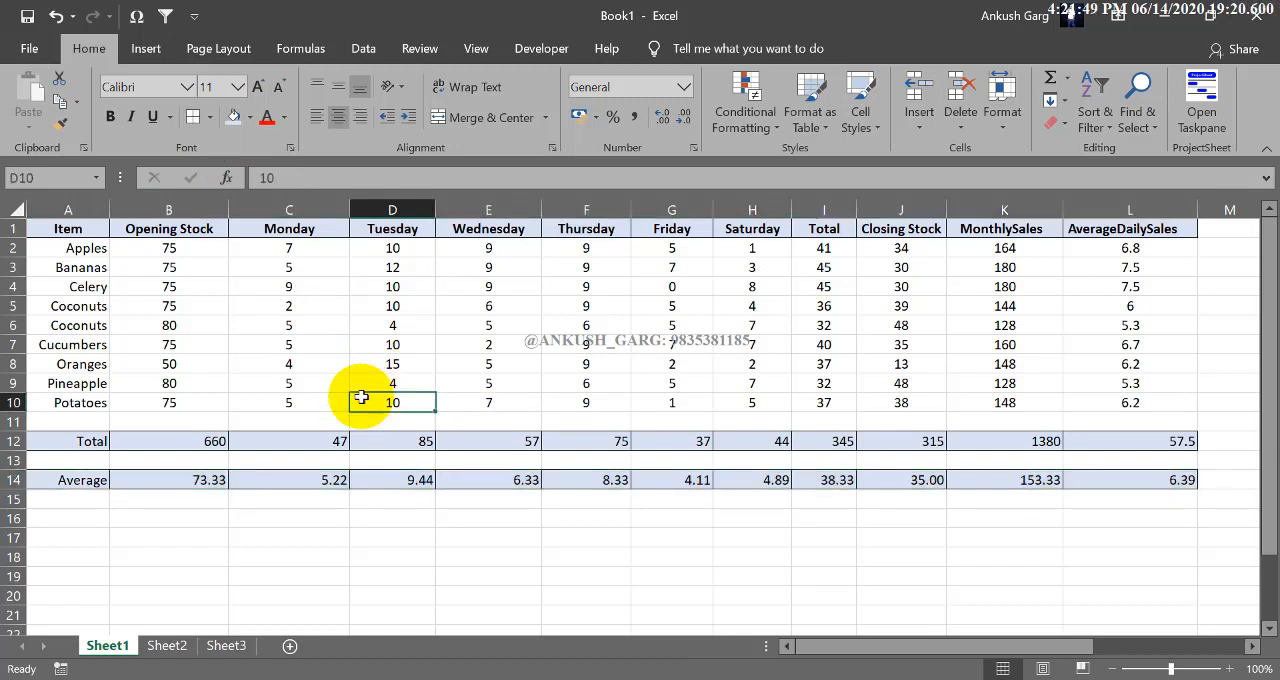
# Step: Rotate the text of the header row A1 to L1 upward with Rotate Text Up
pyautogui.click(96, 287)
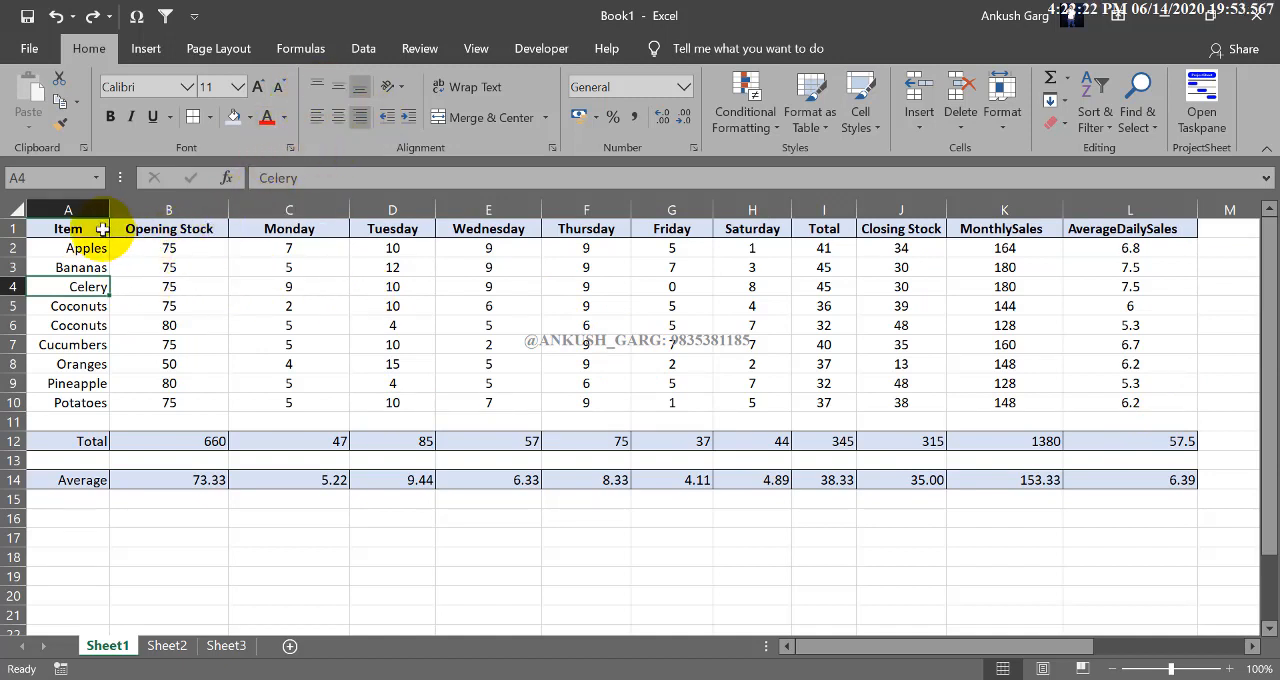
pyautogui.moveTo(100, 228); pyautogui.dragTo(1100, 226)
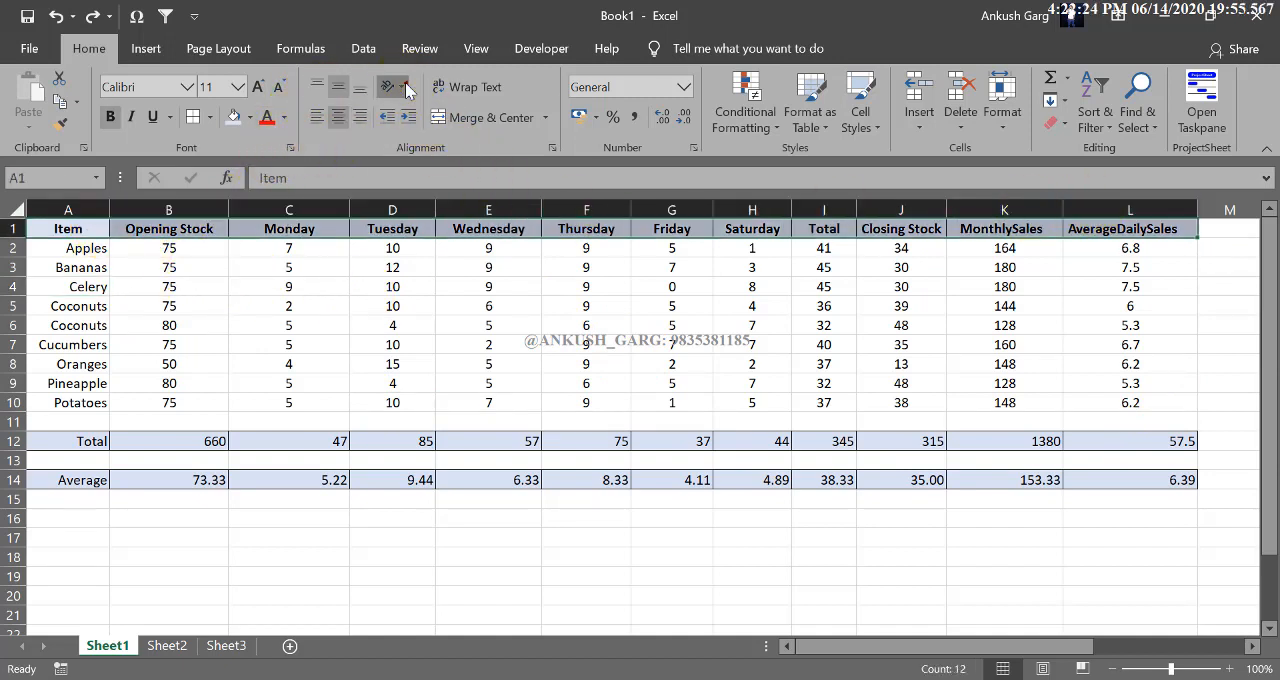
pyautogui.click(390, 86)
pyautogui.click(425, 184)
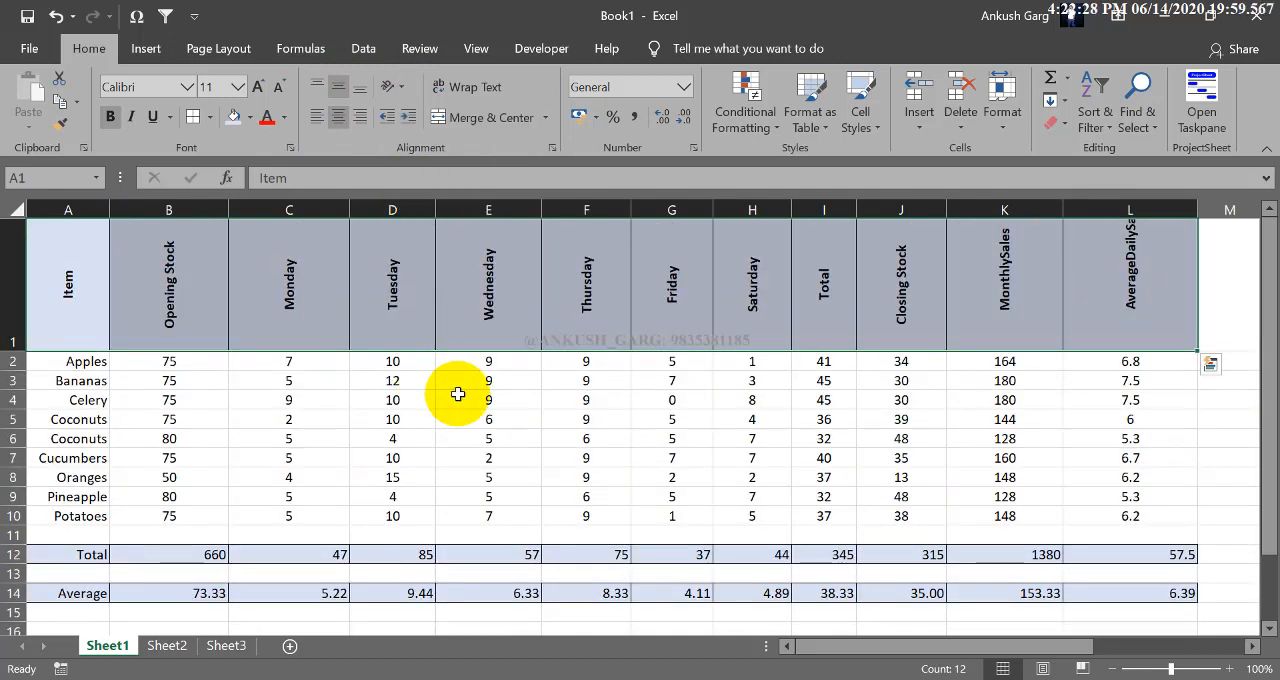
pyautogui.click(1094, 318)
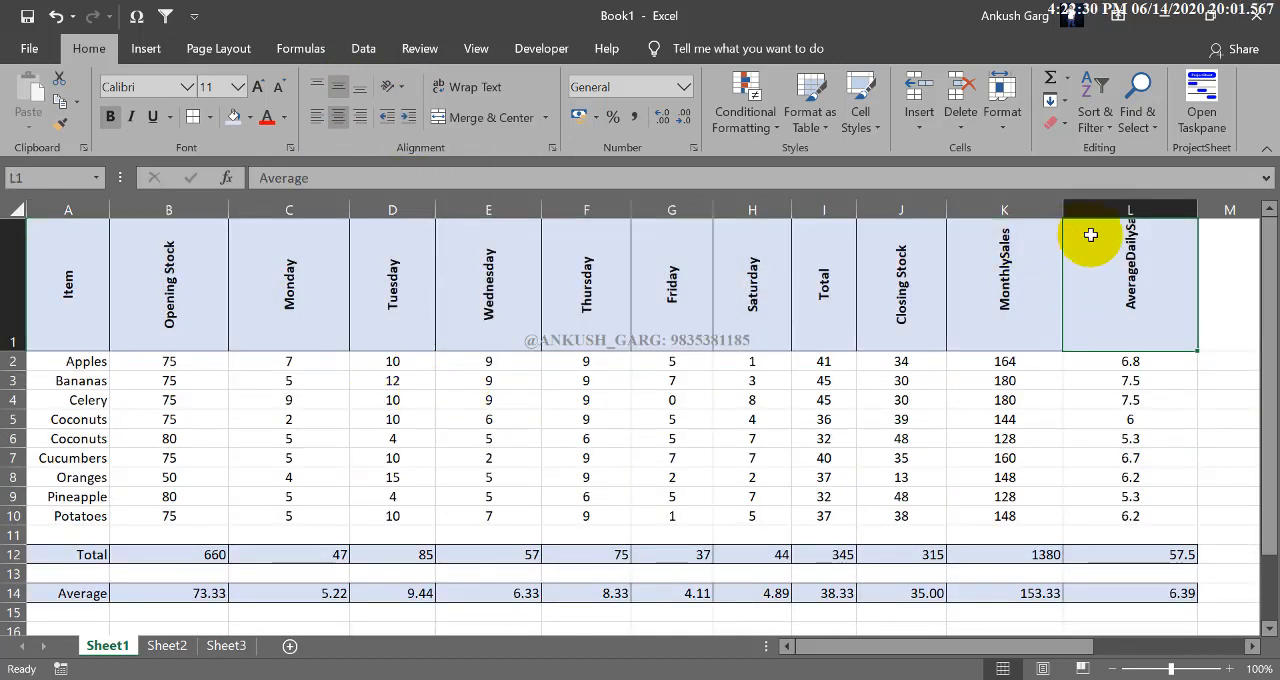
# Step: Increase the height of row 1 and apply middle and centre alignment to the headers A1 to L1
pyautogui.moveTo(25, 351); pyautogui.dragTo(25, 399)
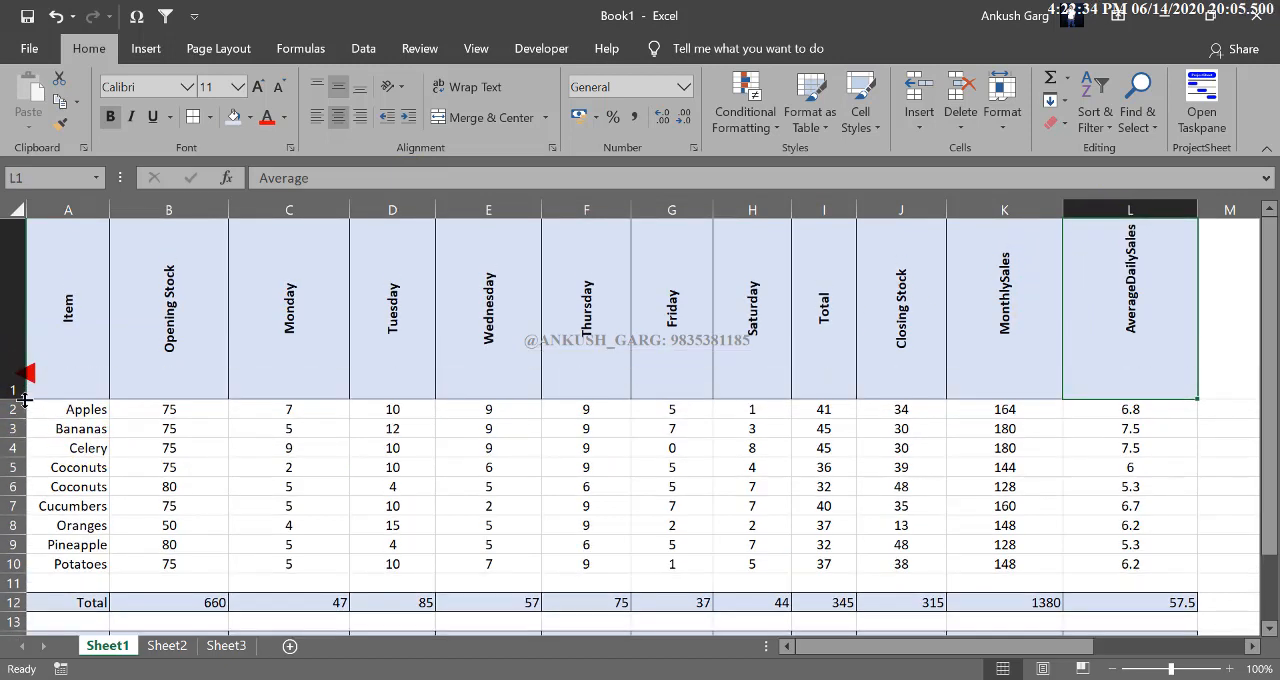
pyautogui.moveTo(1094, 334); pyautogui.dragTo(90, 315)
pyautogui.click(340, 87)
pyautogui.click(340, 87)
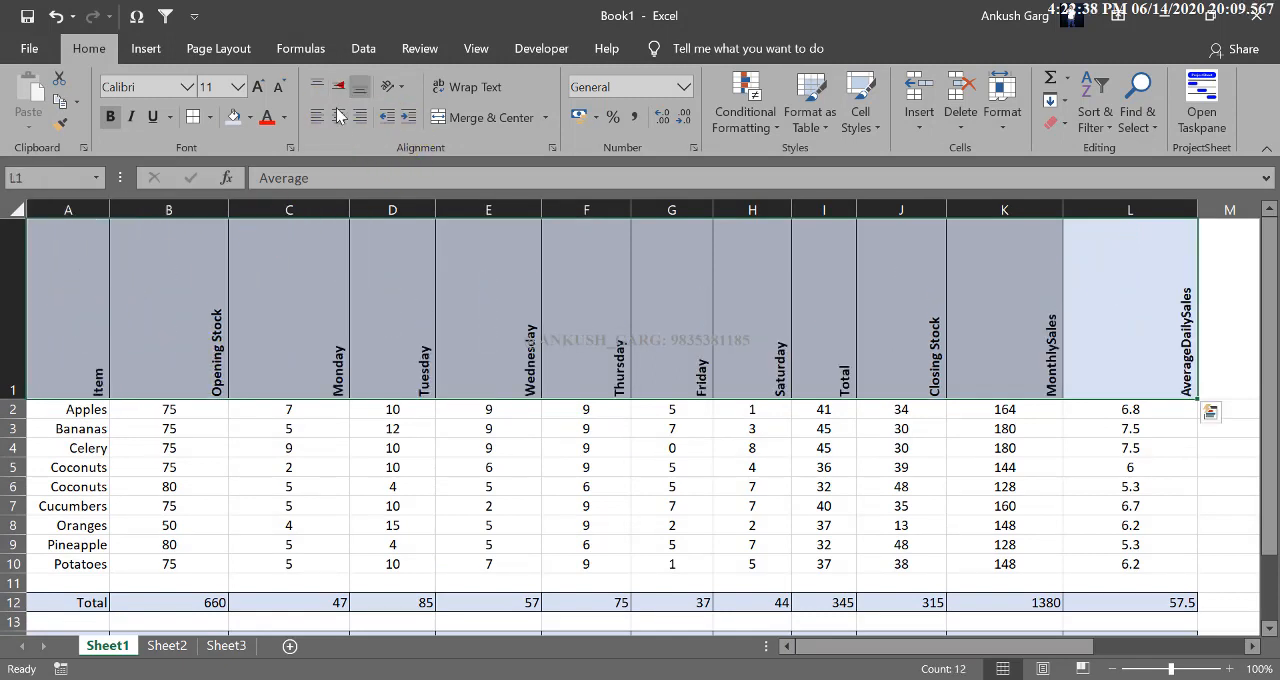
pyautogui.click(339, 115)
pyautogui.click(339, 85)
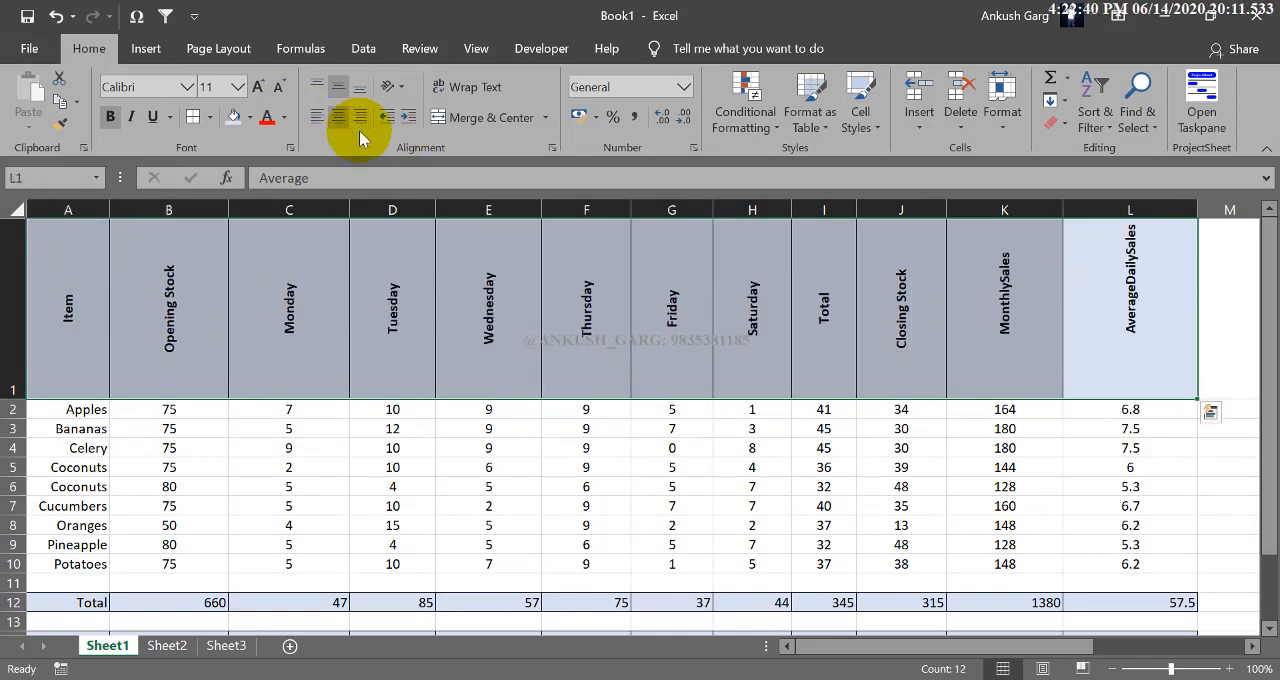
# Step: Break the L1 header into three lines reading Average, Daily and Sales, and autofit the width of column L
pyautogui.doubleClick(1114, 371)
pyautogui.click(1133, 345)
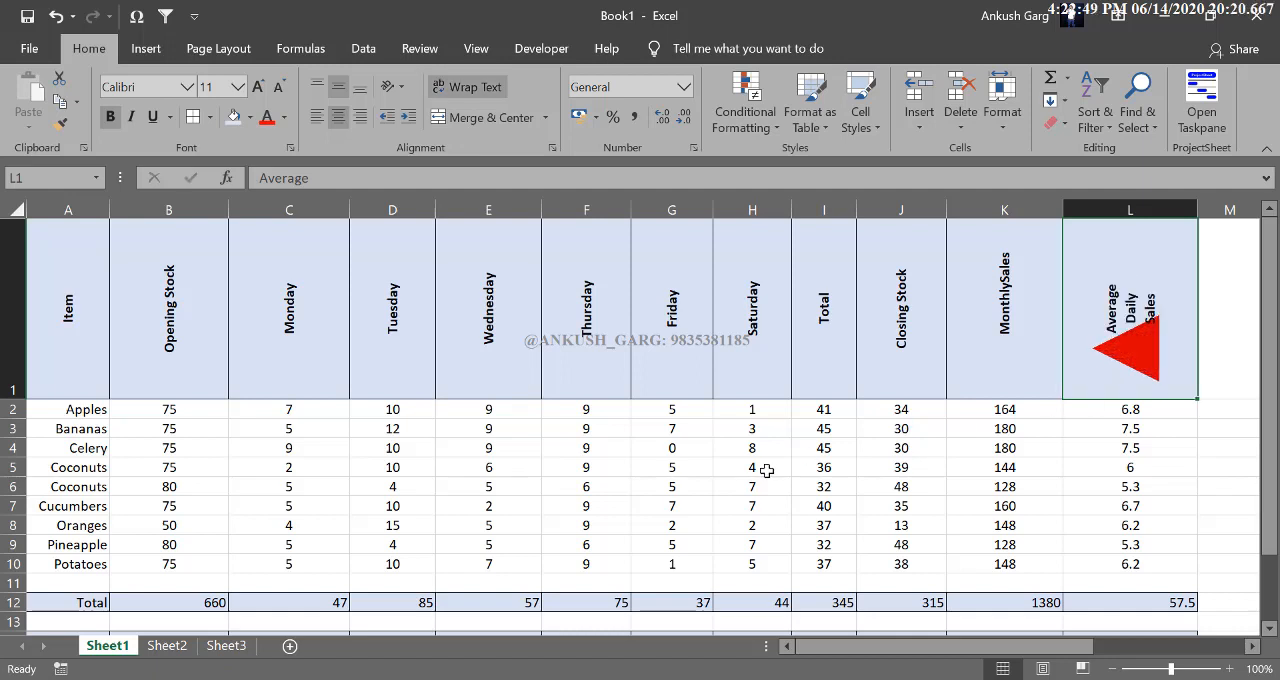
pyautogui.doubleClick(1198, 208)
# Step: Autofit the widths of columns A to K to their contents
pyautogui.doubleClick(1063, 209)
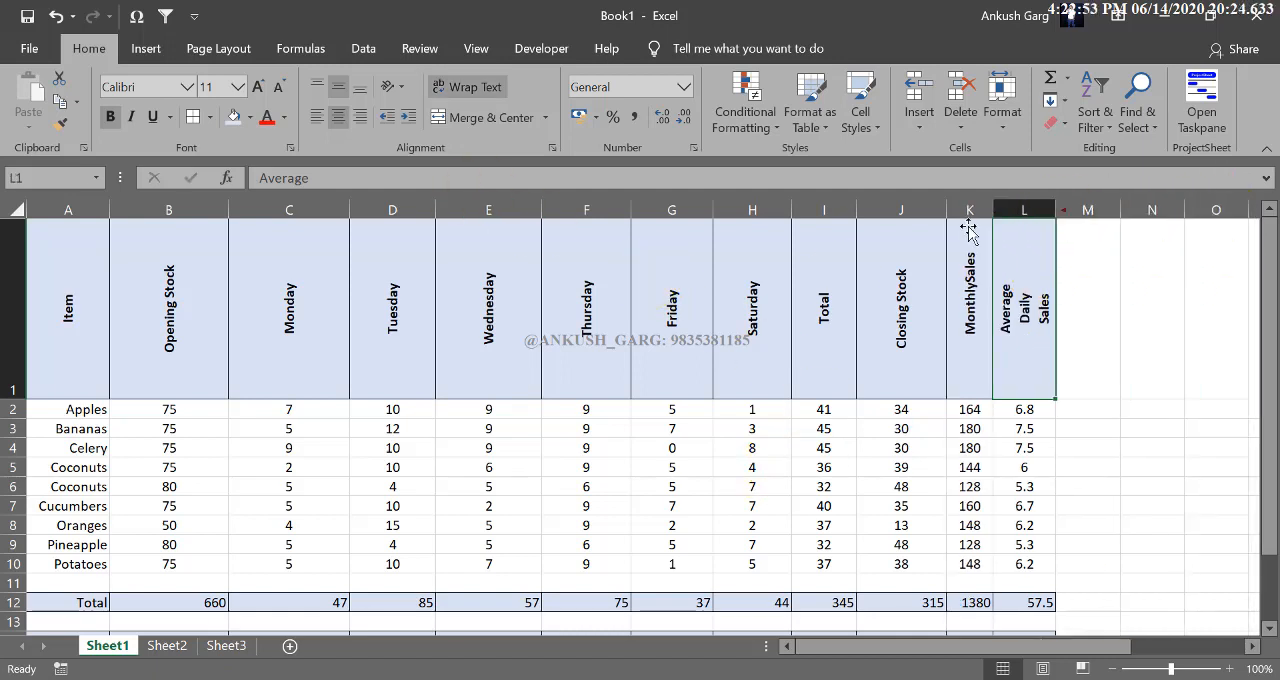
pyautogui.doubleClick(946, 209)
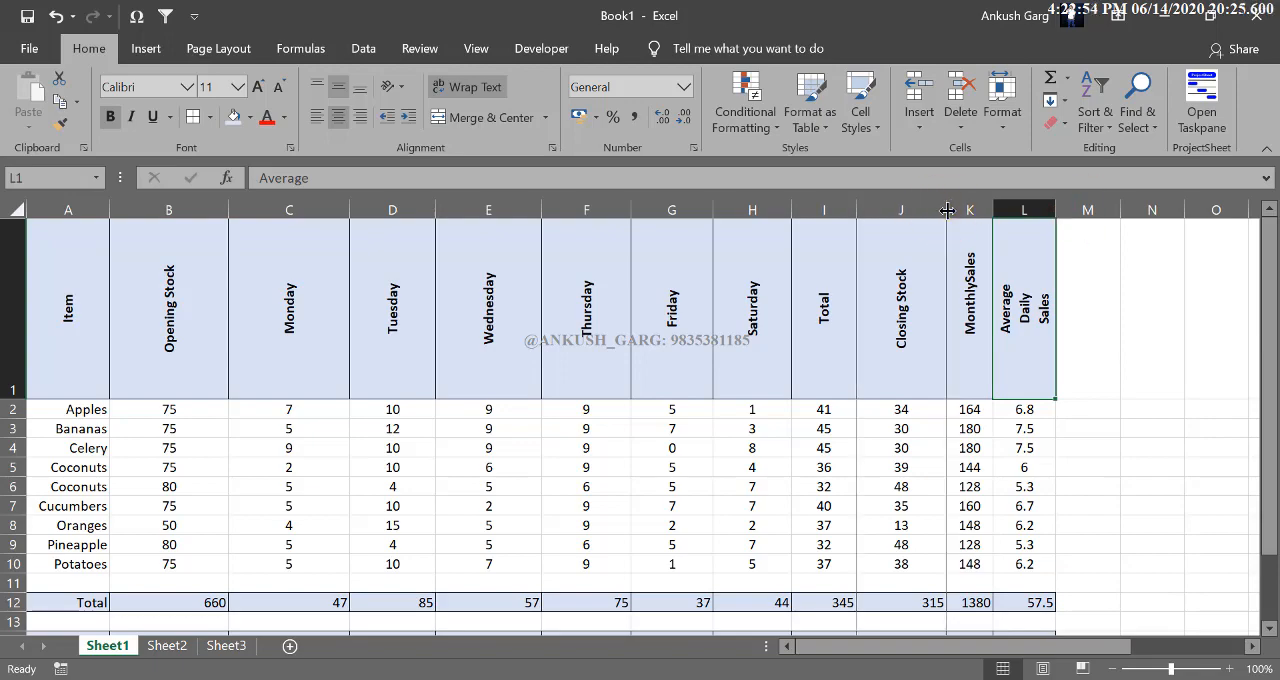
pyautogui.doubleClick(857, 209)
pyautogui.doubleClick(792, 209)
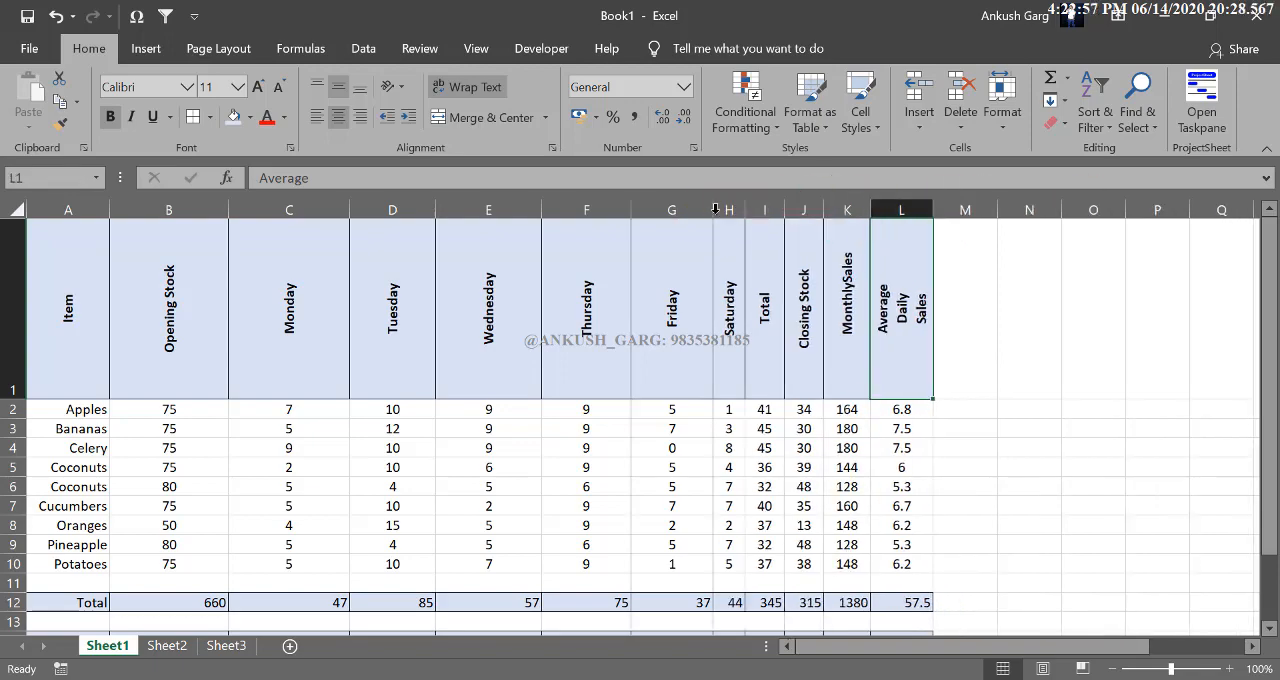
pyautogui.doubleClick(713, 209)
pyautogui.doubleClick(631, 209)
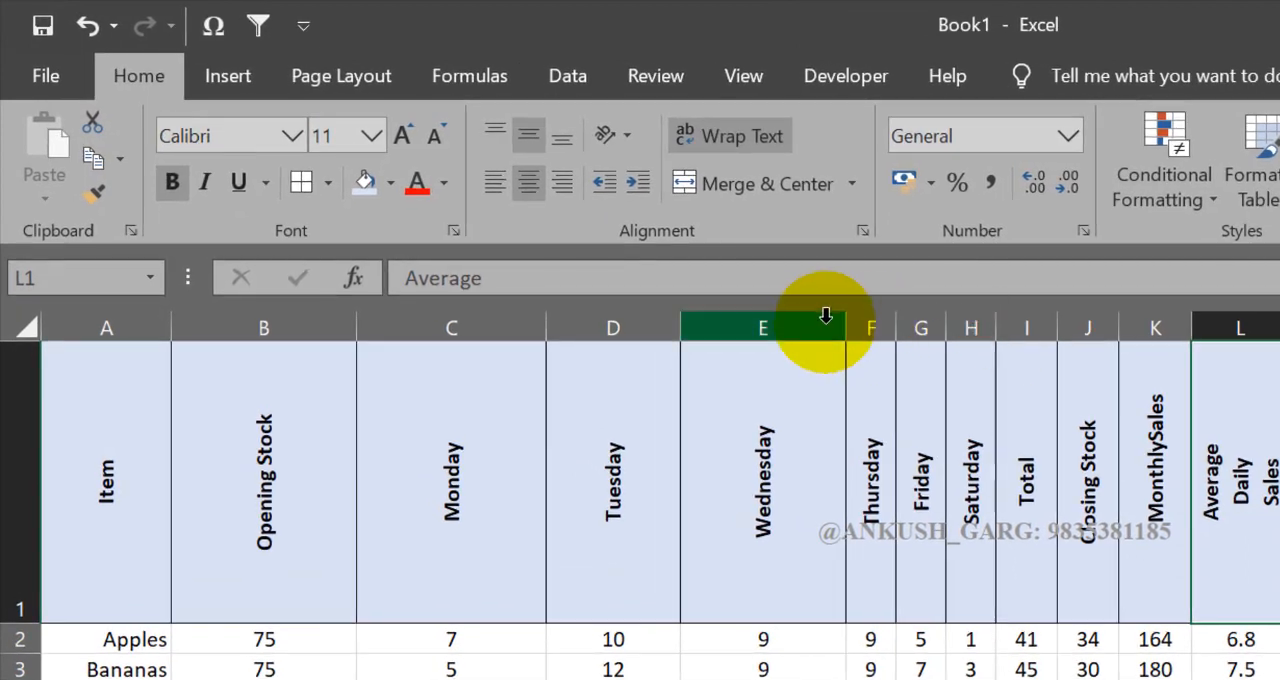
pyautogui.doubleClick(830, 321)
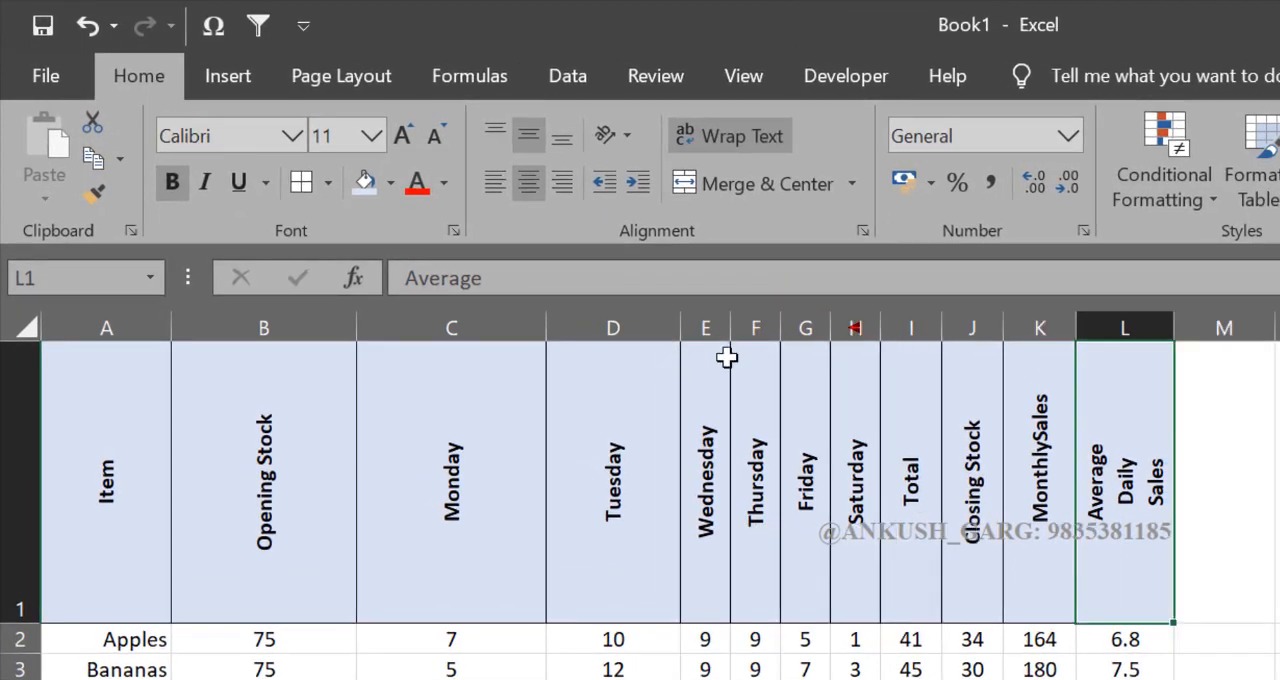
pyautogui.doubleClick(681, 327)
pyautogui.doubleClick(546, 327)
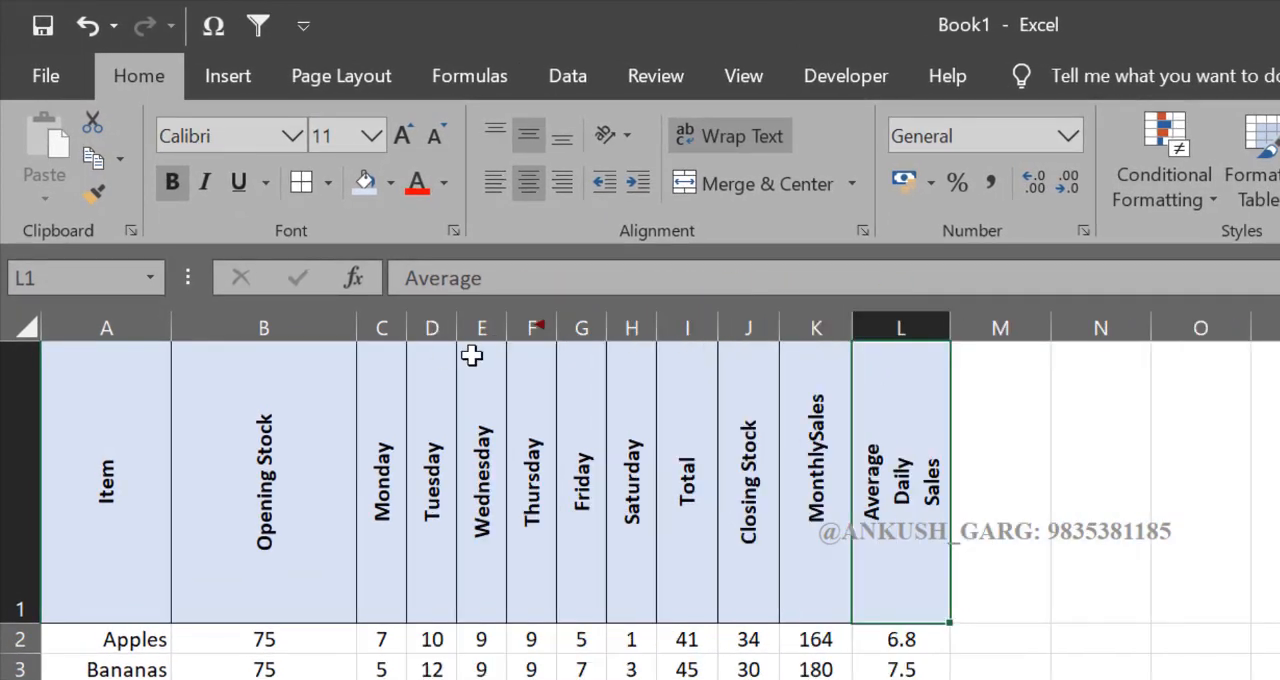
pyautogui.doubleClick(357, 327)
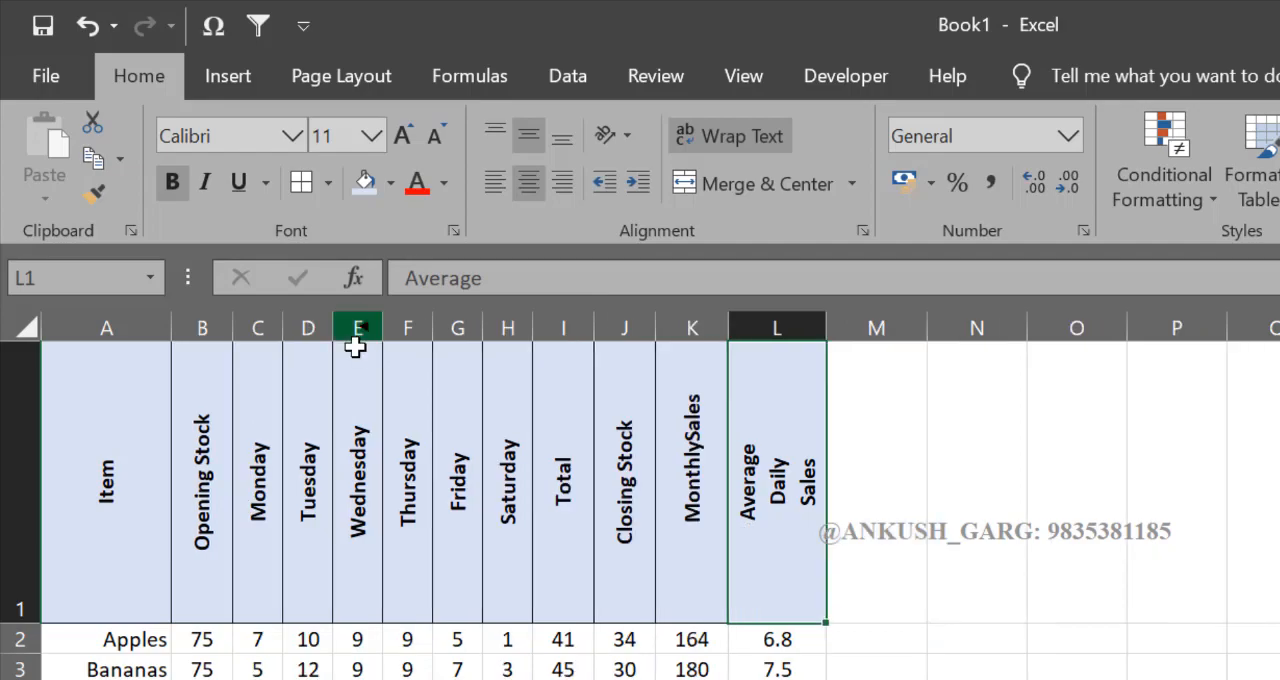
pyautogui.doubleClick(172, 329)
pyautogui.click(1085, 638)
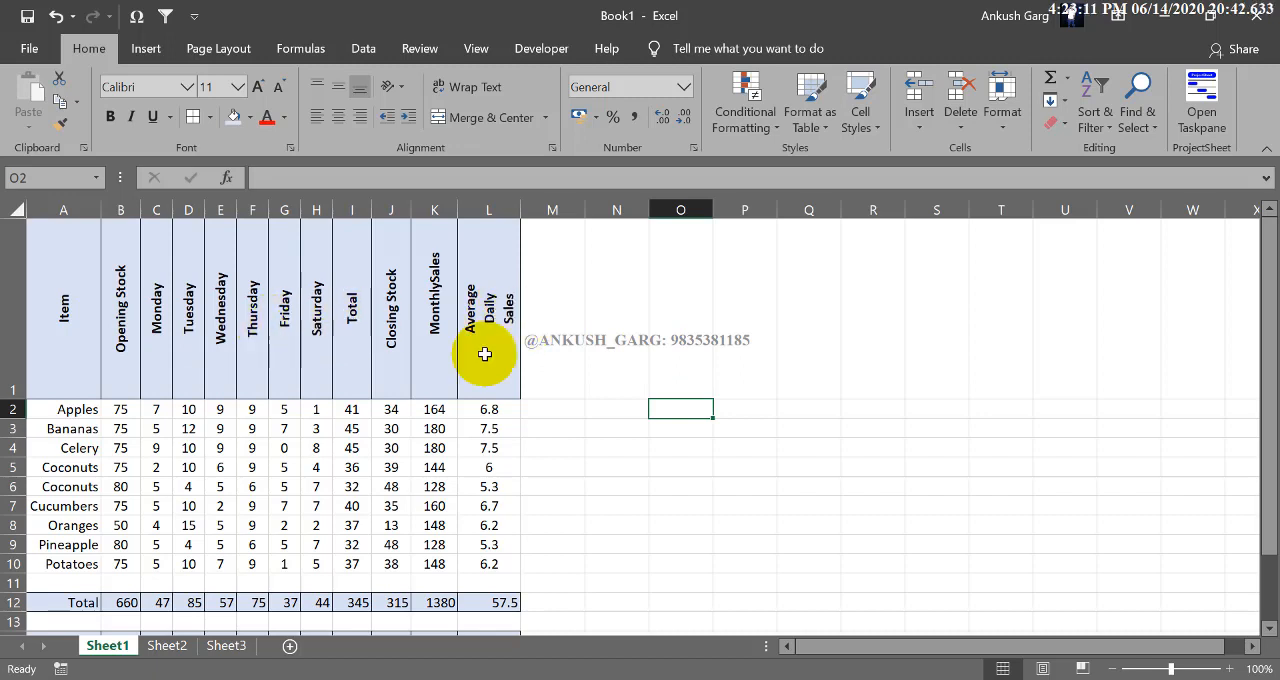
# Step: Review the sales table from the header row down to the Average row and set the sheet zoom to 90%
pyautogui.click(864, 343)
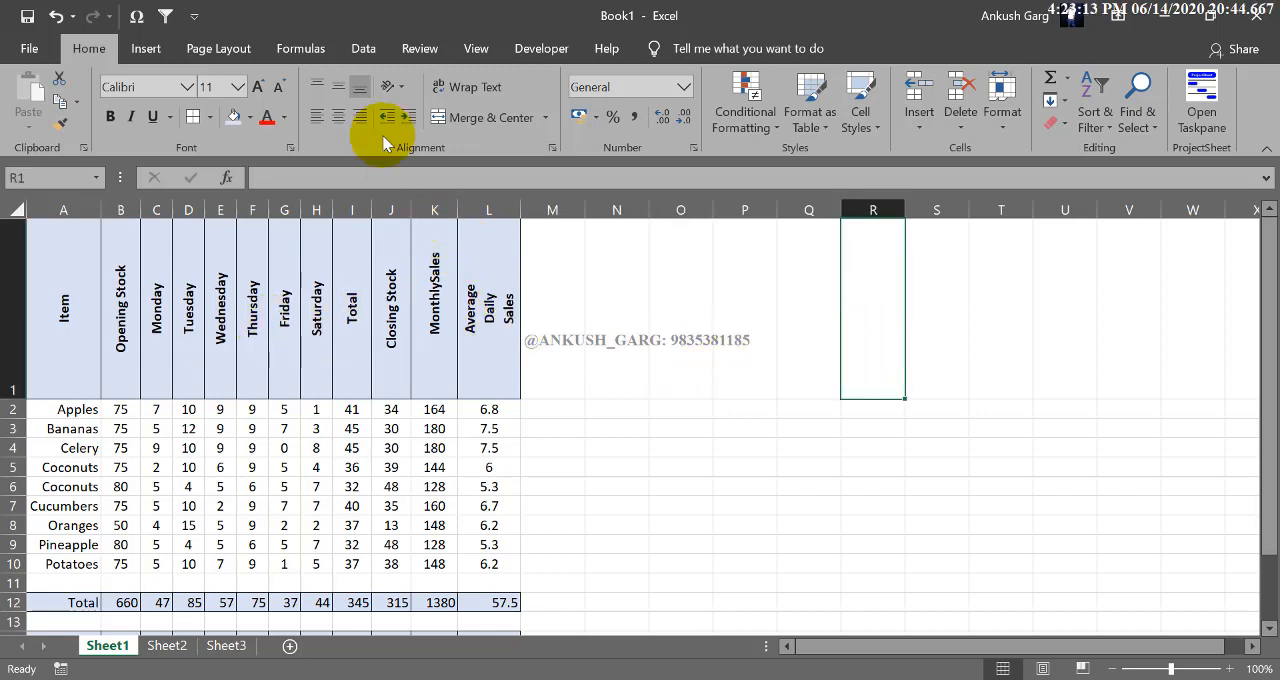
pyautogui.click(391, 87)
pyautogui.click(350, 282)
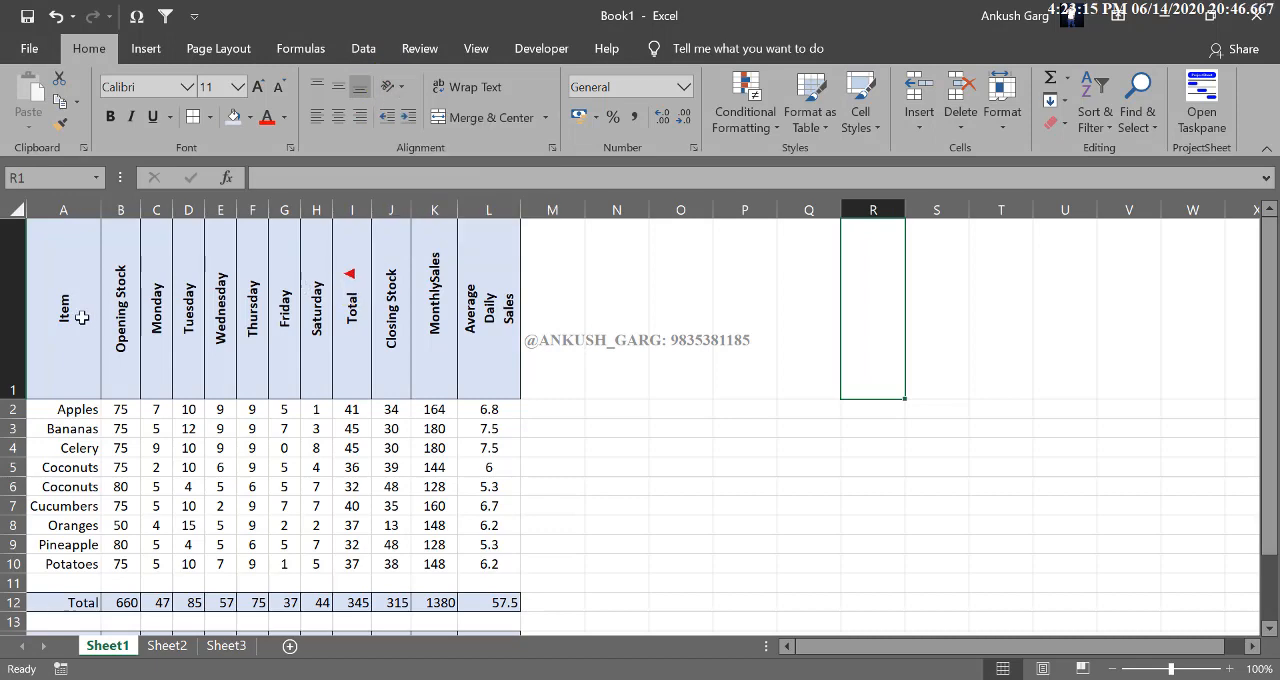
pyautogui.moveTo(65, 300); pyautogui.dragTo(474, 570)
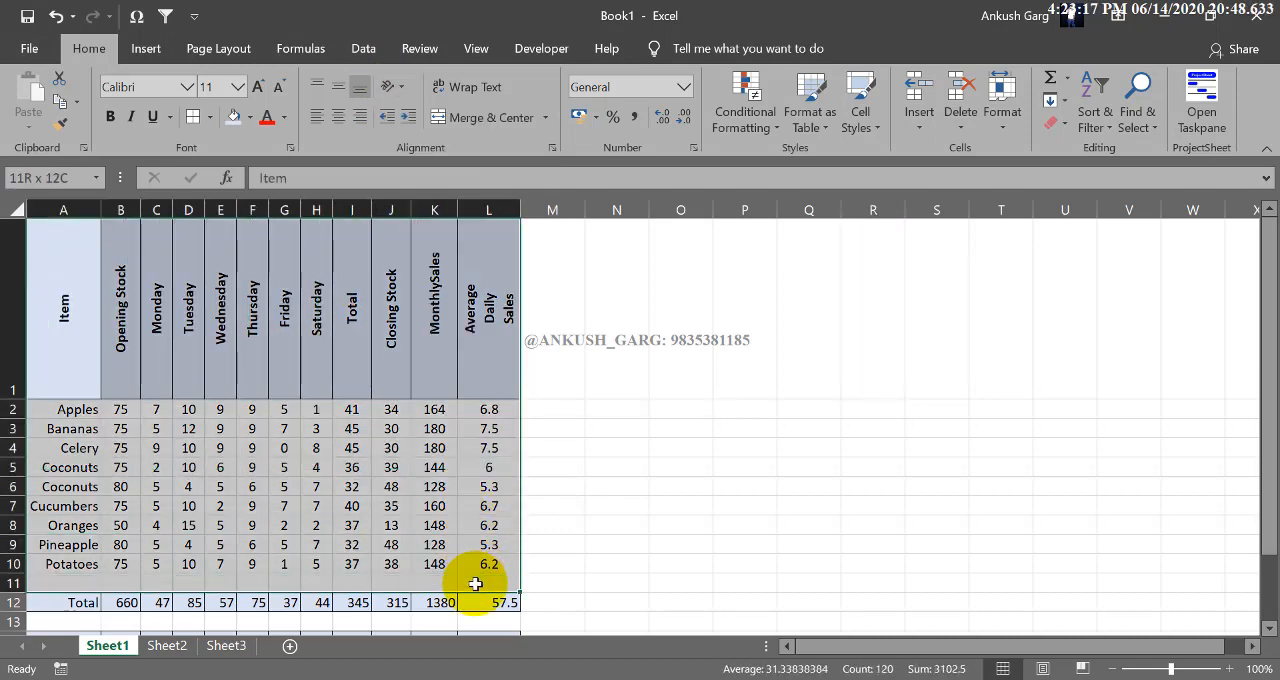
pyautogui.click(757, 425)
pyautogui.scroll(-1, 765, 428)
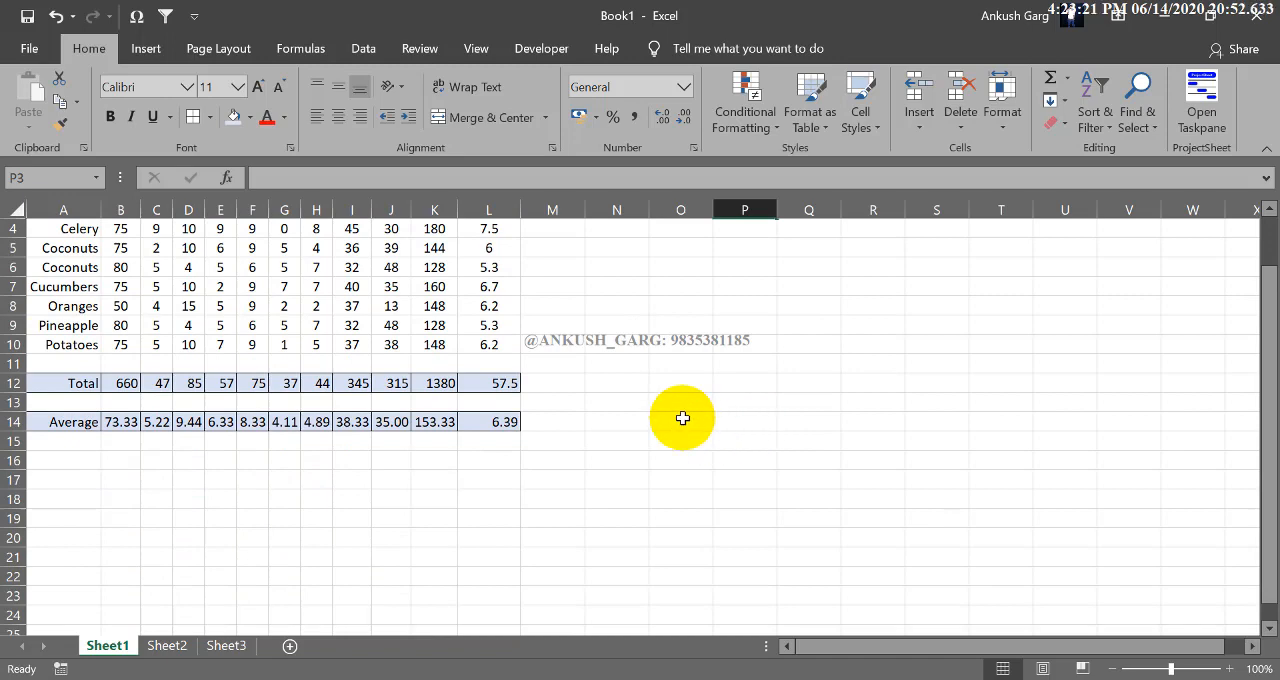
pyautogui.scroll(1, 678, 421)
pyautogui.click(1126, 667)
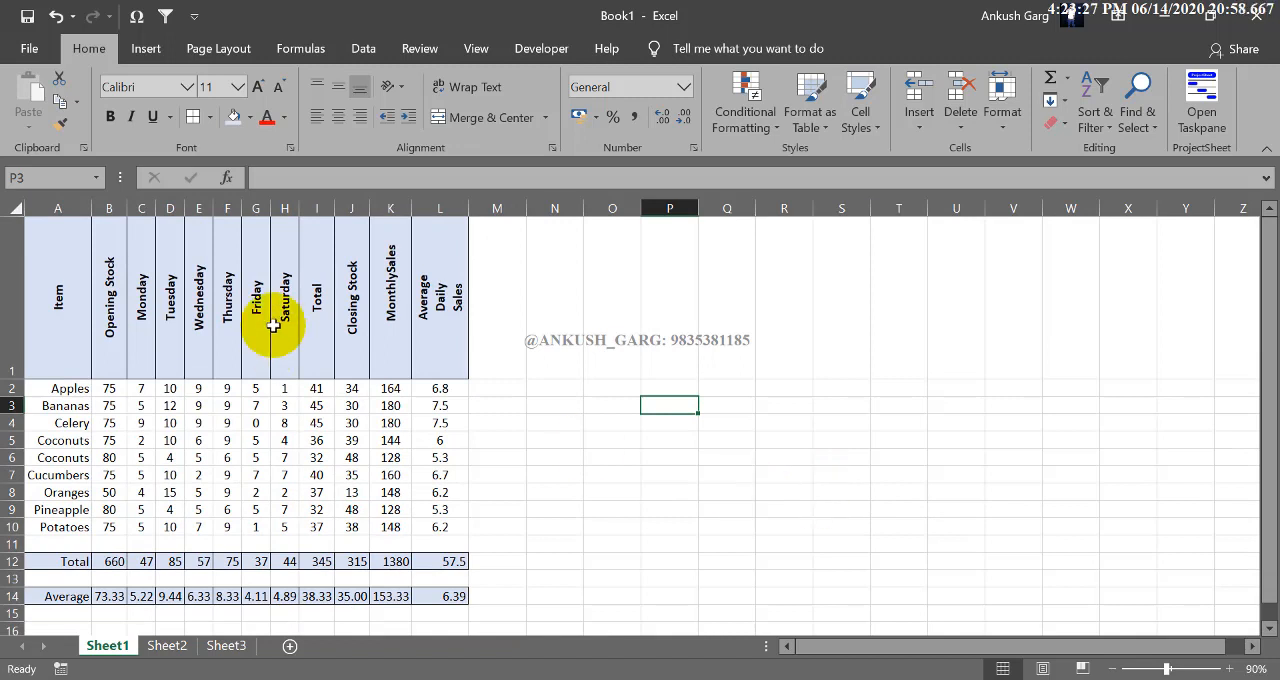
# Step: Examine the text orientation options for the header row A1 to L1 without changing the setting
pyautogui.moveTo(70, 283); pyautogui.dragTo(440, 290)
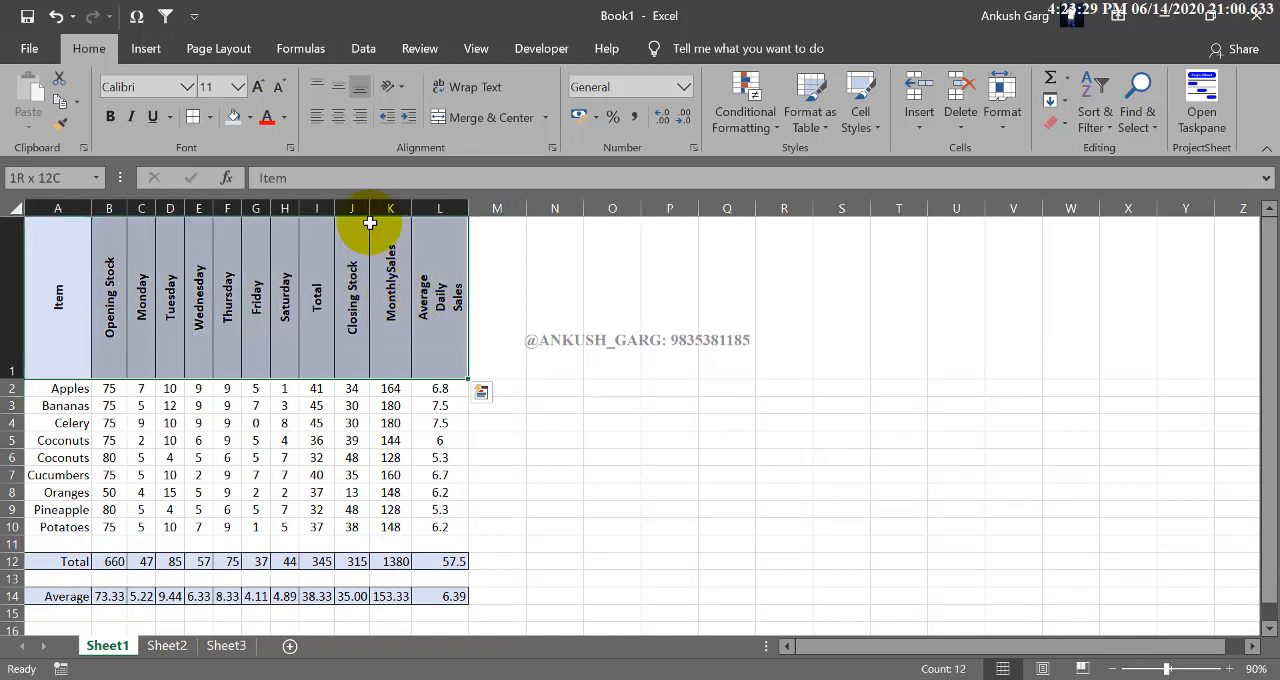
pyautogui.click(389, 95)
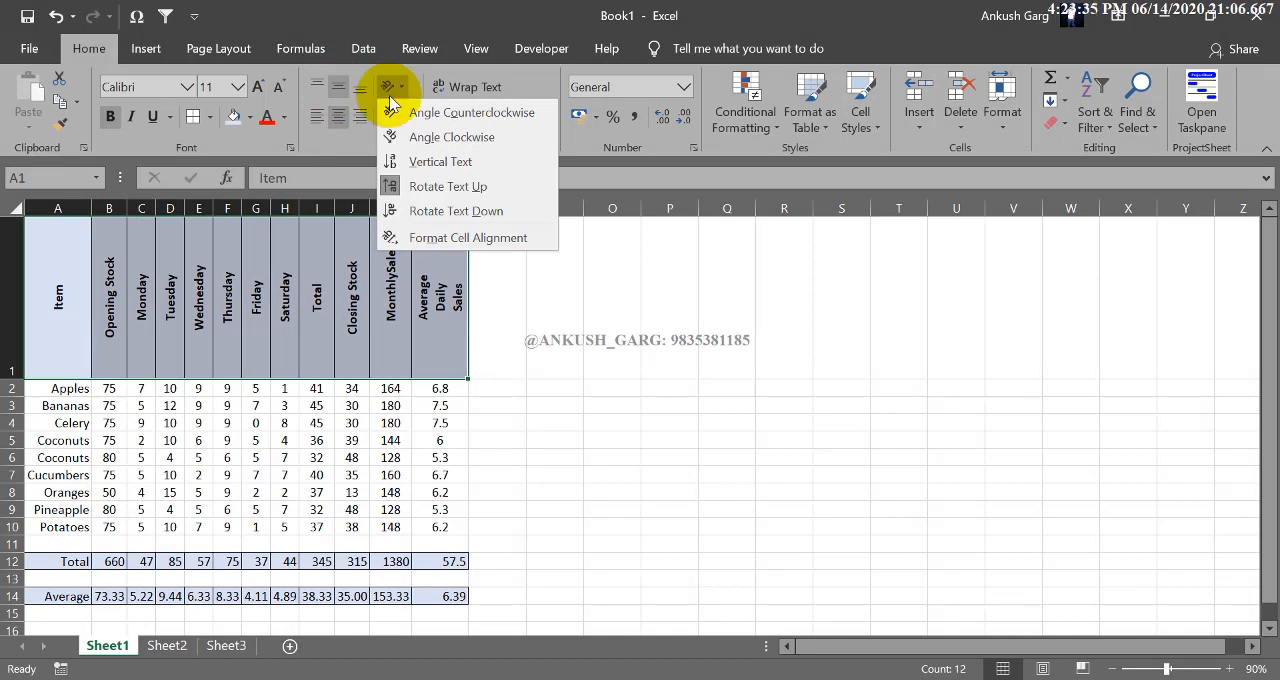
pyautogui.click(663, 279)
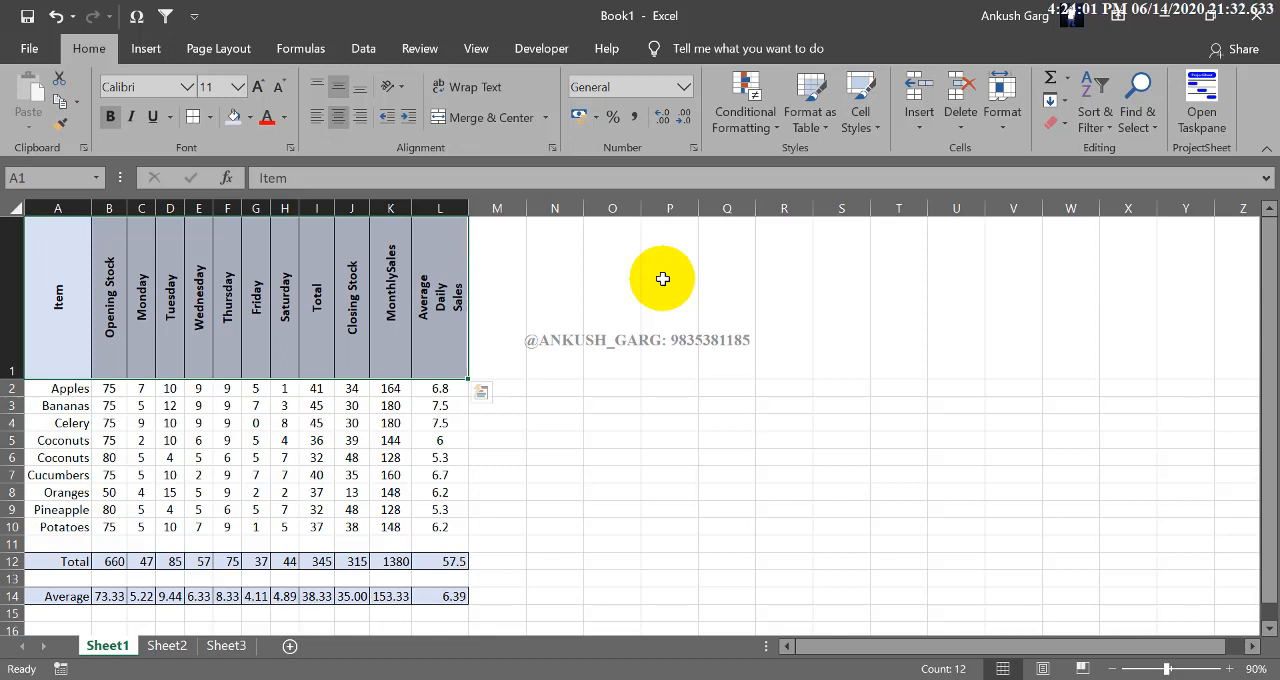
pyautogui.click(406, 86)
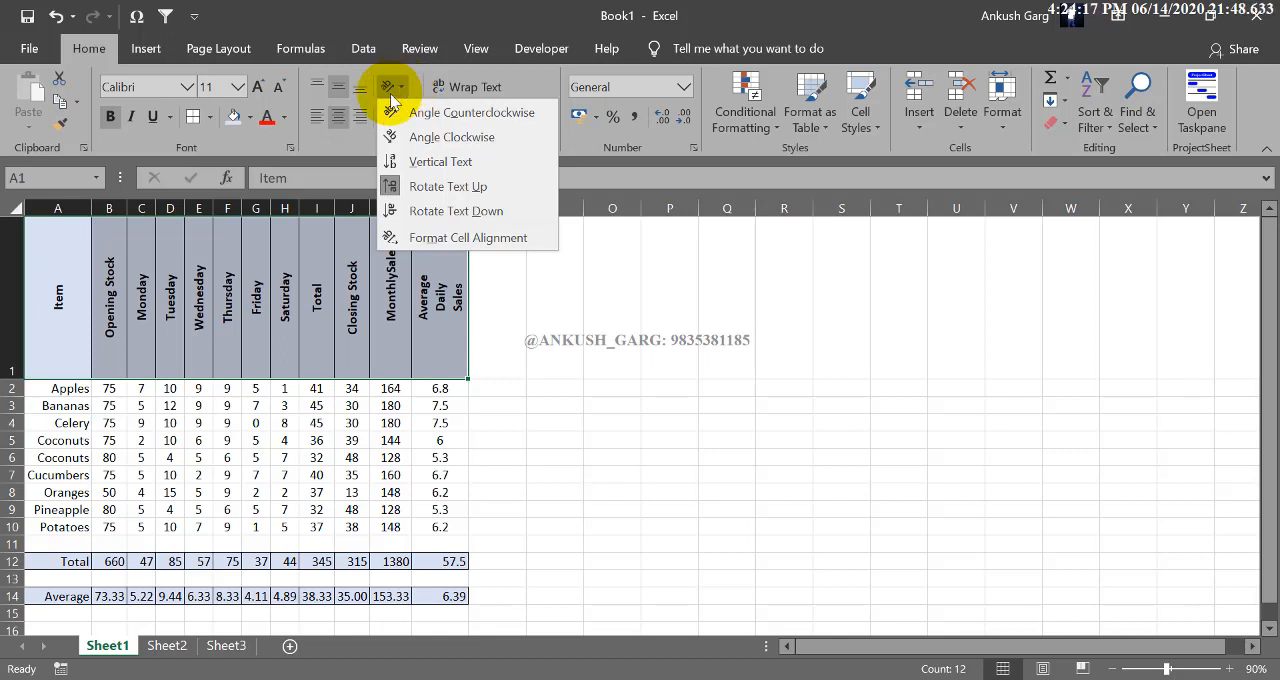
pyautogui.click(388, 88)
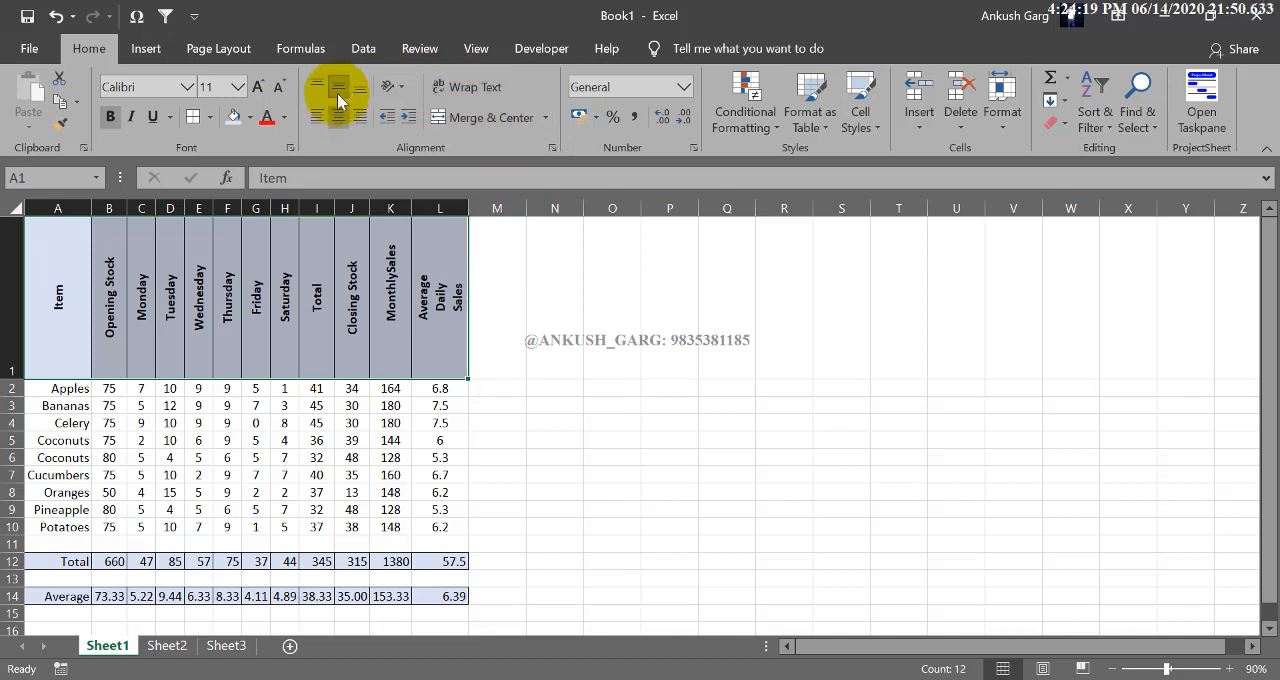
pyautogui.click(556, 387)
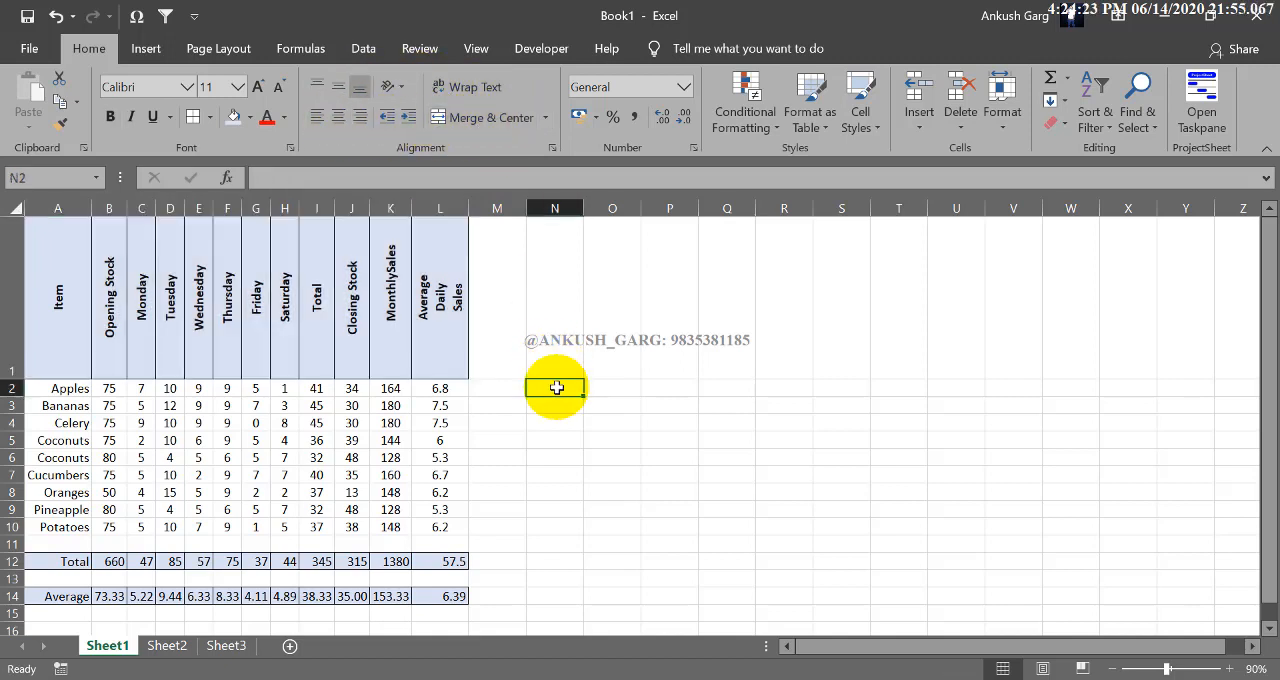